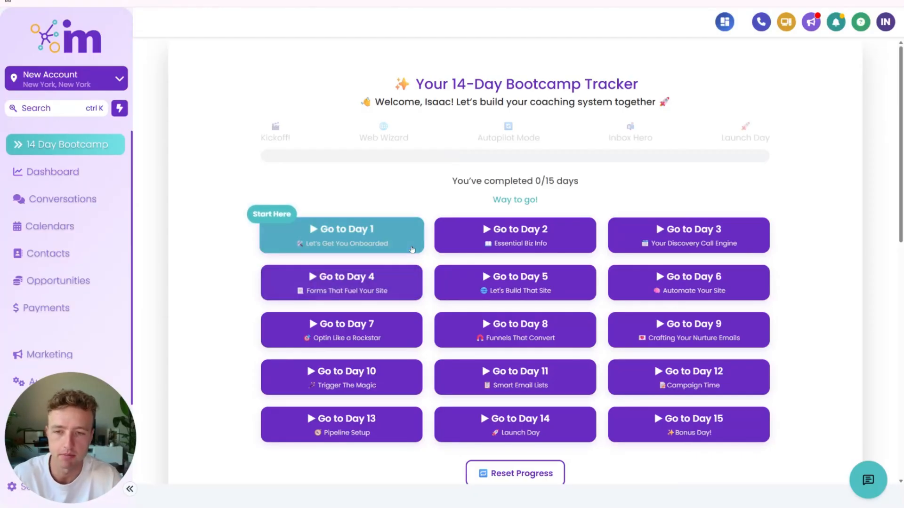
# - Open the sub-account's Settings, then switch to Agency View to list the sub-accounts
pyautogui.scroll(-1, 412, 250)
pyautogui.scroll(1, 411, 250)
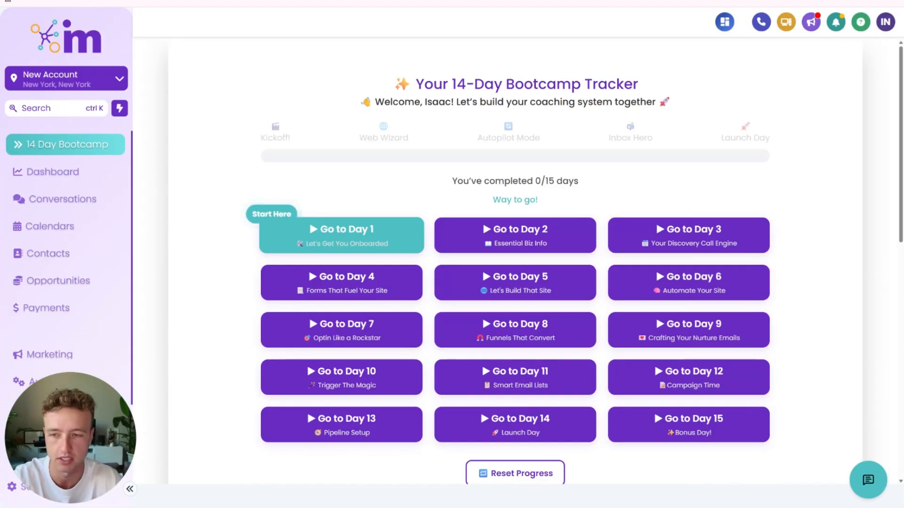
pyautogui.scroll(-2, 418, 245)
pyautogui.scroll(2, 433, 252)
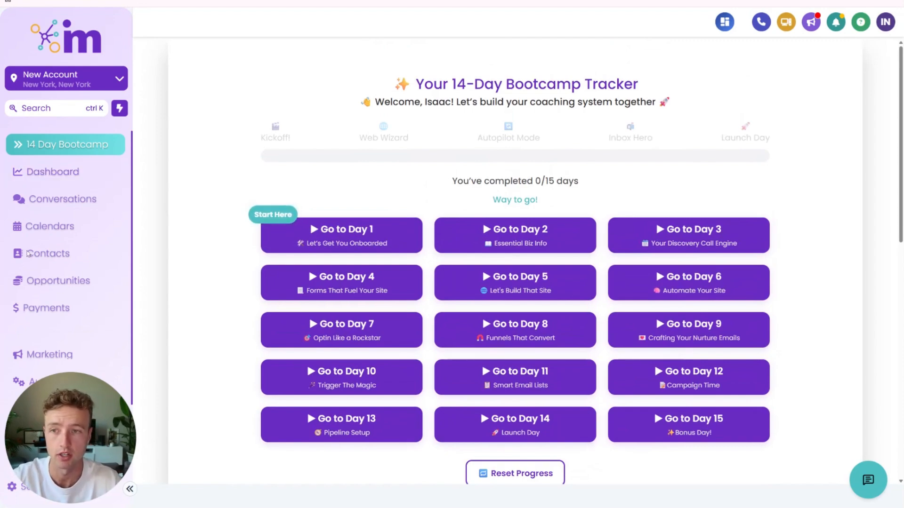
pyautogui.moveTo(64, 417); pyautogui.dragTo(248, 372)
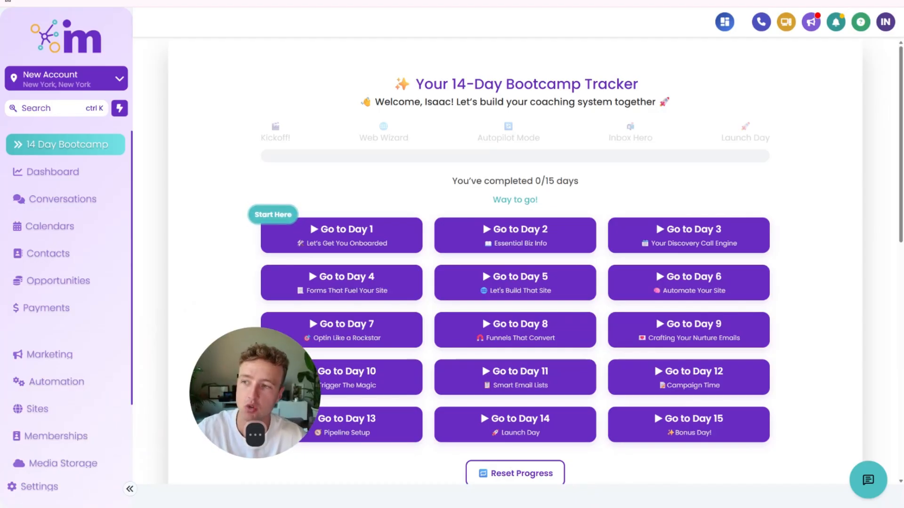
pyautogui.scroll(-2, 83, 438)
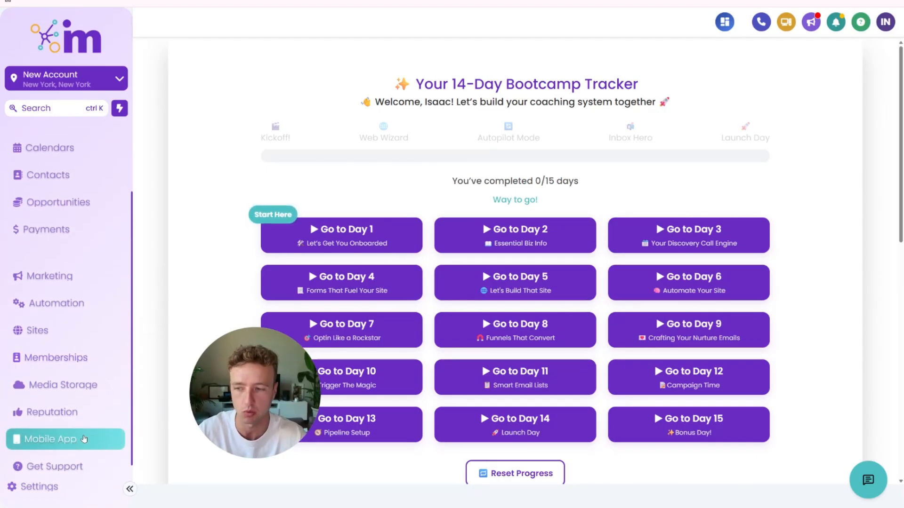
pyautogui.scroll(-1, 84, 438)
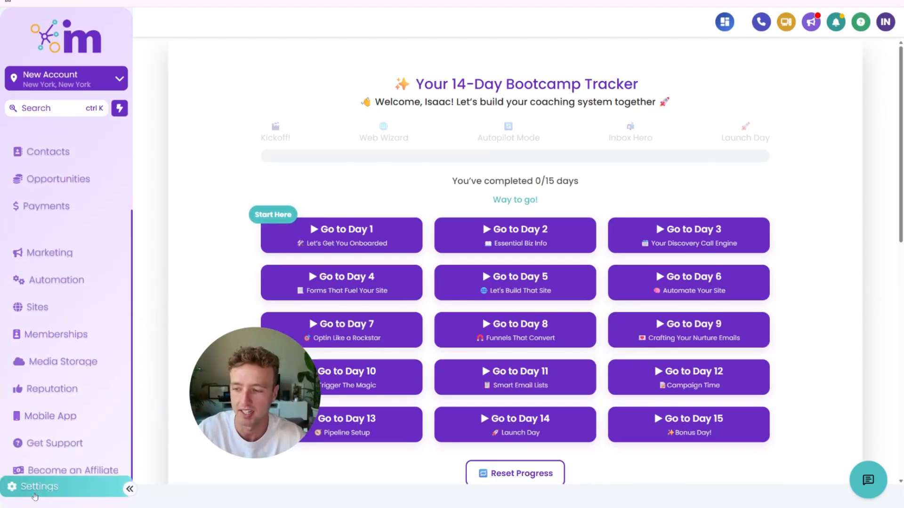
pyautogui.click(34, 490)
pyautogui.click(50, 258)
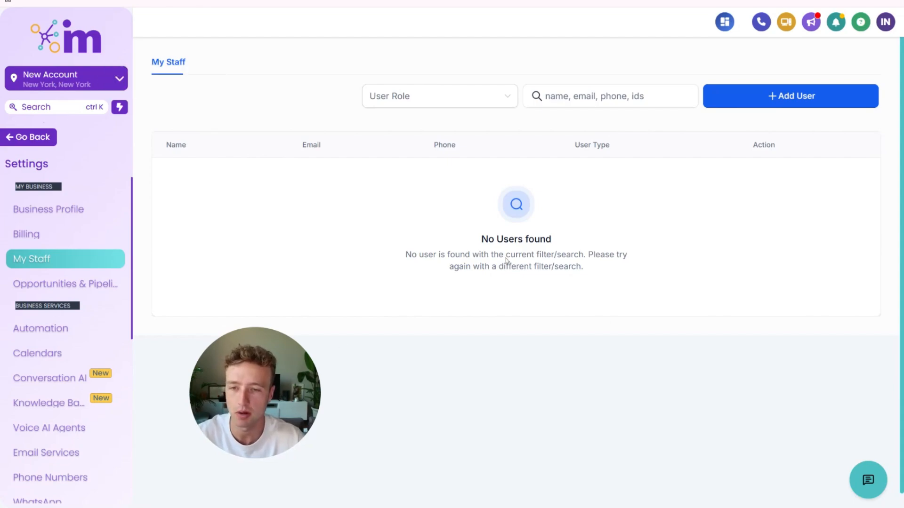
pyautogui.click(66, 80)
pyautogui.click(169, 99)
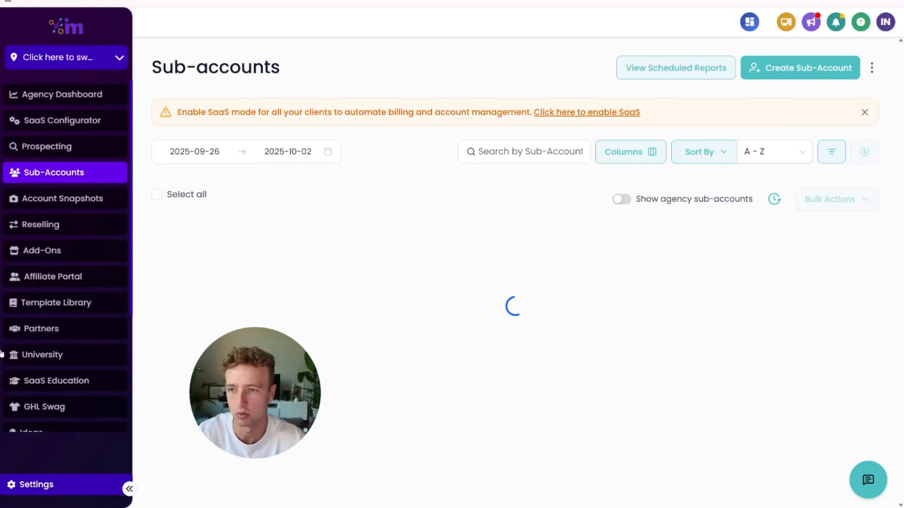
# - In agency Settings > Team, search for the owner's name and edit the agency owner's record
pyautogui.click(97, 287)
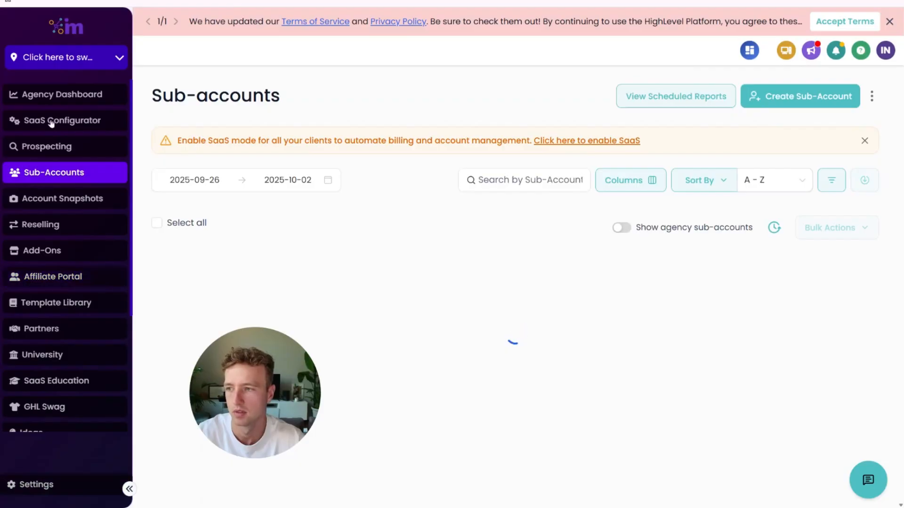
pyautogui.click(57, 483)
pyautogui.click(36, 201)
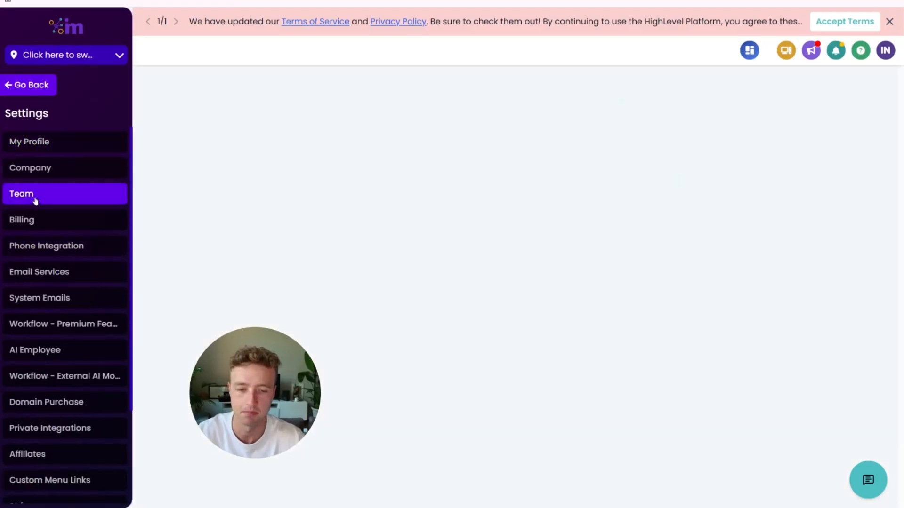
pyautogui.click(889, 21)
pyautogui.click(645, 97)
pyautogui.write('i')
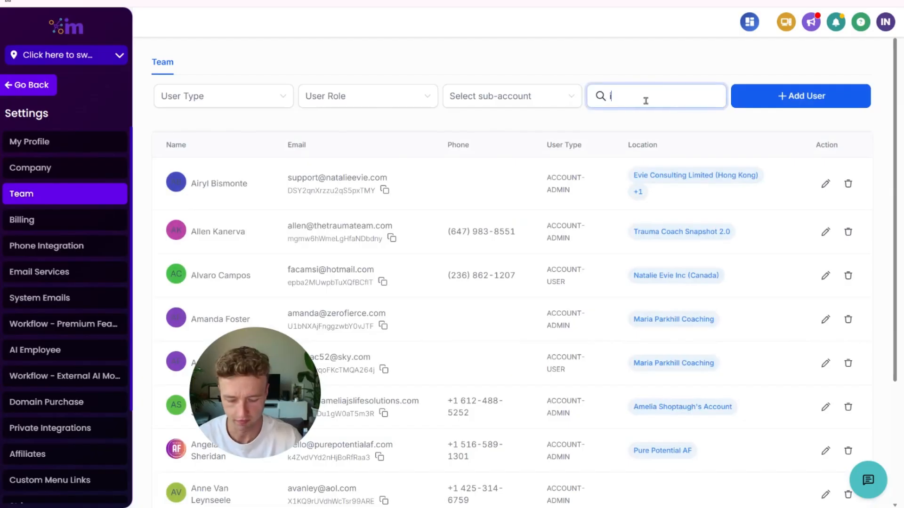
pyautogui.write('saac')
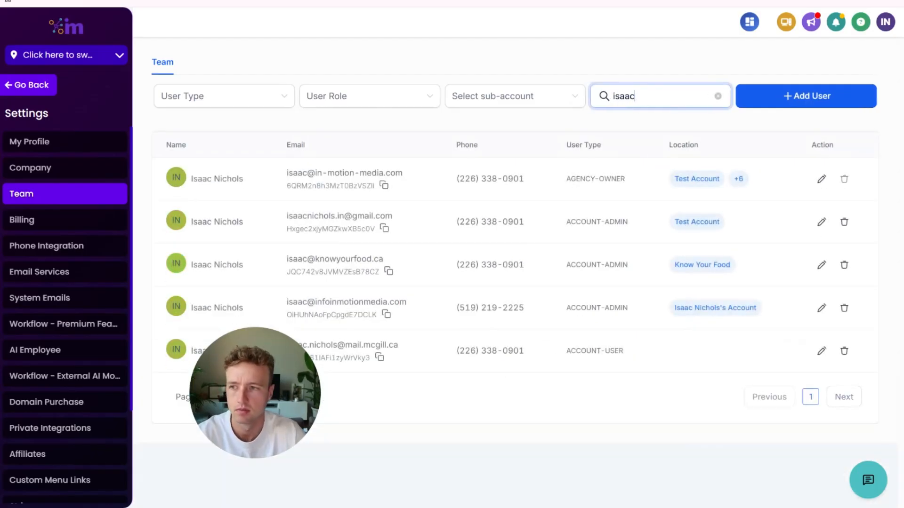
pyautogui.click(822, 179)
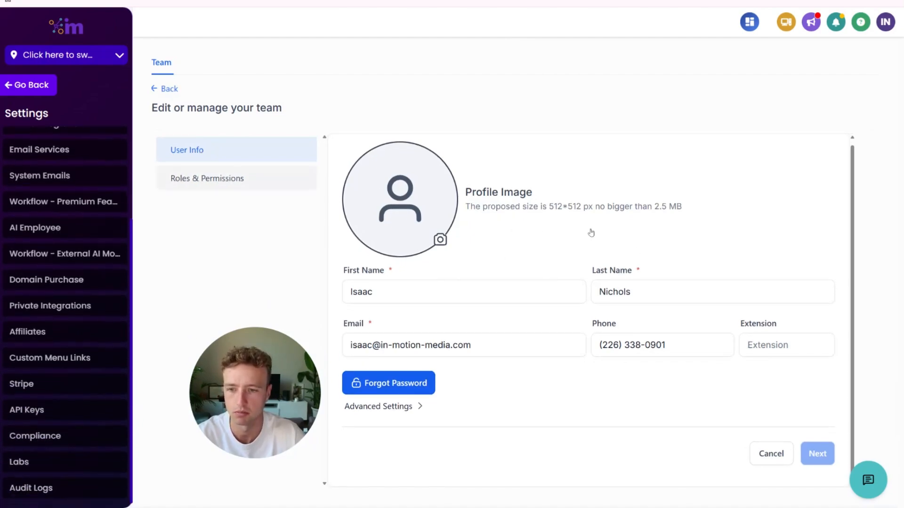
# - Add New Account to the owner's assigned sub-accounts in Roles & Permissions and save
pyautogui.click(199, 181)
pyautogui.click(643, 337)
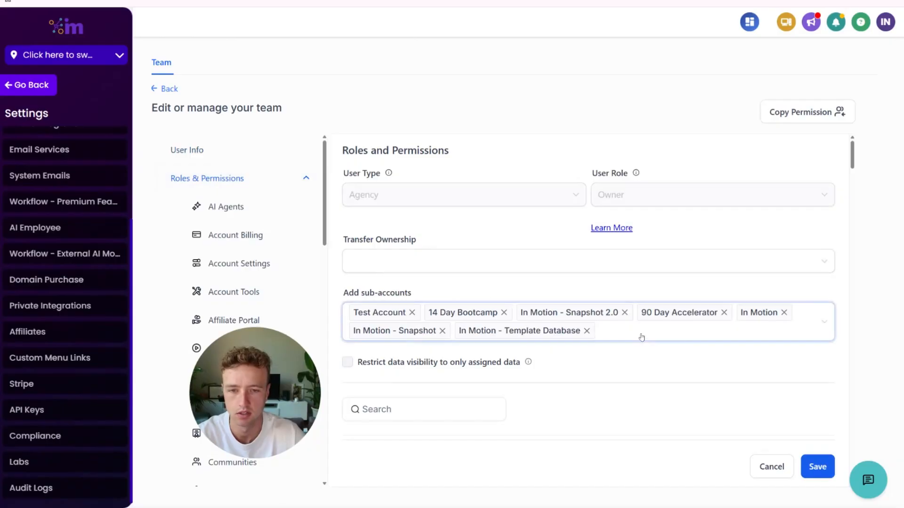
pyautogui.write('new')
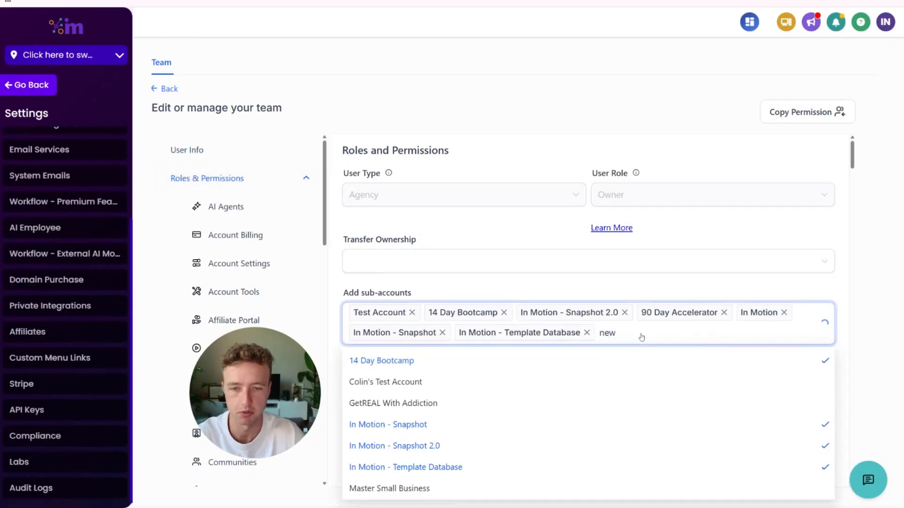
pyautogui.scroll(-5, 456, 400)
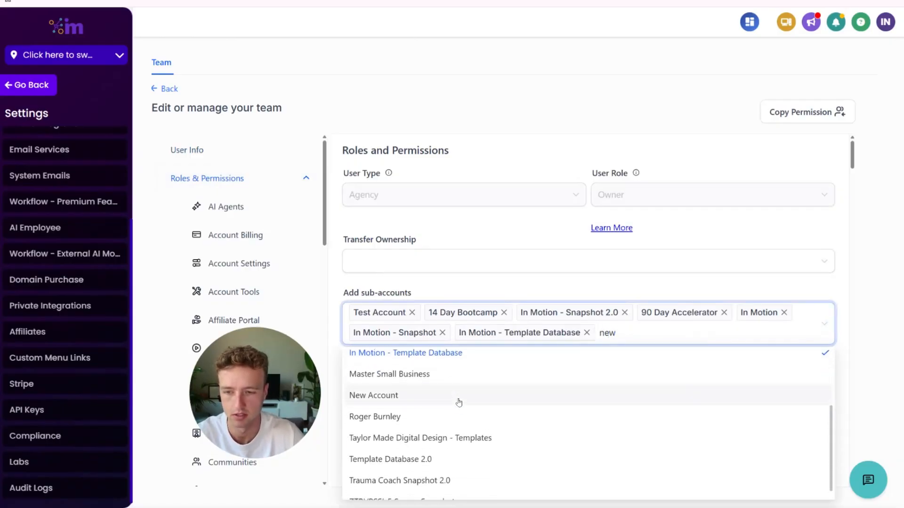
pyautogui.click(381, 383)
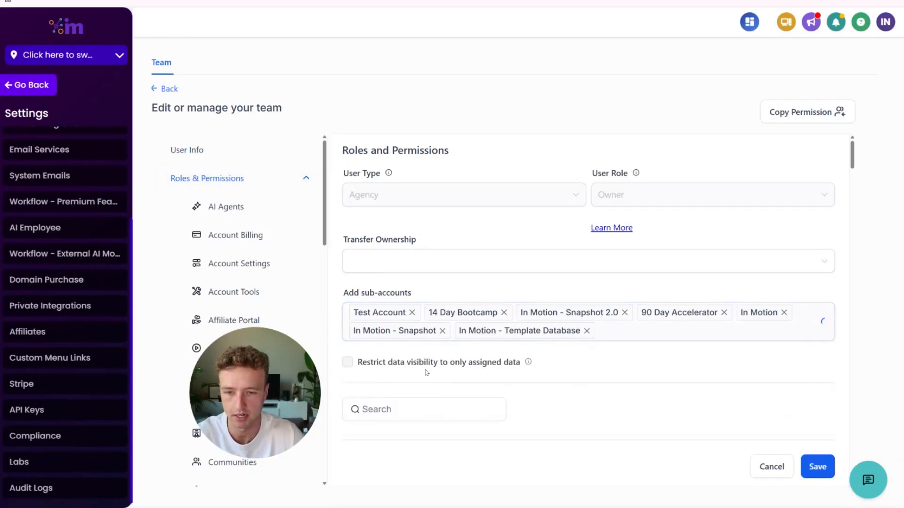
pyautogui.click(812, 467)
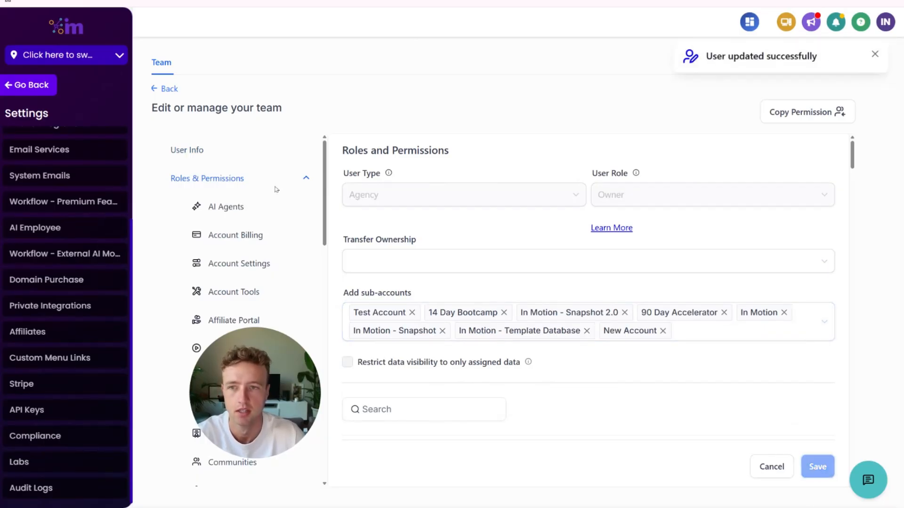
# - Switch into the New Account sub-account and open its Settings
pyautogui.click(89, 61)
pyautogui.write('new')
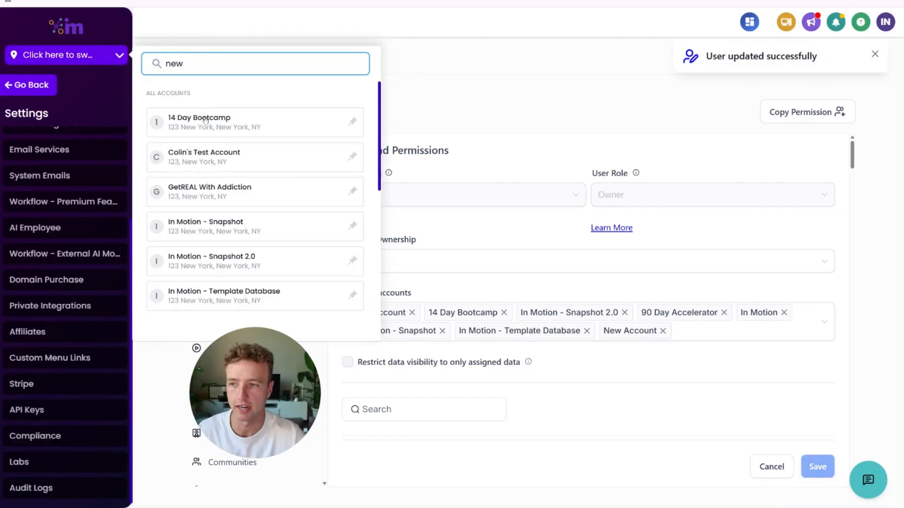
pyautogui.scroll(-5, 246, 185)
pyautogui.click(212, 205)
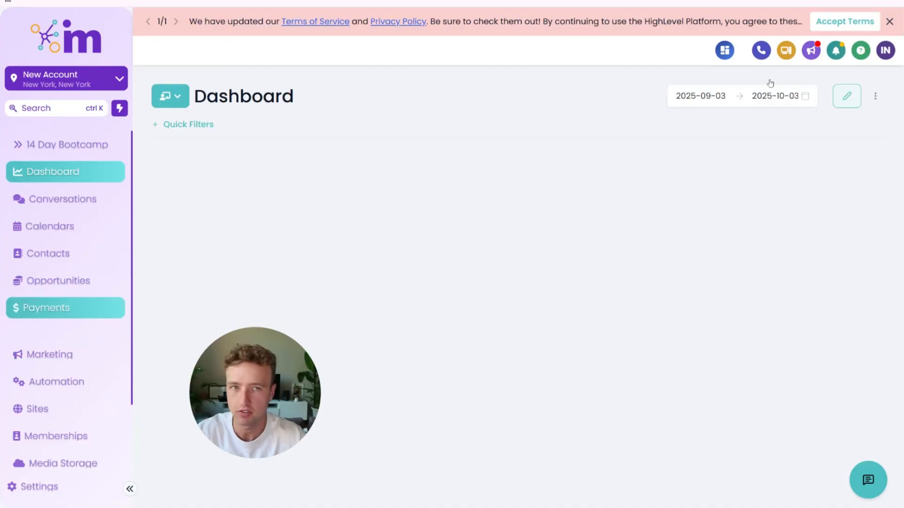
pyautogui.click(890, 21)
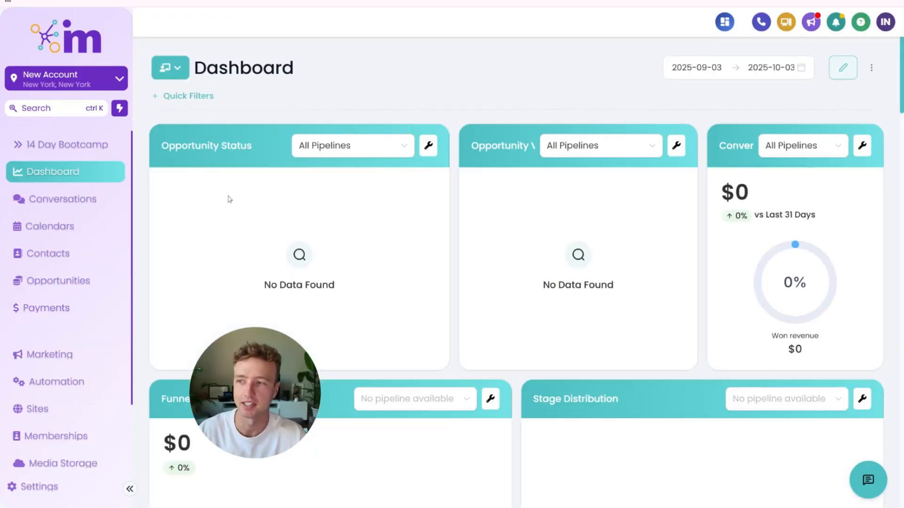
pyautogui.click(45, 487)
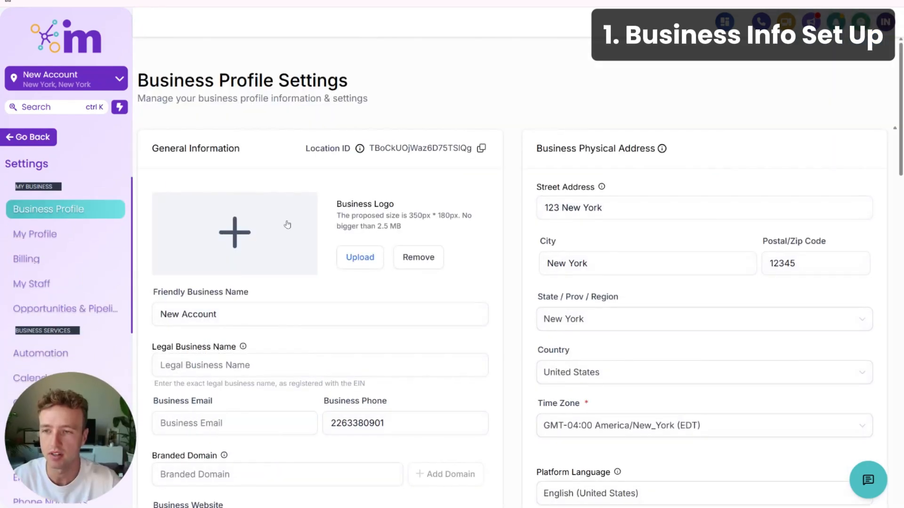
pyautogui.scroll(-1, 287, 224)
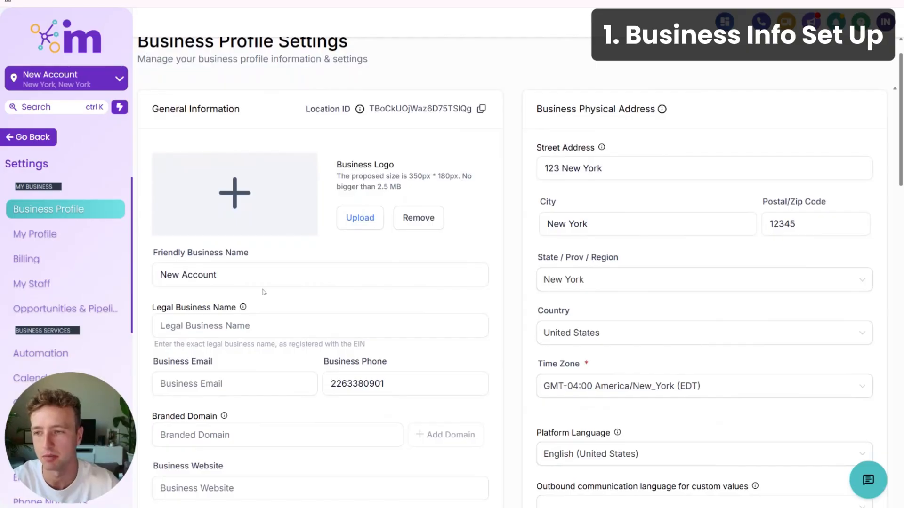
pyautogui.click(247, 279)
pyautogui.click(239, 293)
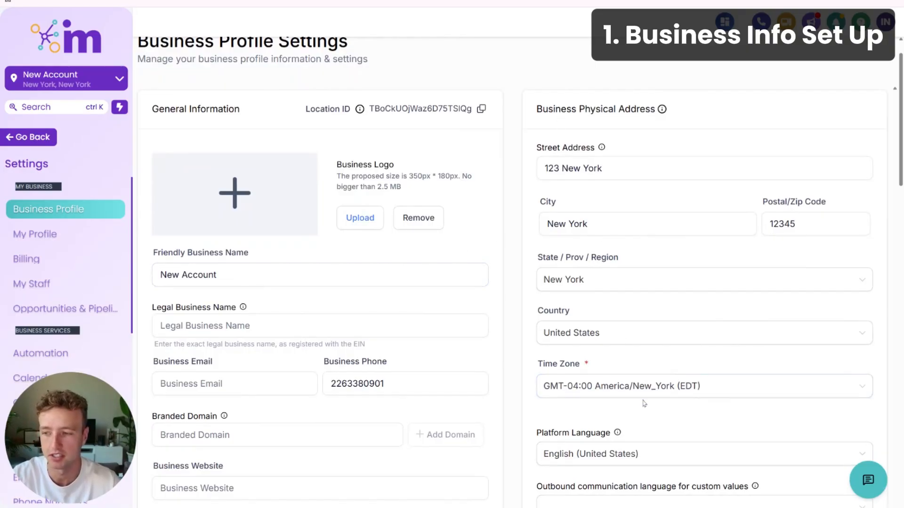
pyautogui.click(609, 170)
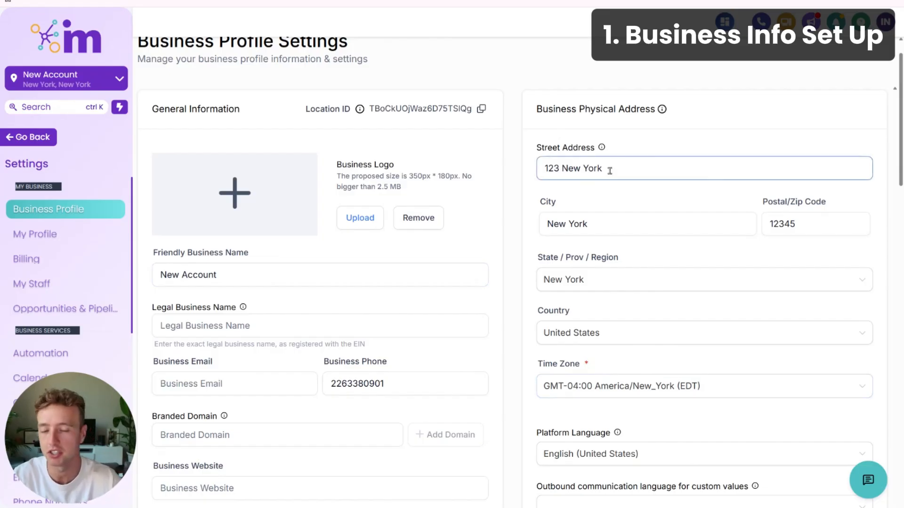
pyautogui.moveTo(610, 170); pyautogui.dragTo(529, 169)
pyautogui.click(662, 156)
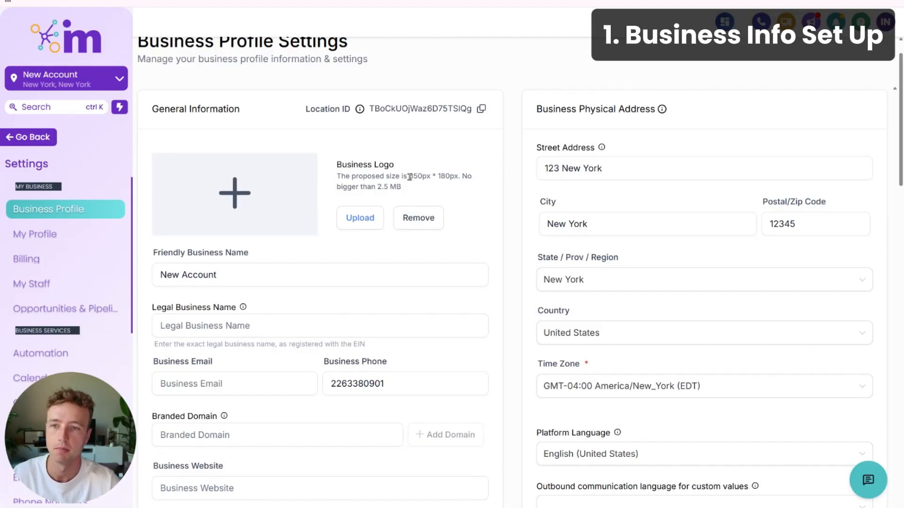
pyautogui.moveTo(408, 176); pyautogui.dragTo(458, 176)
pyautogui.click(453, 163)
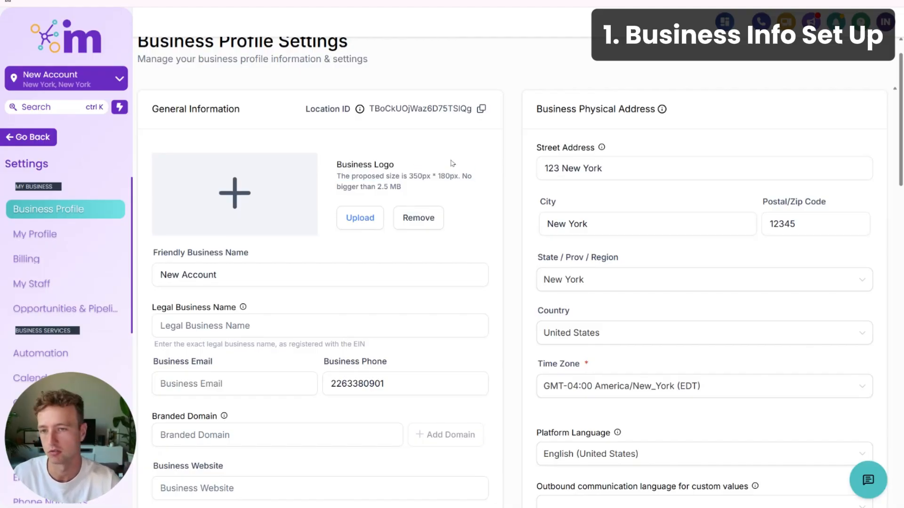
pyautogui.tripleClick(162, 272)
pyautogui.click(228, 276)
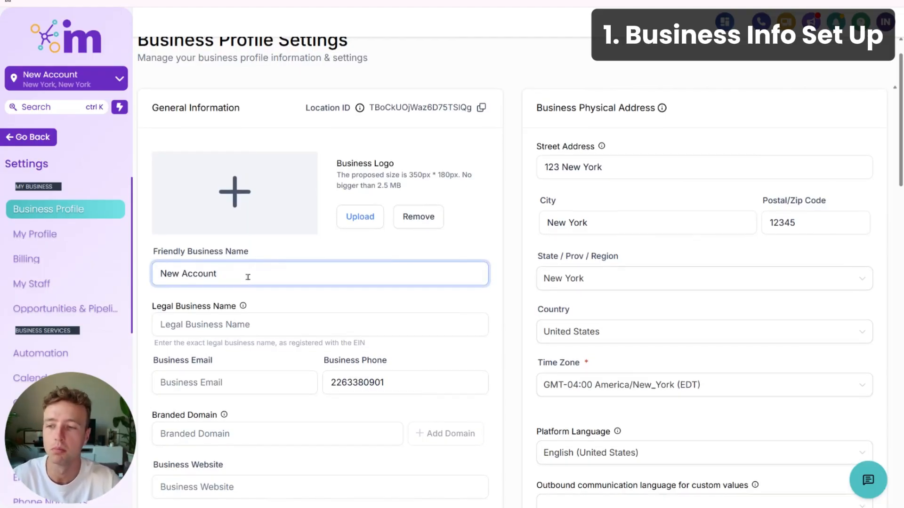
pyautogui.scroll(-1, 244, 276)
pyautogui.click(190, 297)
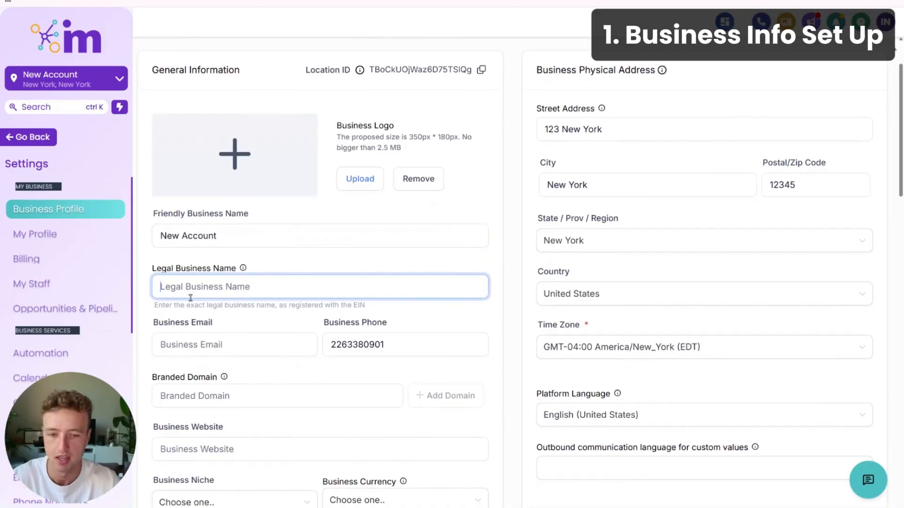
pyautogui.click(262, 271)
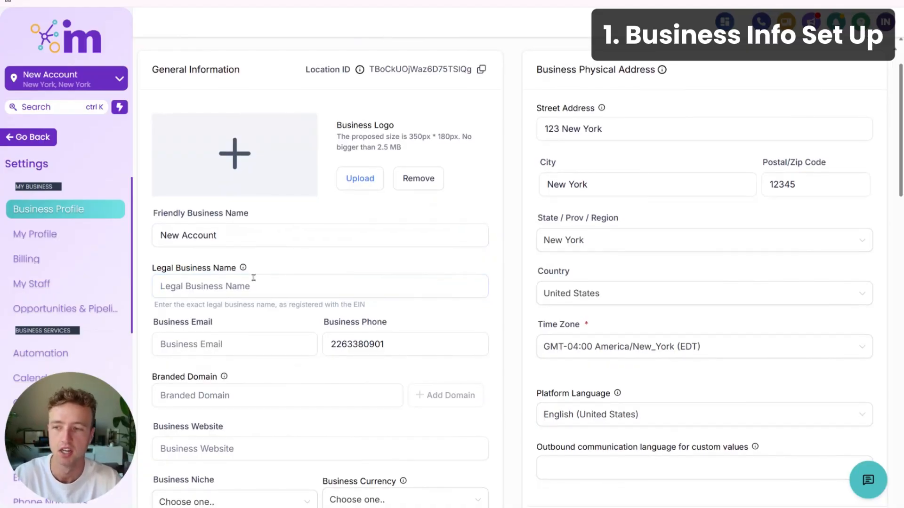
pyautogui.click(251, 282)
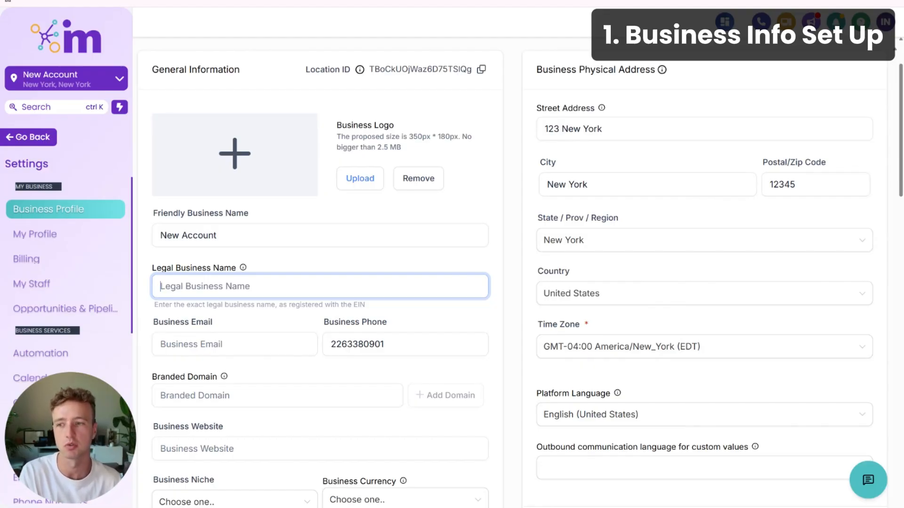
pyautogui.scroll(-2, 755, 150)
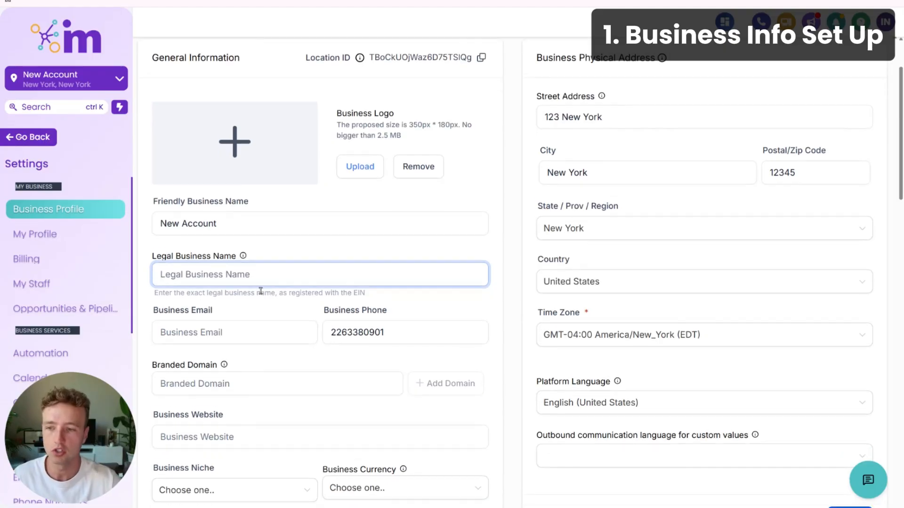
pyautogui.scroll(1, 754, 151)
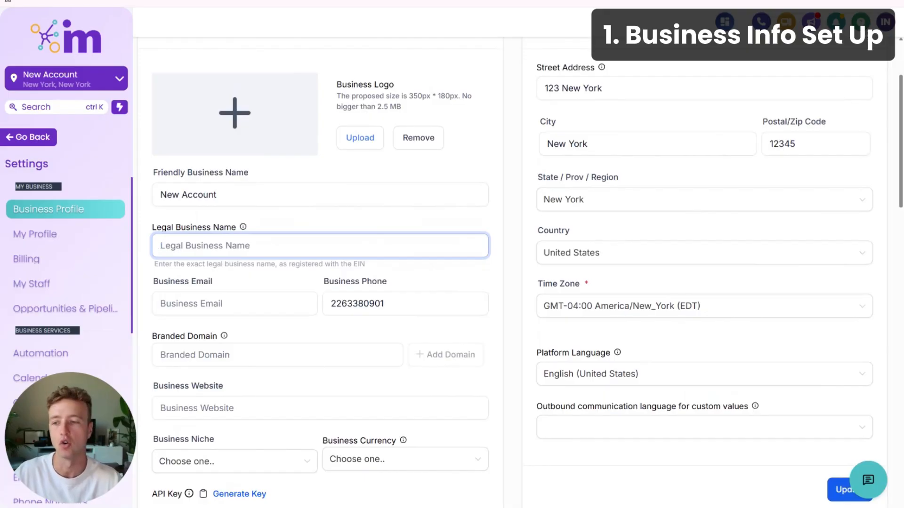
pyautogui.scroll(-4, 377, 282)
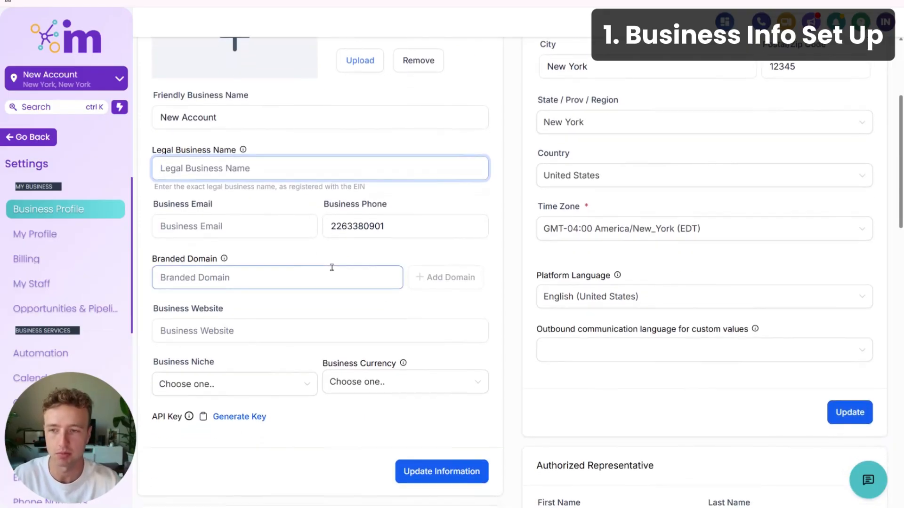
pyautogui.scroll(4, 332, 266)
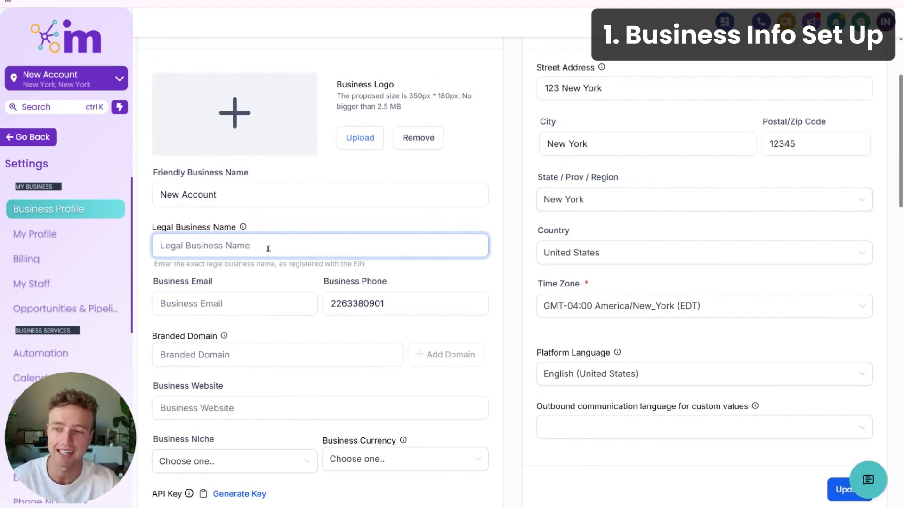
pyautogui.click(222, 303)
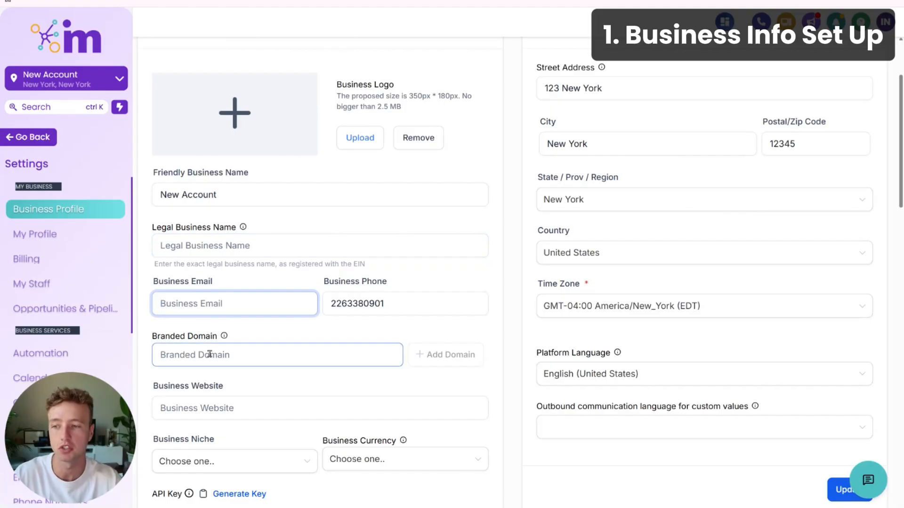
pyautogui.click(194, 244)
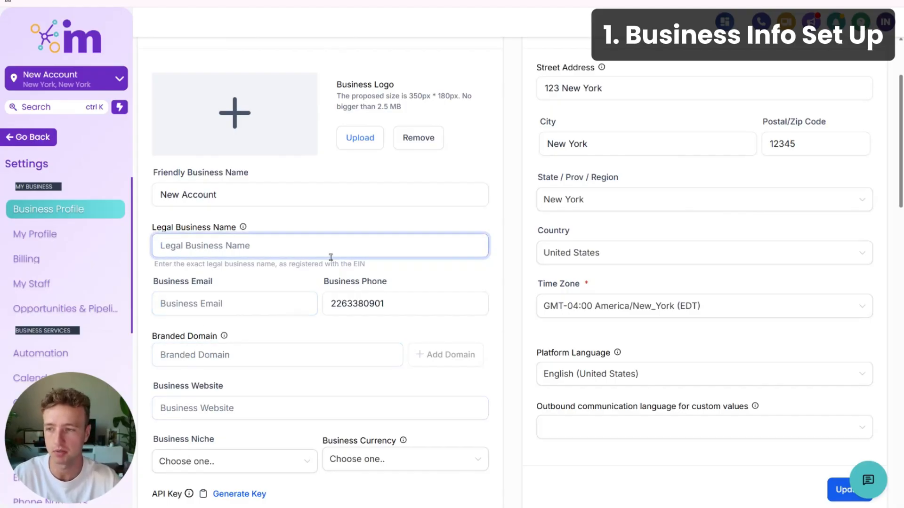
# - Set the legal business name to In Motion Media LLC and enter the owner's business email
pyautogui.write('In Motio')
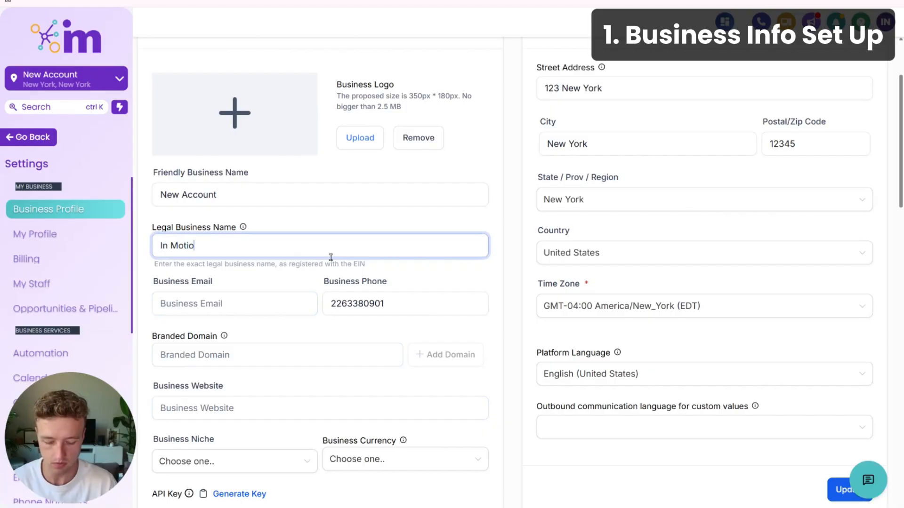
pyautogui.write('n Media')
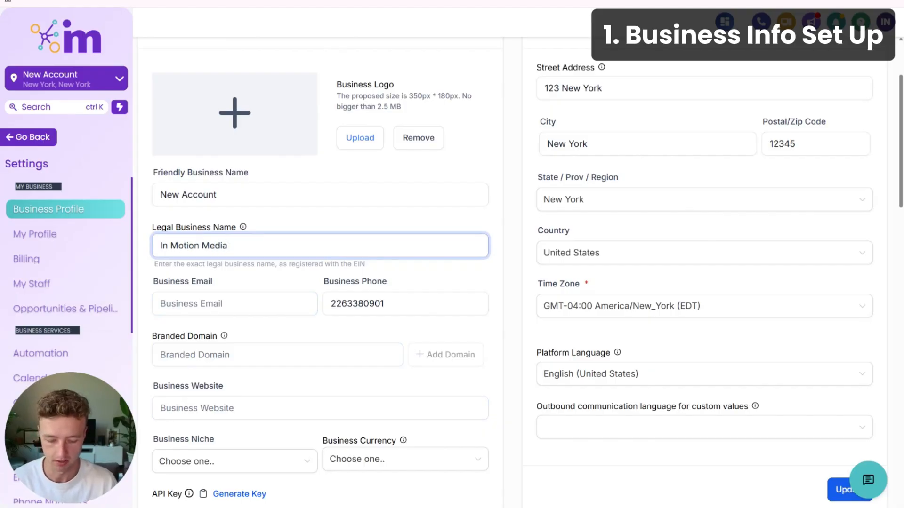
pyautogui.scroll(-3, 292, 216)
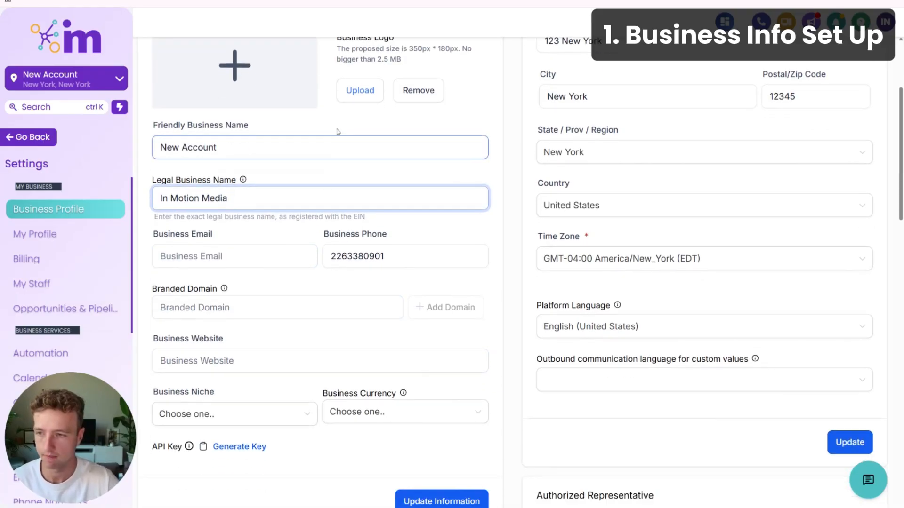
pyautogui.write('a')
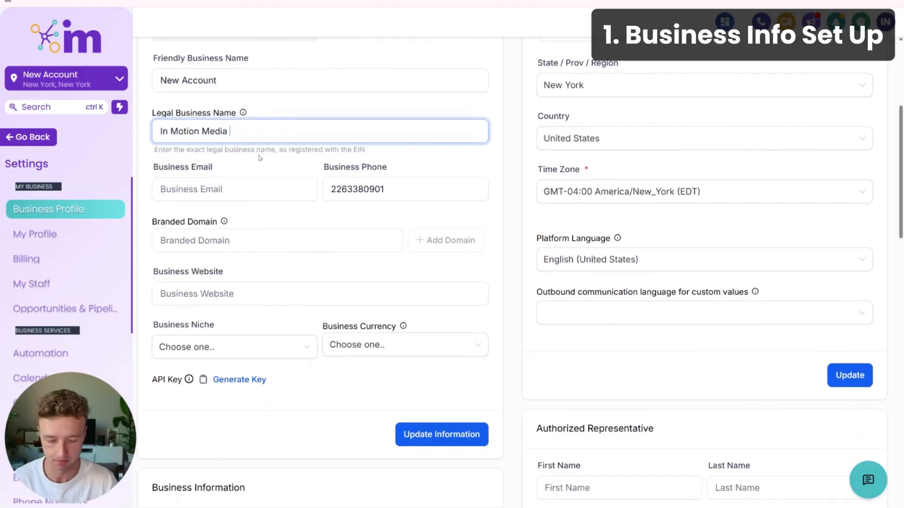
pyautogui.write(' LLC')
pyautogui.click(220, 194)
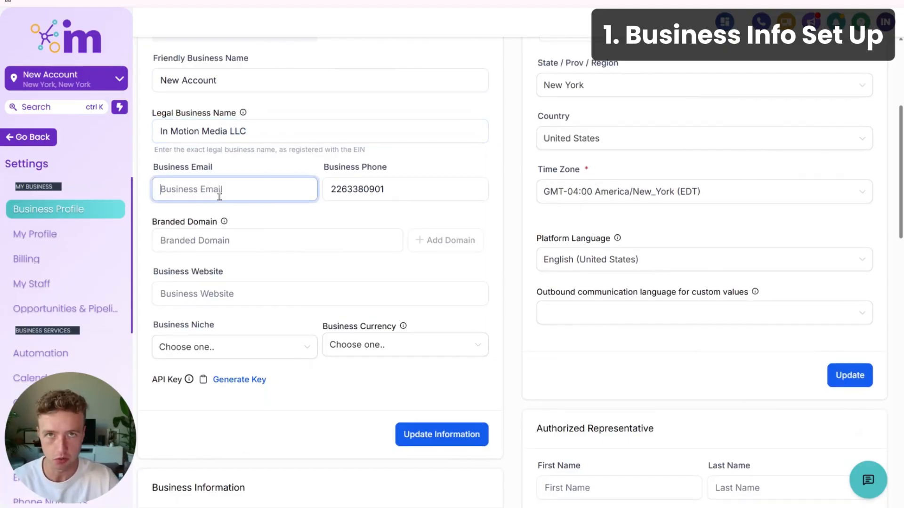
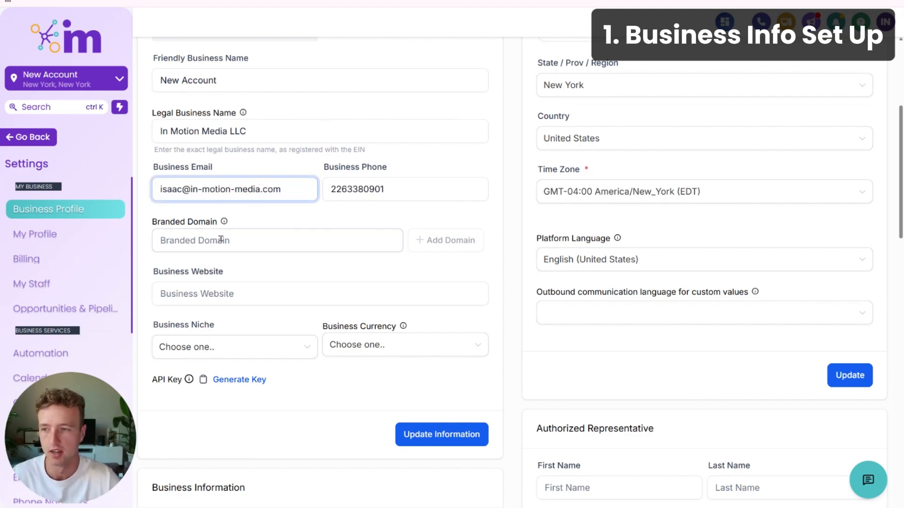
# - Set the business website to in-motion-media.com, copied from the email's domain
pyautogui.click(224, 282)
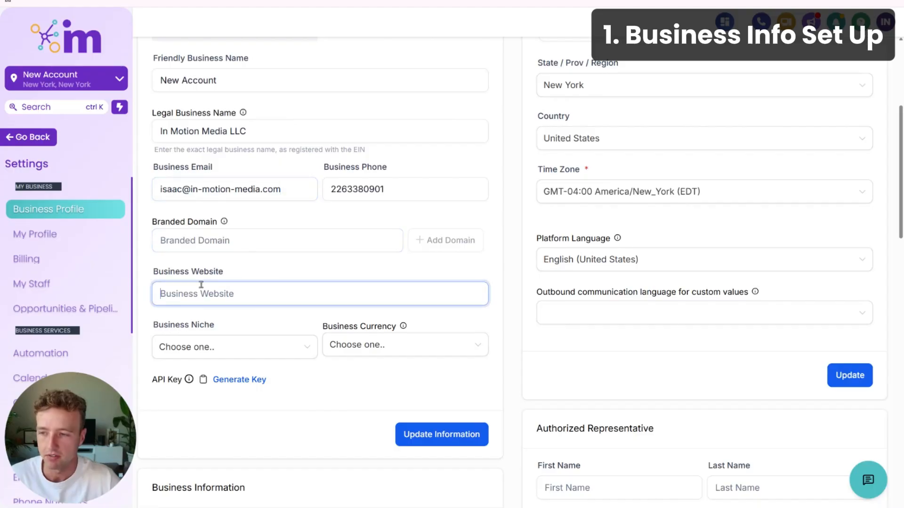
pyautogui.moveTo(155, 279); pyautogui.dragTo(233, 278)
pyautogui.click(230, 312)
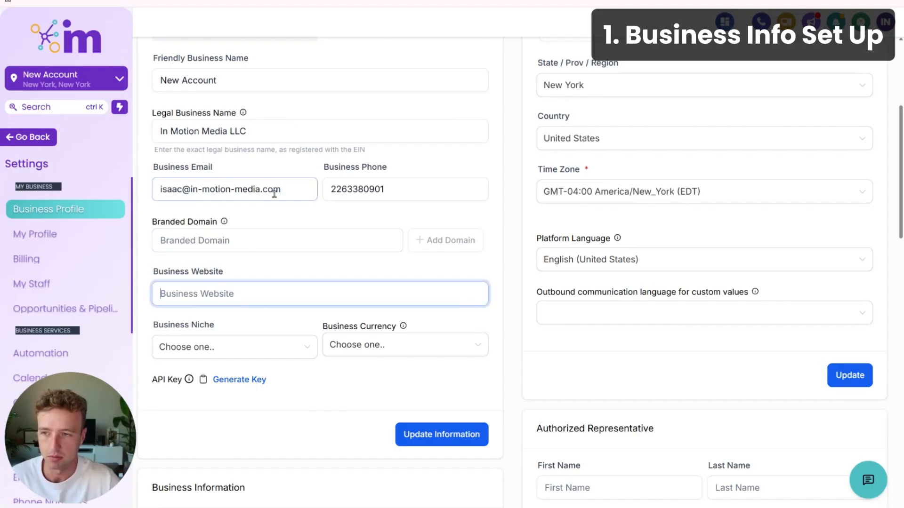
pyautogui.moveTo(281, 190); pyautogui.dragTo(191, 192)
pyautogui.hotkey('ctrl', 'c')
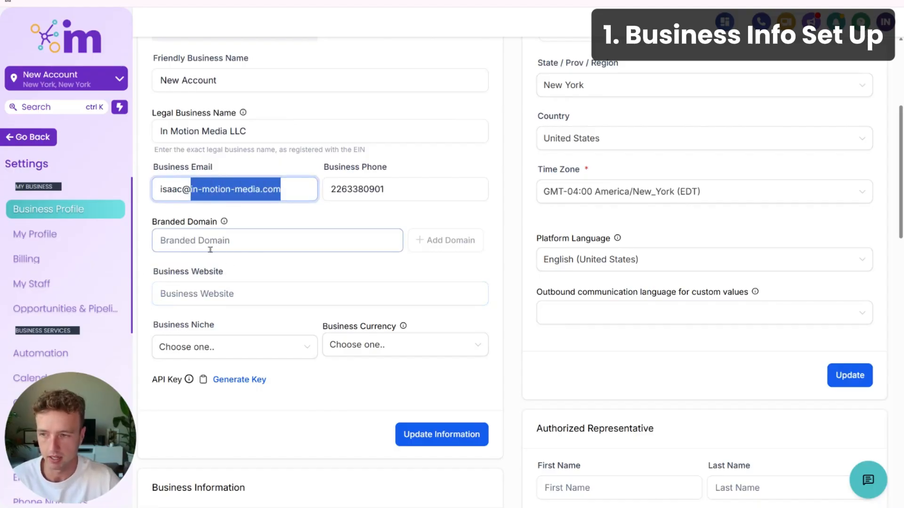
pyautogui.click(206, 295)
pyautogui.hotkey('ctrl', 'v')
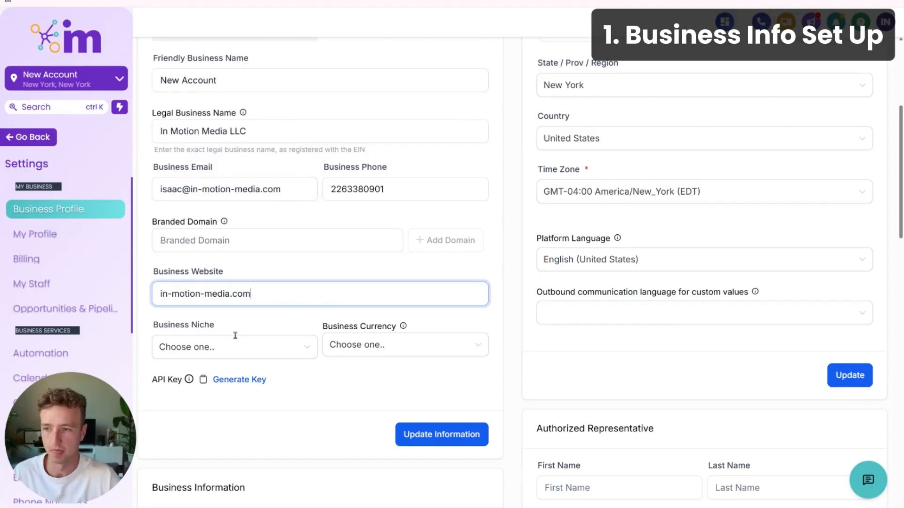
pyautogui.moveTo(266, 295); pyautogui.dragTo(137, 285)
pyautogui.moveTo(190, 189); pyautogui.dragTo(292, 193)
pyautogui.click(293, 194)
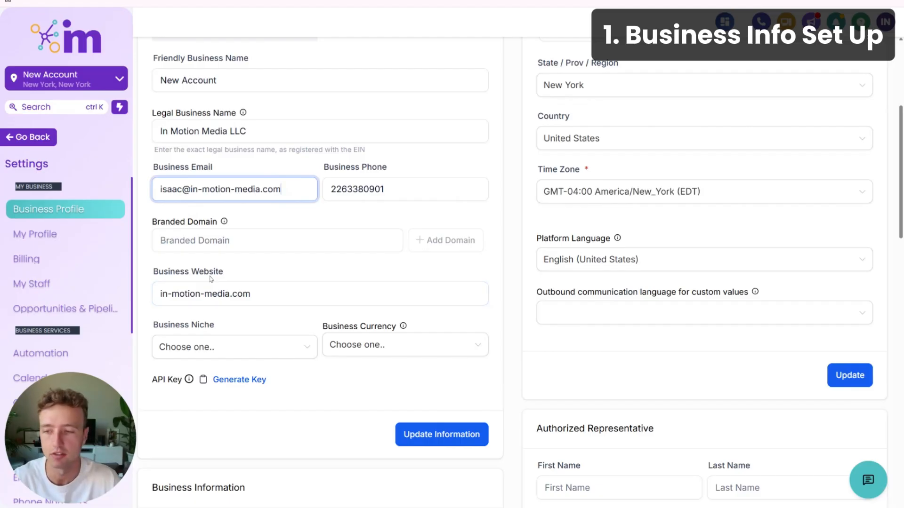
# - Choose Limited Liability Company Or Sole-Proprietorship as business type and Education as industry
pyautogui.scroll(-5, 224, 277)
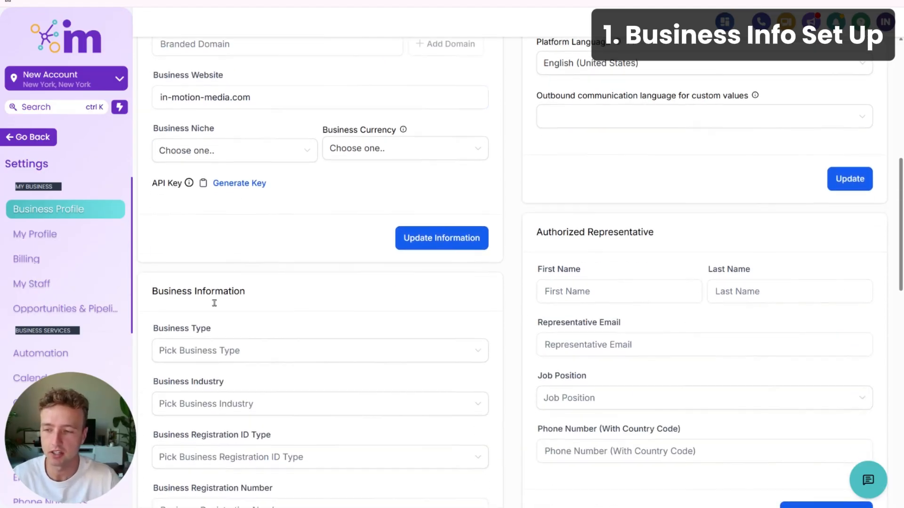
pyautogui.click(196, 285)
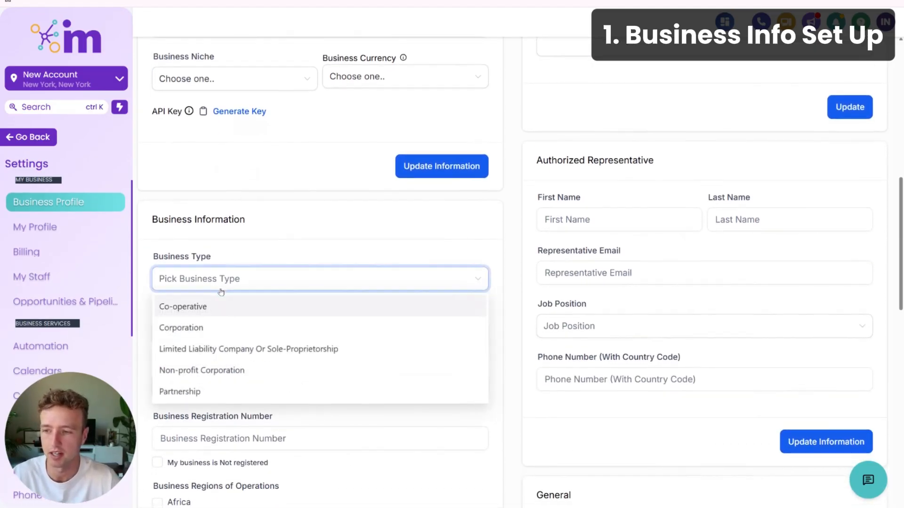
pyautogui.click(198, 349)
pyautogui.click(252, 276)
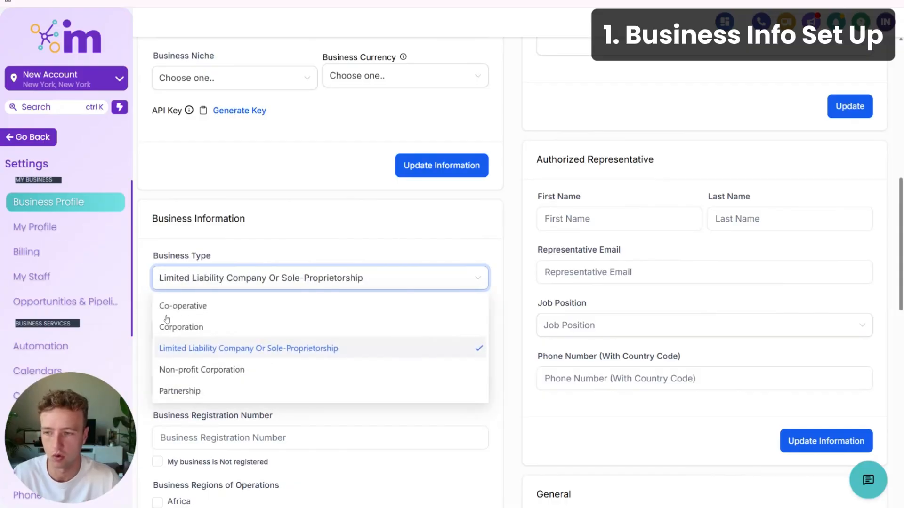
pyautogui.click(256, 238)
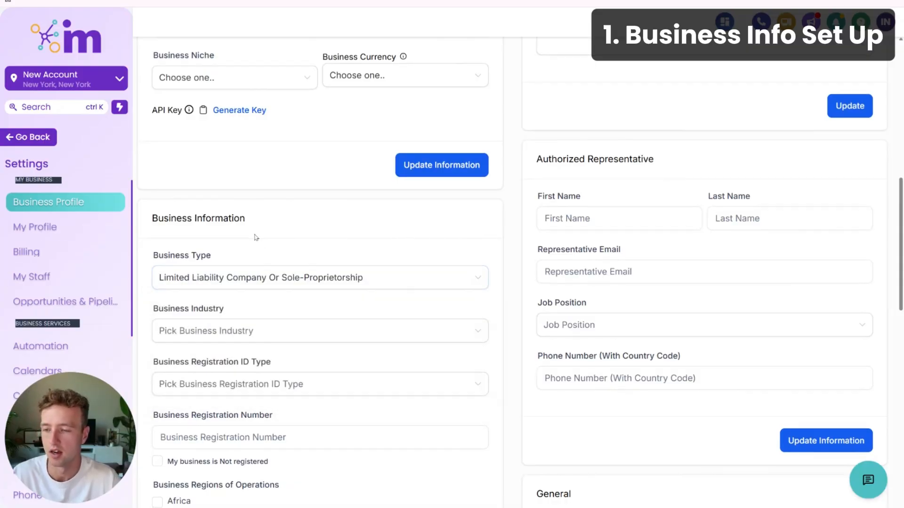
pyautogui.scroll(-2, 256, 236)
pyautogui.click(212, 252)
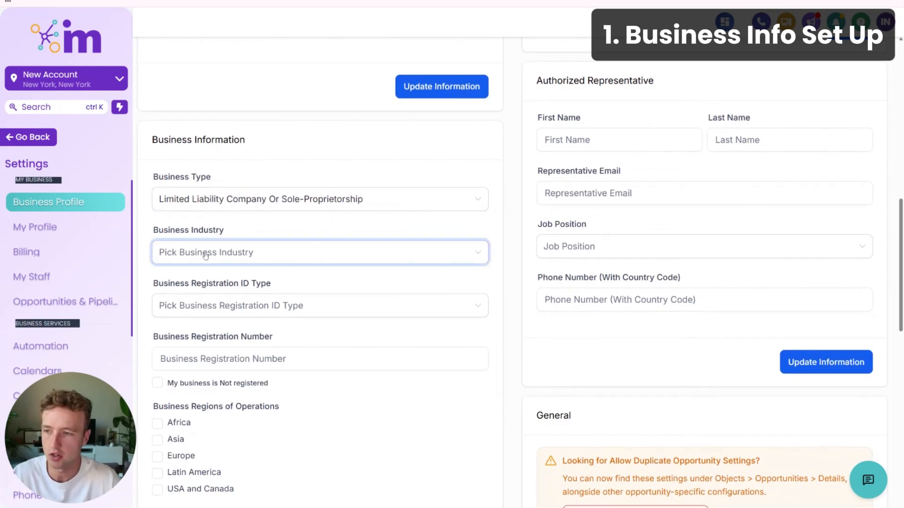
pyautogui.scroll(-4, 239, 352)
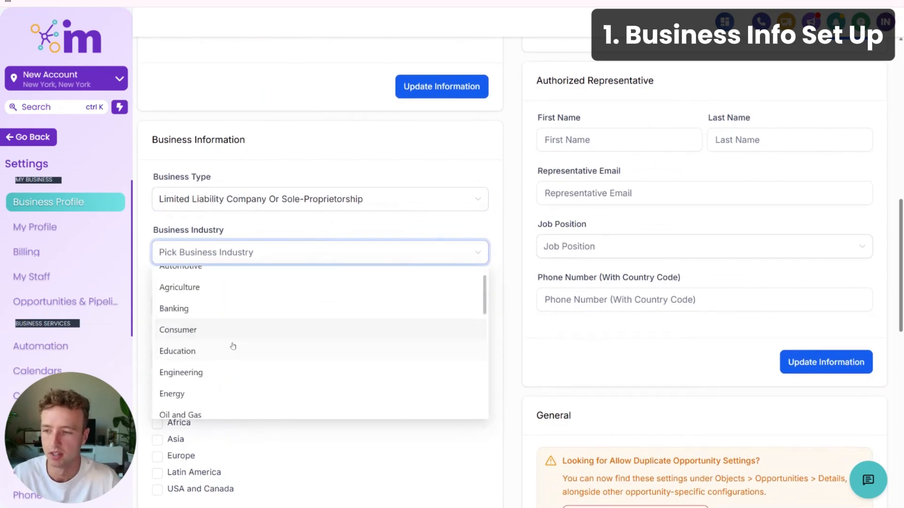
pyautogui.scroll(-4, 232, 347)
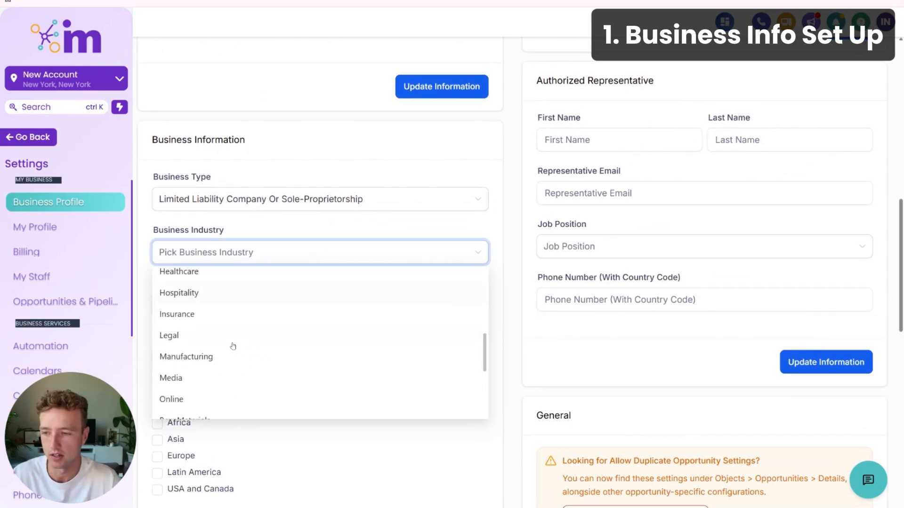
pyautogui.scroll(-5, 233, 346)
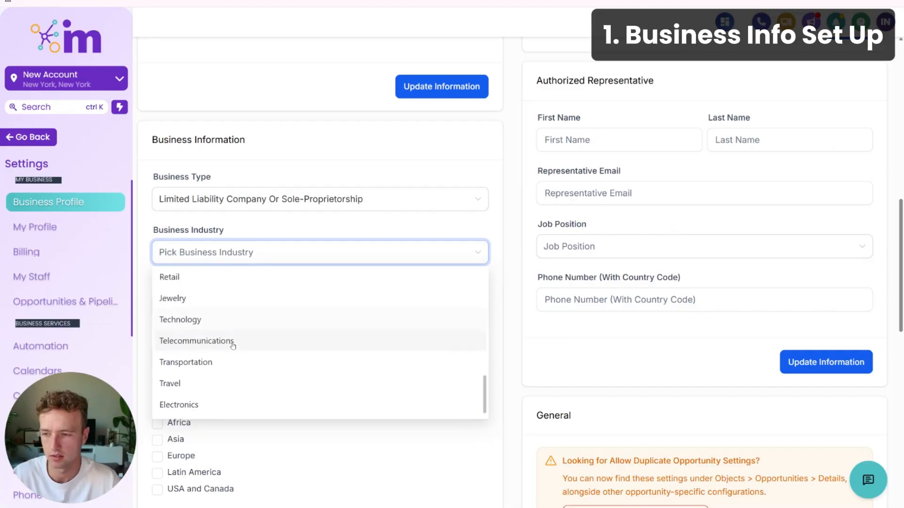
pyautogui.scroll(5, 232, 347)
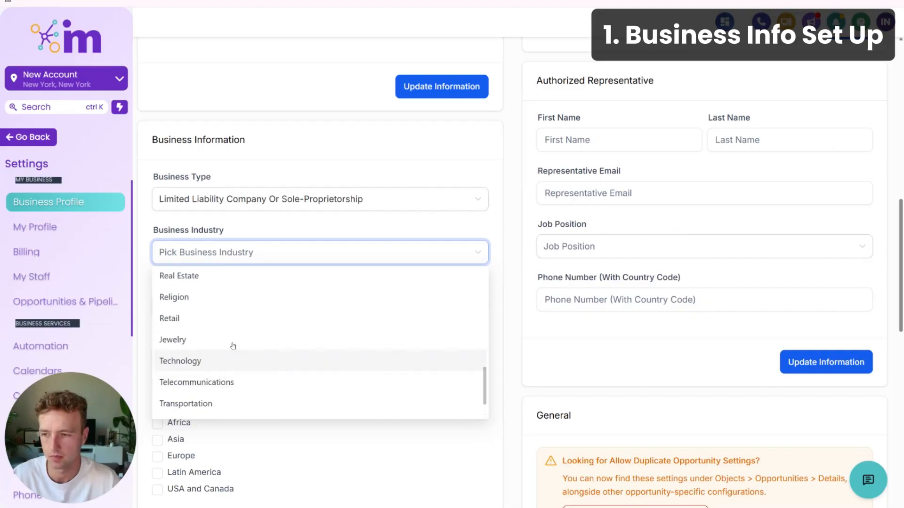
pyautogui.scroll(5, 233, 346)
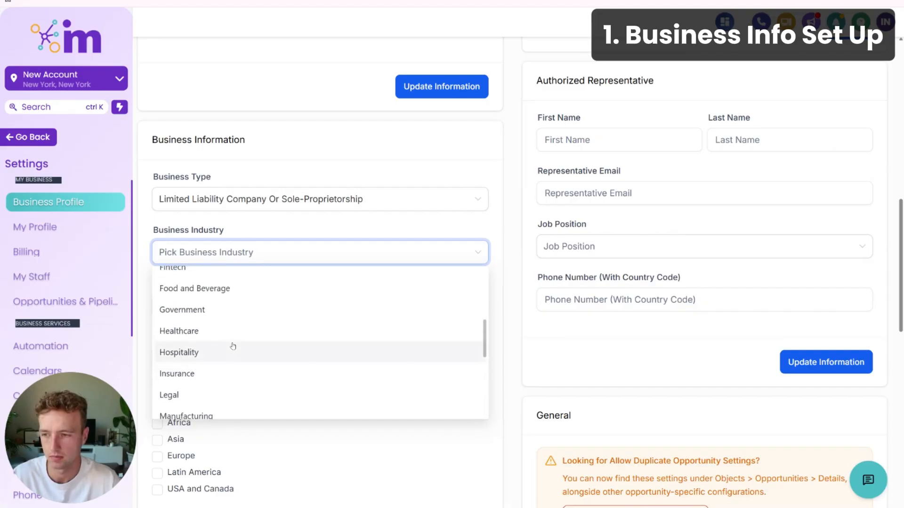
pyautogui.scroll(5, 232, 346)
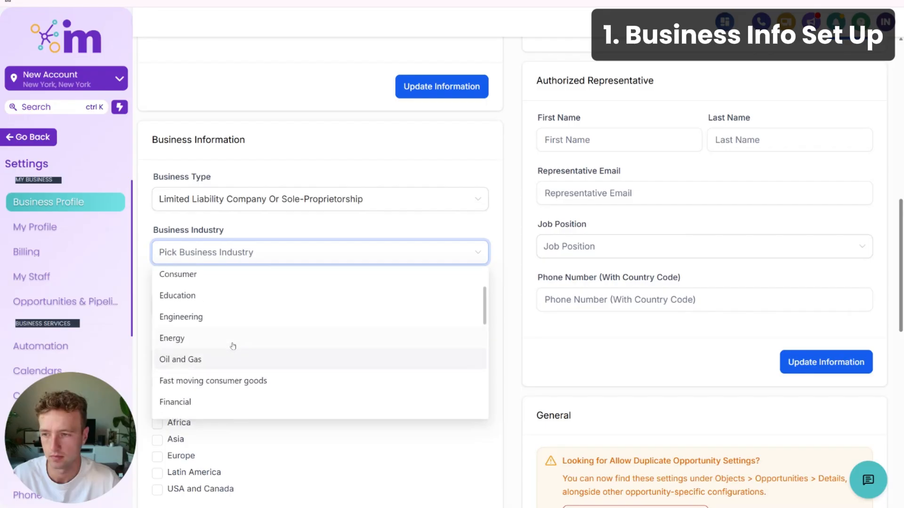
pyautogui.click(191, 372)
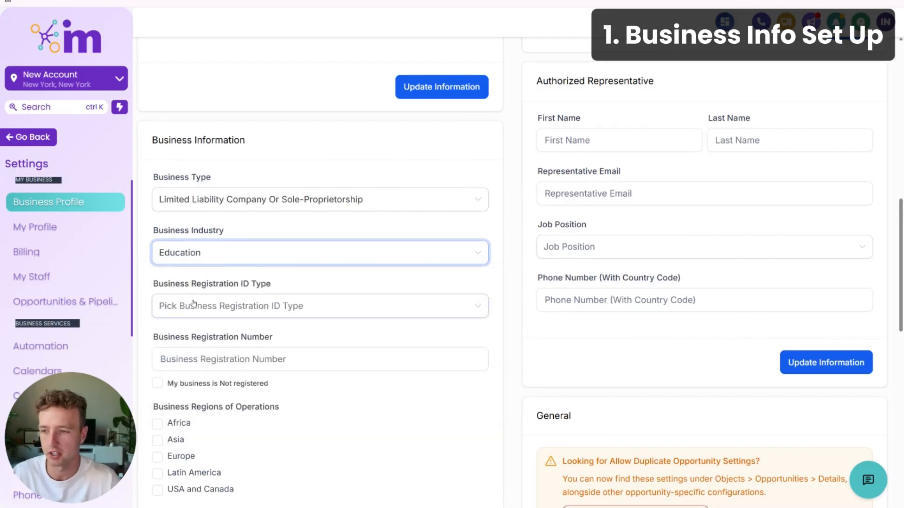
# - Set the registration ID type to USA: EIN, leaving the registration number empty
pyautogui.click(235, 310)
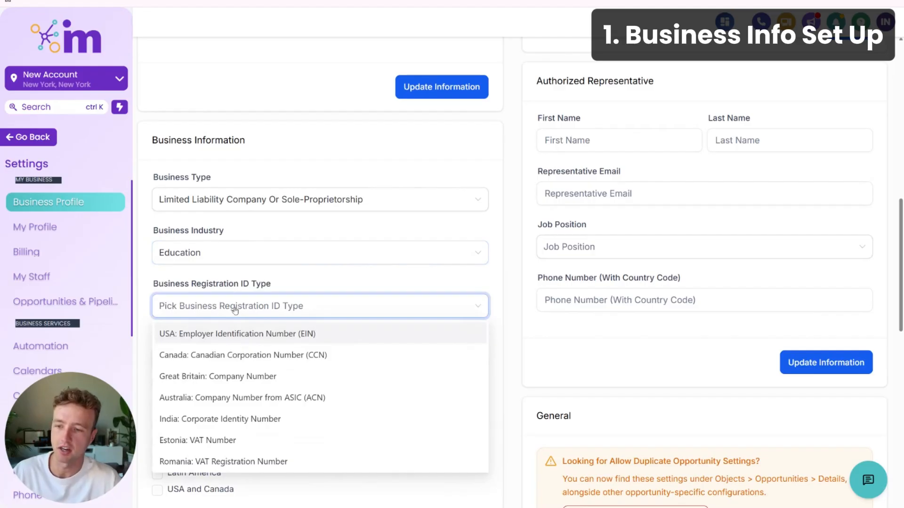
pyautogui.scroll(-2, 264, 368)
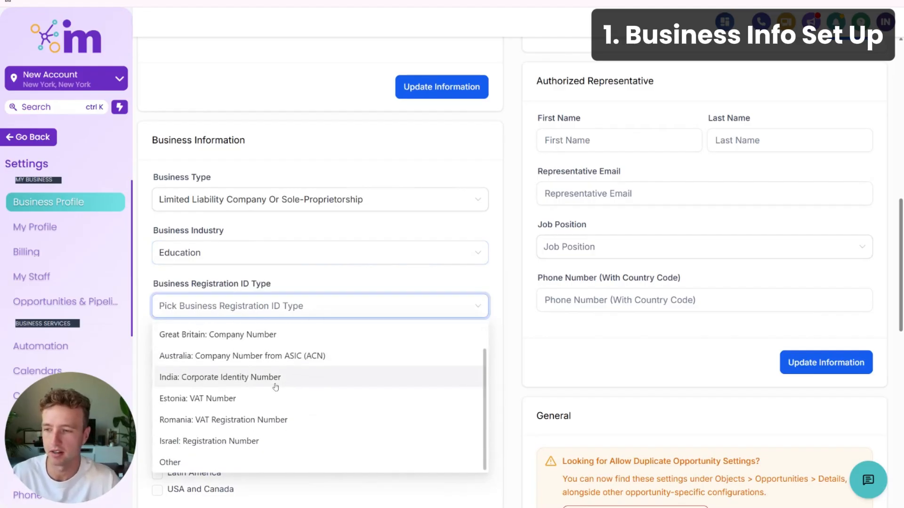
pyautogui.scroll(3, 275, 384)
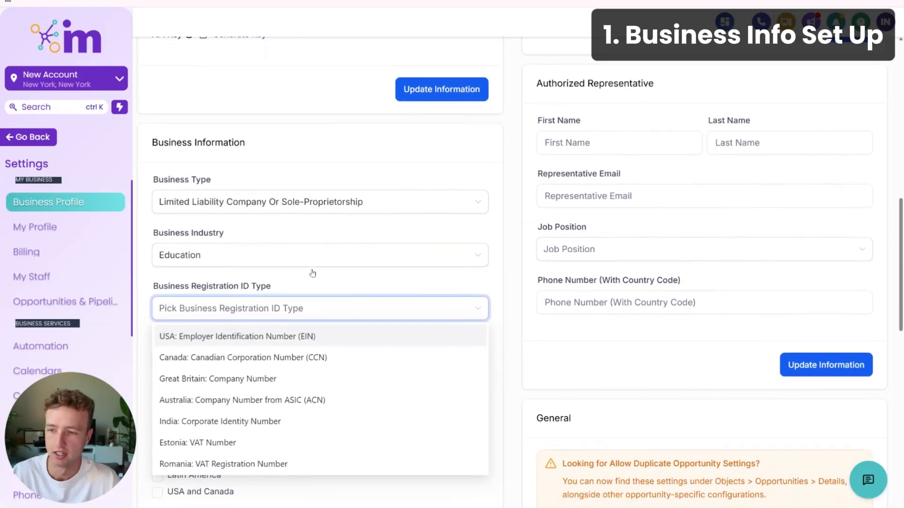
pyautogui.click(242, 335)
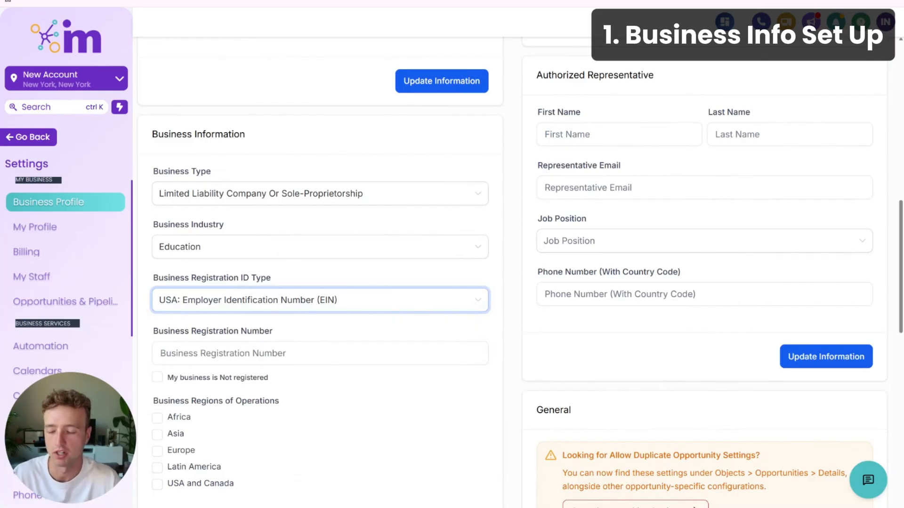
pyautogui.click(188, 355)
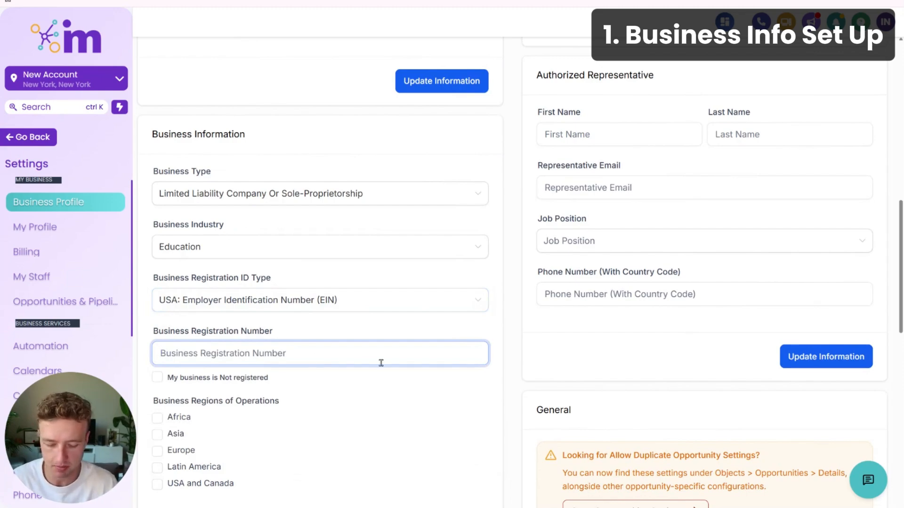
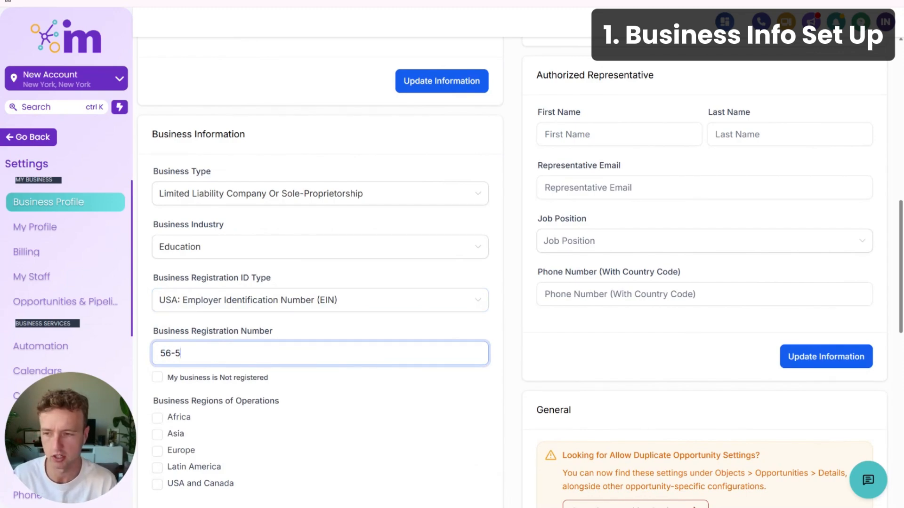
pyautogui.moveTo(232, 362); pyautogui.dragTo(121, 359)
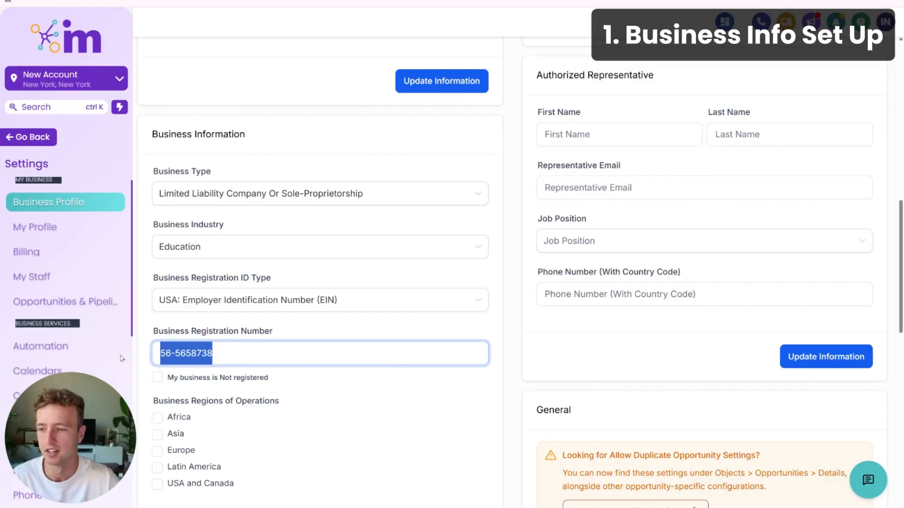
pyautogui.moveTo(245, 348); pyautogui.dragTo(148, 366)
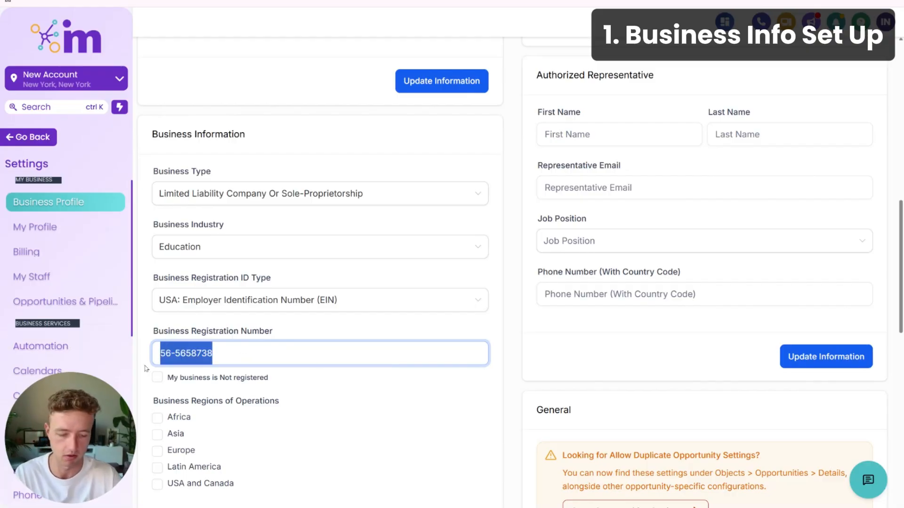
pyautogui.press('BackSpace')
# - Tick USA and Canada as the operating region and save the business information
pyautogui.scroll(-2, 238, 371)
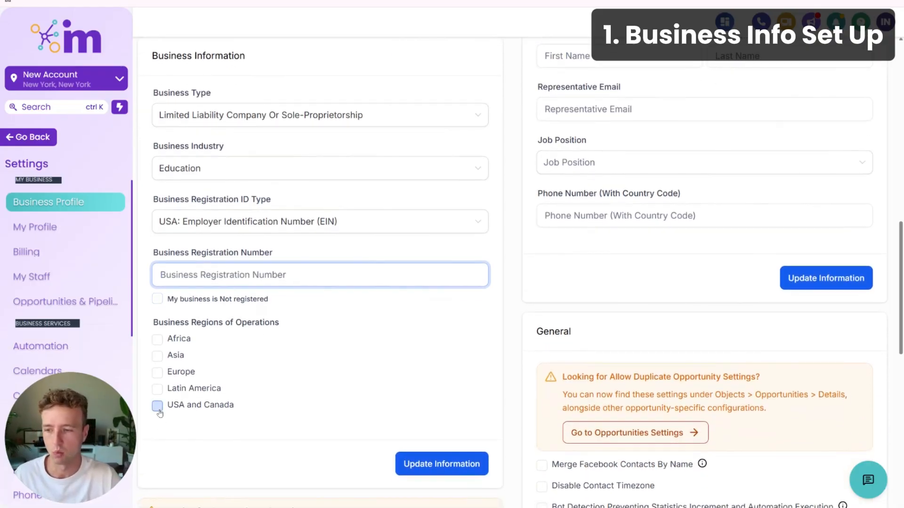
pyautogui.click(157, 407)
pyautogui.click(448, 465)
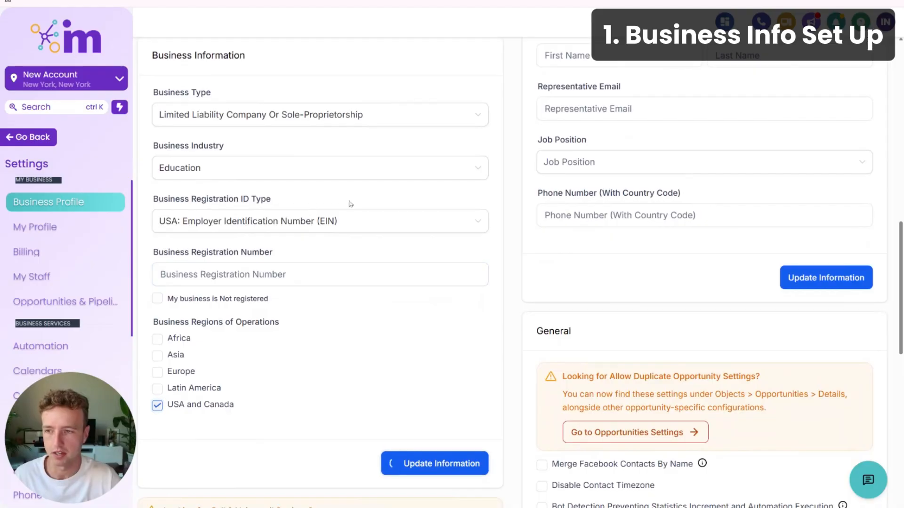
pyautogui.scroll(9, 348, 204)
# - Retype the street address in uppercase letters
pyautogui.scroll(5, 351, 204)
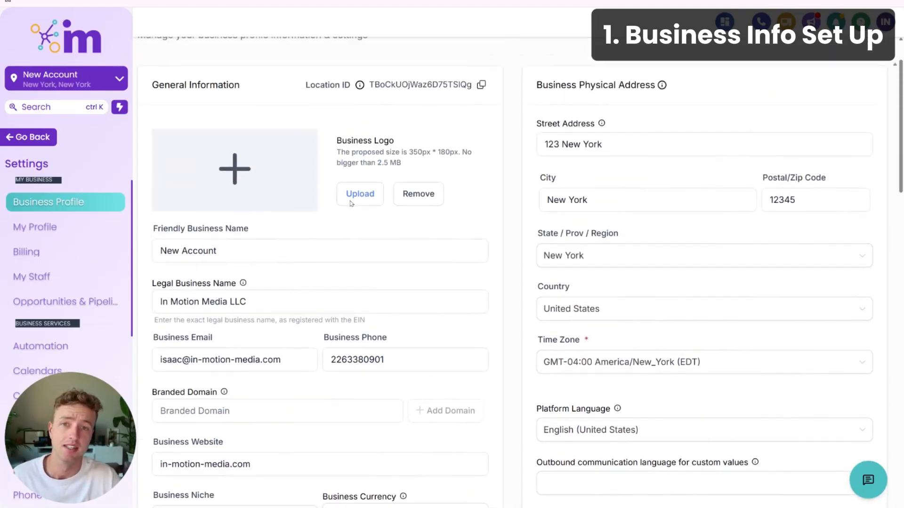
pyautogui.tripleClick(617, 209)
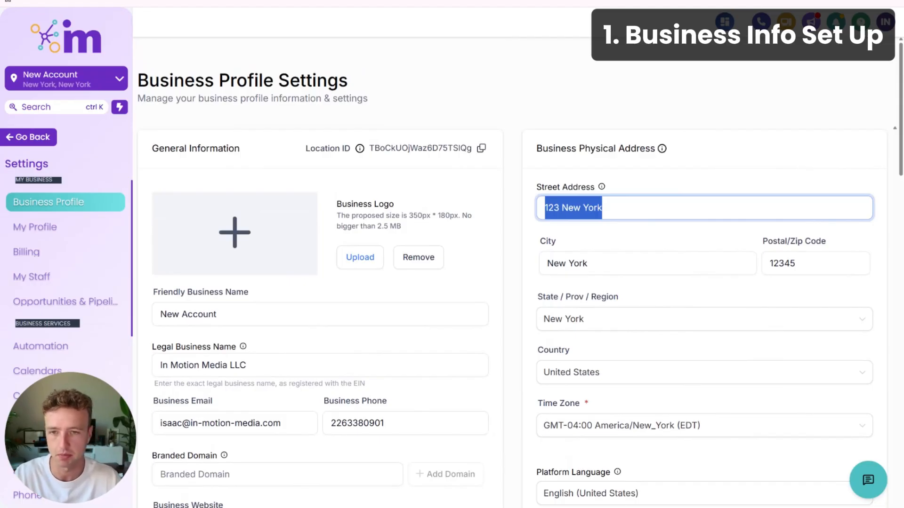
pyautogui.click(583, 207)
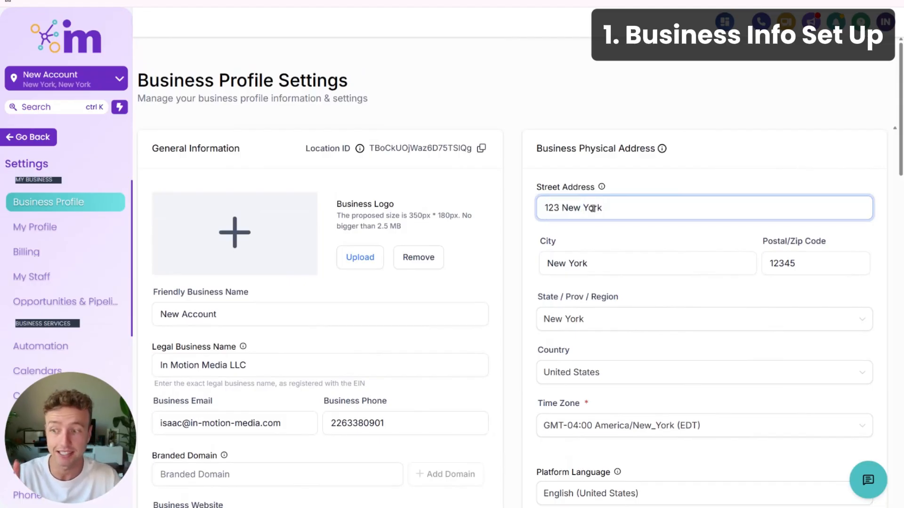
pyautogui.moveTo(633, 210); pyautogui.dragTo(512, 220)
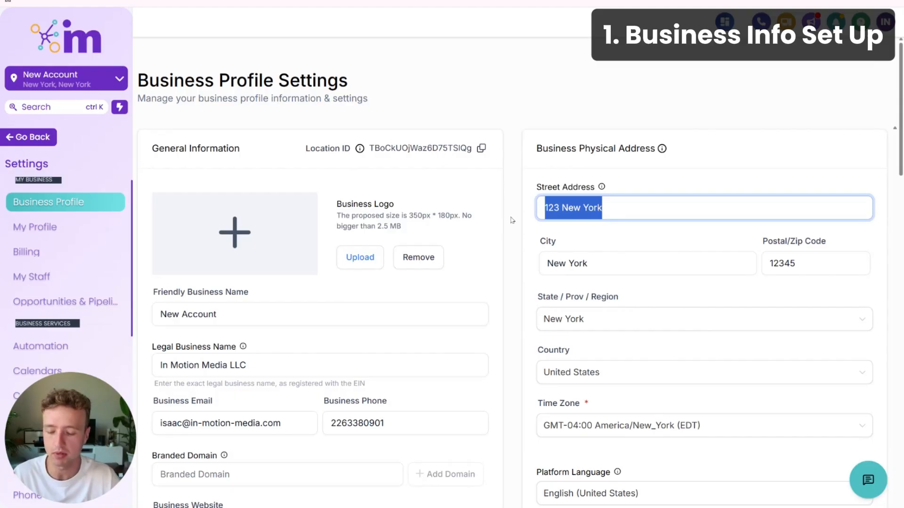
pyautogui.write('123 N')
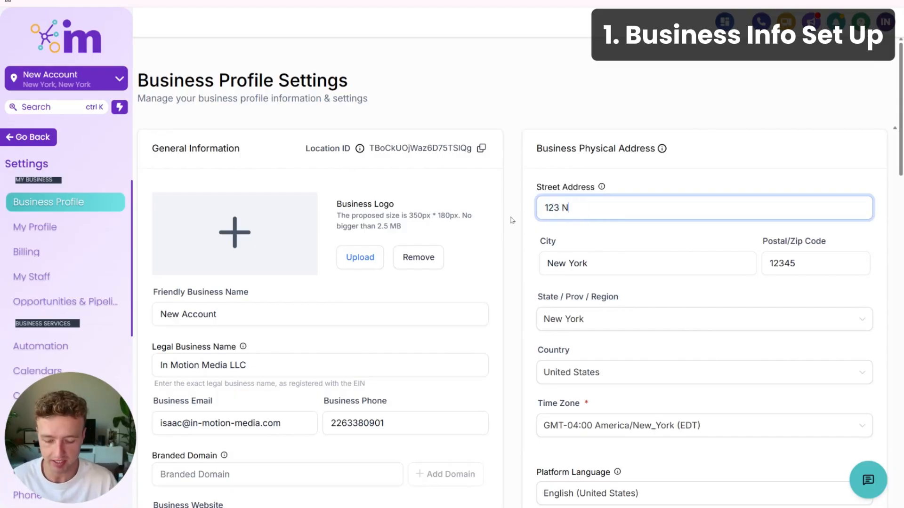
pyautogui.write('EW YORK')
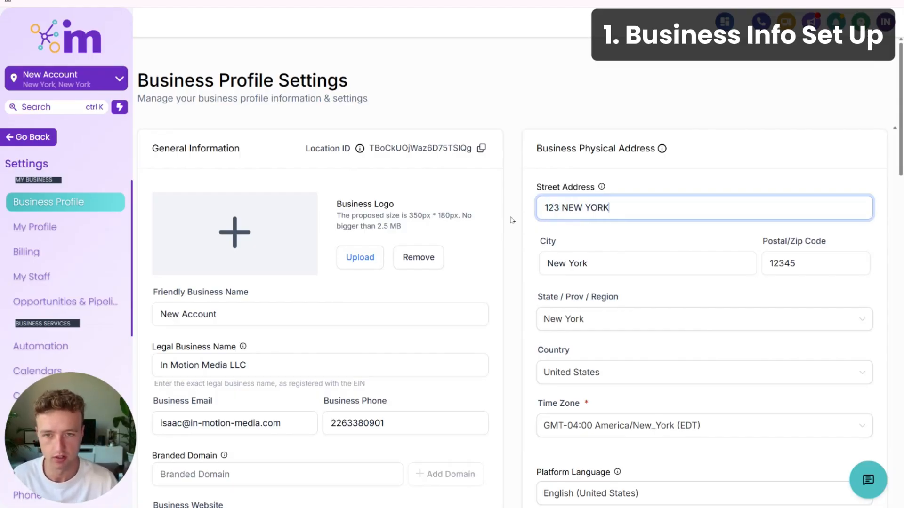
pyautogui.moveTo(619, 203); pyautogui.dragTo(527, 211)
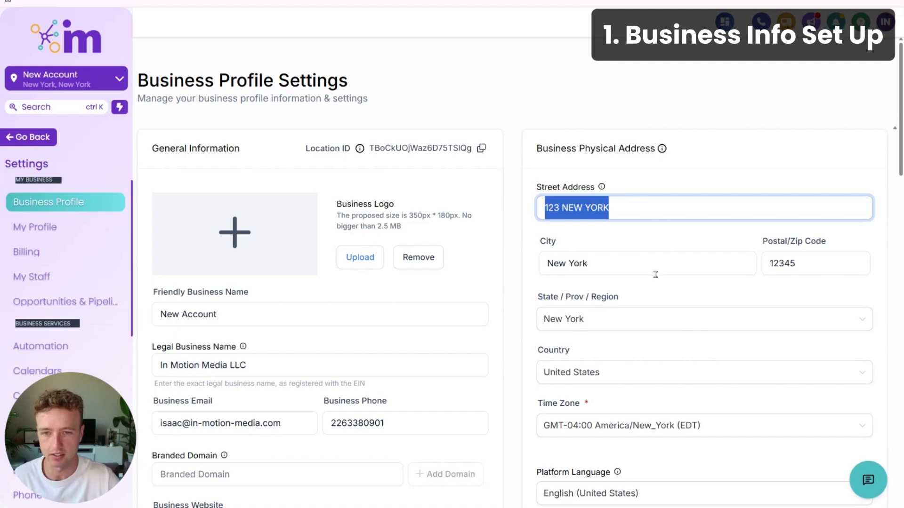
# - Retype the city in uppercase and keep New York as the state
pyautogui.moveTo(655, 275); pyautogui.dragTo(486, 256)
pyautogui.write('NEW YORK')
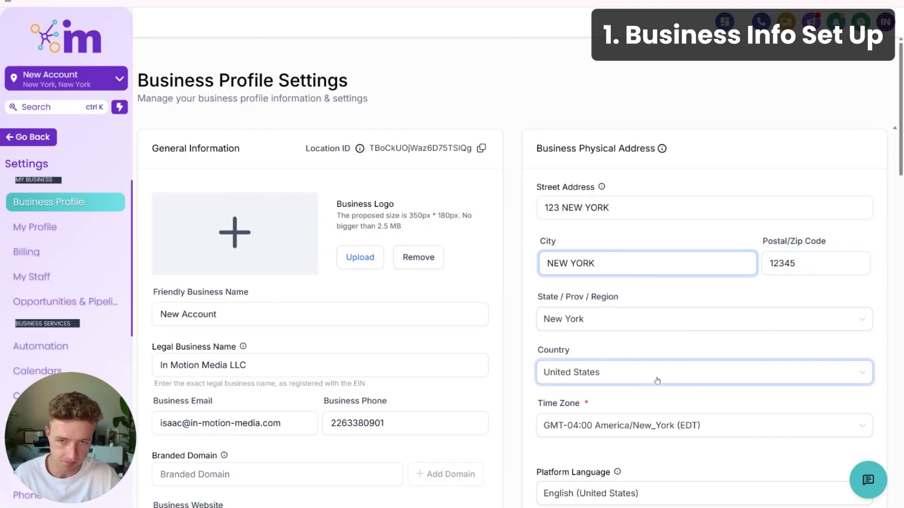
pyautogui.click(582, 329)
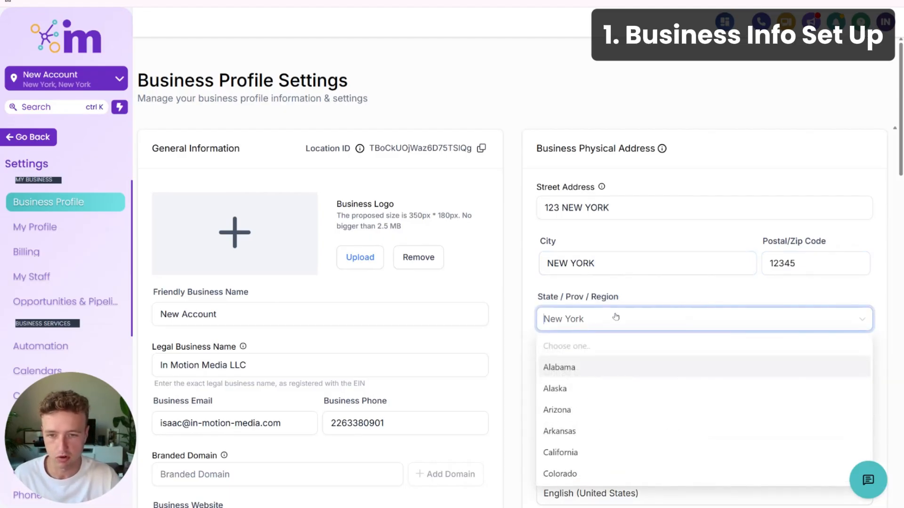
pyautogui.click(590, 309)
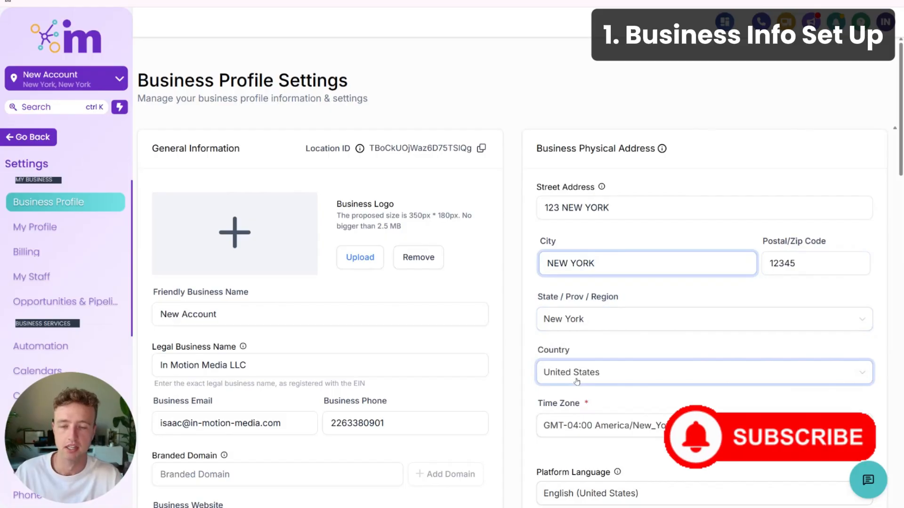
pyautogui.scroll(-2, 677, 313)
pyautogui.scroll(-5, 676, 313)
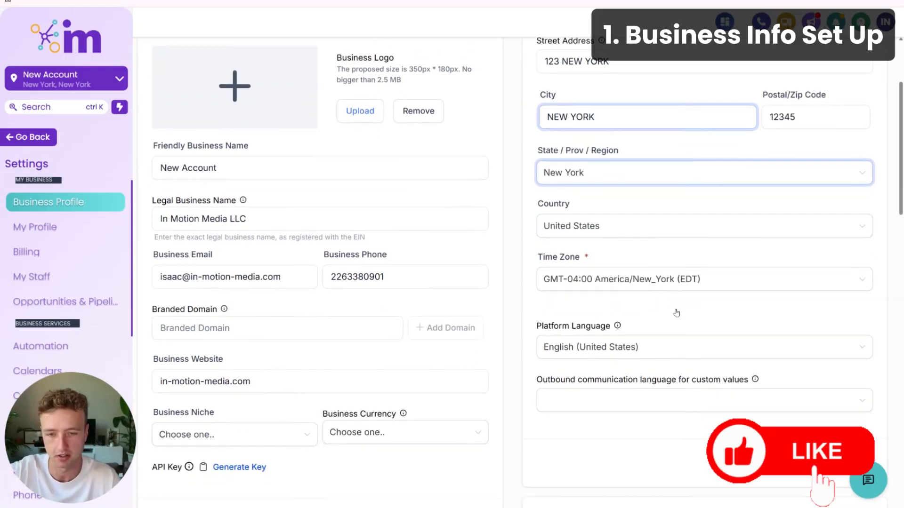
pyautogui.scroll(-3, 676, 313)
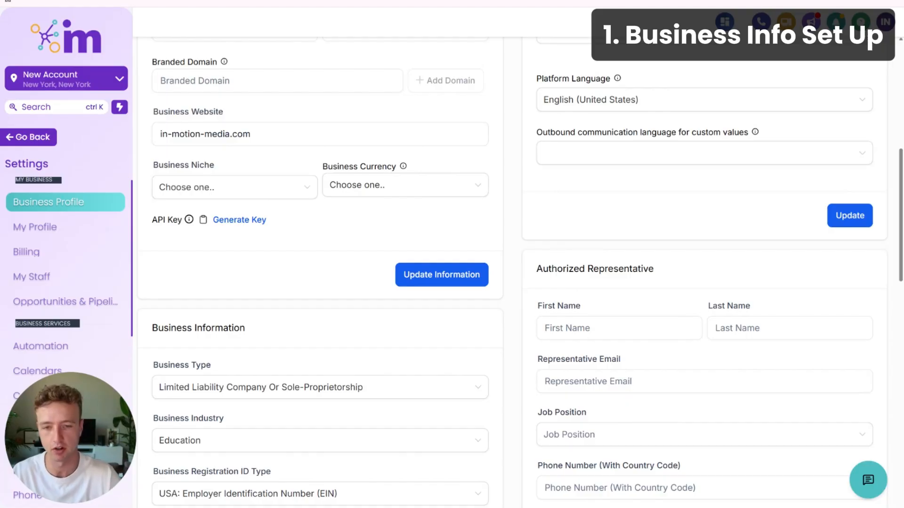
pyautogui.click(588, 331)
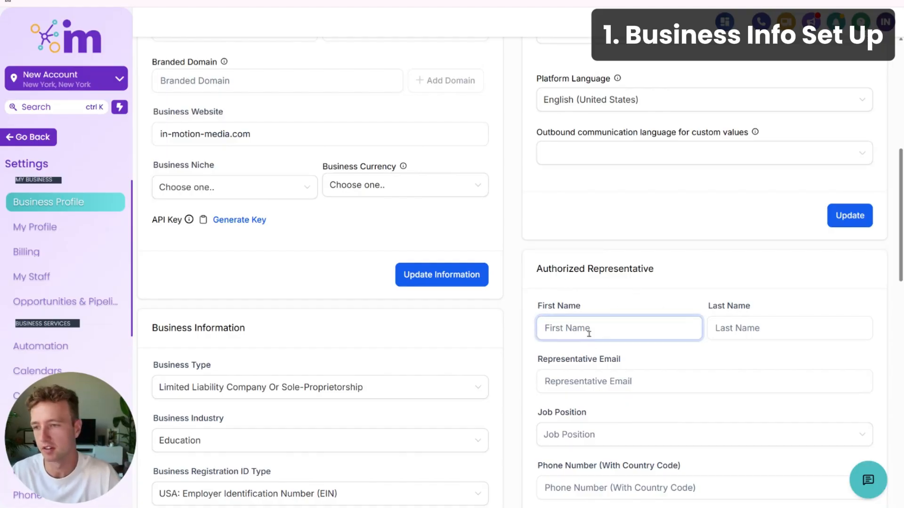
pyautogui.scroll(-3, 558, 322)
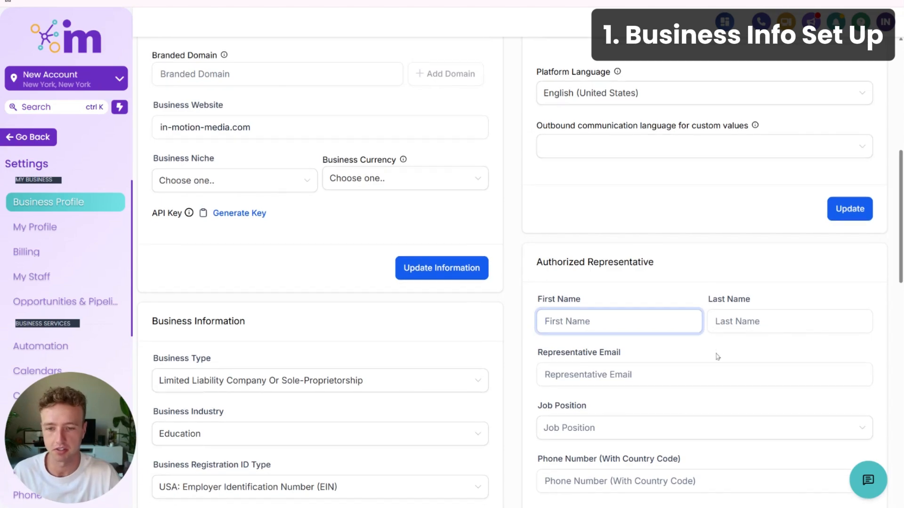
pyautogui.click(579, 281)
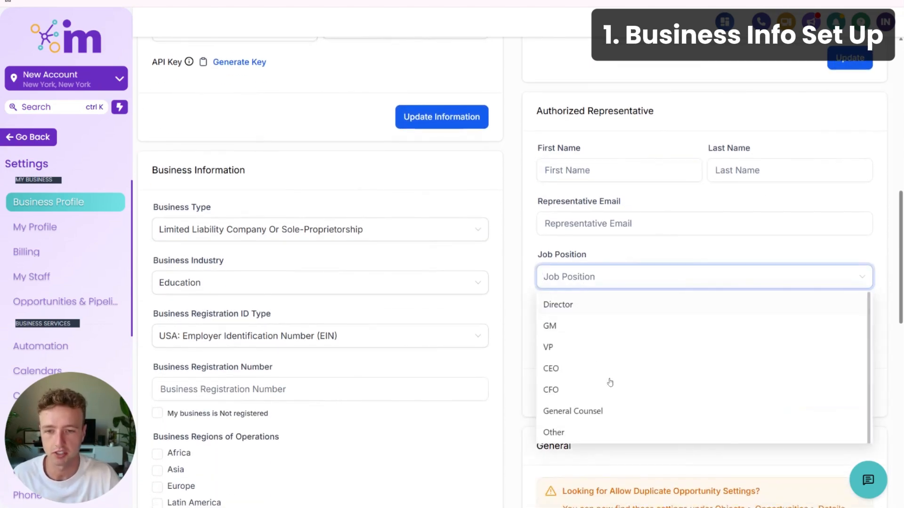
pyautogui.click(611, 368)
pyautogui.click(590, 322)
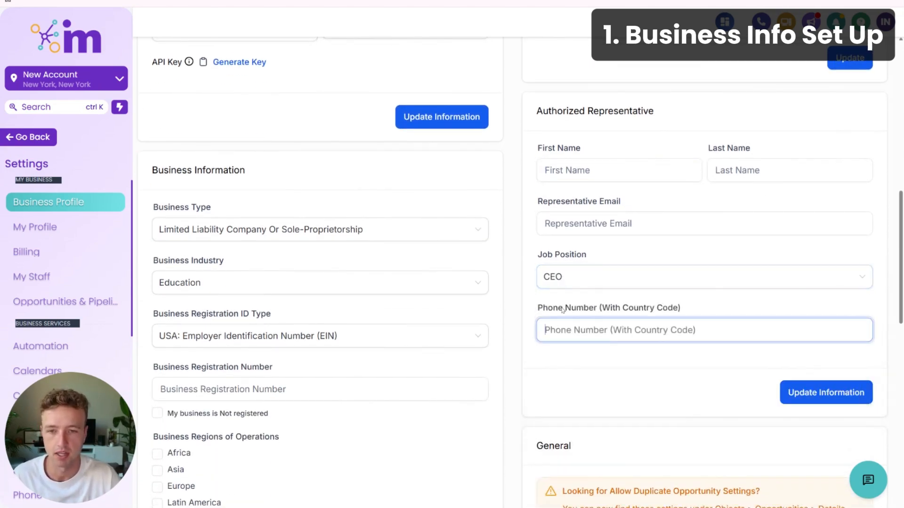
pyautogui.click(810, 398)
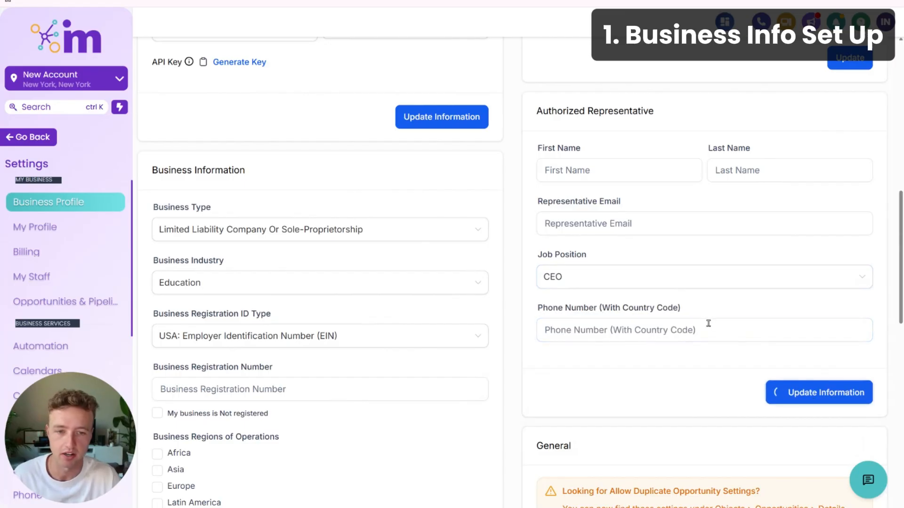
pyautogui.scroll(7, 709, 324)
pyautogui.scroll(4, 710, 327)
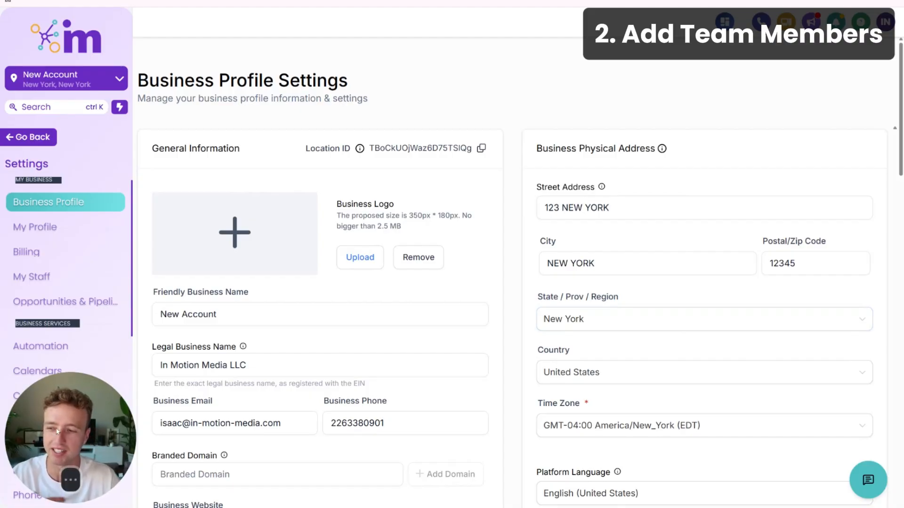
pyautogui.moveTo(75, 423); pyautogui.dragTo(824, 422)
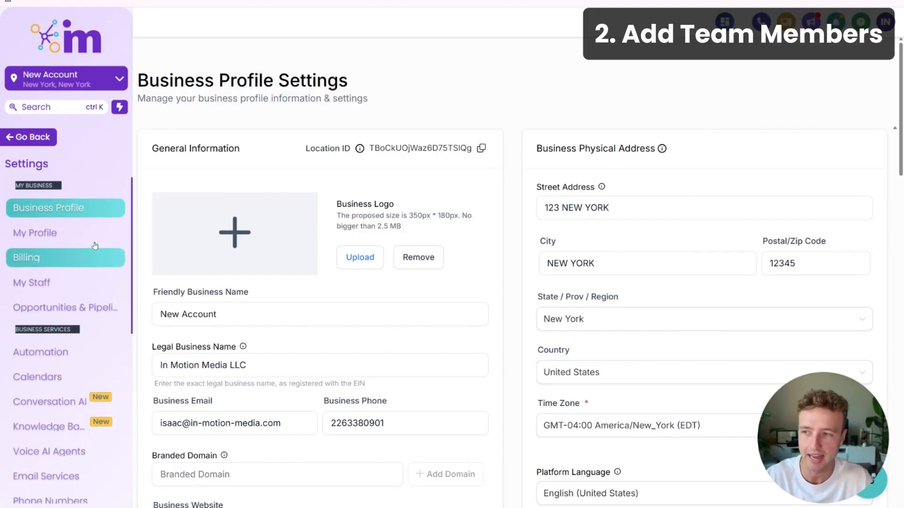
# - Go back from settings, then open Settings > My Staff for New Account
pyautogui.click(33, 141)
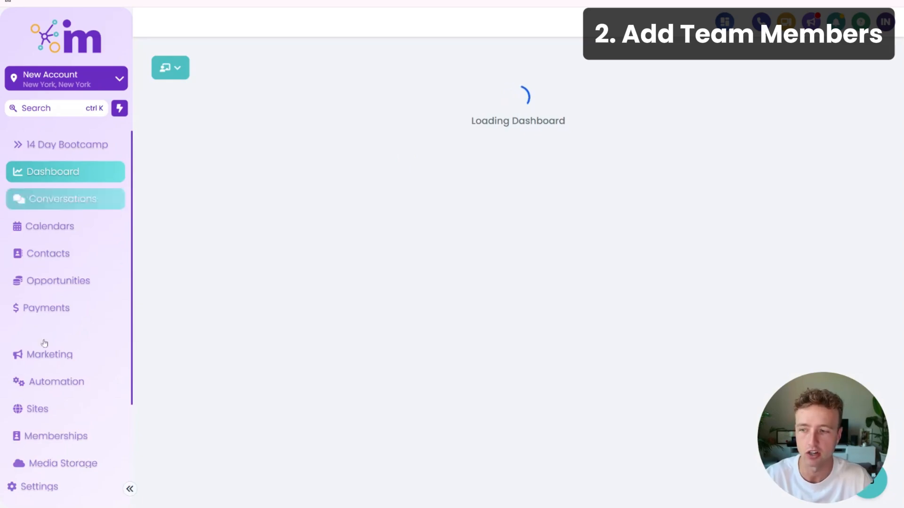
pyautogui.click(41, 490)
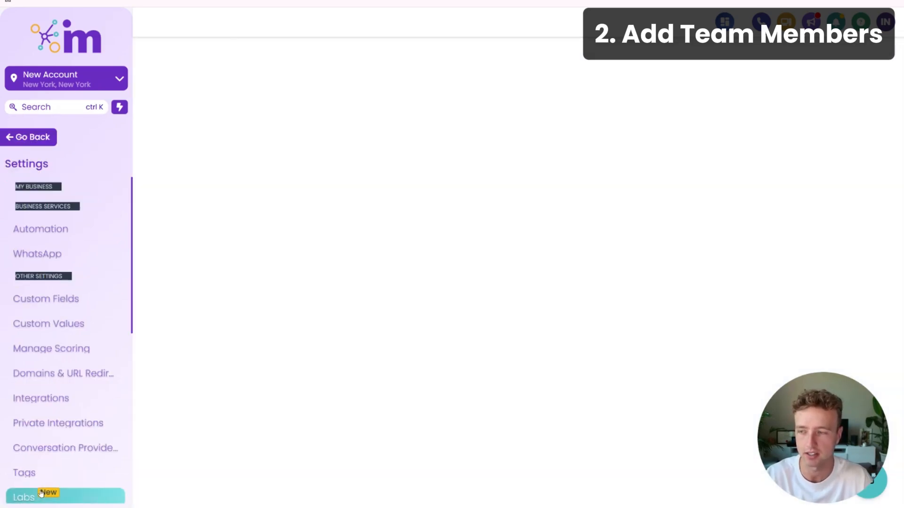
pyautogui.click(25, 290)
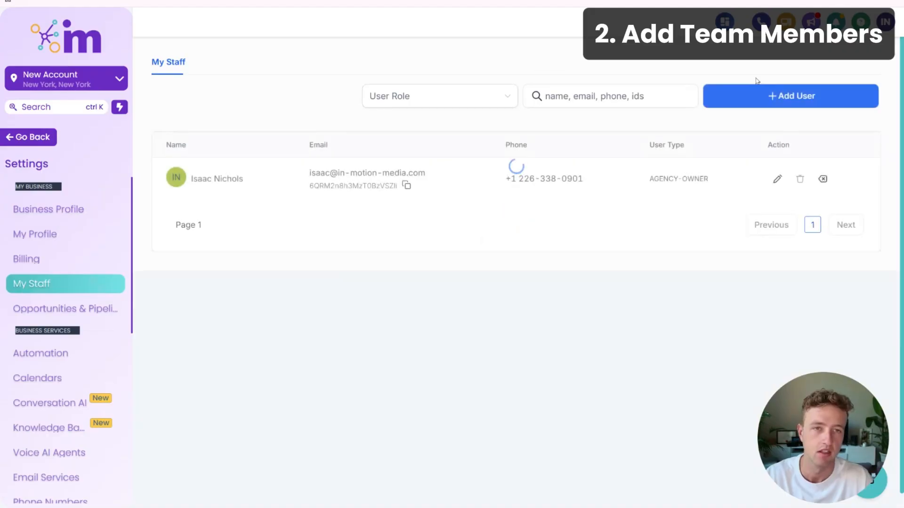
# - Add a new user with their first name, last name and e-mail address, then continue
pyautogui.click(763, 98)
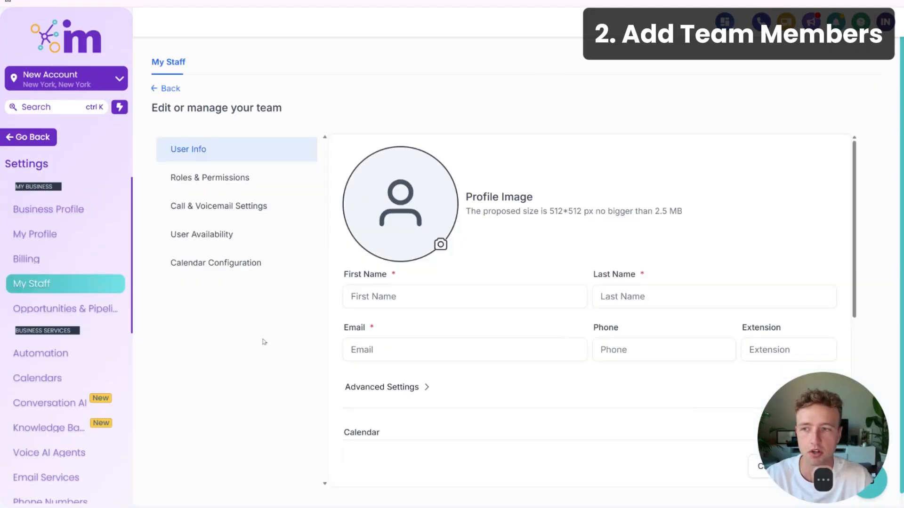
pyautogui.click(439, 291)
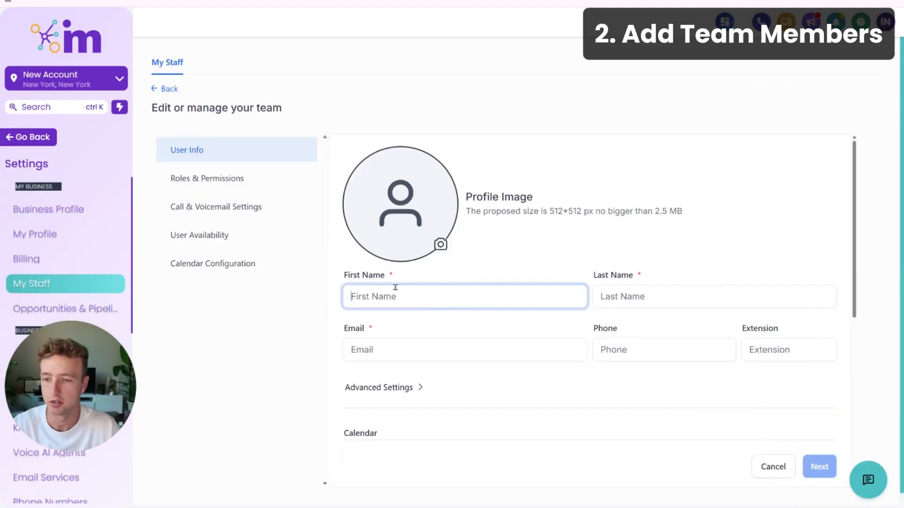
pyautogui.write('jOHN')
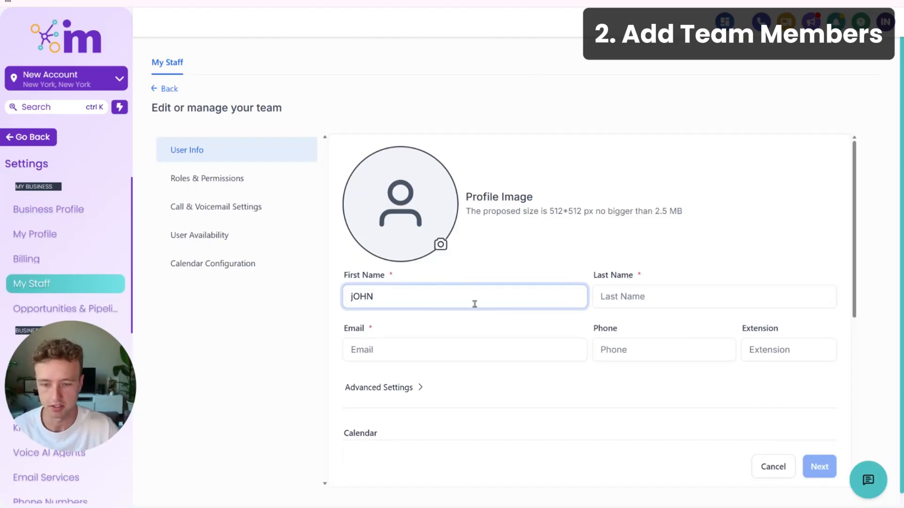
pyautogui.press('BackSpace')
pyautogui.press('BackSpace')
pyautogui.press('BackSpace')
pyautogui.press('BackSpace')
pyautogui.write('John')
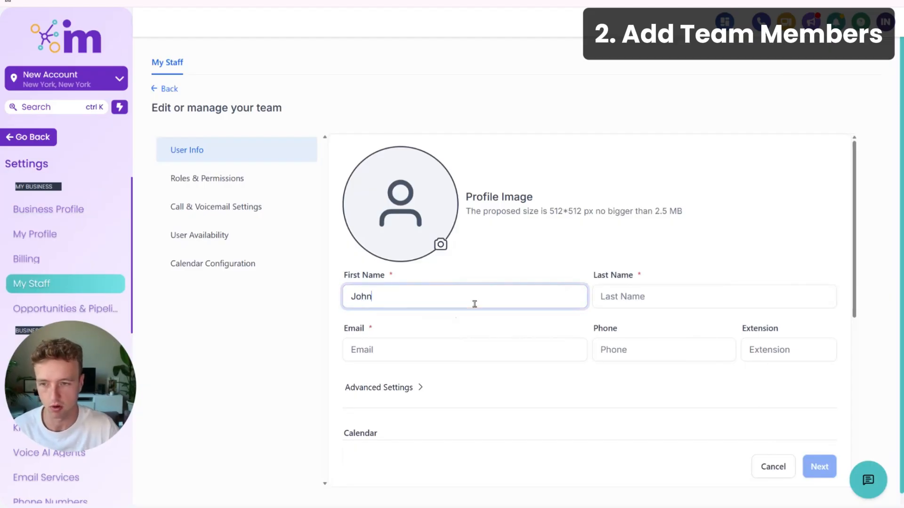
pyautogui.click(638, 298)
pyautogui.write('Smith')
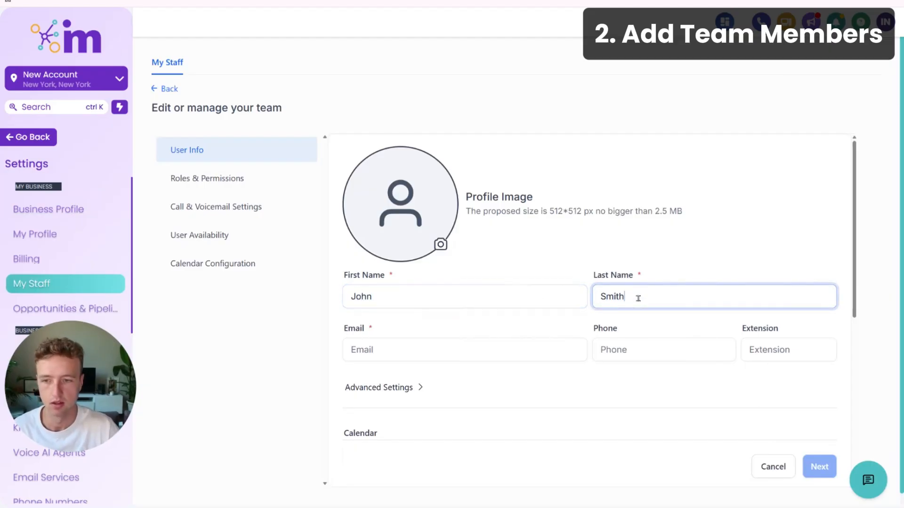
pyautogui.click(425, 351)
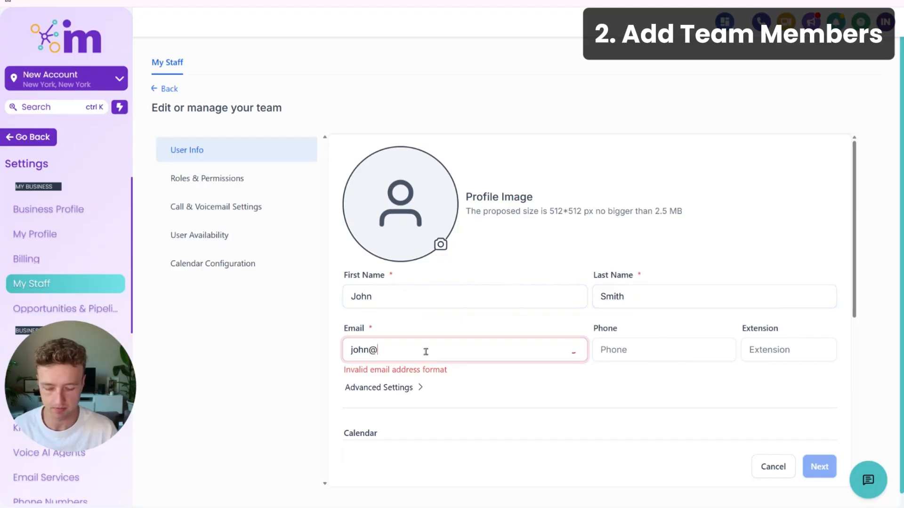
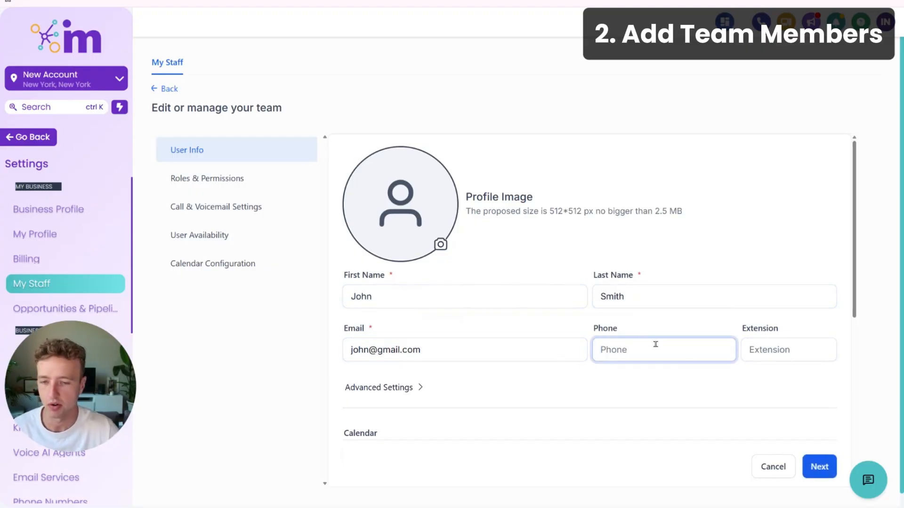
pyautogui.scroll(-4, 656, 344)
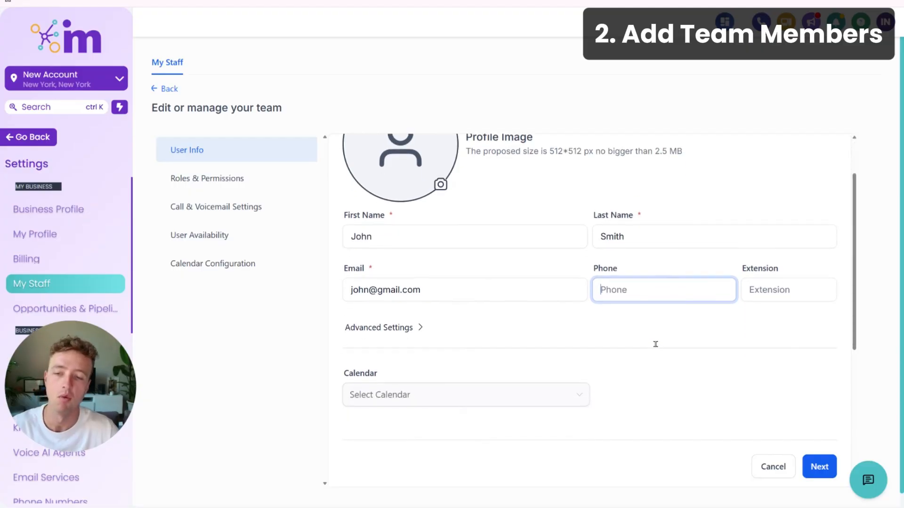
pyautogui.scroll(2, 655, 344)
pyautogui.scroll(2, 655, 344)
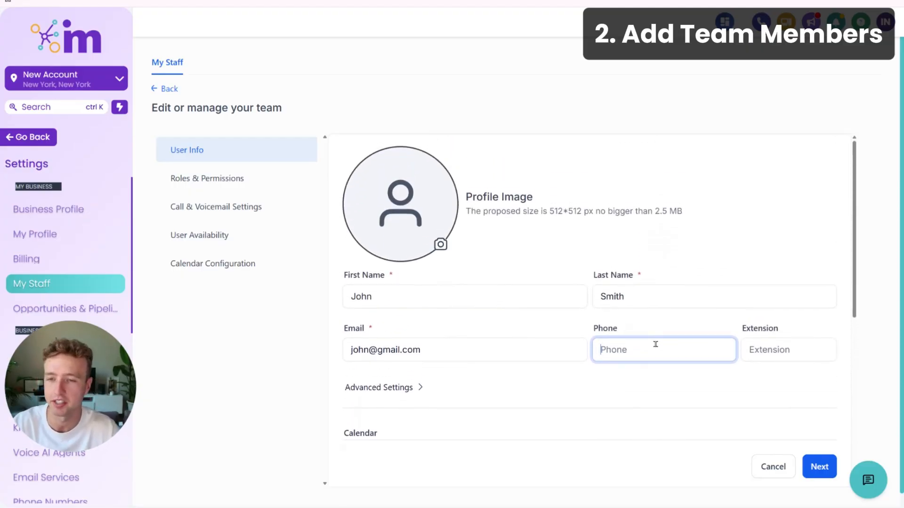
pyautogui.click(822, 474)
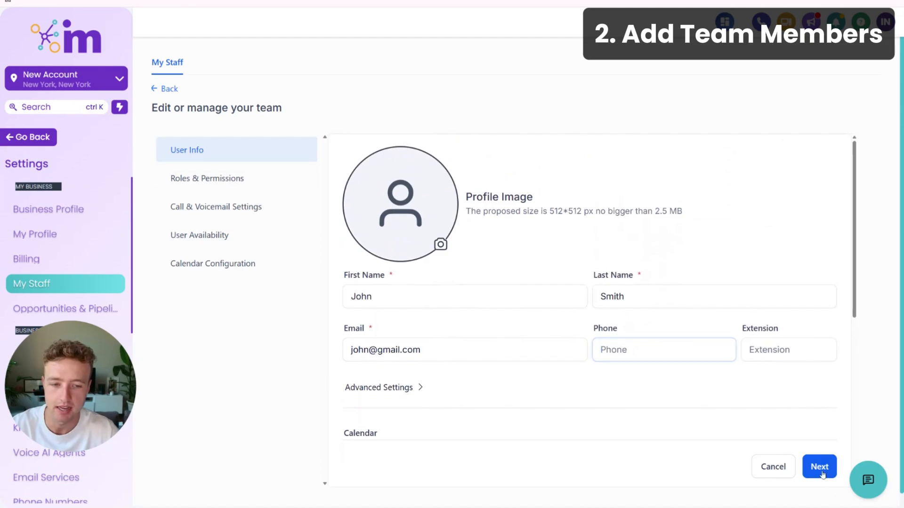
# - Open the new user's Roles & Permissions and look over the role options, keeping Admin
pyautogui.click(173, 186)
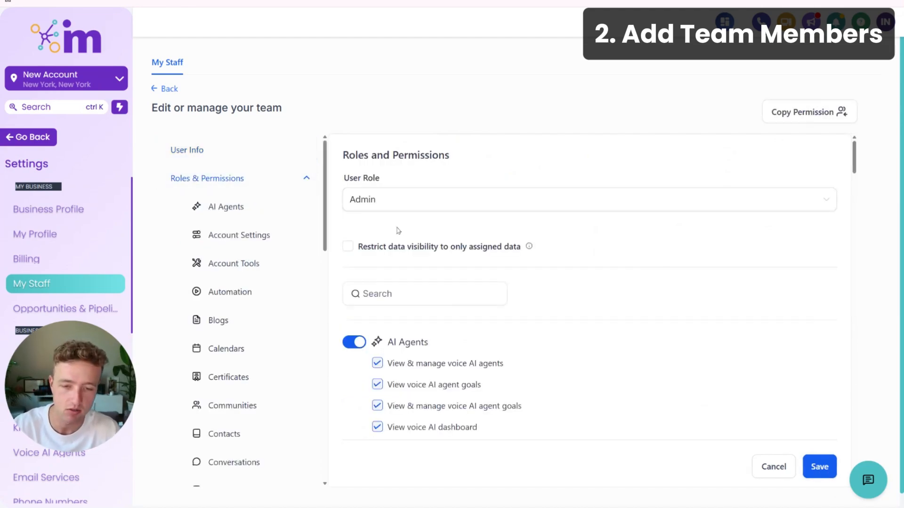
pyautogui.click(406, 195)
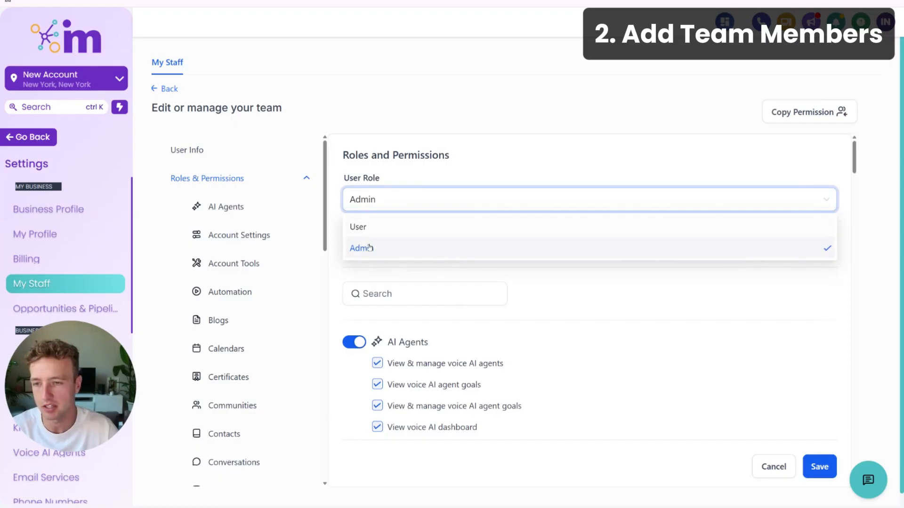
pyautogui.click(411, 156)
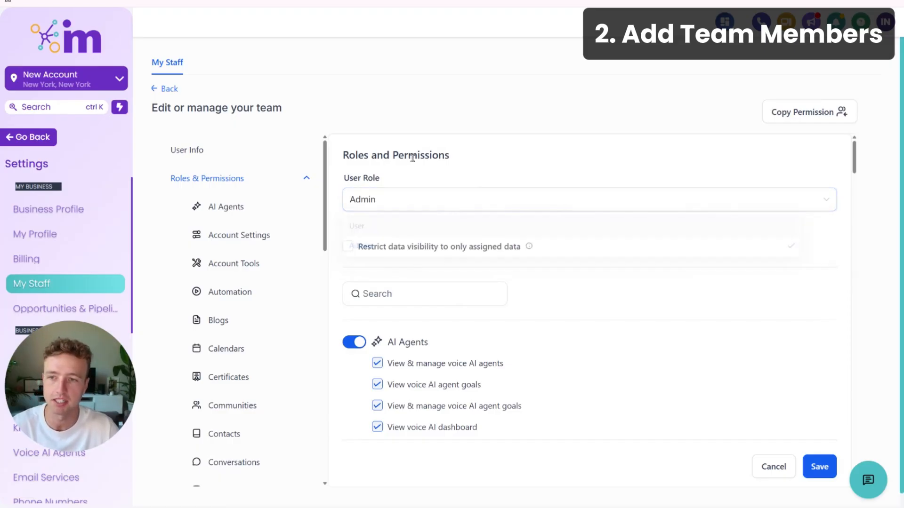
pyautogui.click(395, 203)
pyautogui.click(363, 252)
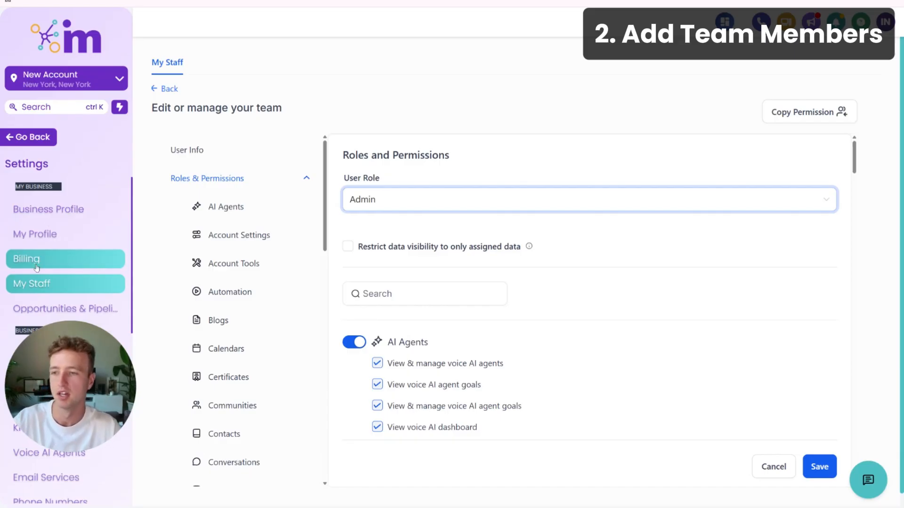
pyautogui.click(433, 202)
pyautogui.click(592, 128)
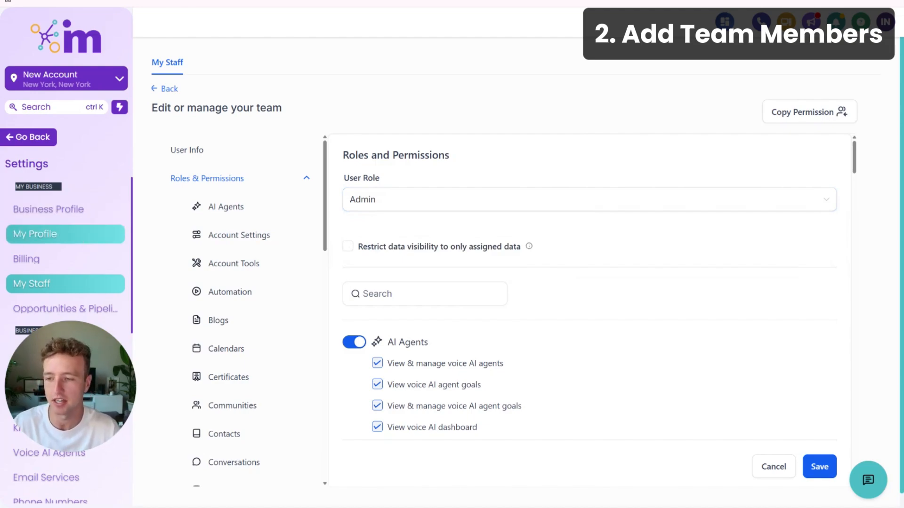
# - Change the user role to User and review the enabled module permissions
pyautogui.click(361, 206)
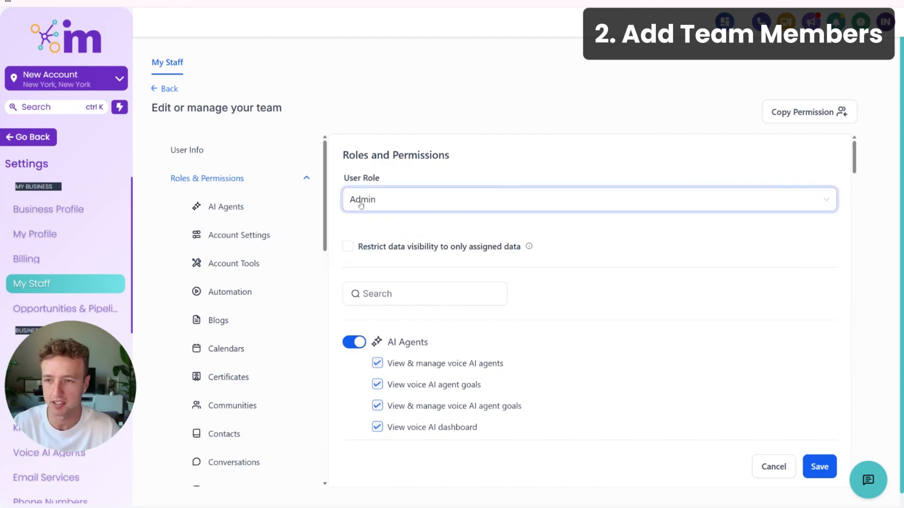
pyautogui.click(361, 206)
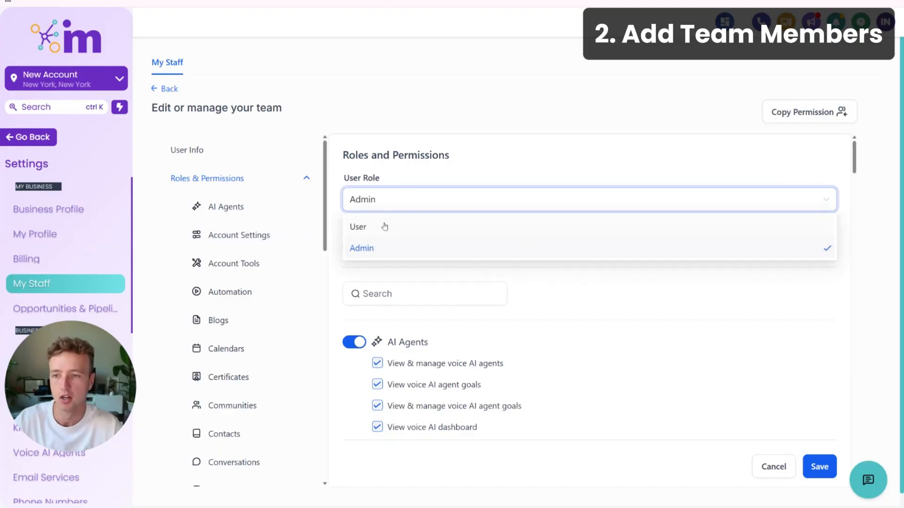
pyautogui.click(384, 226)
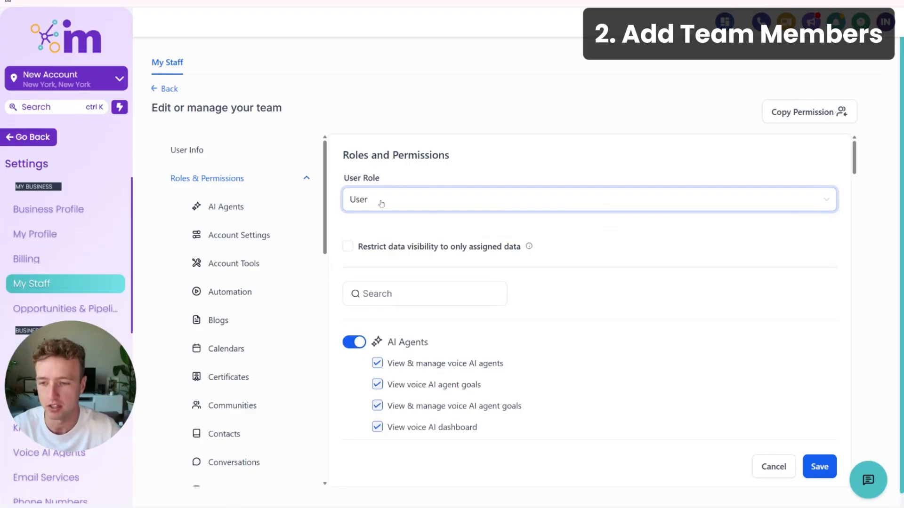
pyautogui.scroll(-3, 381, 203)
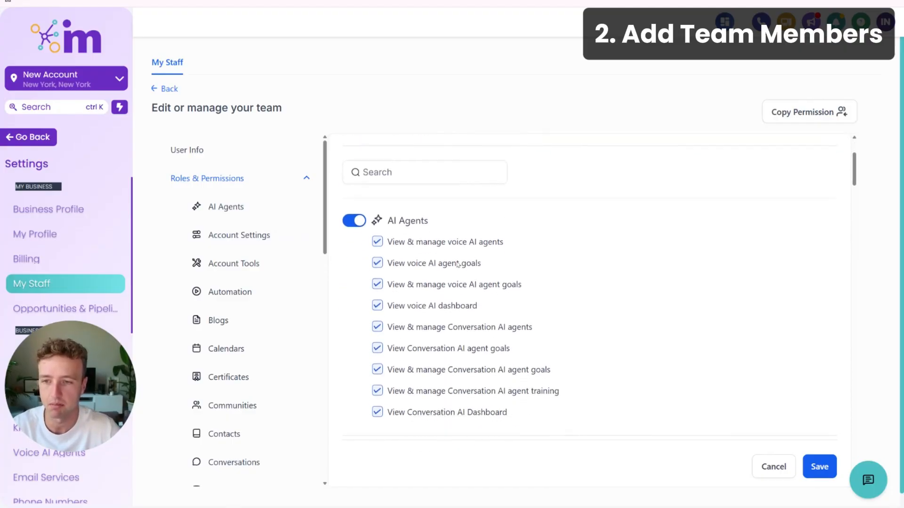
pyautogui.scroll(-6, 458, 264)
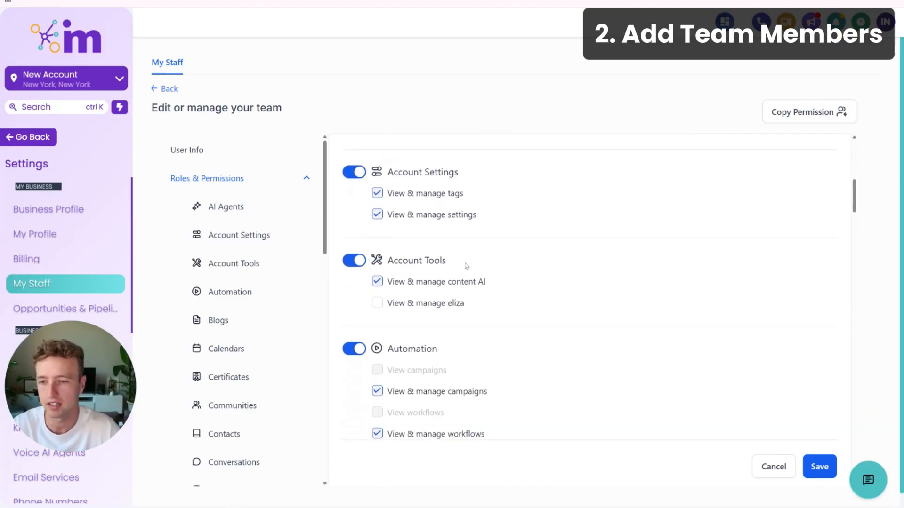
pyautogui.scroll(-8, 475, 285)
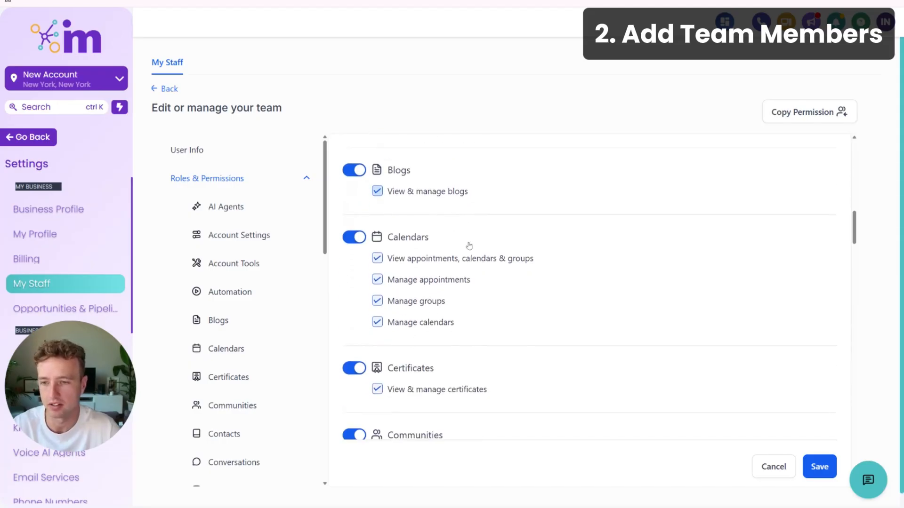
pyautogui.scroll(-8, 405, 277)
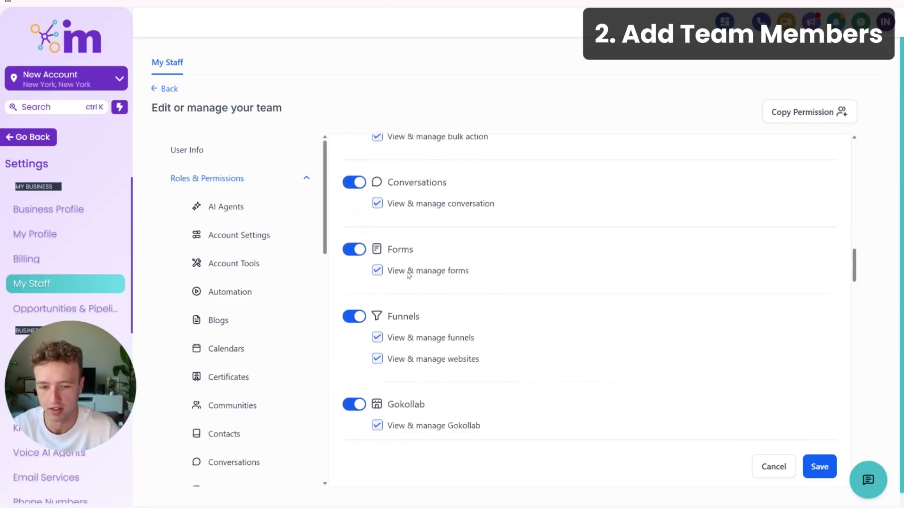
pyautogui.scroll(6, 408, 276)
pyautogui.scroll(16, 408, 275)
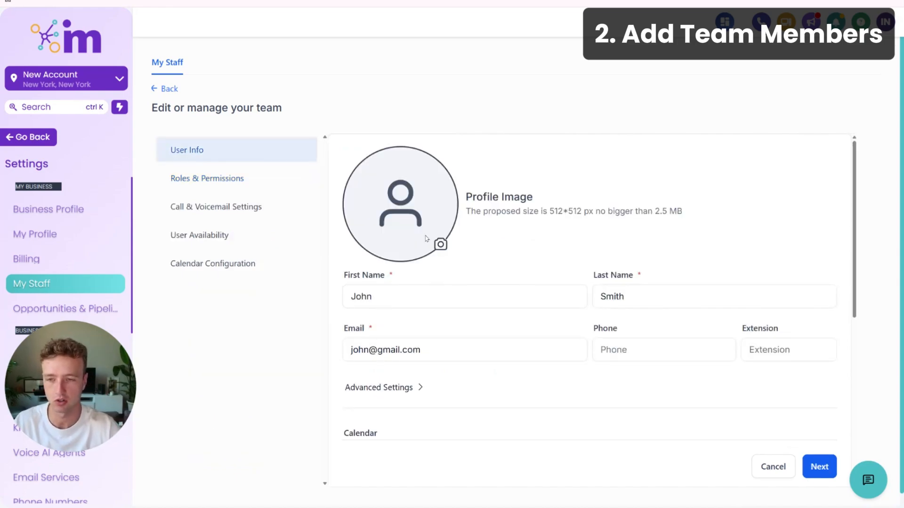
# - Return to the User Info step and finish the e-mail entry
pyautogui.click(377, 356)
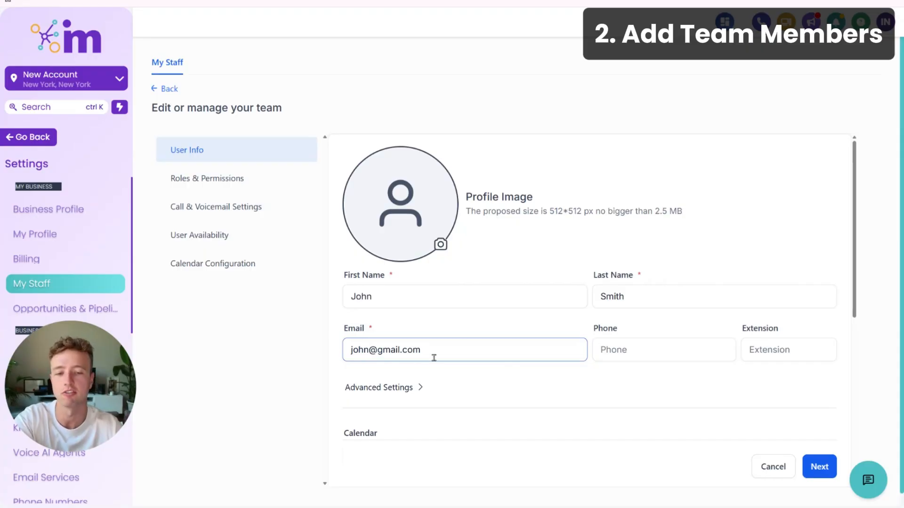
pyautogui.click(489, 335)
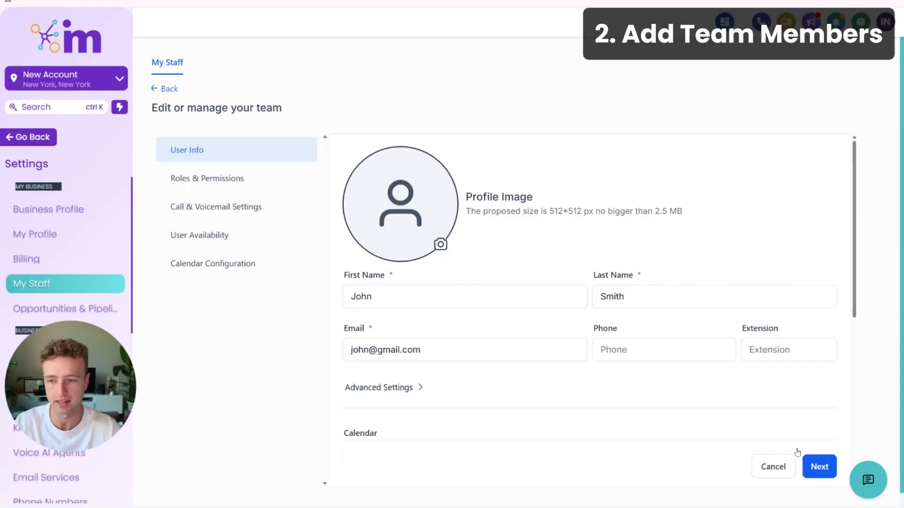
pyautogui.scroll(-5, 545, 236)
pyautogui.scroll(4, 468, 339)
pyautogui.scroll(-3, 468, 339)
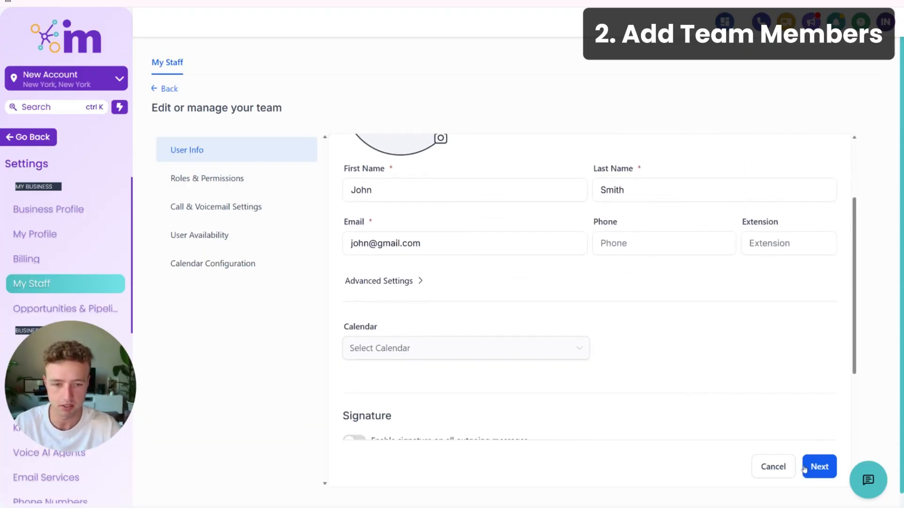
# - Save the new user with all permissions enabled, then reopen User Info
pyautogui.click(829, 478)
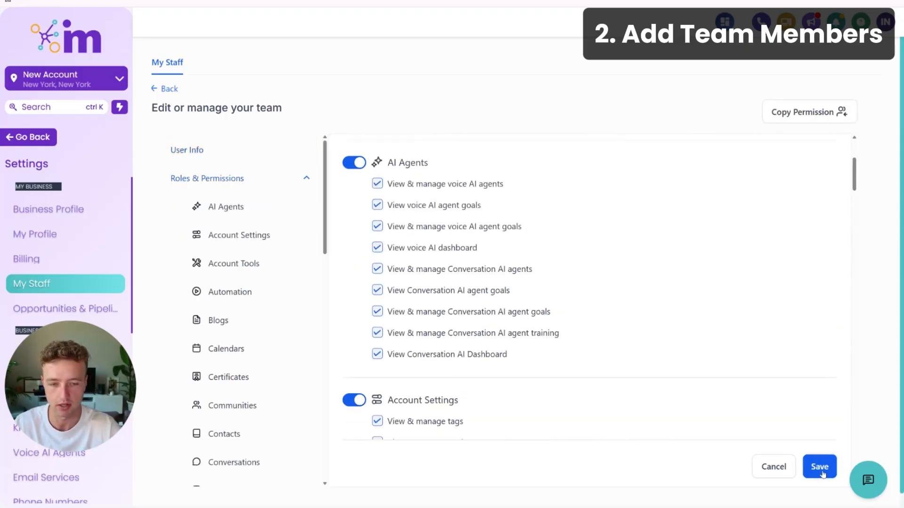
pyautogui.click(822, 475)
pyautogui.scroll(5, 612, 250)
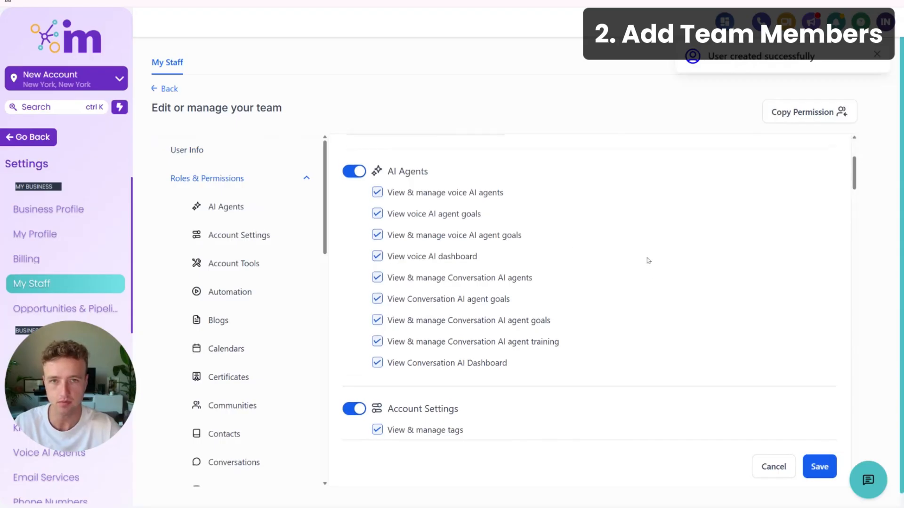
pyautogui.click(189, 150)
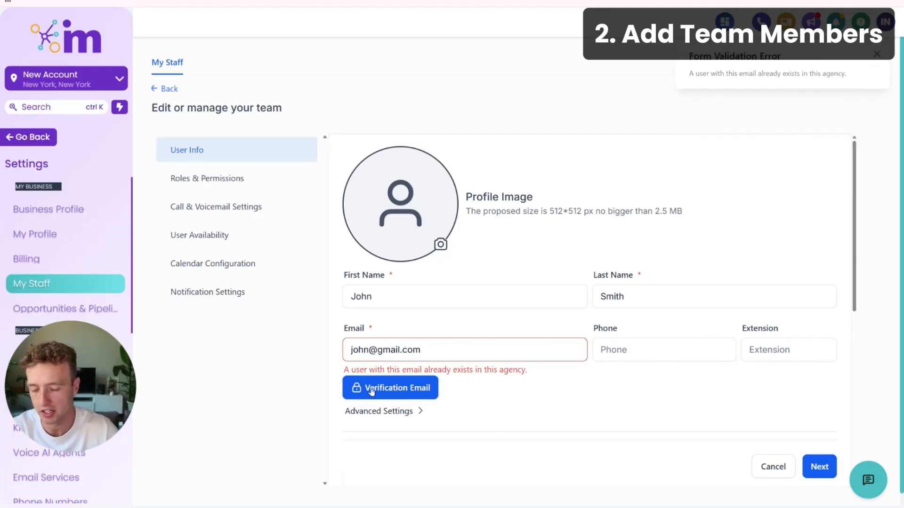
# - Send a verification email to the new staff member's email address
pyautogui.click(404, 391)
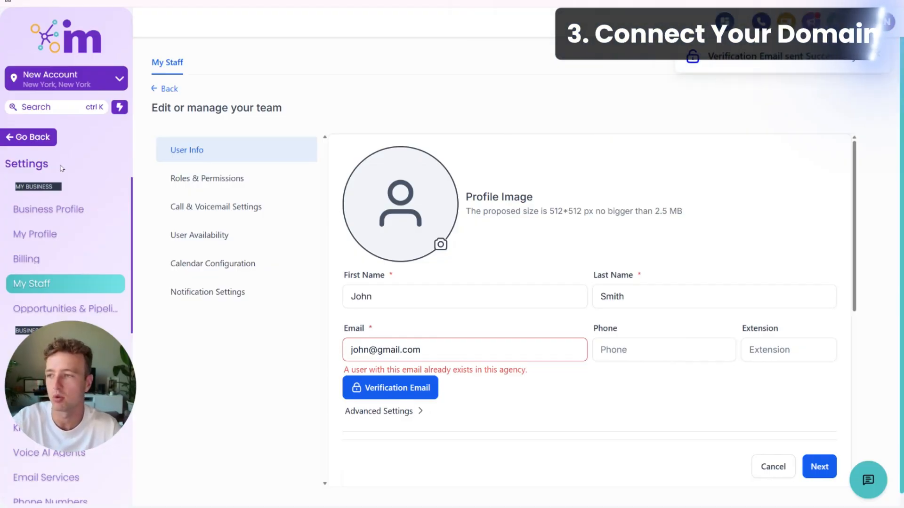
# - Leave the staff settings for the New Account dashboard and scroll the main sidebar
pyautogui.click(37, 137)
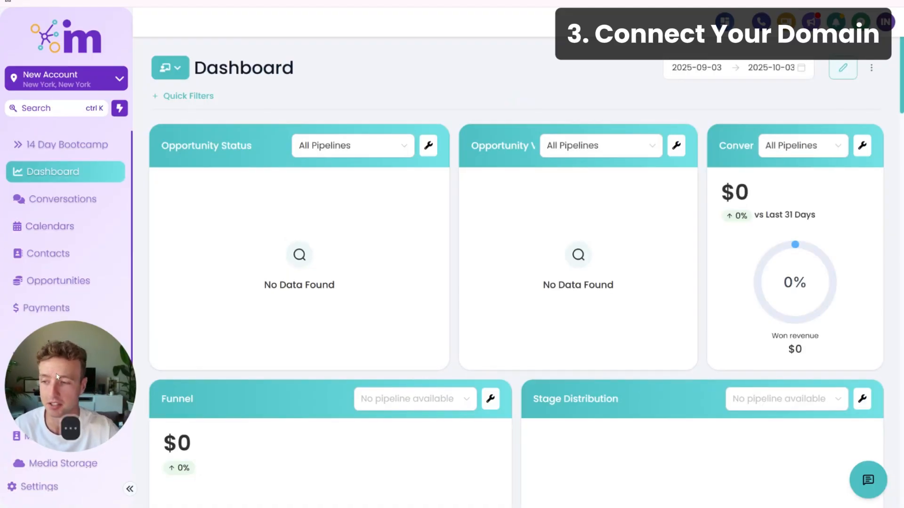
pyautogui.moveTo(59, 375); pyautogui.dragTo(241, 403)
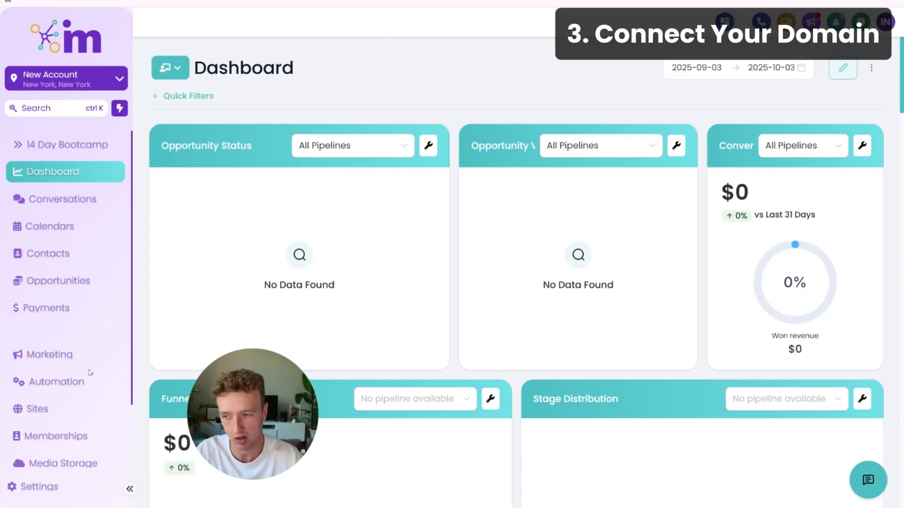
pyautogui.click(75, 408)
pyautogui.scroll(-2, 73, 417)
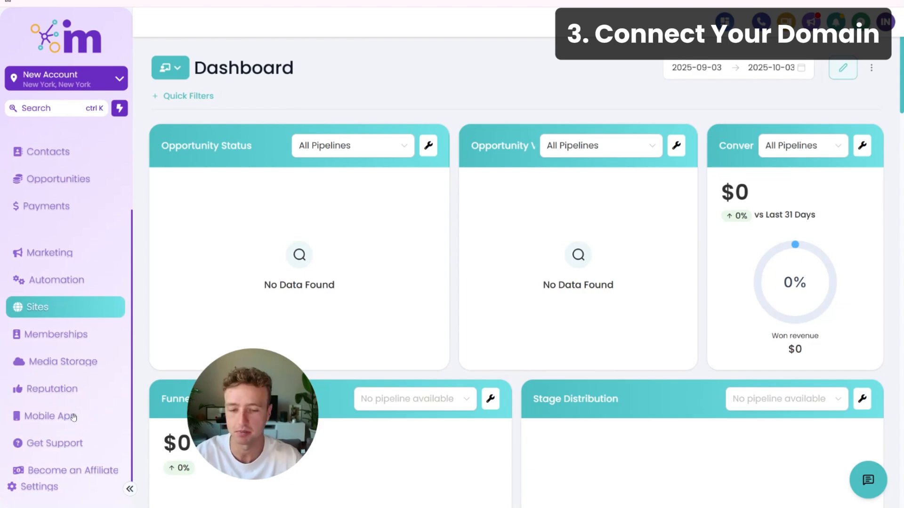
pyautogui.click(73, 417)
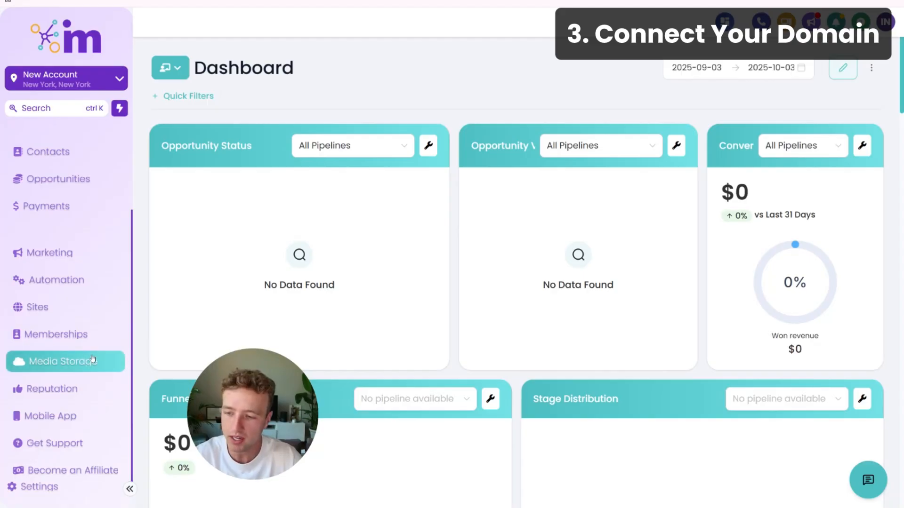
# - Go to Settings and open the Domains & URL Redirects page
pyautogui.click(42, 488)
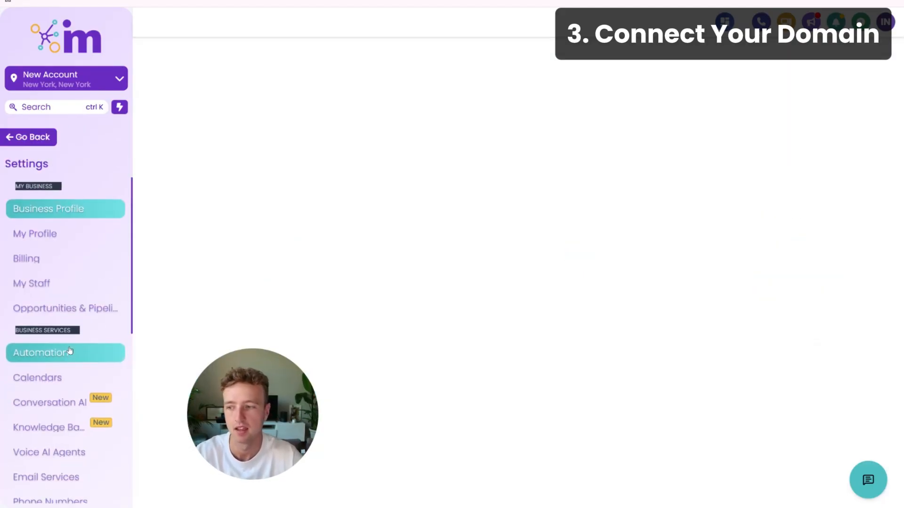
pyautogui.scroll(-2, 70, 351)
pyautogui.scroll(-6, 69, 350)
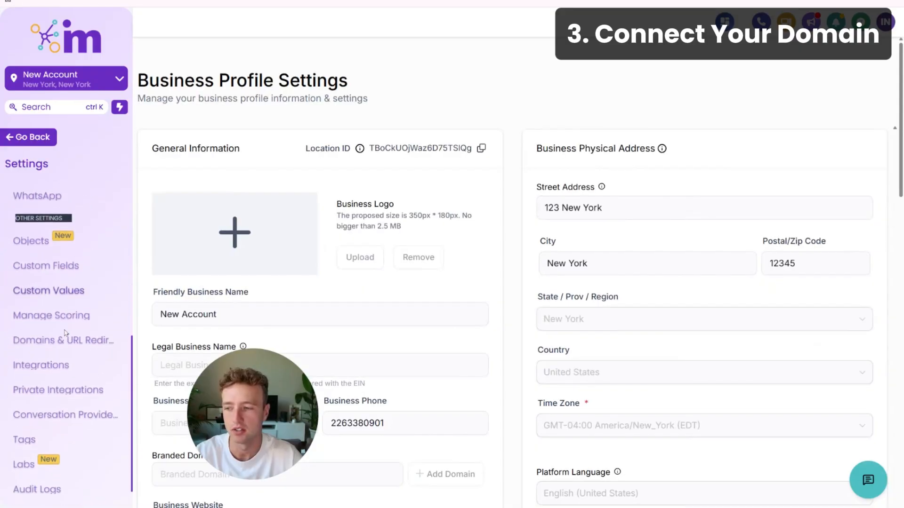
pyautogui.click(60, 320)
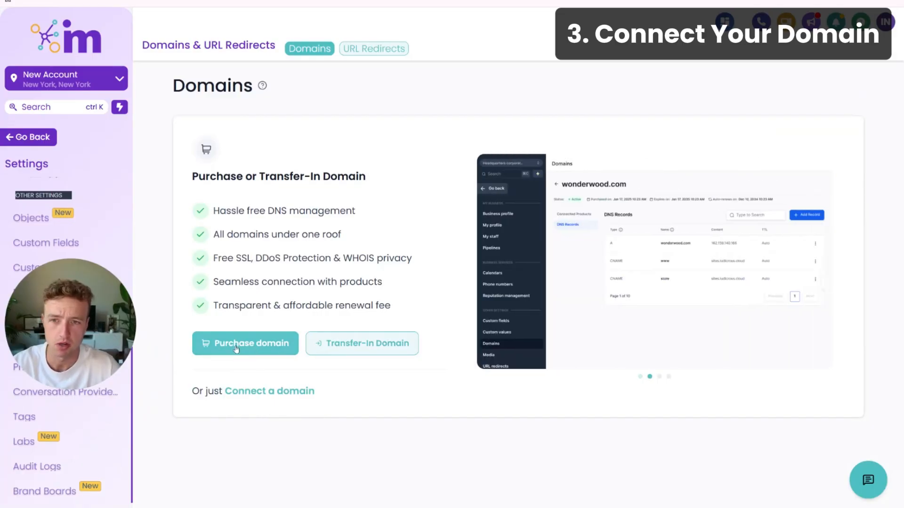
# - Choose to connect an existing domain for Funnel/Website/Store/Blog/Webinar
pyautogui.click(252, 393)
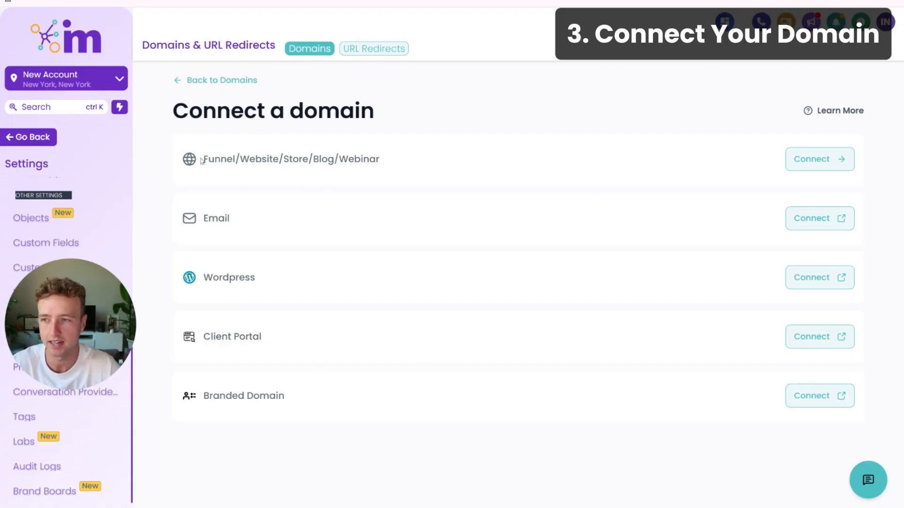
pyautogui.moveTo(202, 159); pyautogui.dragTo(386, 161)
pyautogui.click(386, 160)
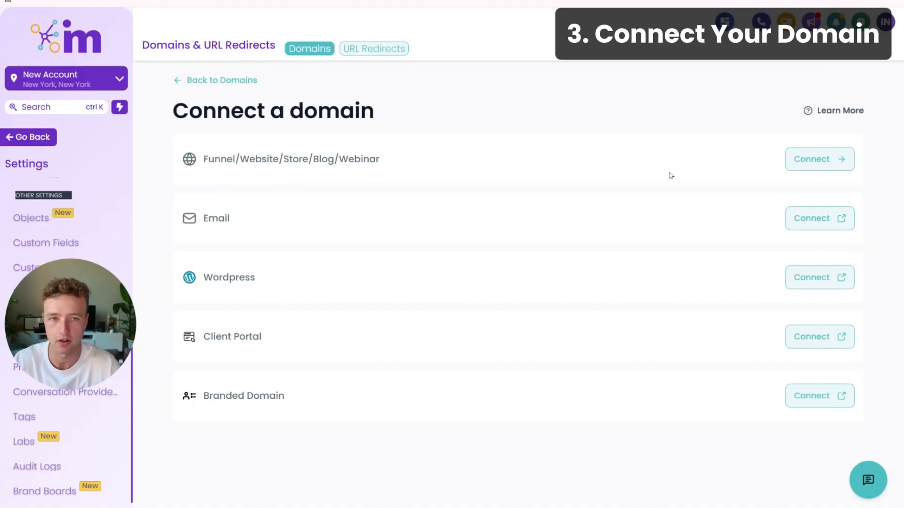
pyautogui.click(812, 169)
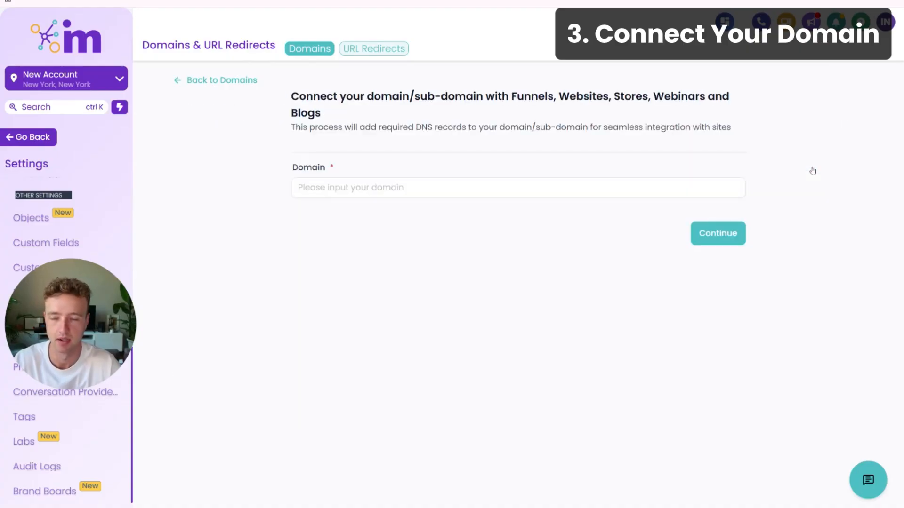
# - Enter in-motion-media.com, continue, review the www option, then close the confirmation
pyautogui.click(385, 189)
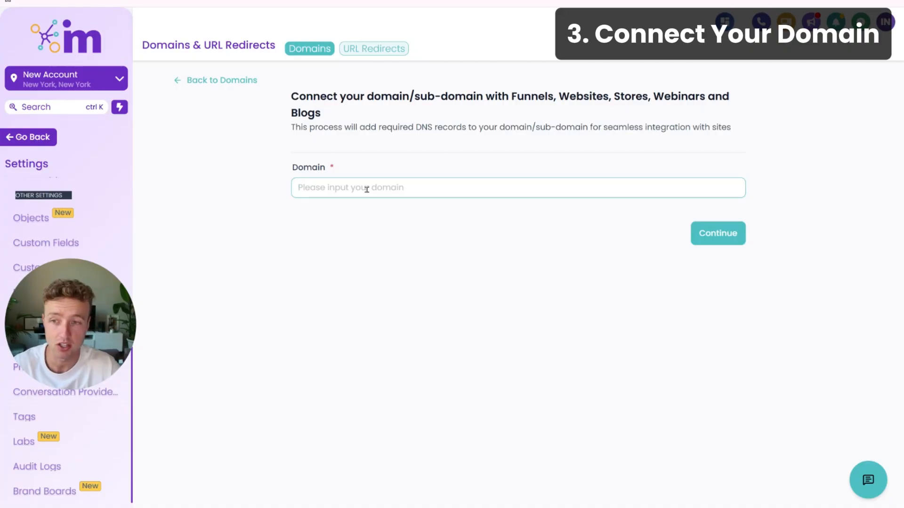
pyautogui.write('in')
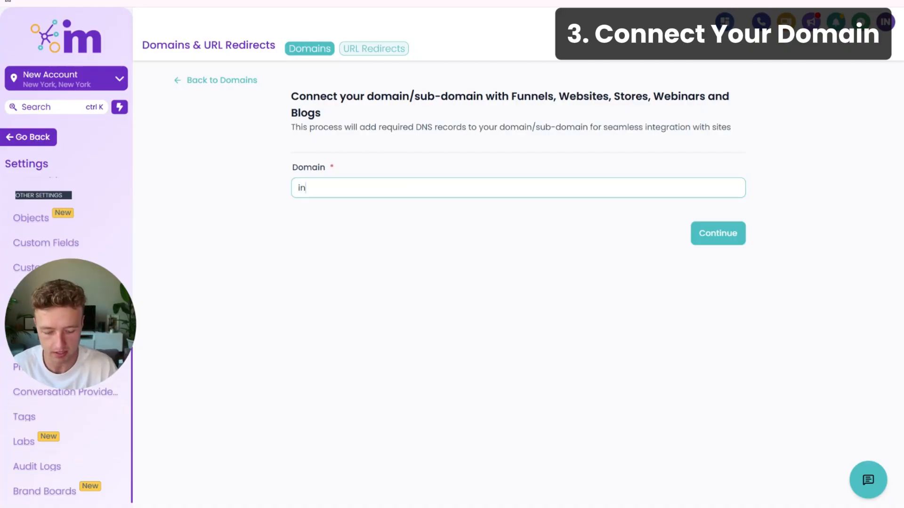
pyautogui.write('-motion-medi')
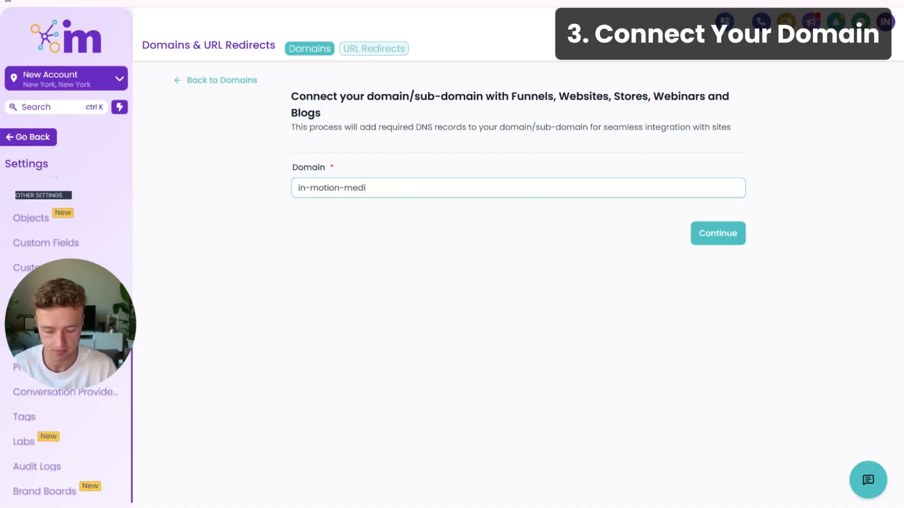
pyautogui.write('a.com')
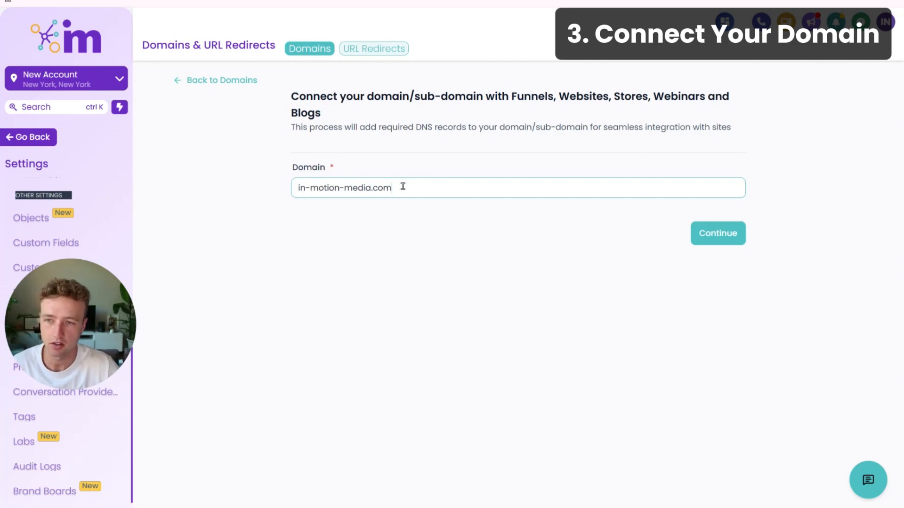
pyautogui.moveTo(392, 188); pyautogui.dragTo(276, 193)
pyautogui.click(426, 188)
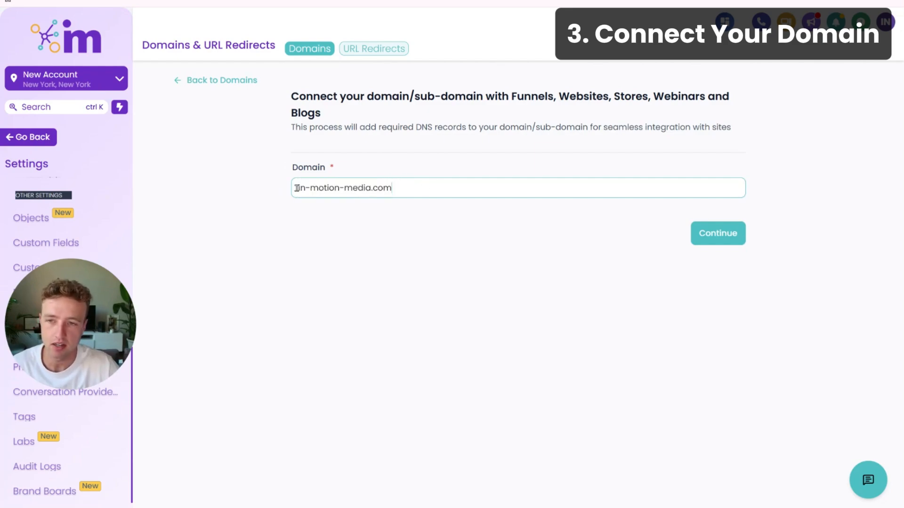
pyautogui.click(714, 241)
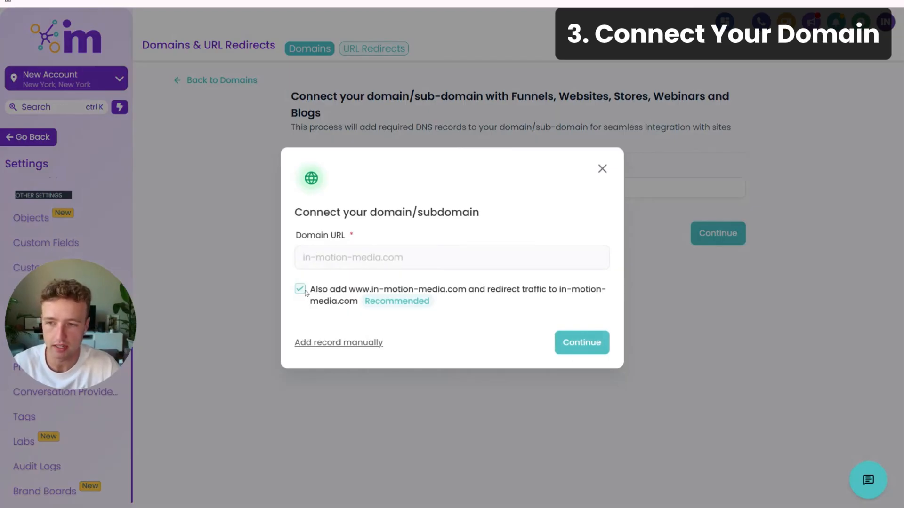
pyautogui.moveTo(348, 290); pyautogui.dragTo(466, 289)
pyautogui.click(424, 306)
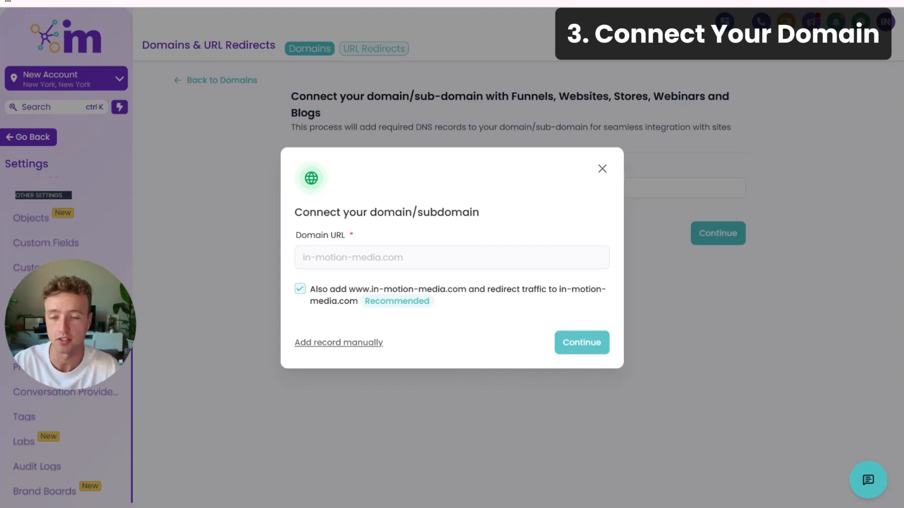
pyautogui.click(602, 170)
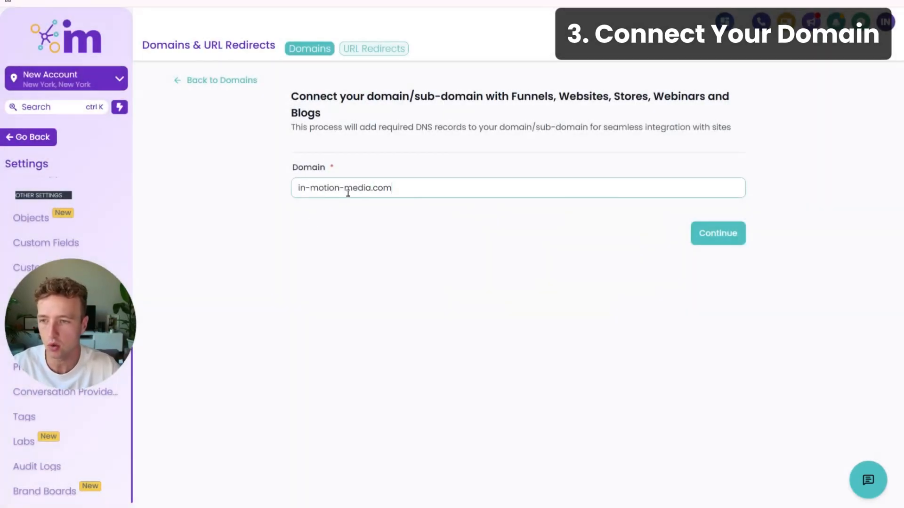
# - Change the domain to word.in-motion-media.com and continue to the connection dialog
pyautogui.moveTo(417, 185); pyautogui.dragTo(297, 183)
pyautogui.click(297, 188)
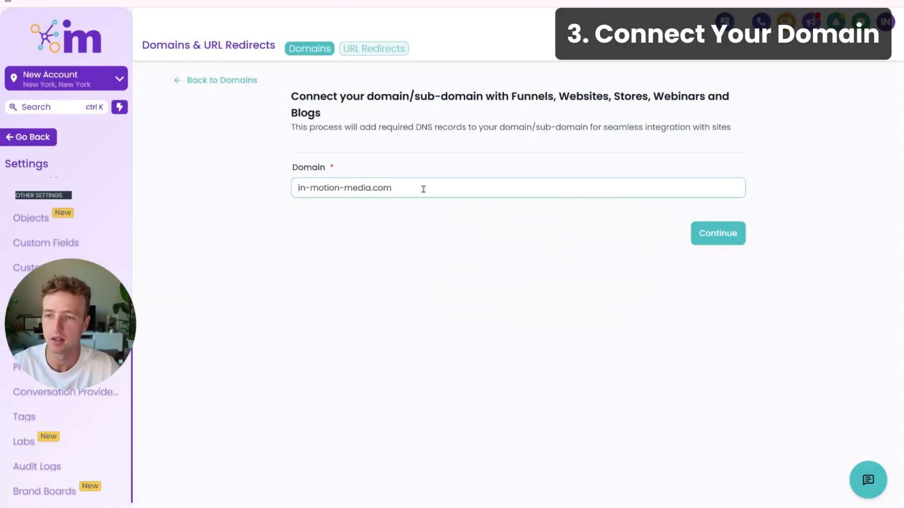
pyautogui.moveTo(423, 188); pyautogui.dragTo(277, 193)
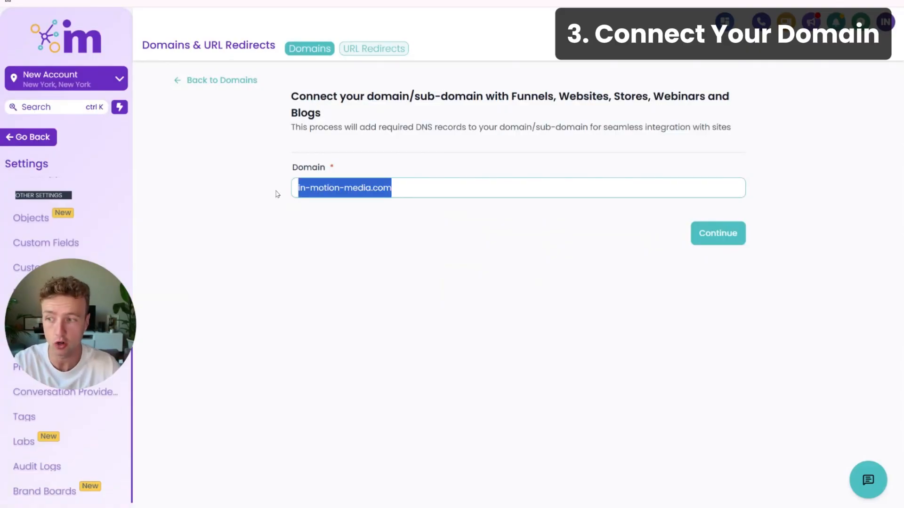
pyautogui.click(417, 193)
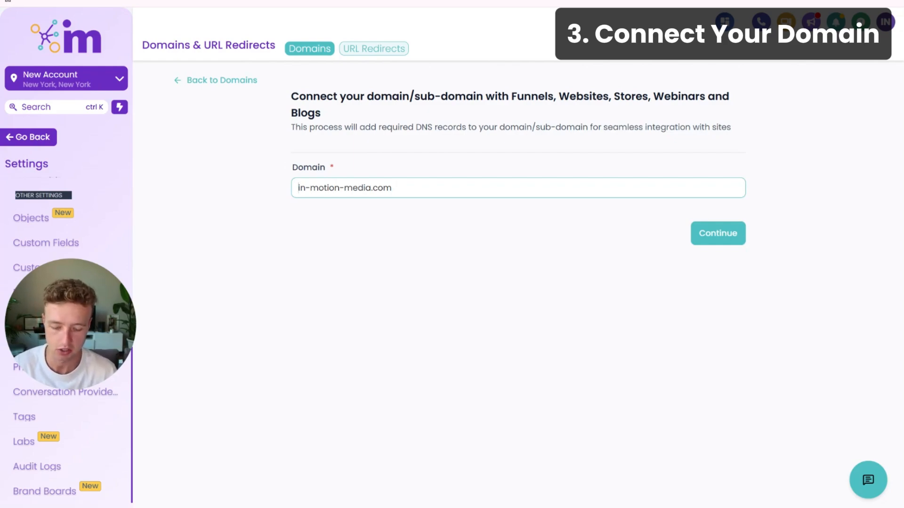
pyautogui.write('go.')
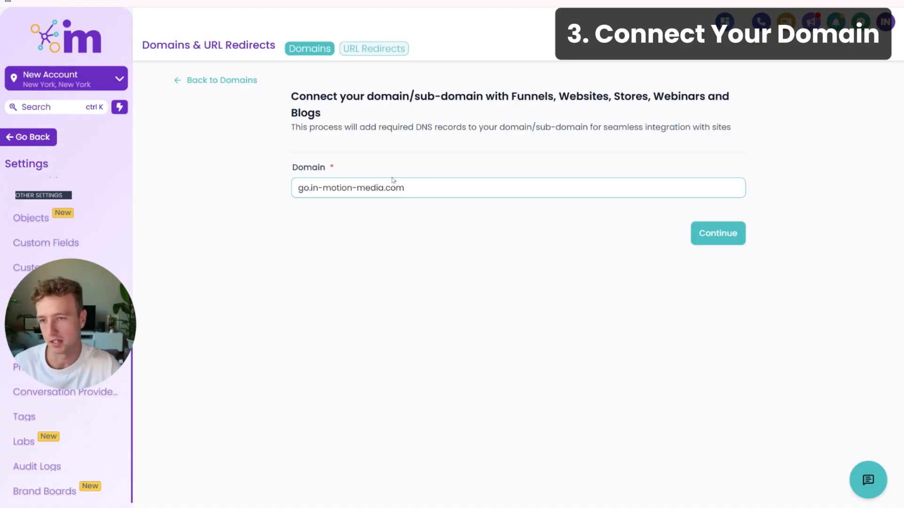
pyautogui.moveTo(308, 188); pyautogui.dragTo(291, 191)
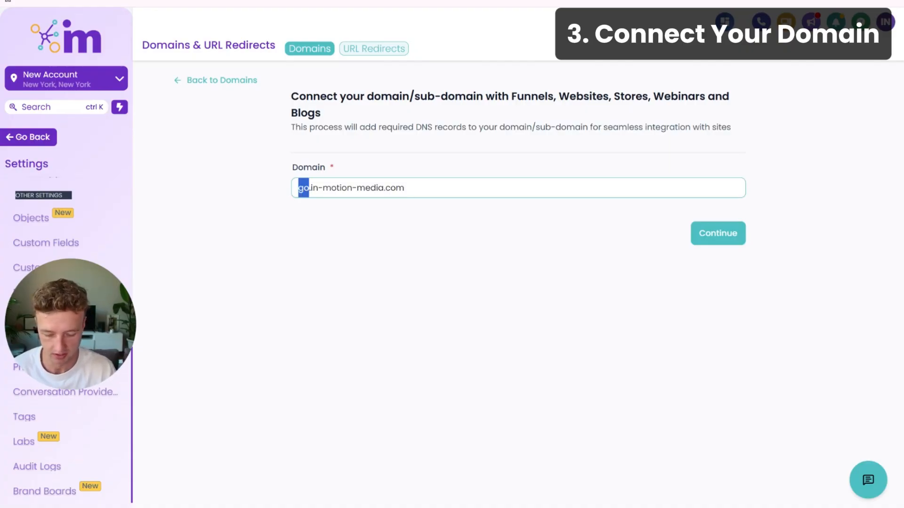
pyautogui.write('word')
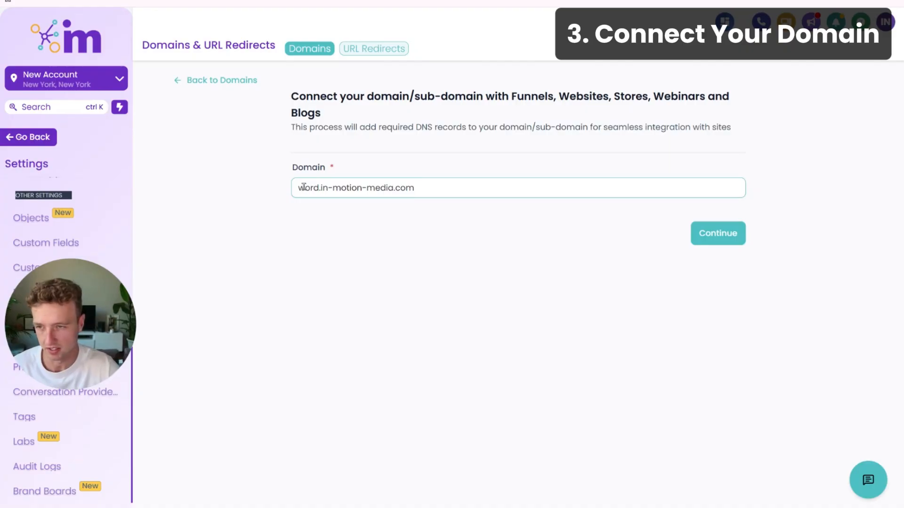
pyautogui.moveTo(300, 188); pyautogui.dragTo(320, 188)
pyautogui.click(322, 188)
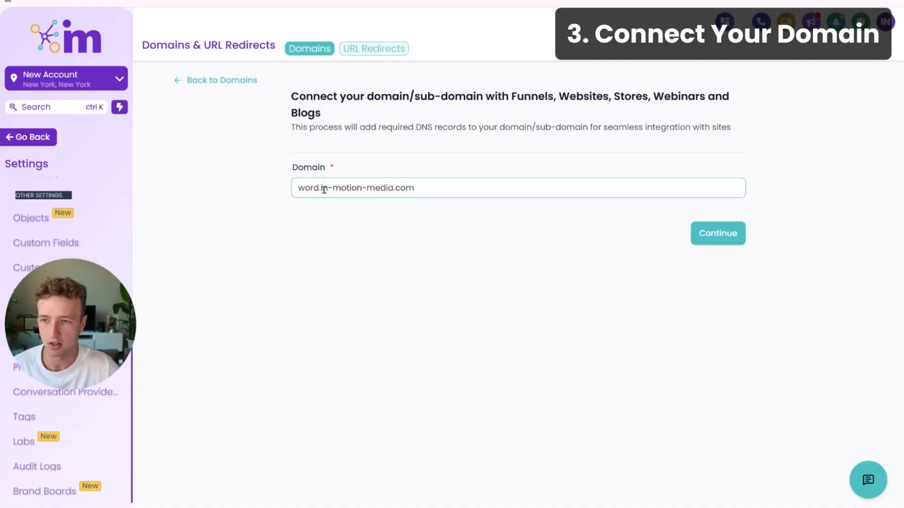
pyautogui.moveTo(436, 190); pyautogui.dragTo(320, 190)
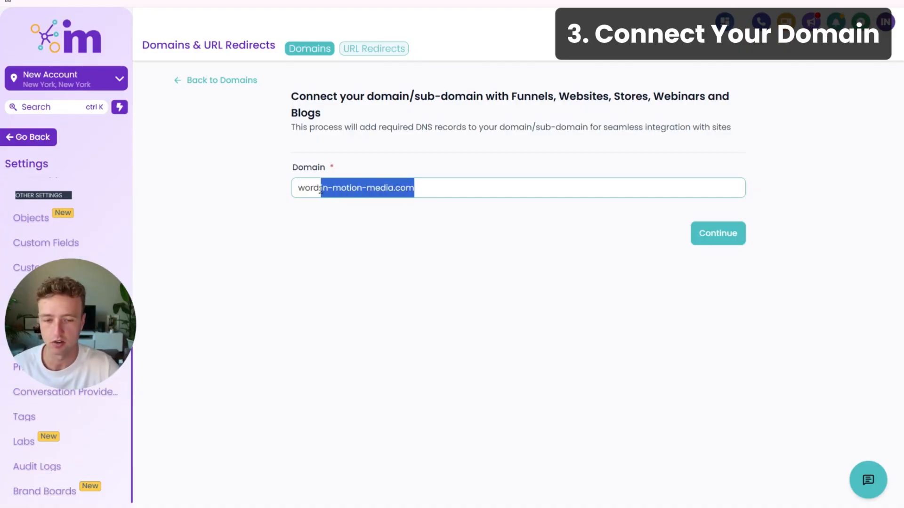
pyautogui.click(426, 188)
pyautogui.click(715, 231)
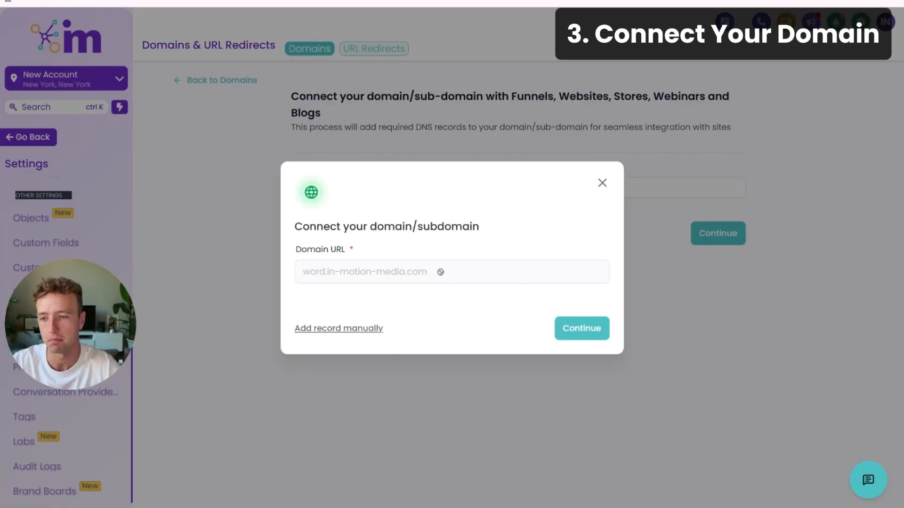
# - Submit word.in-motion-media.com and authorize it through the detected GoDaddy provider
pyautogui.moveTo(427, 271); pyautogui.dragTo(327, 278)
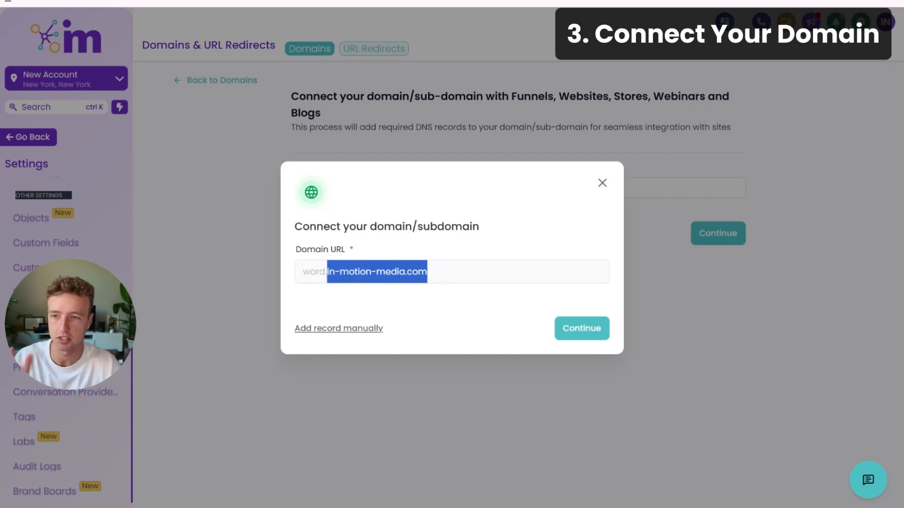
pyautogui.click(575, 332)
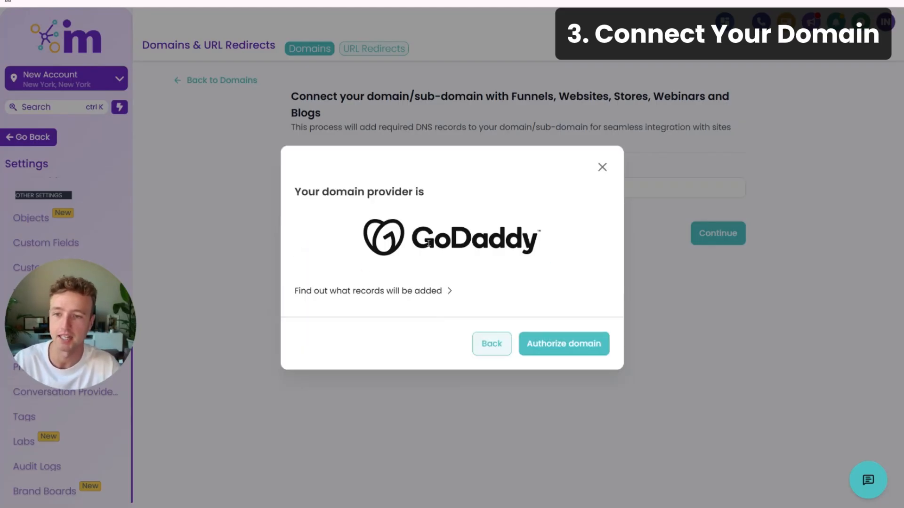
pyautogui.click(560, 348)
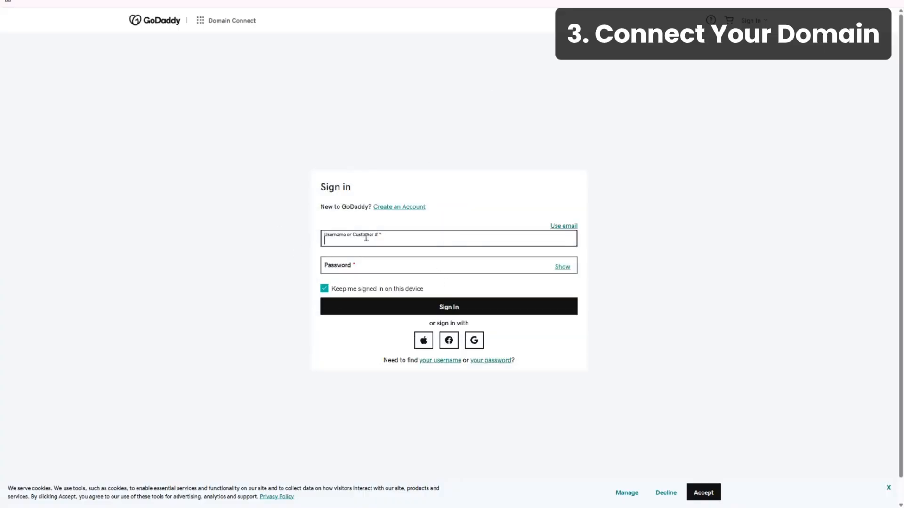
# - Sign in to GoDaddy, correcting the password, and approve the LeadConnector DNS records
pyautogui.hotkey('ctrl', 'v')
pyautogui.click(361, 265)
pyautogui.write('•••••••••••')
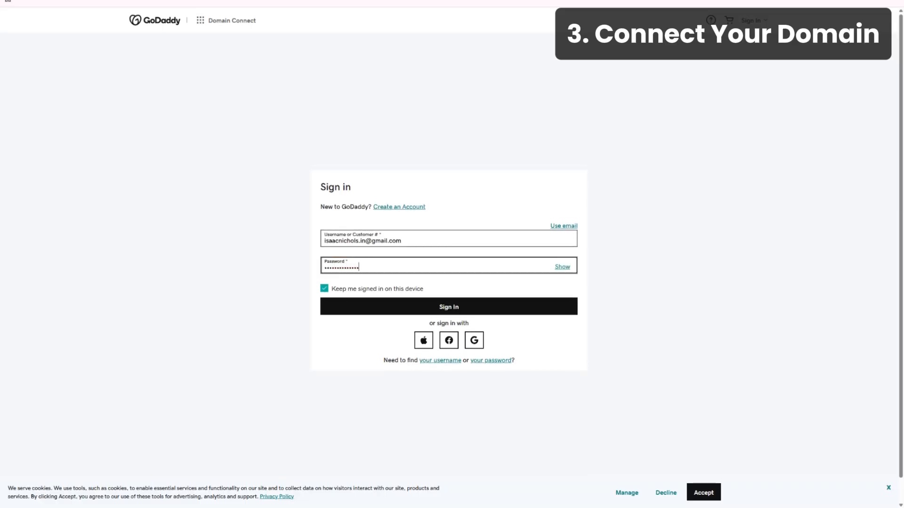
pyautogui.press('Return')
pyautogui.doubleClick(347, 287)
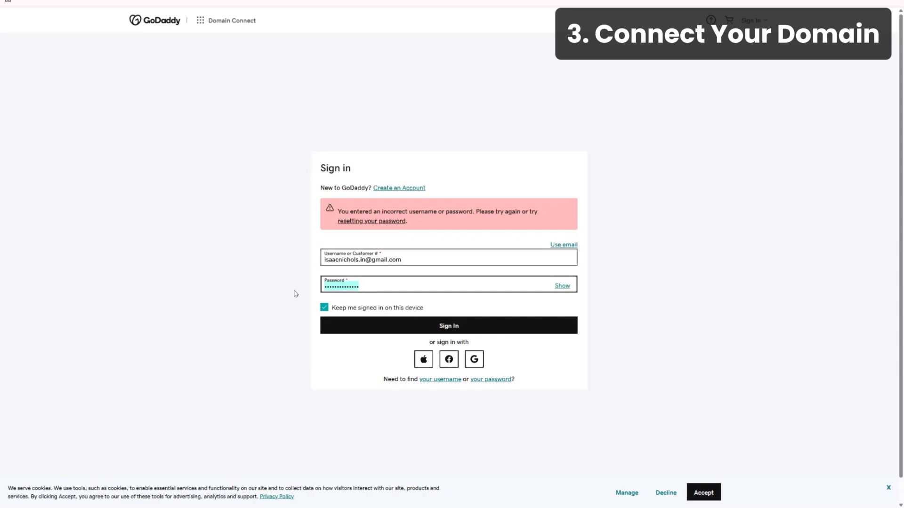
pyautogui.press('BackSpace')
pyautogui.write('••••••••••••••')
pyautogui.press('Return')
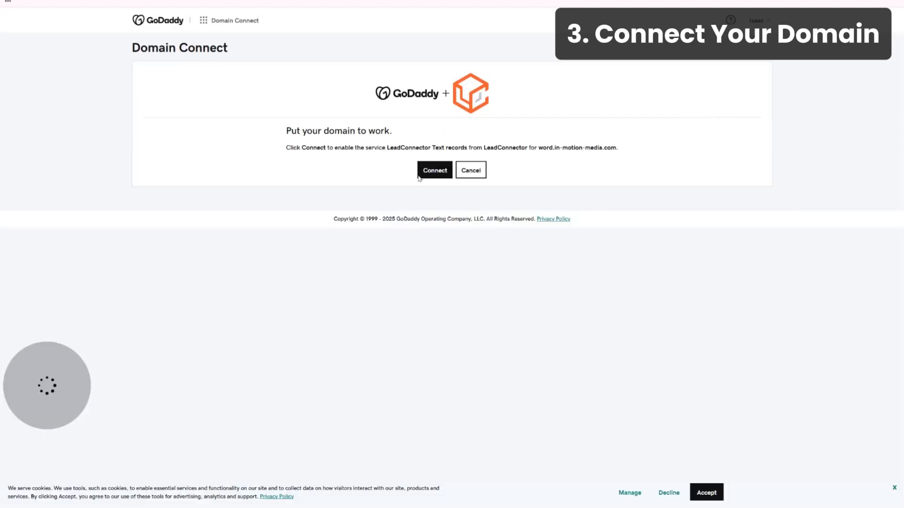
pyautogui.click(434, 173)
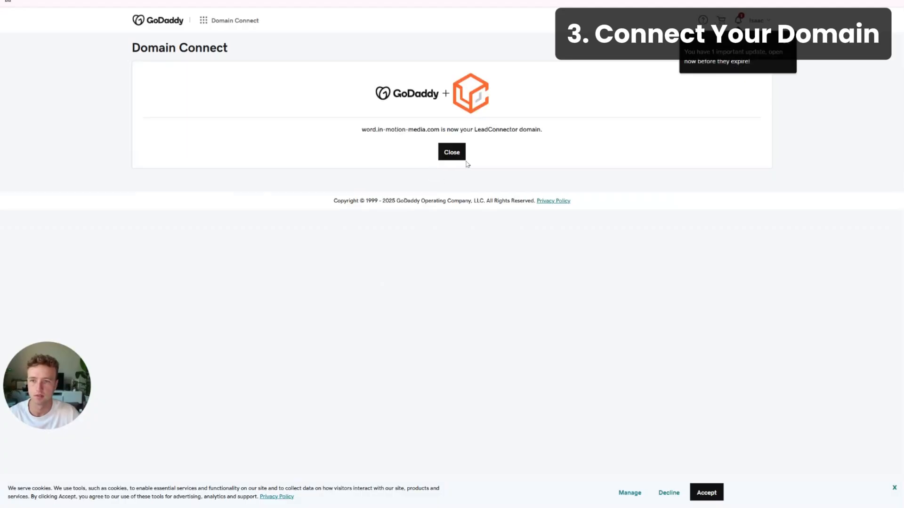
pyautogui.click(451, 152)
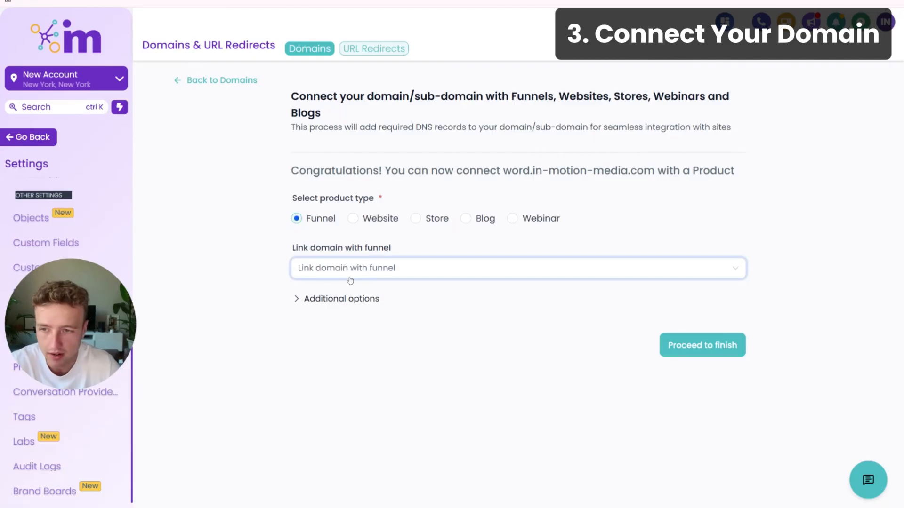
# - Finish the connection, then delete word.in-motion-media.com from the in-motion-media.com domain
pyautogui.click(693, 346)
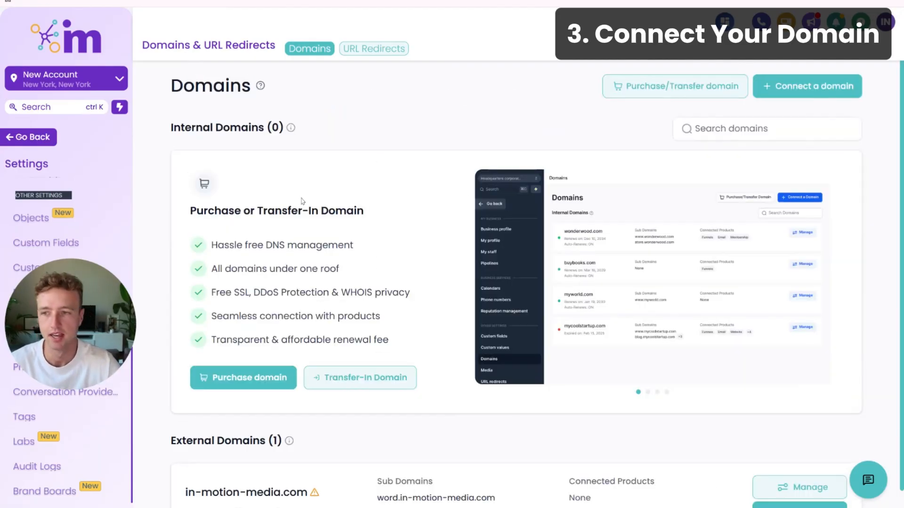
pyautogui.scroll(-1, 302, 201)
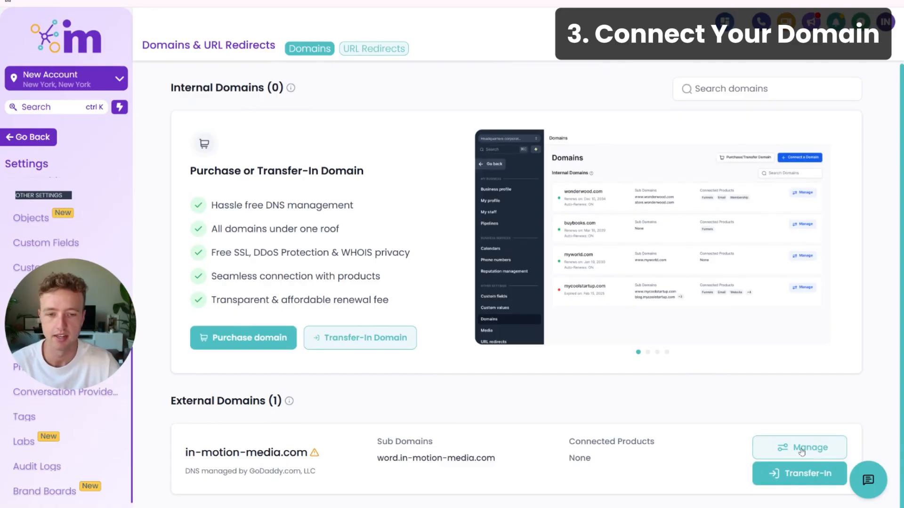
pyautogui.click(802, 452)
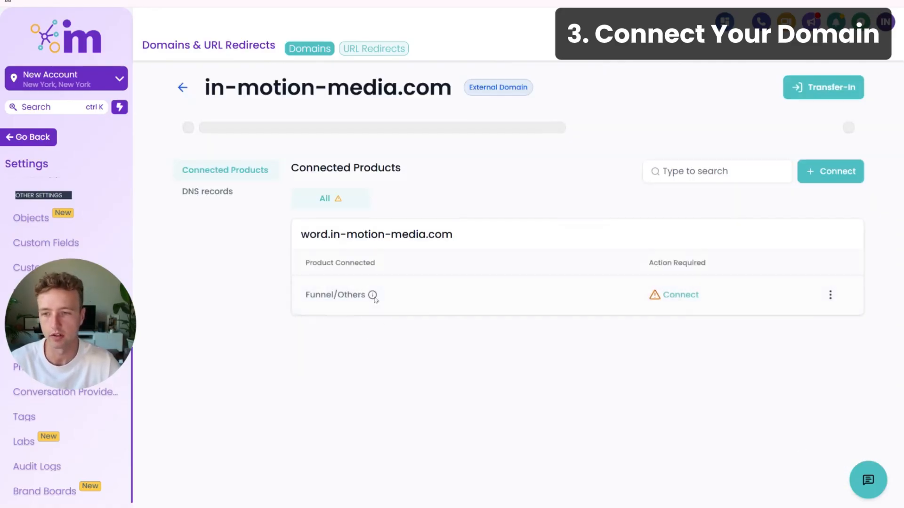
pyautogui.moveTo(373, 295)
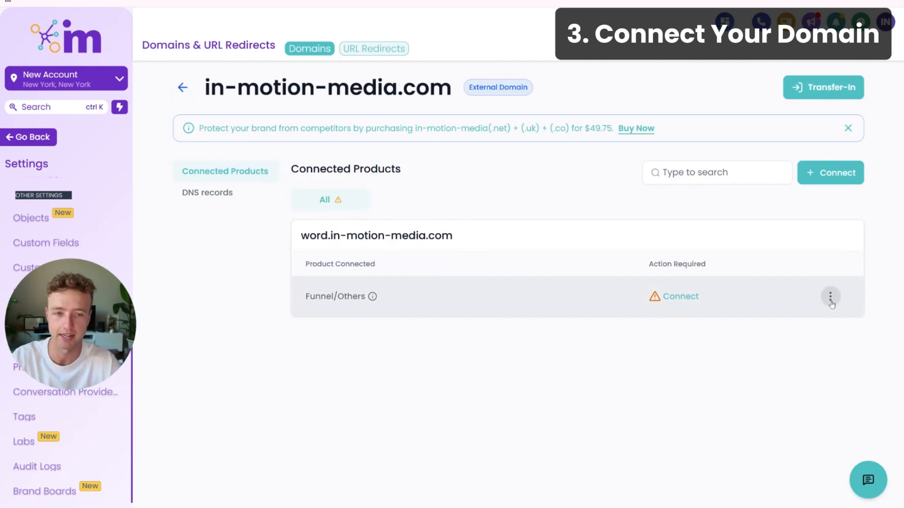
pyautogui.click(831, 301)
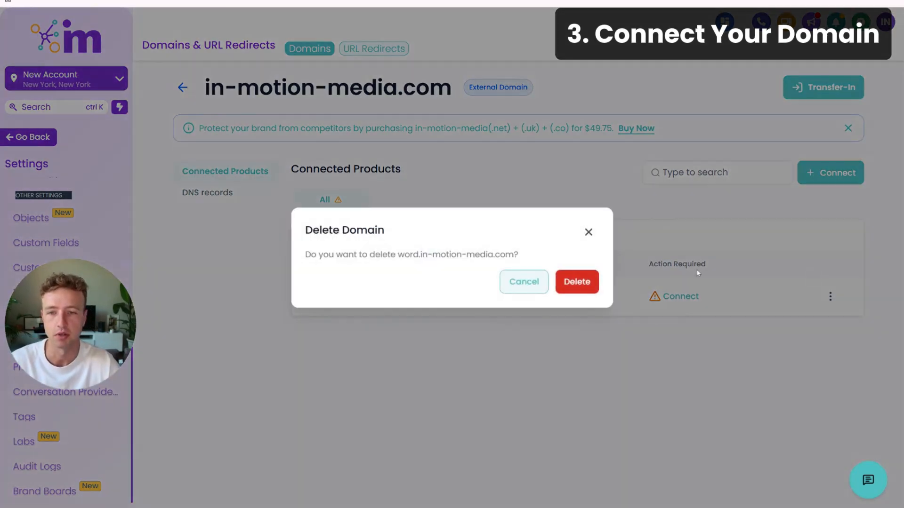
pyautogui.click(588, 284)
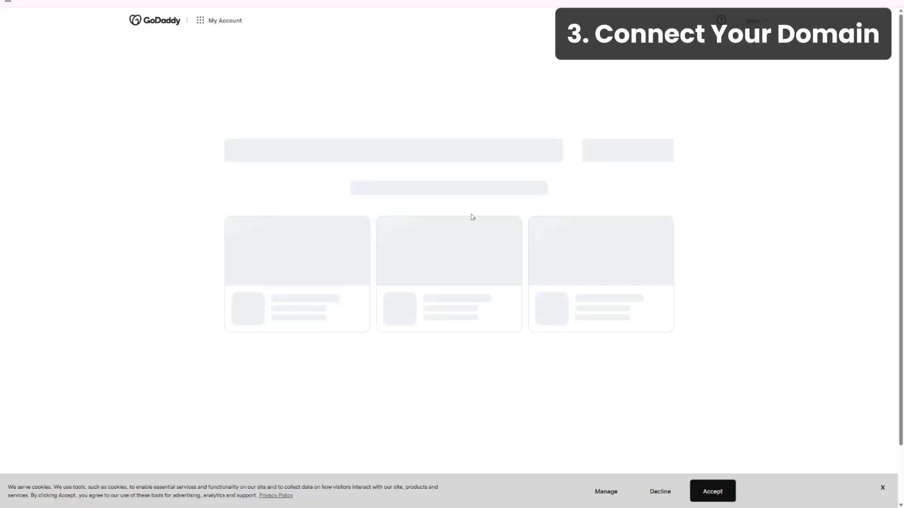
# - Dismiss the cookie notice, expand the domain list, and open DNS for in-motion-media.com
pyautogui.click(882, 488)
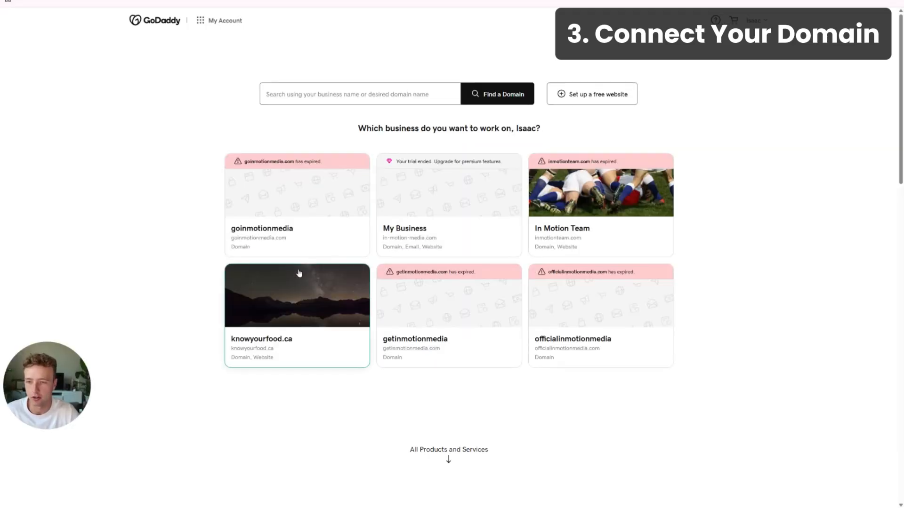
pyautogui.hotkey('ctrl', '+')
pyautogui.hotkey('ctrl', '+')
pyautogui.scroll(-5, 311, 256)
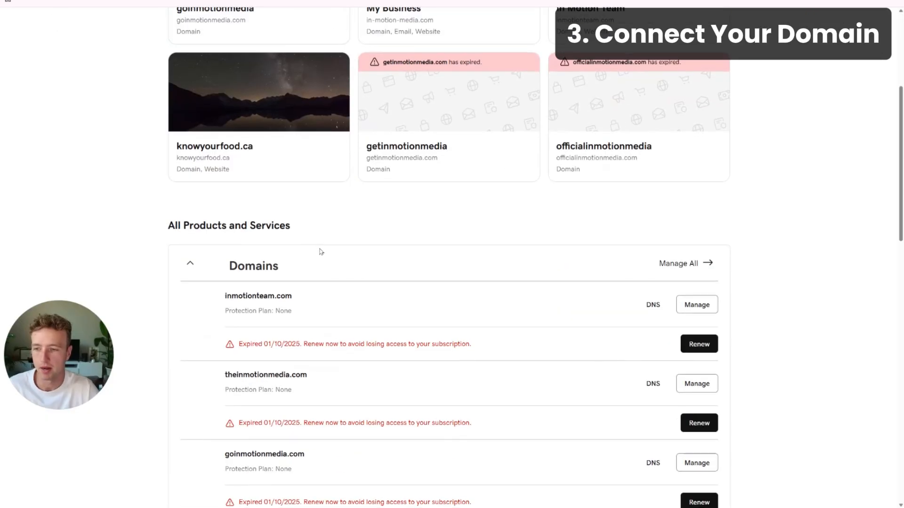
pyautogui.scroll(-12, 319, 252)
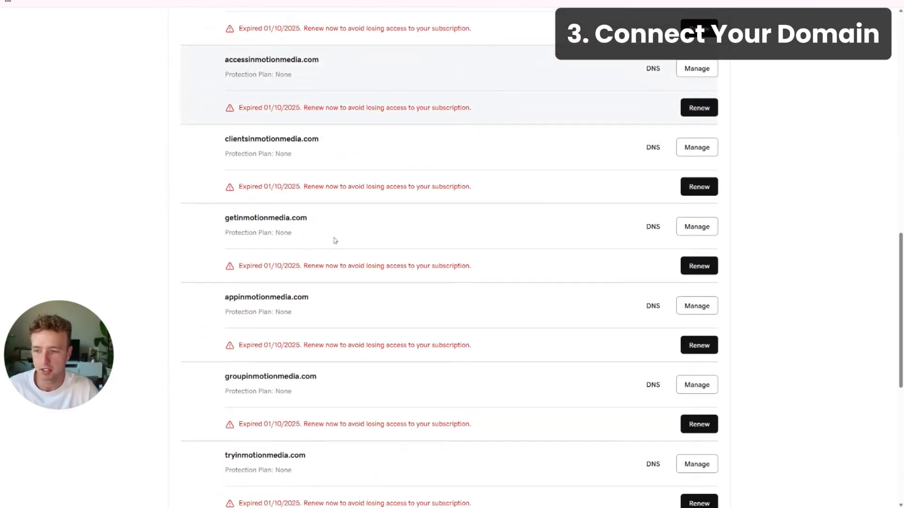
pyautogui.scroll(-4, 334, 241)
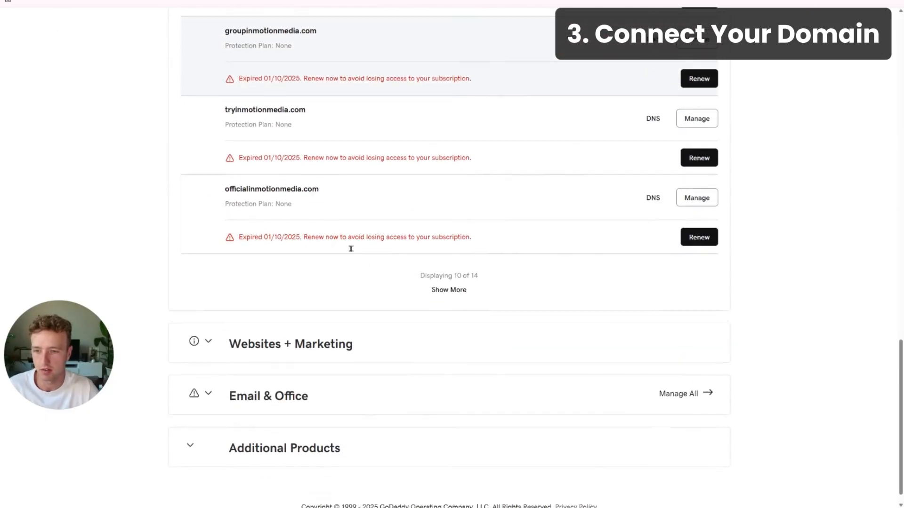
pyautogui.click(446, 282)
pyautogui.scroll(-5, 447, 219)
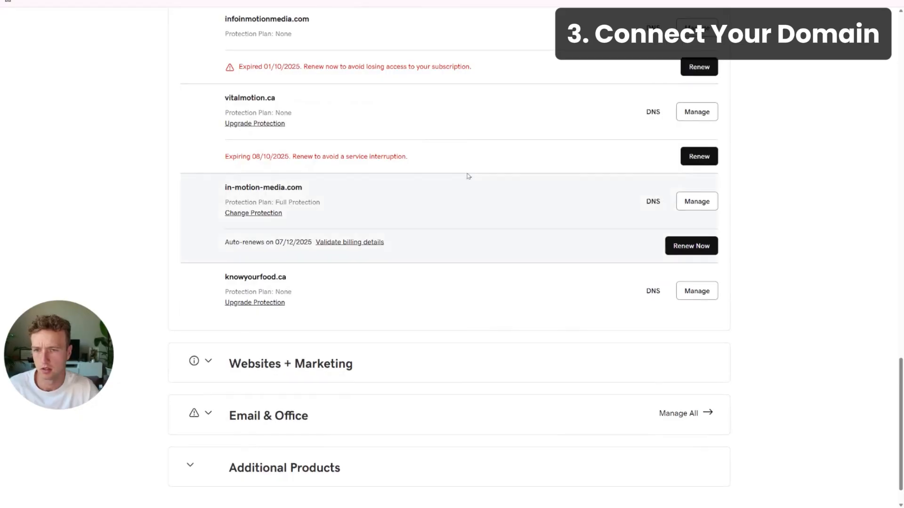
pyautogui.click(652, 202)
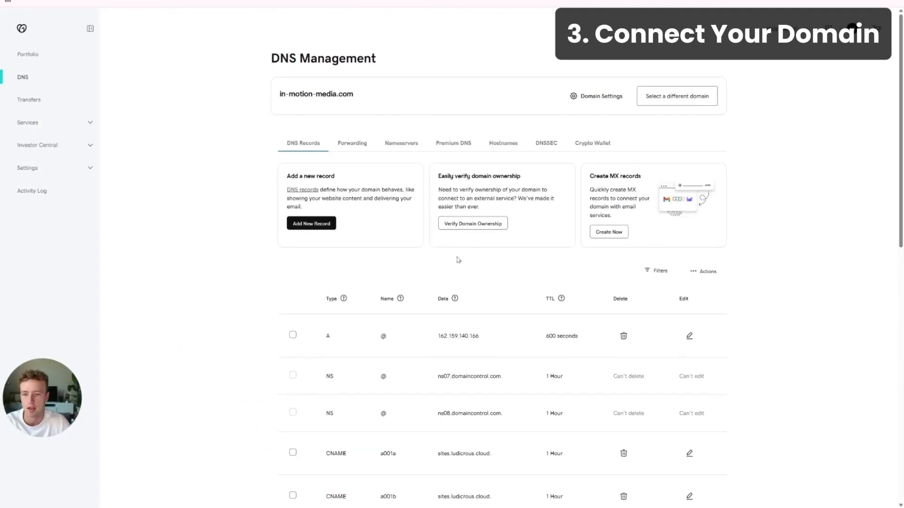
# - Review the in-motion-media.com DNS records and open the Add New Record form
pyautogui.scroll(-3, 410, 255)
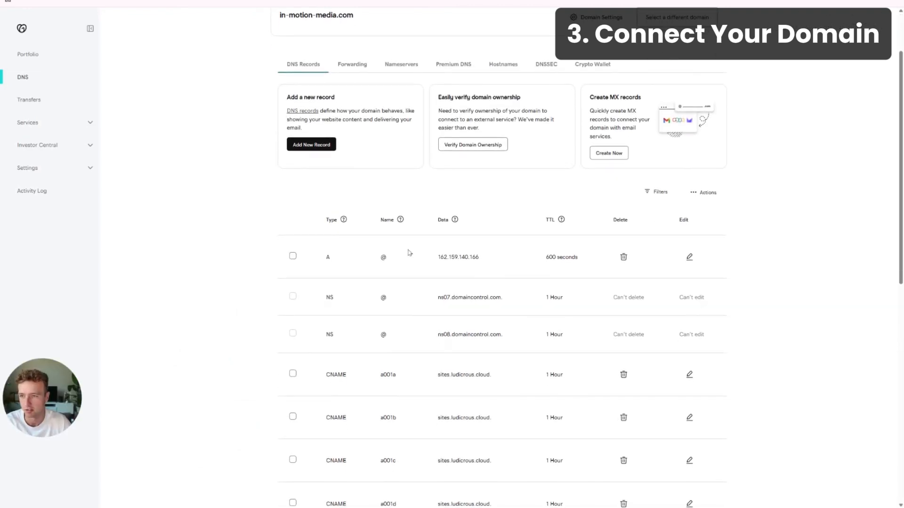
pyautogui.scroll(-3, 375, 288)
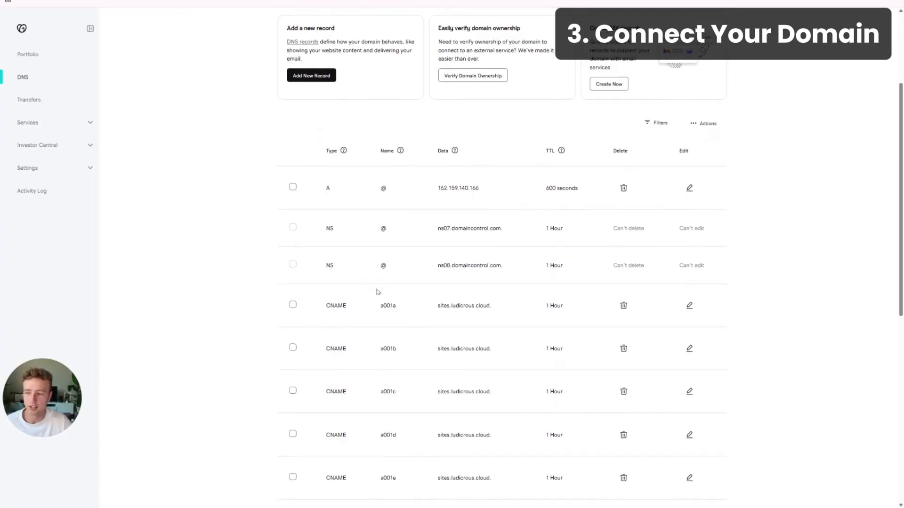
pyautogui.hotkey('ctrl', '+')
pyautogui.hotkey('ctrl', '+')
pyautogui.hotkey('ctrl', '+')
pyautogui.hotkey('ctrl', '+')
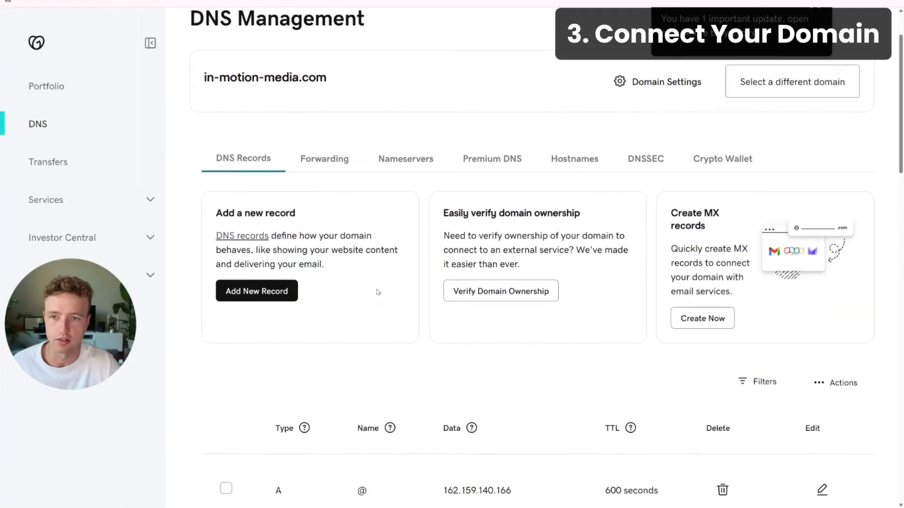
pyautogui.scroll(-5, 377, 292)
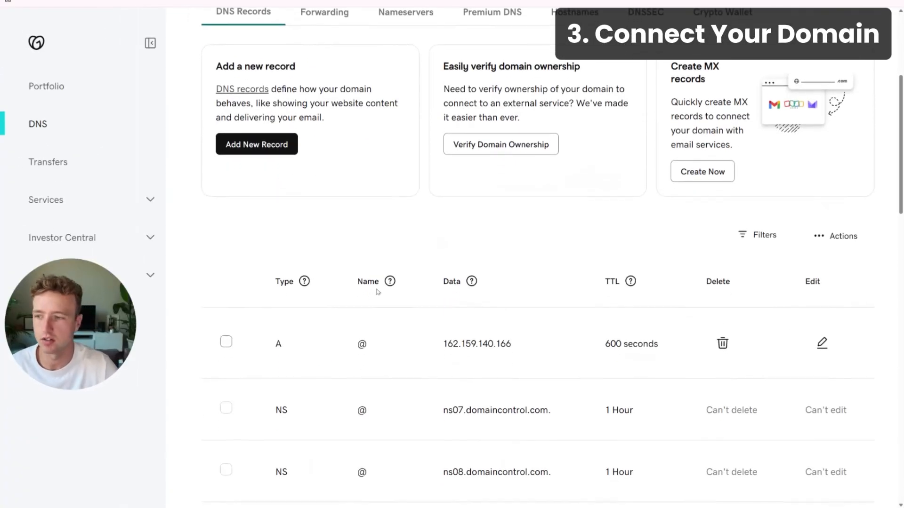
pyautogui.scroll(2, 377, 292)
pyautogui.scroll(1, 378, 292)
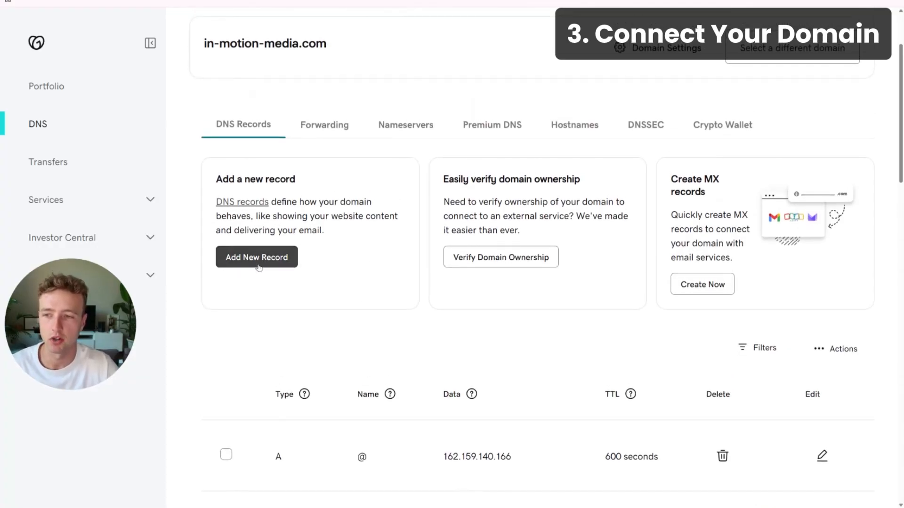
pyautogui.scroll(3, 248, 267)
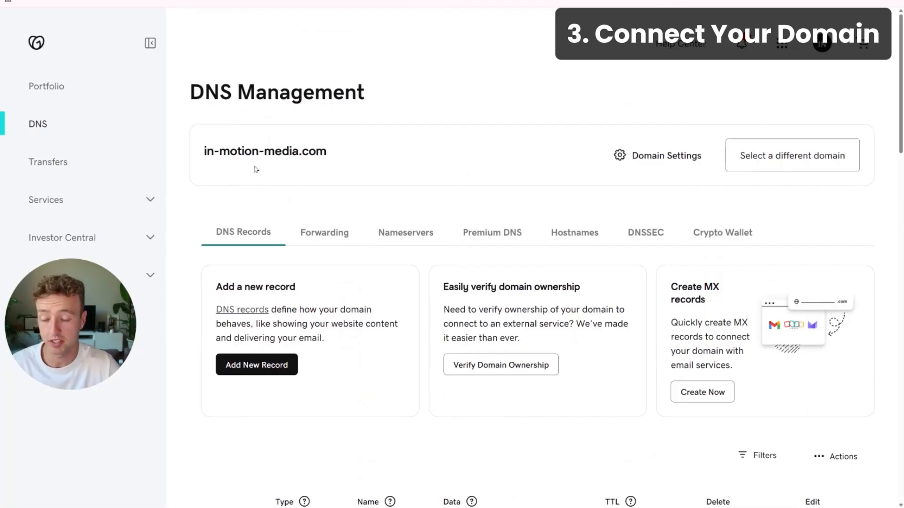
pyautogui.scroll(-3, 256, 169)
pyautogui.scroll(2, 203, 115)
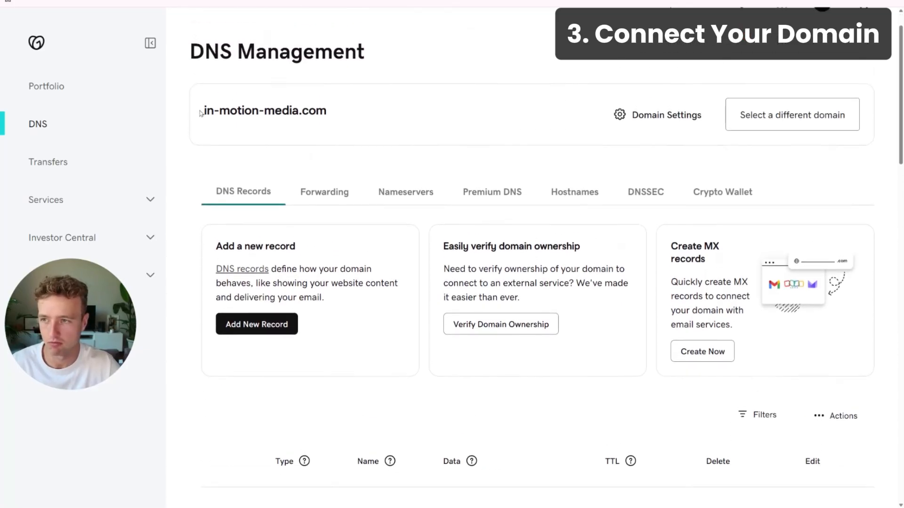
pyautogui.moveTo(200, 112)
pyautogui.mouseDown()
pyautogui.moveTo(341, 117)
pyautogui.moveTo(186, 106)
pyautogui.mouseUp()
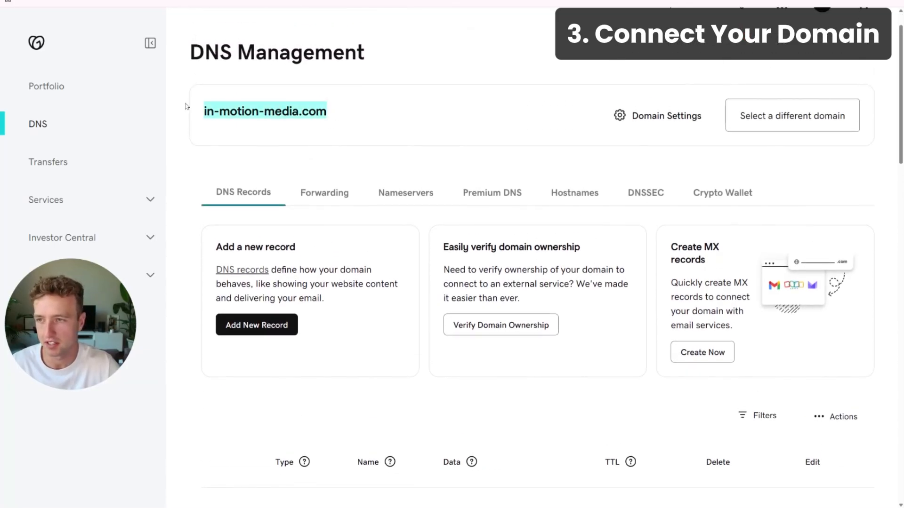
pyautogui.scroll(-2, 430, 148)
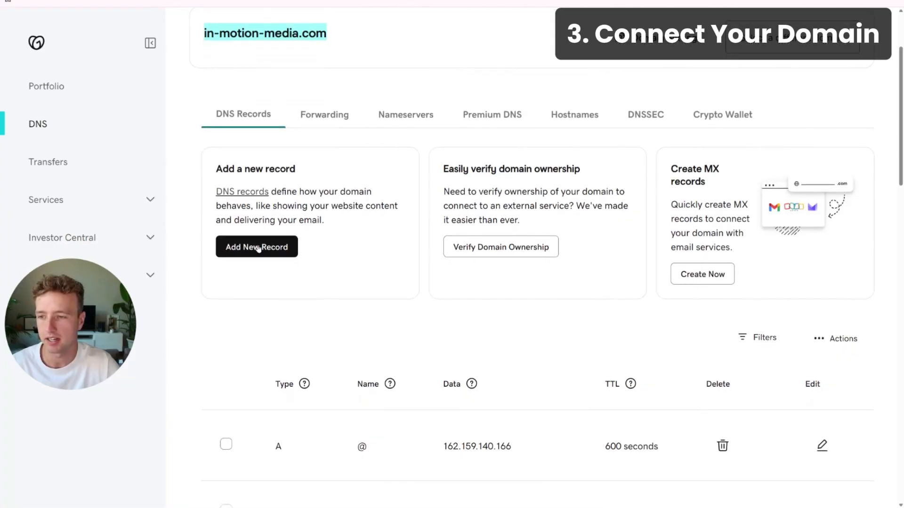
pyautogui.click(258, 248)
pyautogui.scroll(-2, 377, 273)
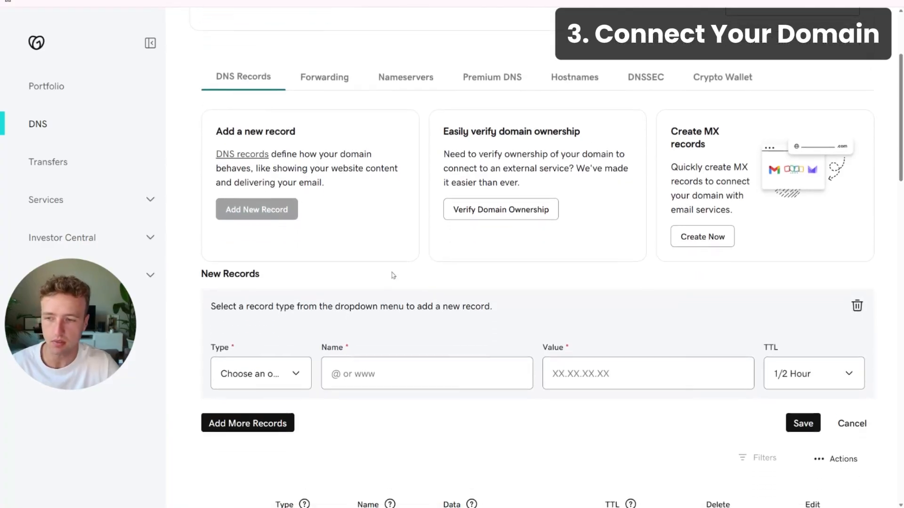
pyautogui.scroll(-1, 391, 276)
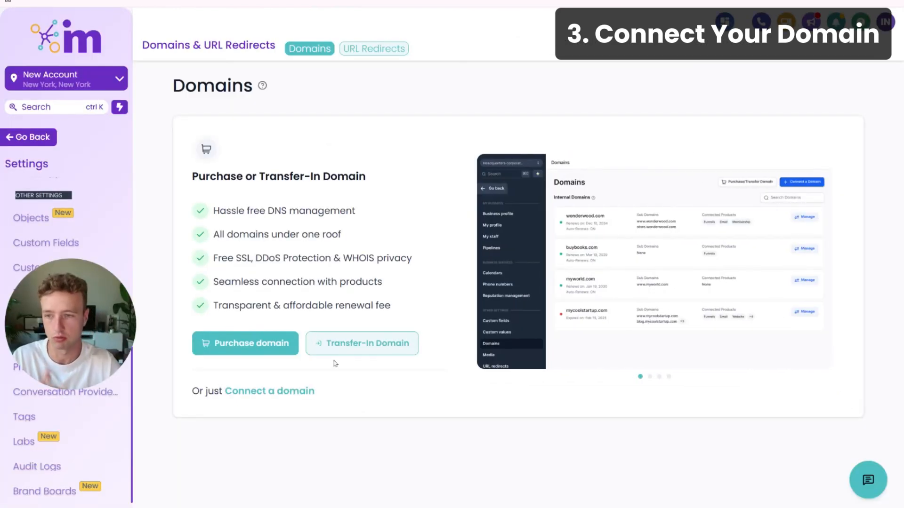
# - Start connecting in-motion-media.com as a funnel and website domain
pyautogui.click(255, 393)
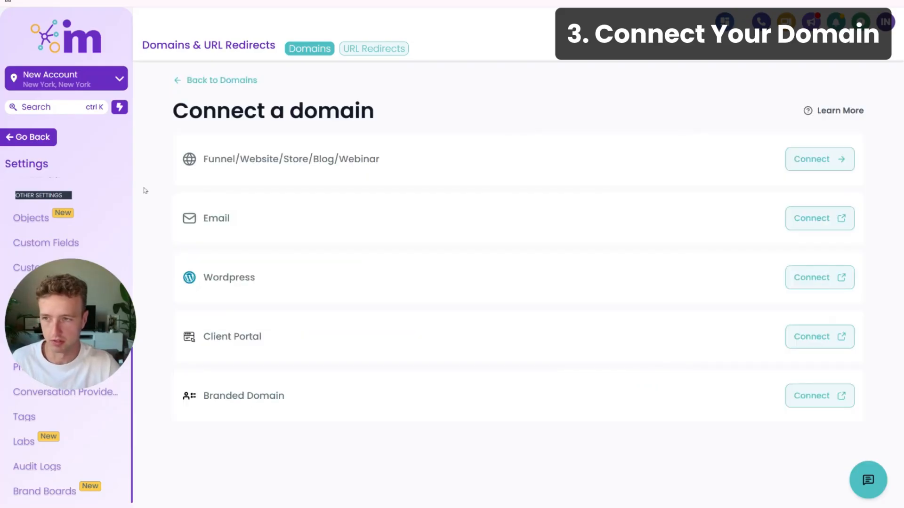
pyautogui.moveTo(203, 160); pyautogui.dragTo(378, 160)
pyautogui.click(425, 175)
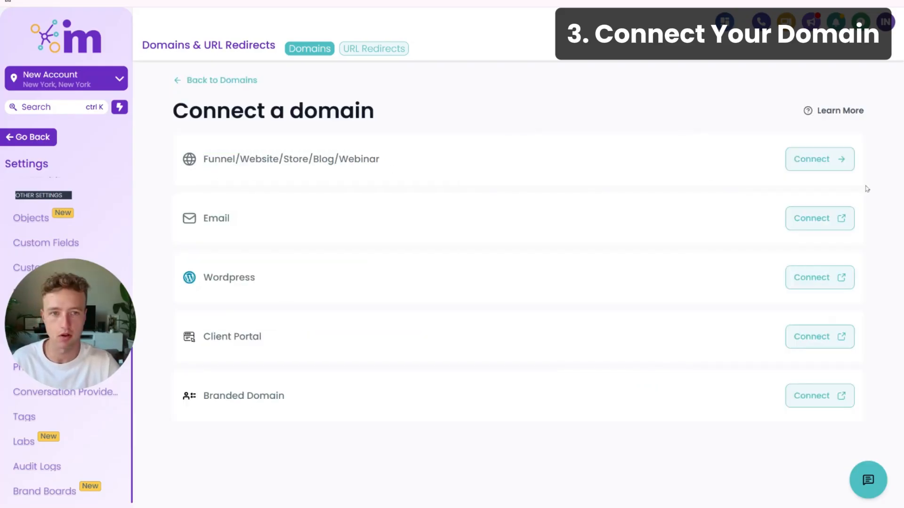
pyautogui.click(832, 165)
pyautogui.click(465, 183)
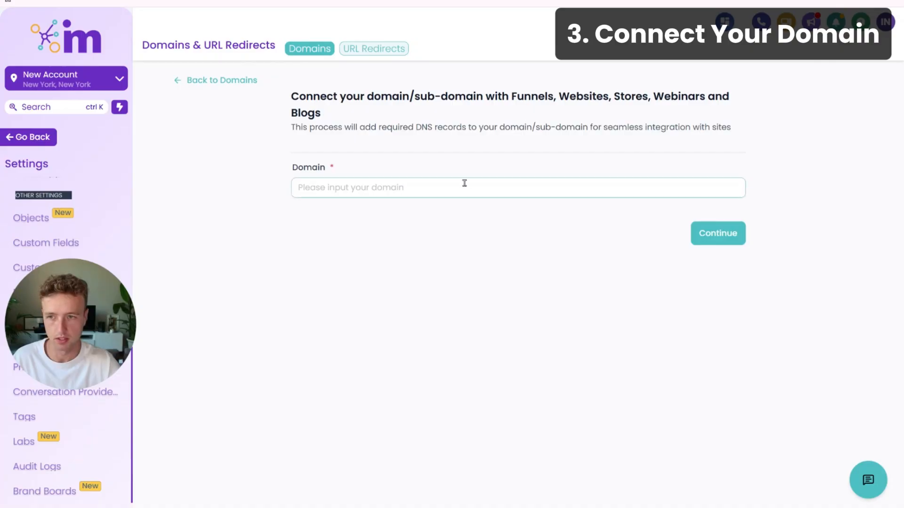
pyautogui.write('in-m')
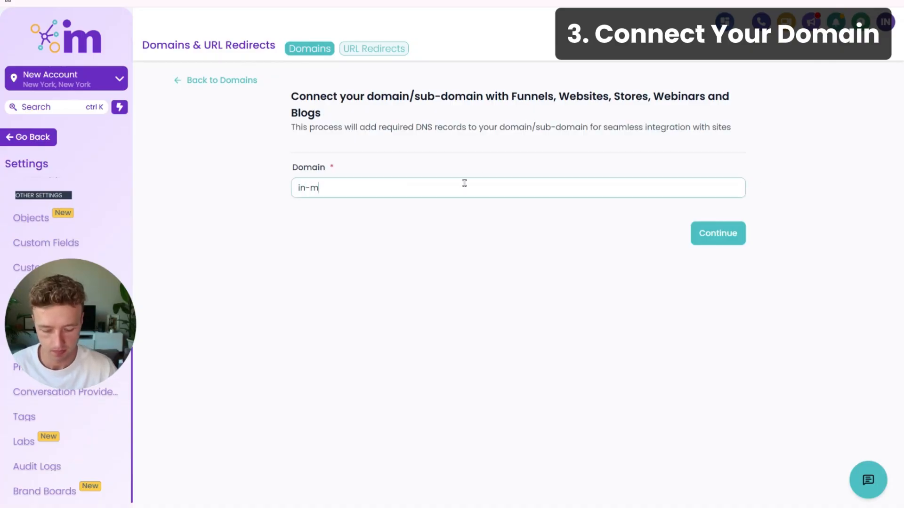
pyautogui.write('otion-medi')
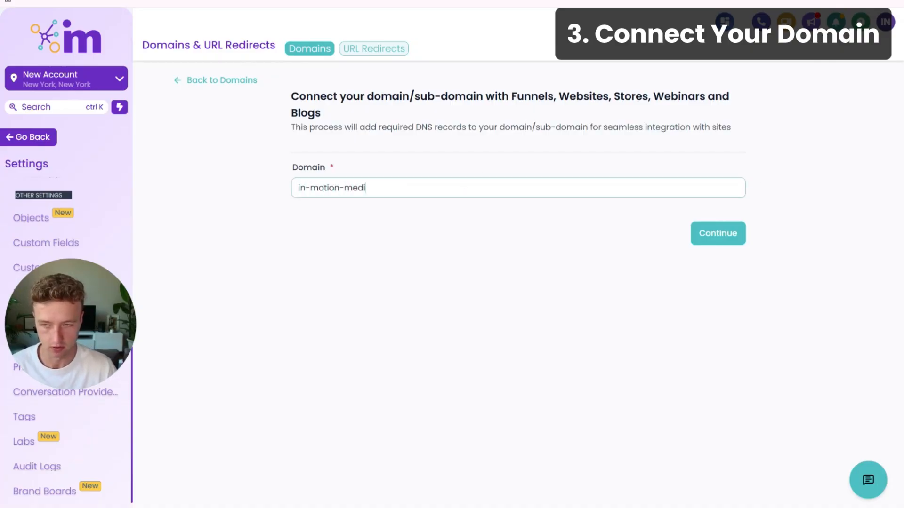
pyautogui.write('a.com')
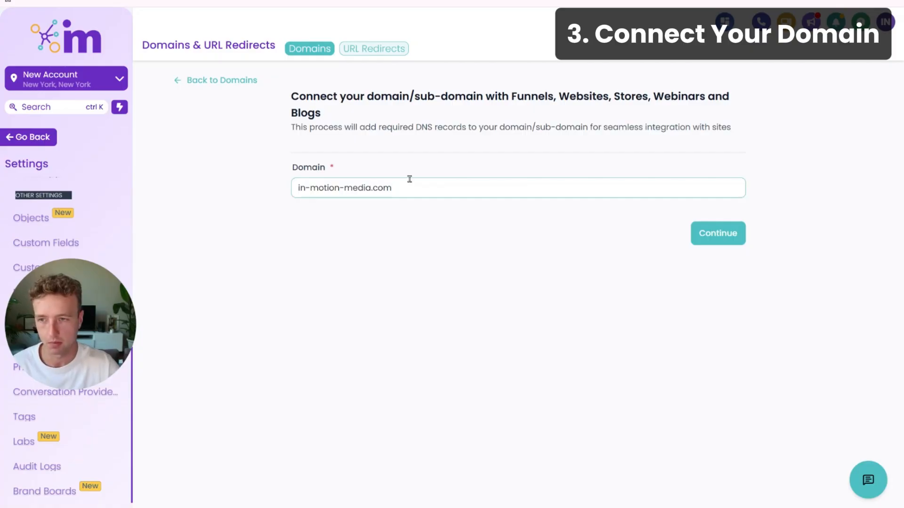
pyautogui.click(716, 233)
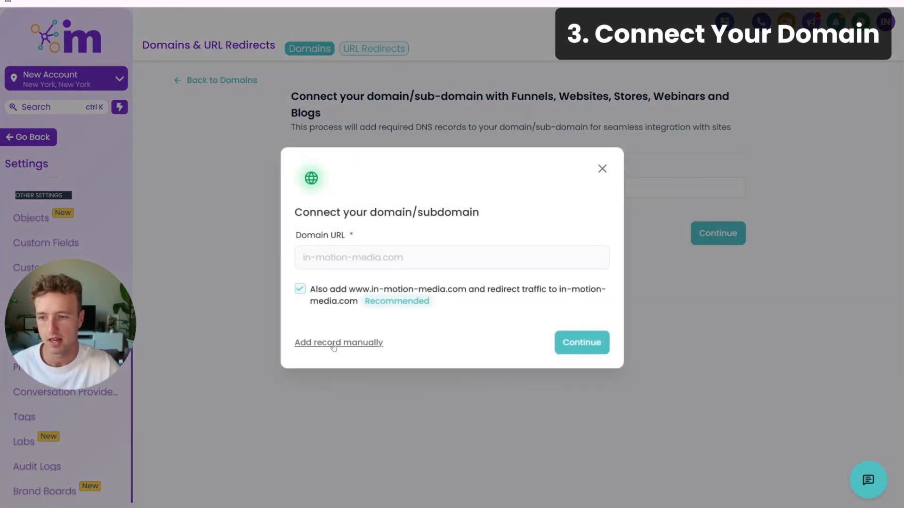
# - Bring up the manual DNS records: the A record and www CNAME with their required values
pyautogui.click(333, 343)
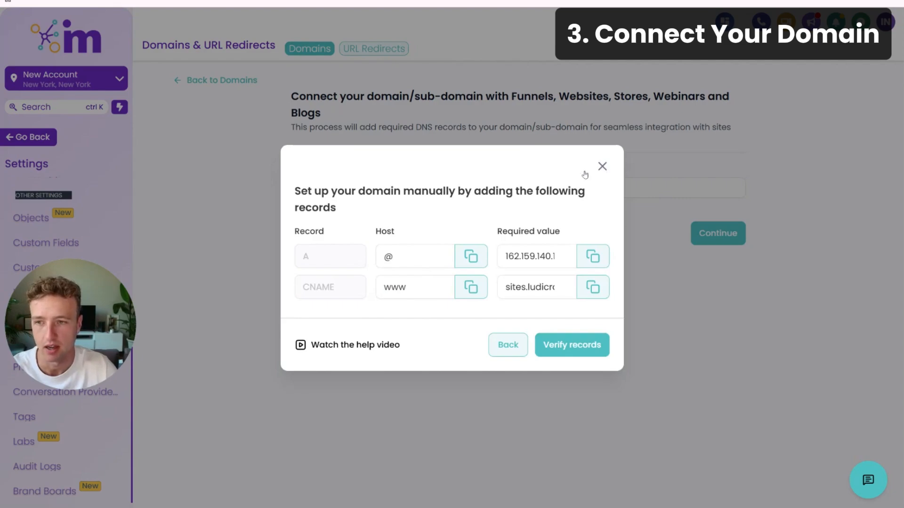
pyautogui.click(603, 166)
pyautogui.tripleClick(419, 185)
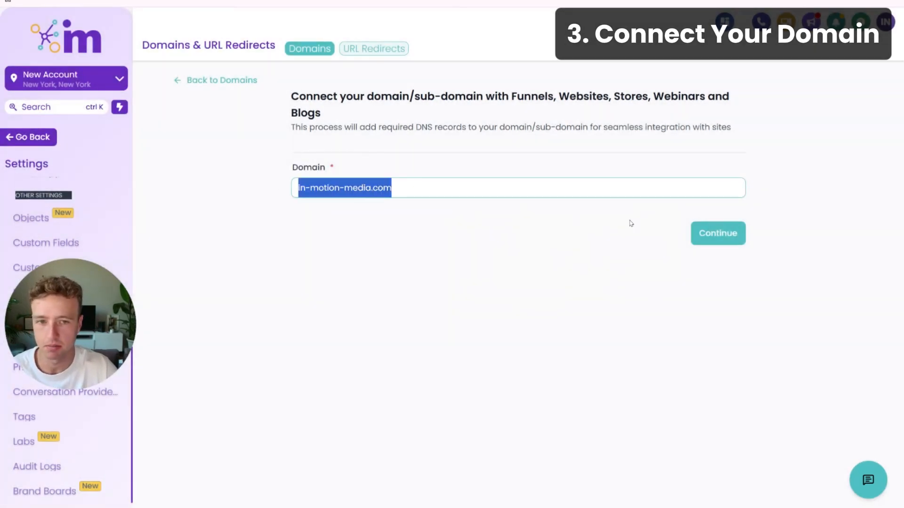
pyautogui.click(464, 184)
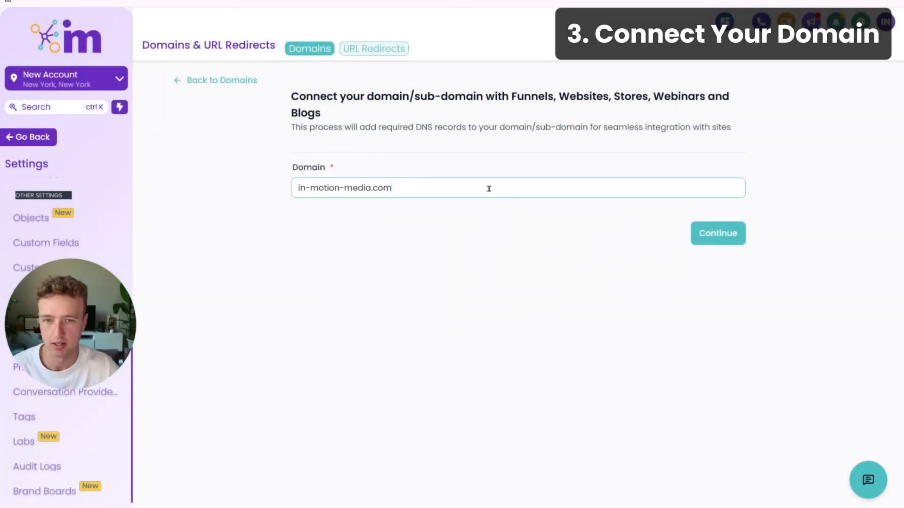
pyautogui.click(706, 232)
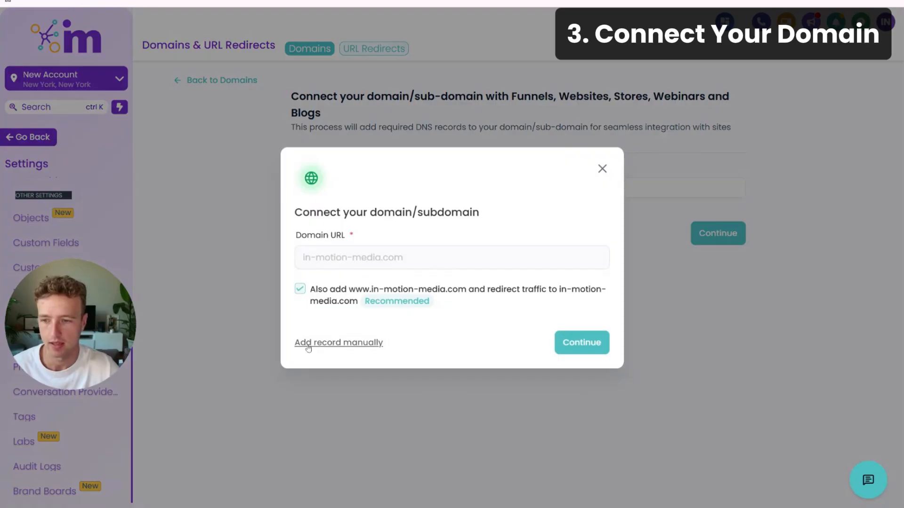
pyautogui.click(328, 344)
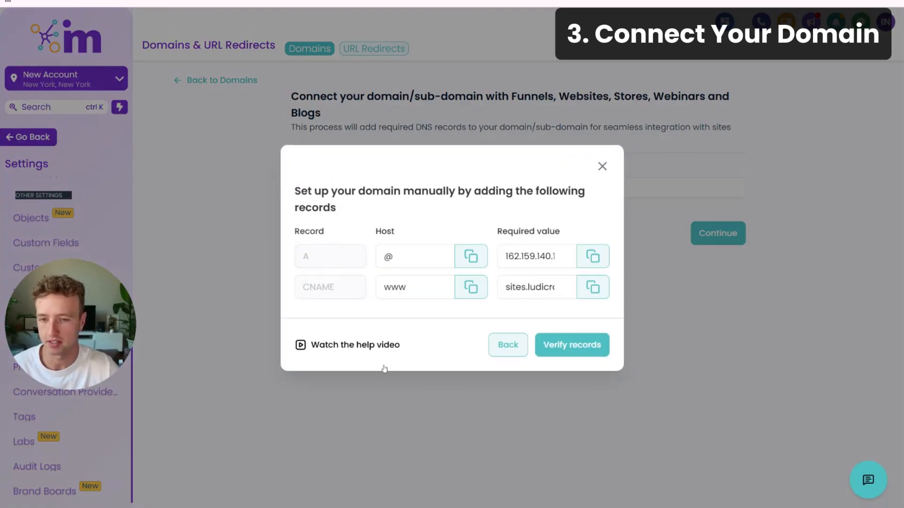
pyautogui.doubleClick(305, 258)
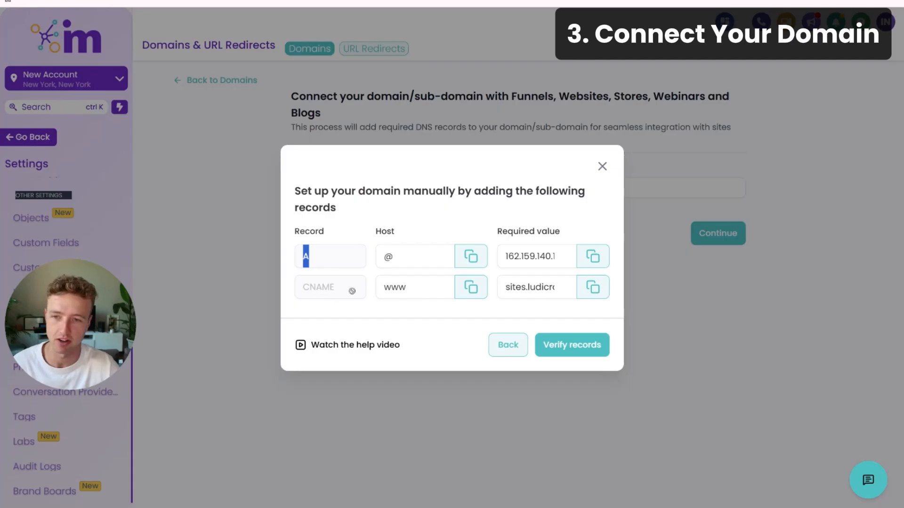
pyautogui.click(407, 208)
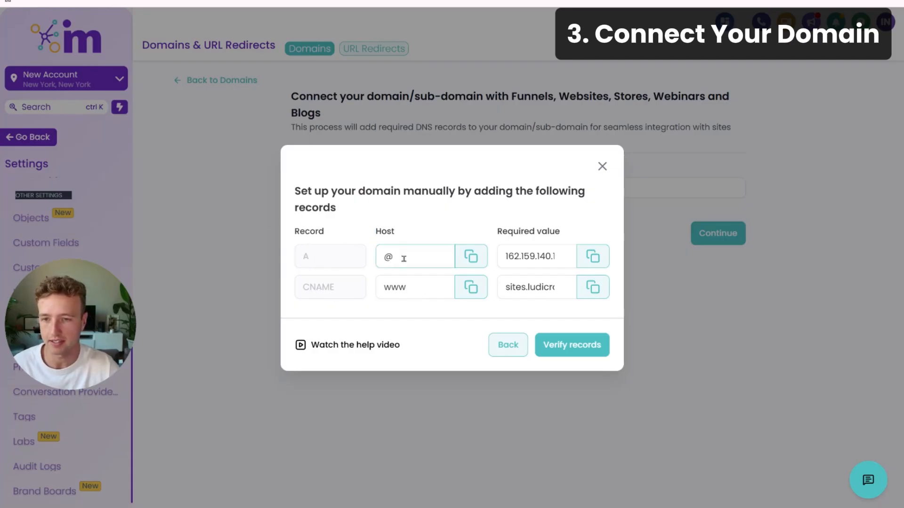
pyautogui.moveTo(499, 228); pyautogui.dragTo(550, 254)
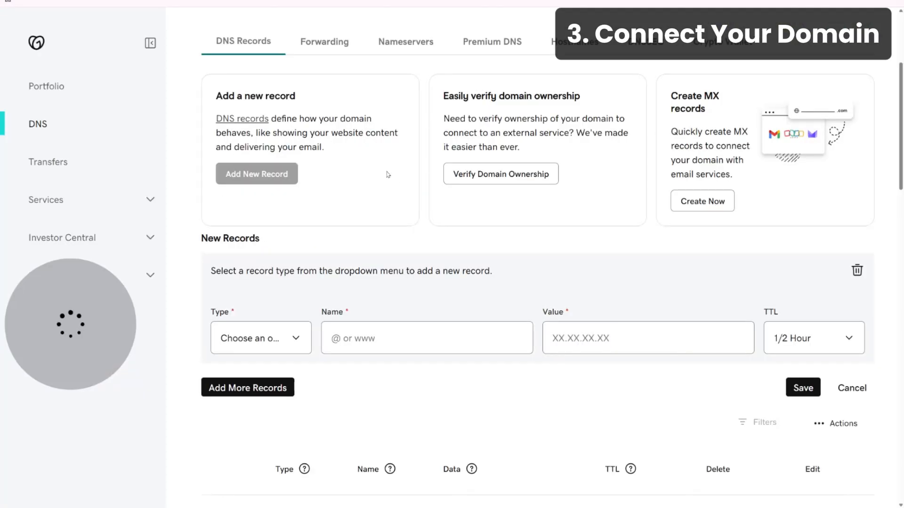
# - Set the new GoDaddy DNS record's type to A
pyautogui.moveTo(210, 313); pyautogui.dragTo(253, 318)
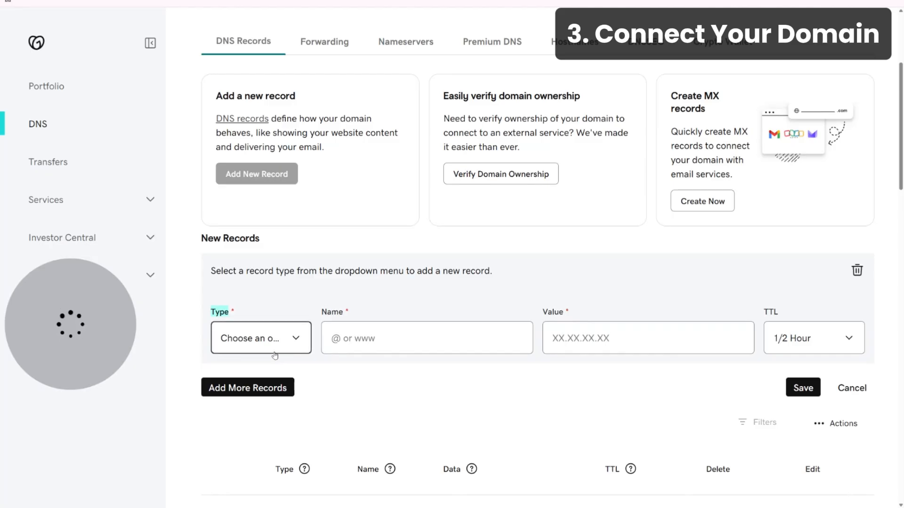
pyautogui.click(257, 323)
pyautogui.click(231, 195)
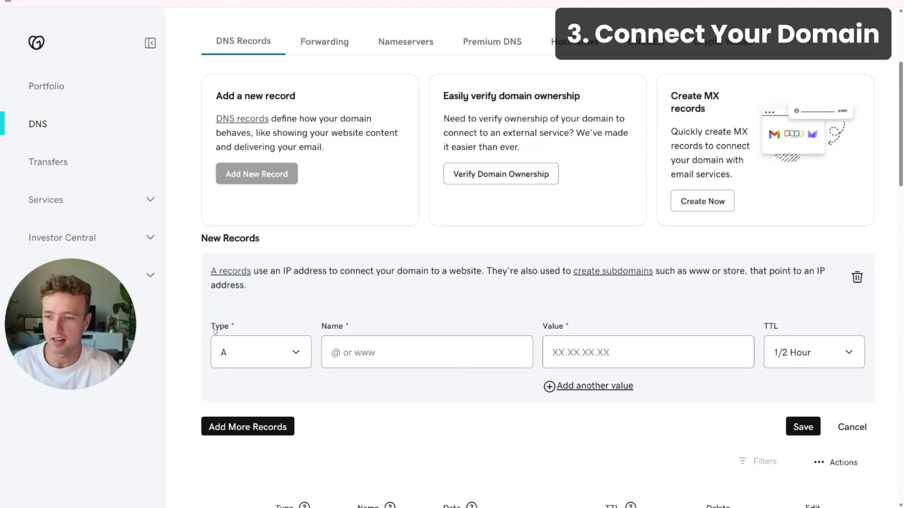
pyautogui.moveTo(321, 328); pyautogui.dragTo(348, 328)
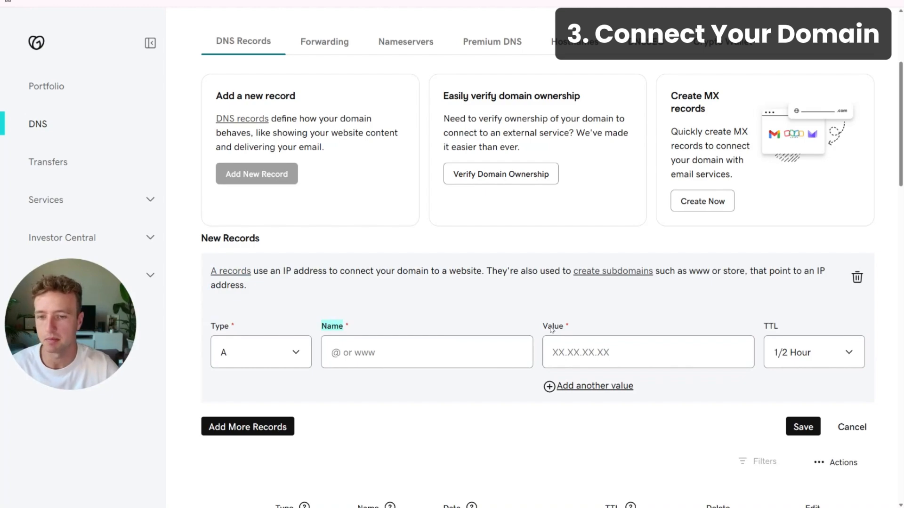
pyautogui.moveTo(544, 327); pyautogui.dragTo(577, 327)
pyautogui.click(597, 312)
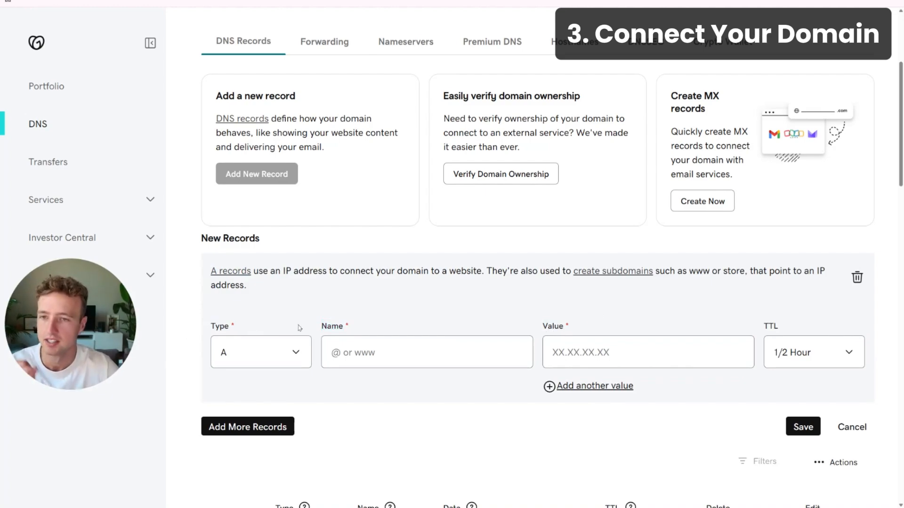
# - Enter @ as the record name and paste 162.159.140.166 as its value
pyautogui.moveTo(322, 327); pyautogui.dragTo(360, 334)
pyautogui.click(331, 339)
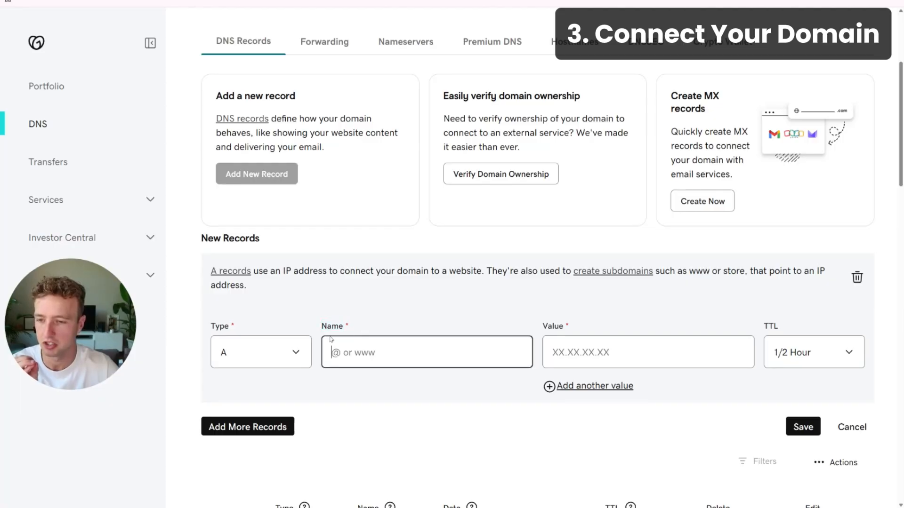
pyautogui.moveTo(207, 330); pyautogui.dragTo(587, 331)
pyautogui.click(594, 325)
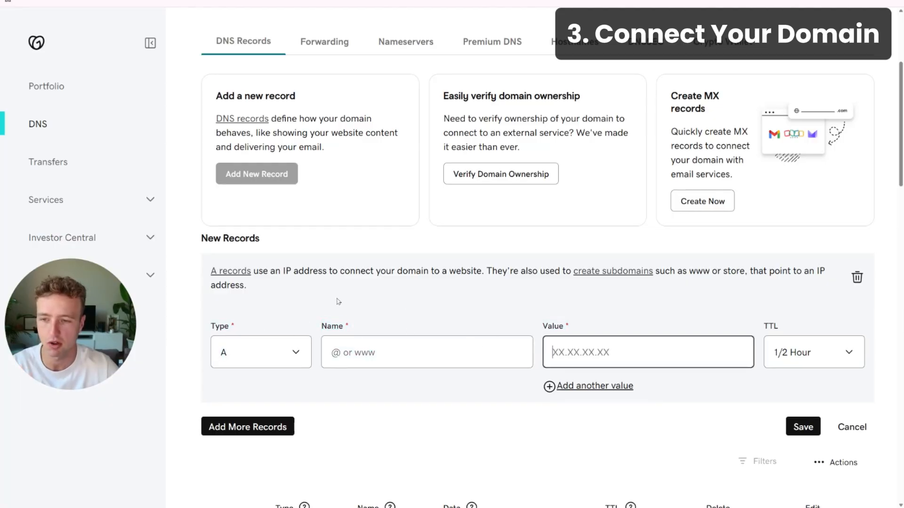
pyautogui.moveTo(318, 327); pyautogui.dragTo(598, 335)
pyautogui.click(378, 361)
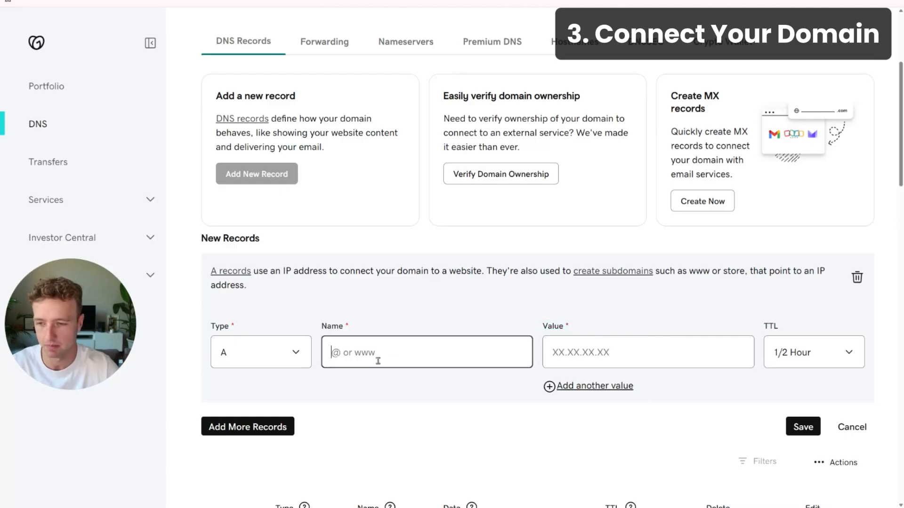
pyautogui.write('@')
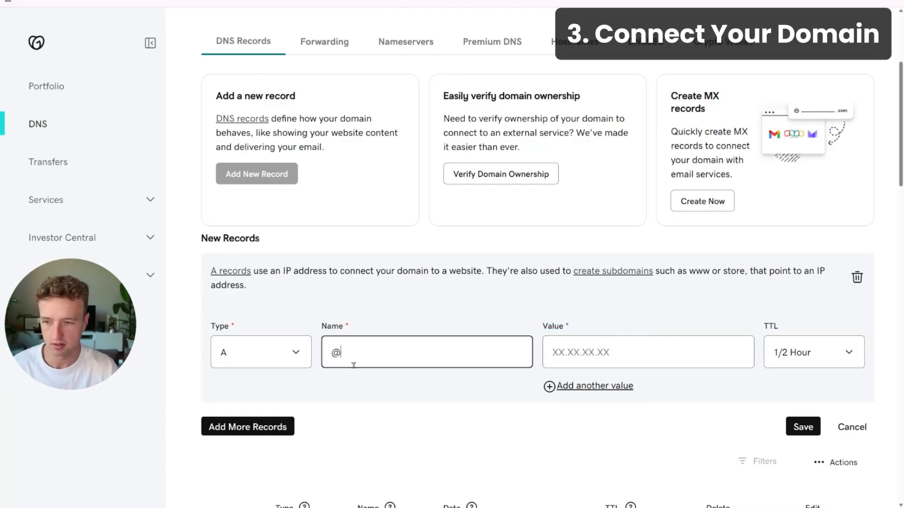
pyautogui.moveTo(349, 348); pyautogui.dragTo(328, 354)
pyautogui.click(607, 355)
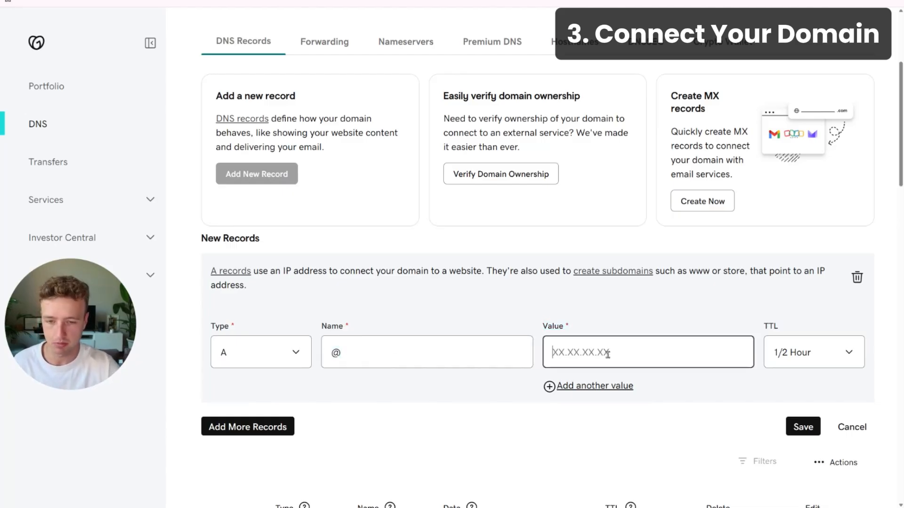
pyautogui.write('162.159.140.166')
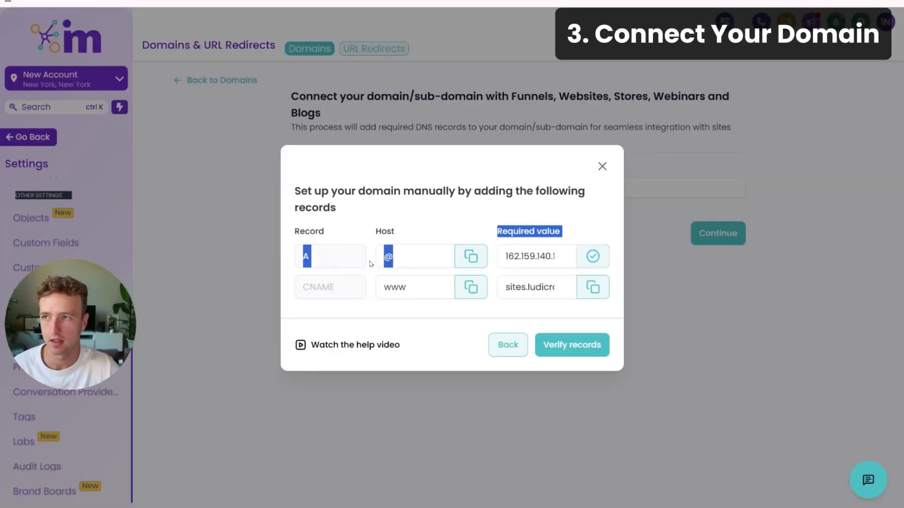
pyautogui.click(317, 278)
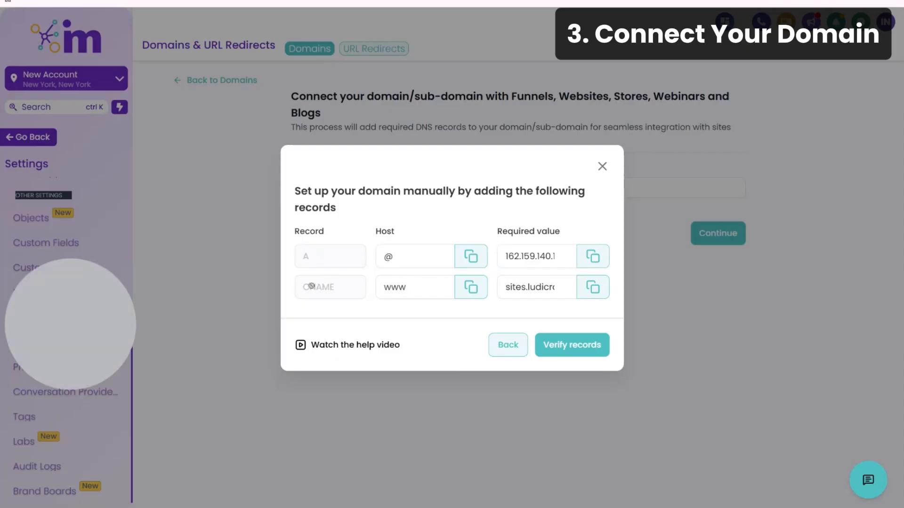
# - Copy the www CNAME's required value, sites.ludicrous.cloud, and select the www host
pyautogui.click(592, 287)
pyautogui.moveTo(508, 287); pyautogui.dragTo(560, 292)
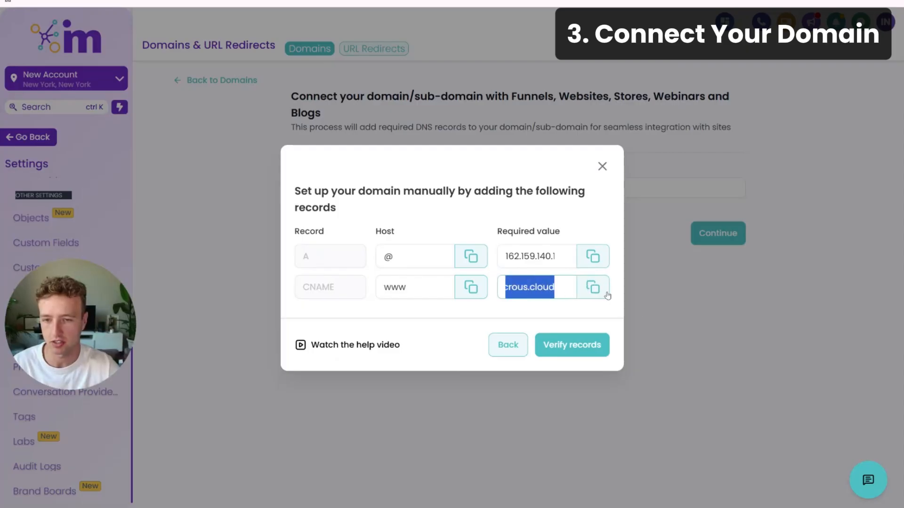
pyautogui.click(545, 291)
pyautogui.doubleClick(396, 287)
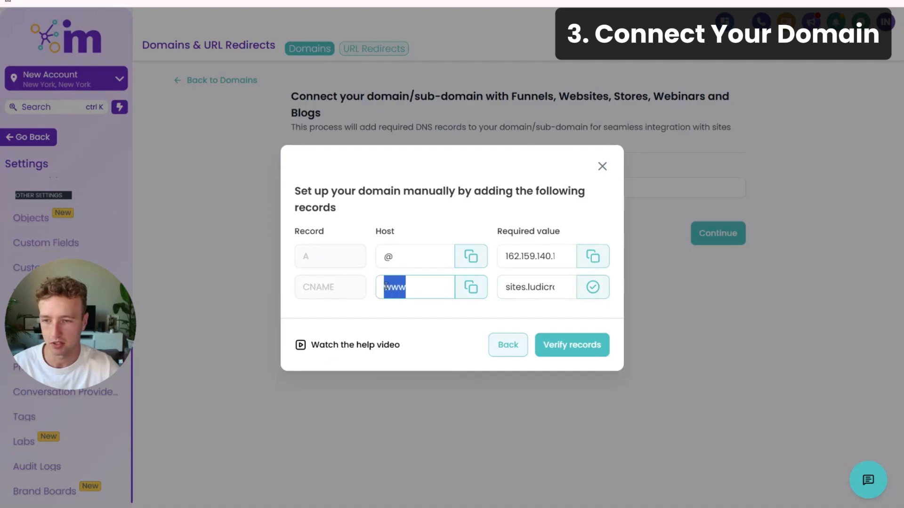
pyautogui.moveTo(335, 292); pyautogui.dragTo(301, 292)
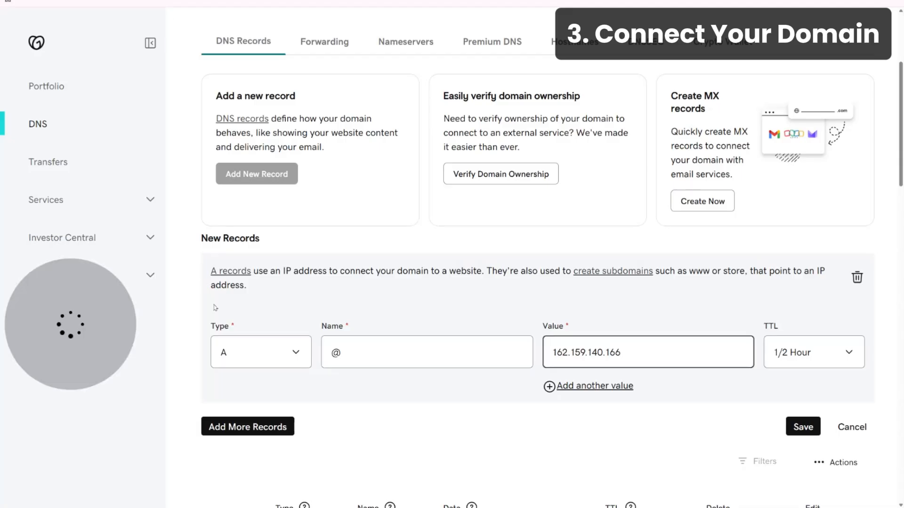
# - Add another record row: CNAME named www with value sites.ludicrous.cloud
pyautogui.click(238, 426)
pyautogui.scroll(-3, 238, 424)
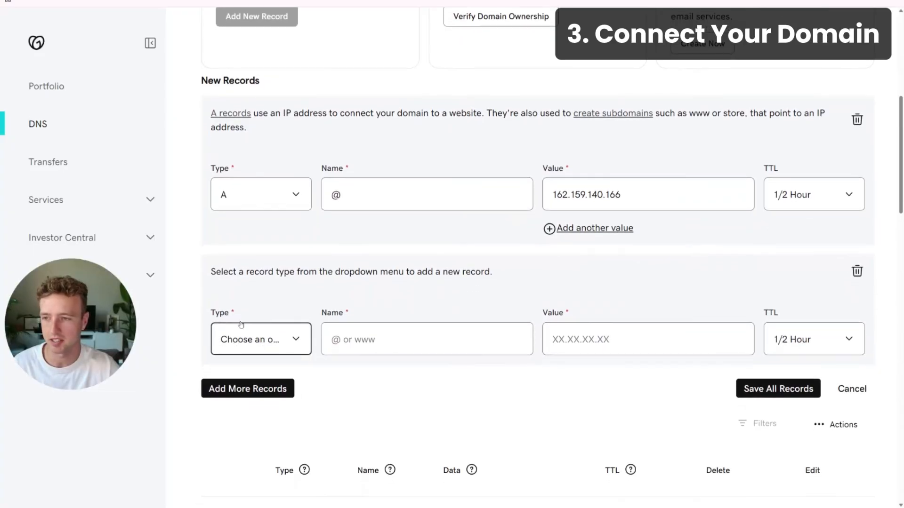
pyautogui.click(241, 324)
pyautogui.click(238, 228)
pyautogui.click(370, 344)
pyautogui.write('www')
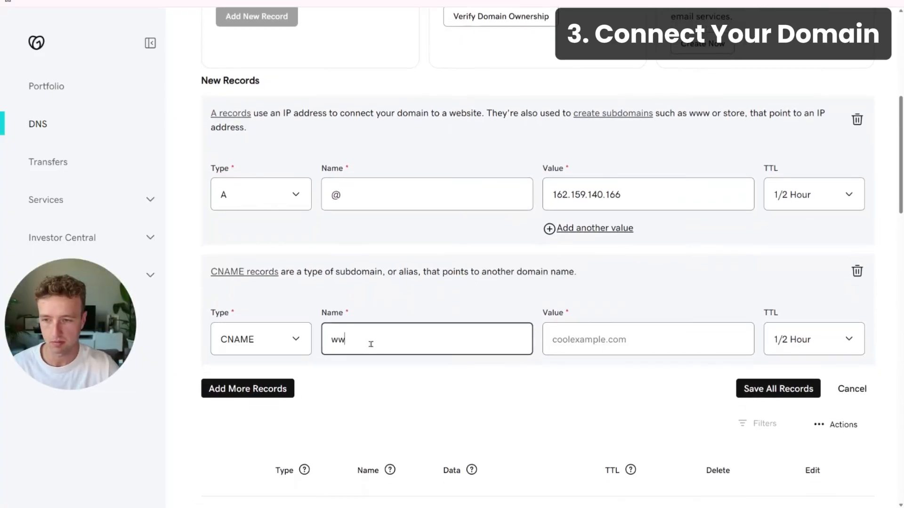
pyautogui.click(609, 344)
pyautogui.hotkey('ctrl', 'v')
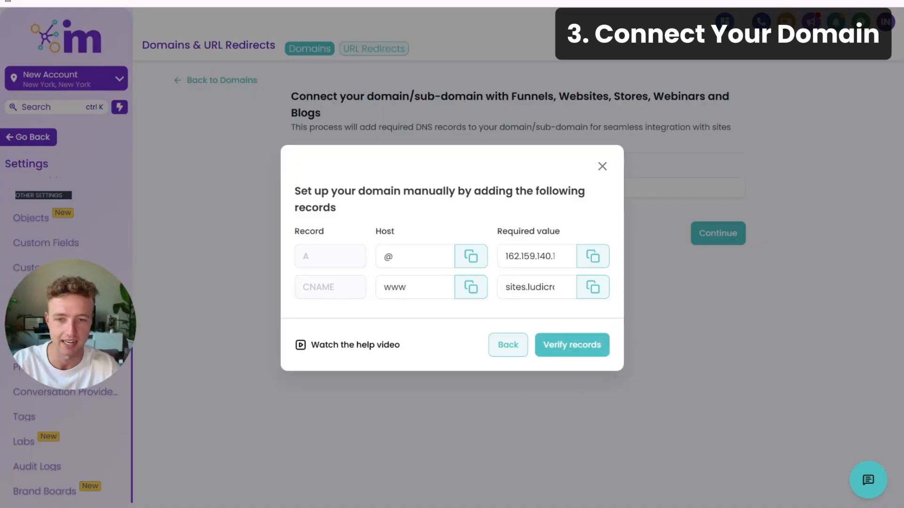
# - Change the domain being connected to go.in-motion-media.com and continue
pyautogui.click(602, 168)
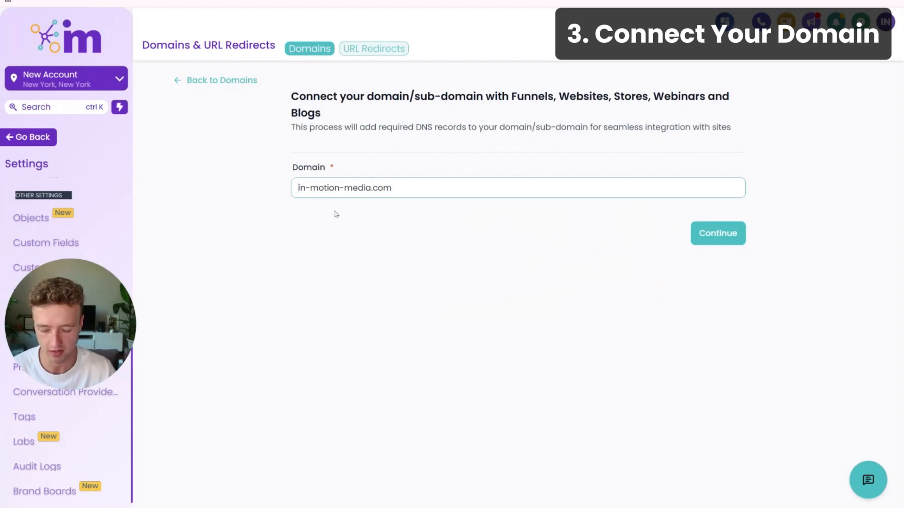
pyautogui.write('word')
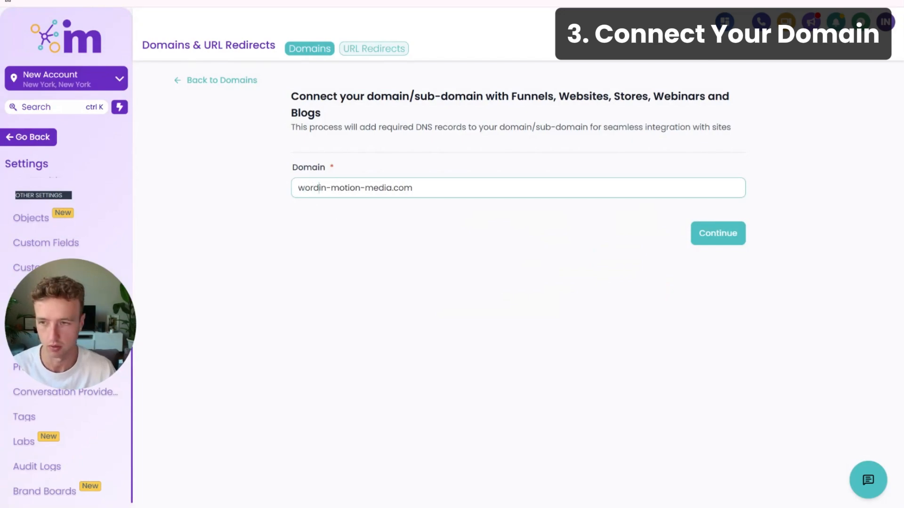
pyautogui.press('BackSpace')
pyautogui.press('BackSpace')
pyautogui.press('BackSpace')
pyautogui.press('BackSpace')
pyautogui.write('go.')
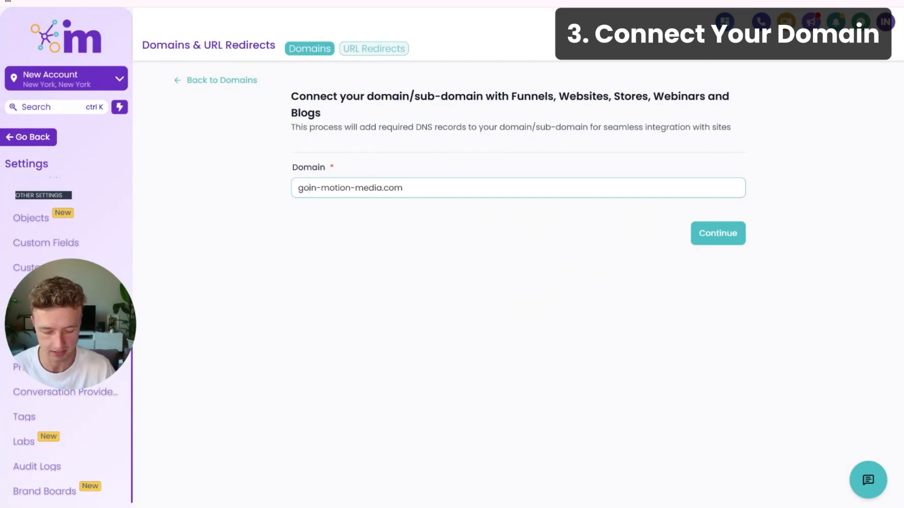
pyautogui.tripleClick(395, 186)
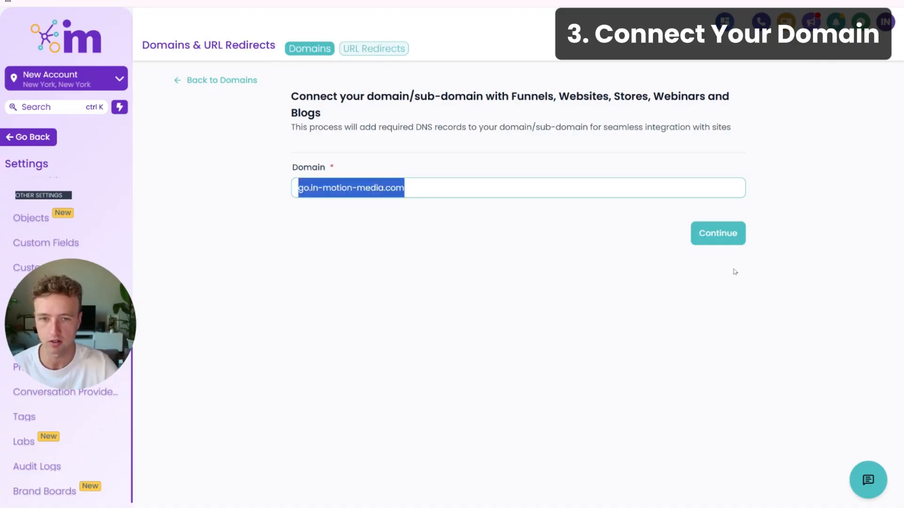
pyautogui.click(716, 233)
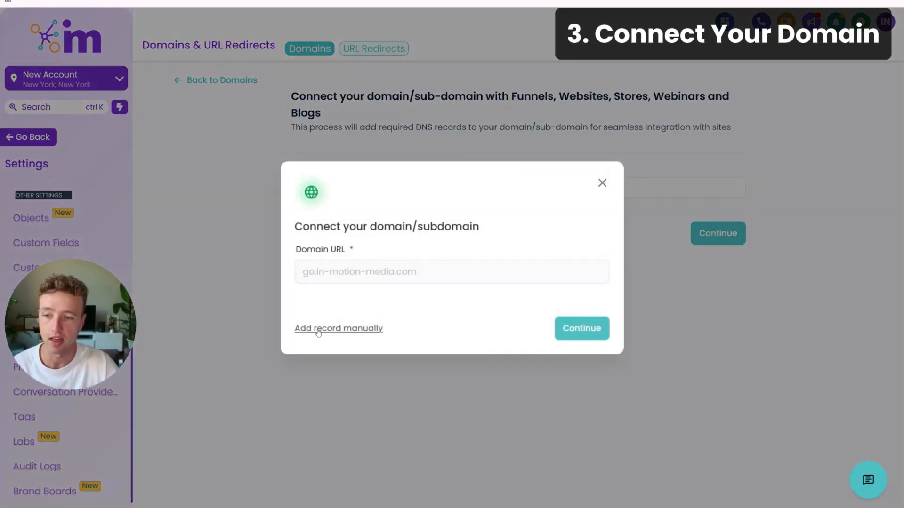
# - Show the manual records and copy the go CNAME's required value, sites.ludicrous.cloud
pyautogui.click(318, 333)
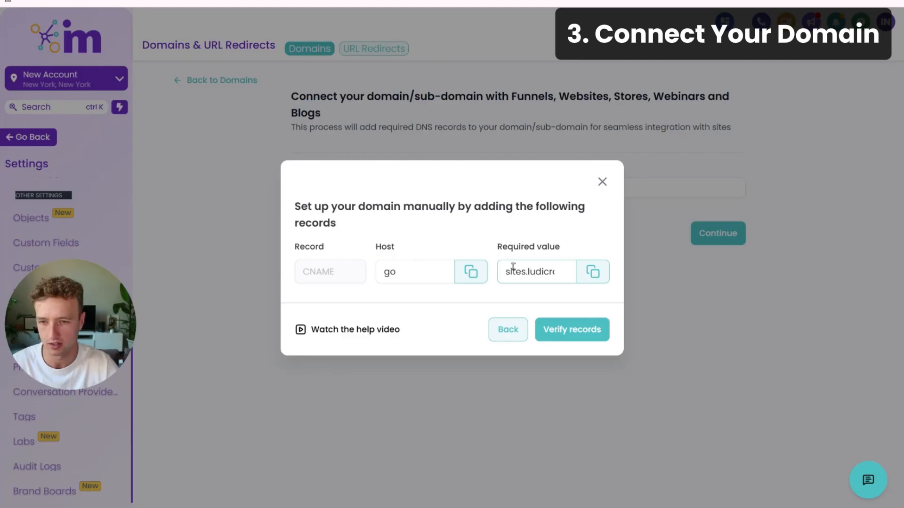
pyautogui.doubleClick(389, 271)
pyautogui.click(591, 280)
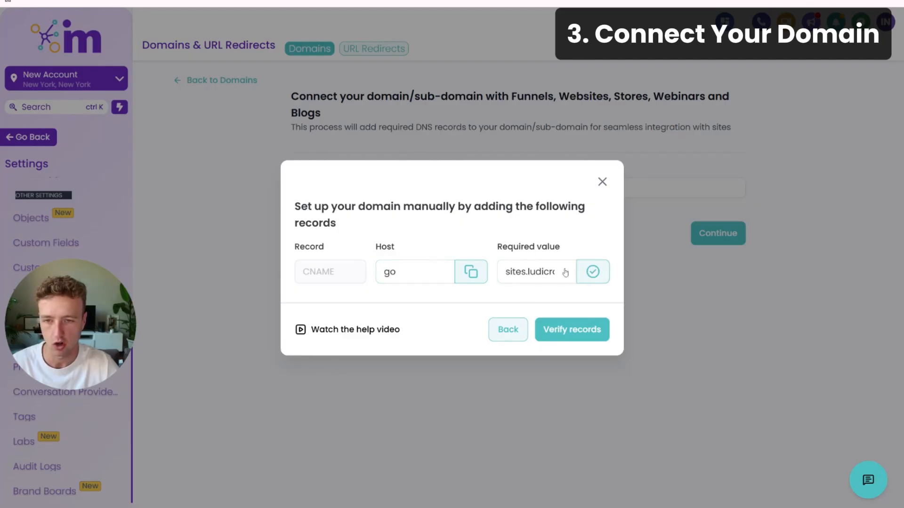
pyautogui.moveTo(504, 272); pyautogui.dragTo(581, 282)
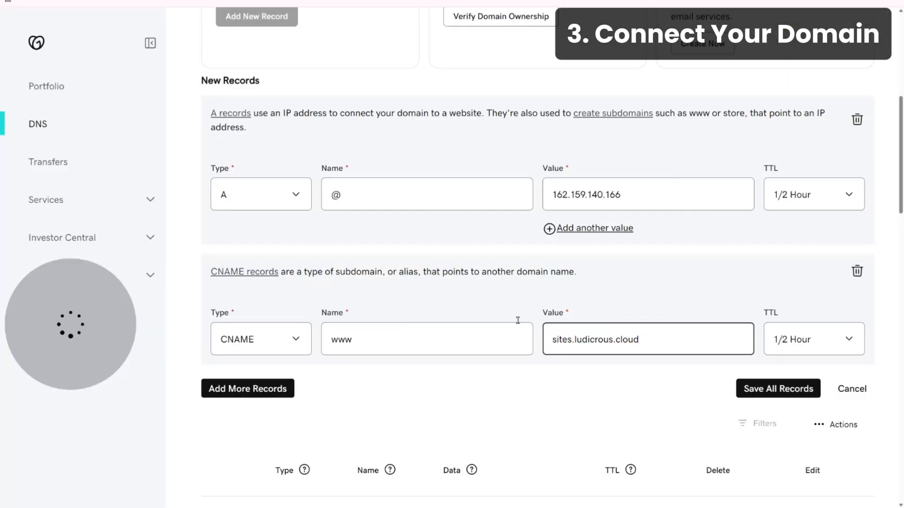
# - Discard the unsaved www CNAME and A record entries in GoDaddy
pyautogui.click(857, 271)
pyautogui.click(856, 121)
pyautogui.scroll(3, 329, 157)
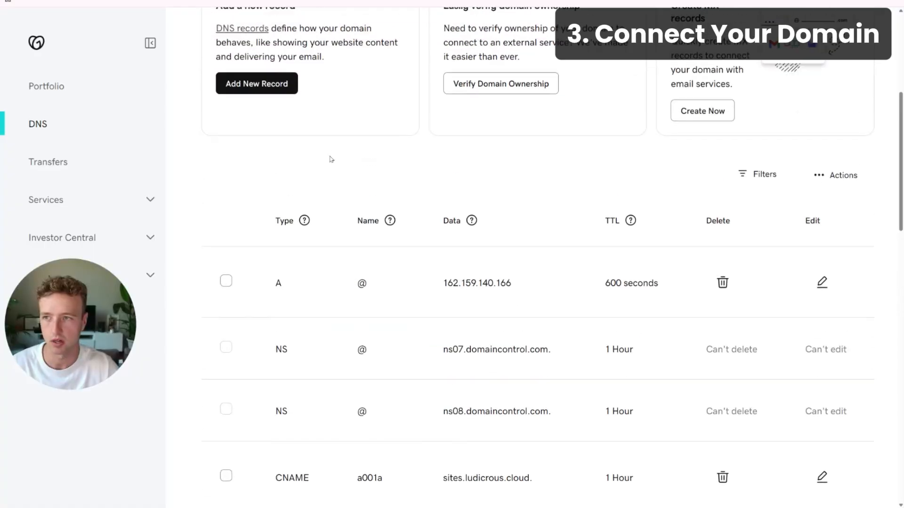
# - Add and save a CNAME record named go pointing to sites.ludicrous.cloud
pyautogui.click(241, 142)
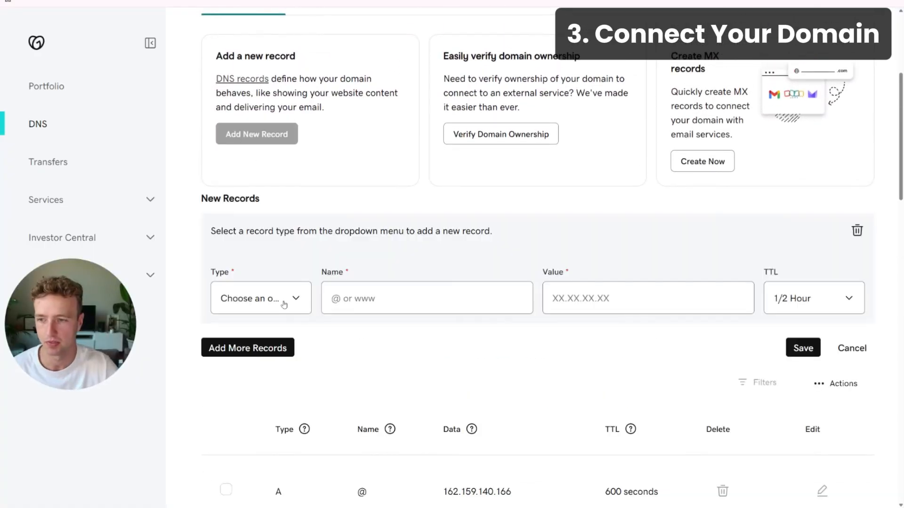
pyautogui.click(282, 304)
pyautogui.click(275, 356)
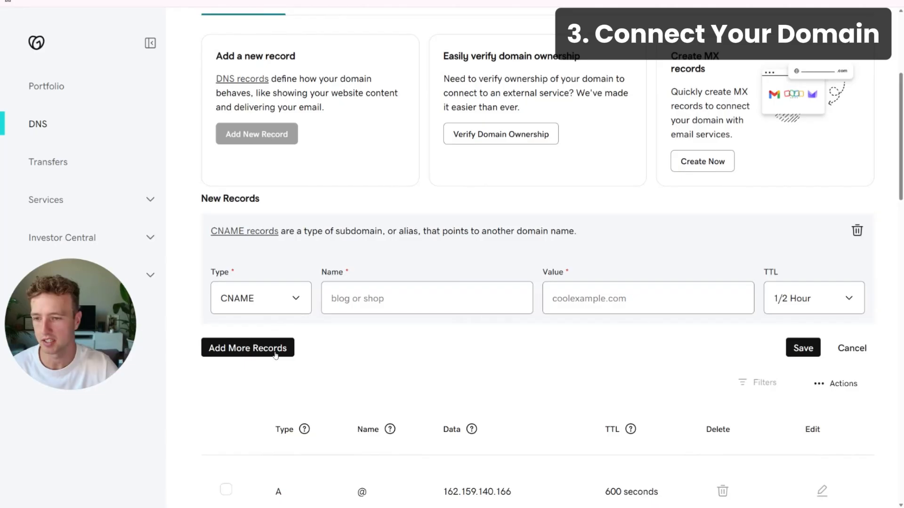
pyautogui.click(360, 302)
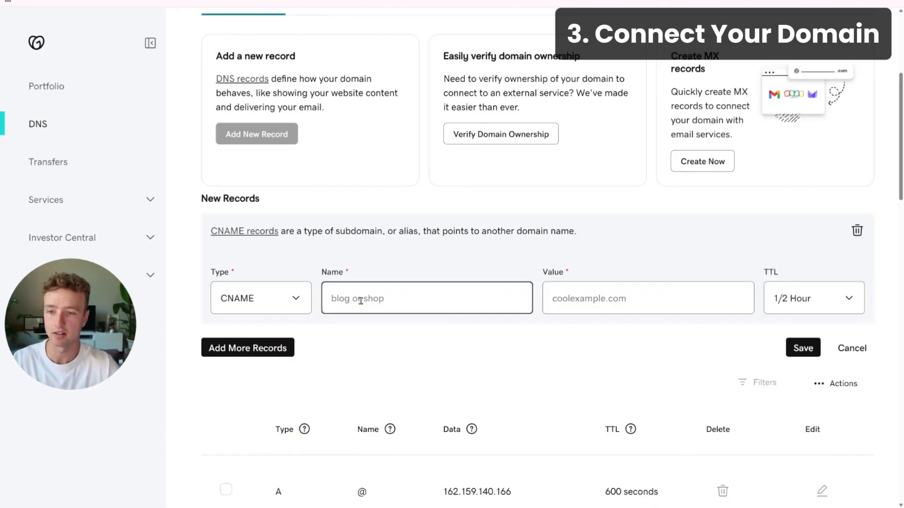
pyautogui.write('go')
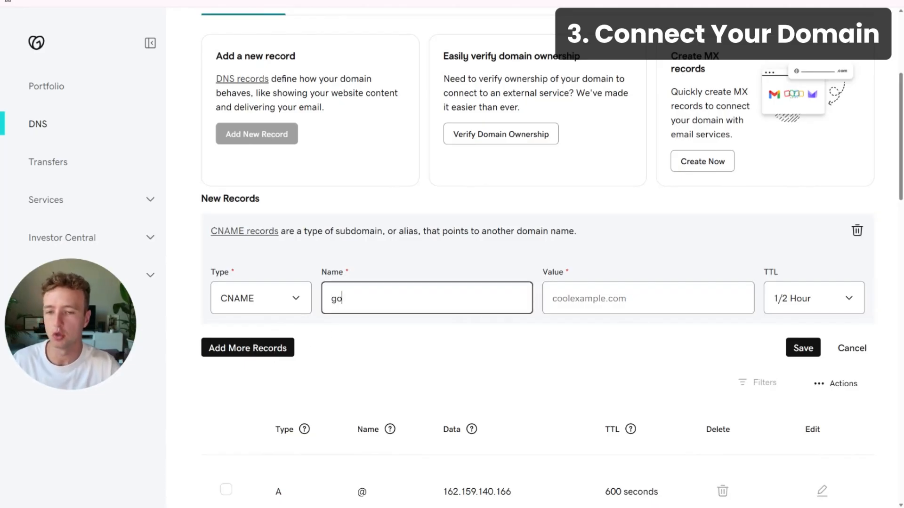
pyautogui.click(575, 297)
pyautogui.hotkey('ctrl', 'v')
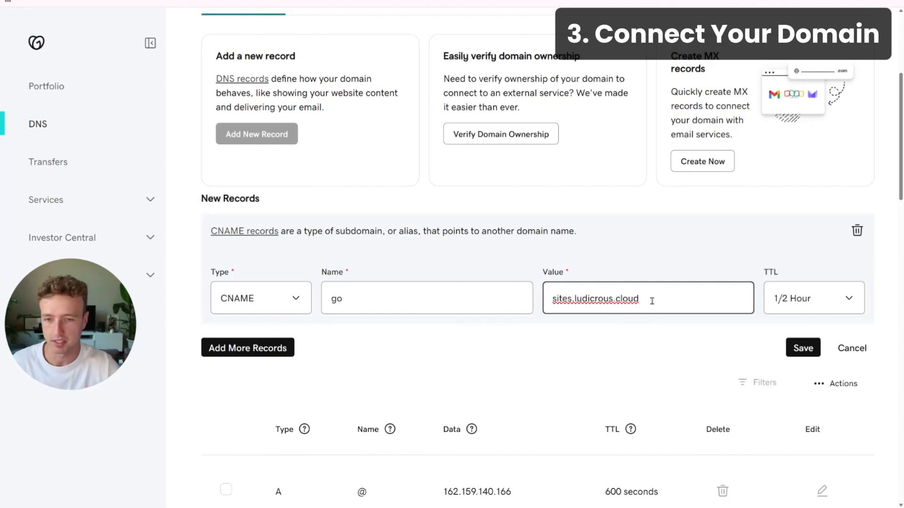
pyautogui.hotkey('ctrl', 'a')
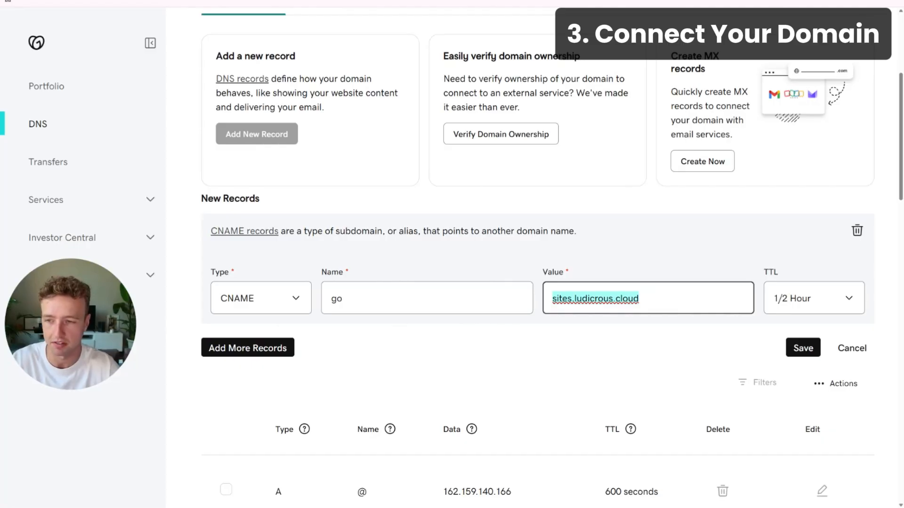
pyautogui.click(803, 348)
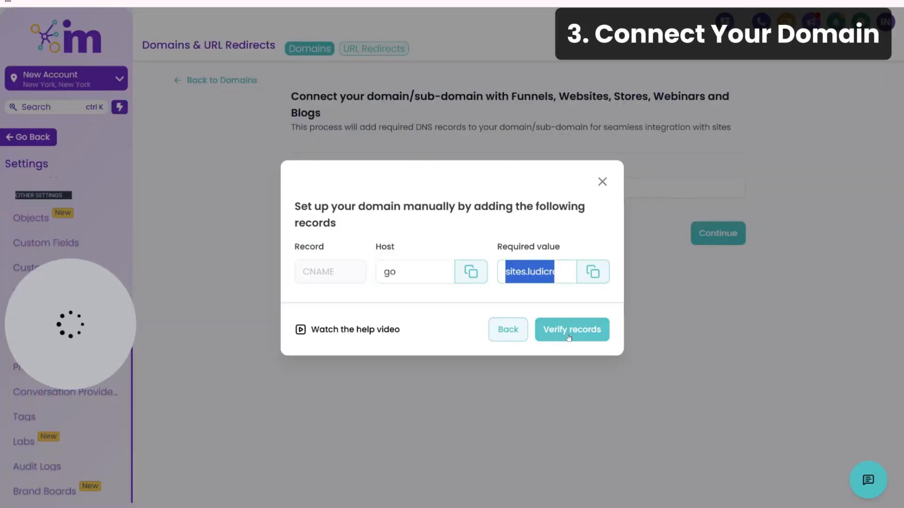
# - Start connecting word.in-motion-media.com as a funnel and website domain
pyautogui.click(602, 182)
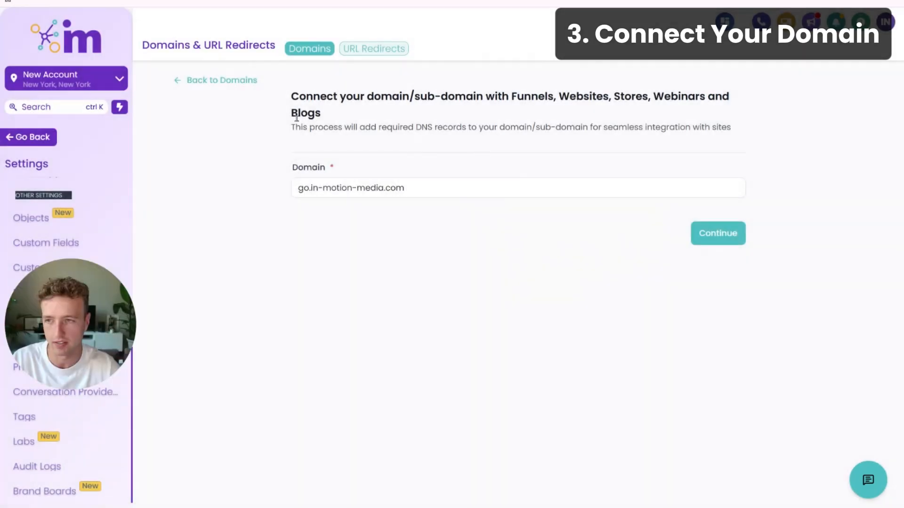
pyautogui.click(180, 81)
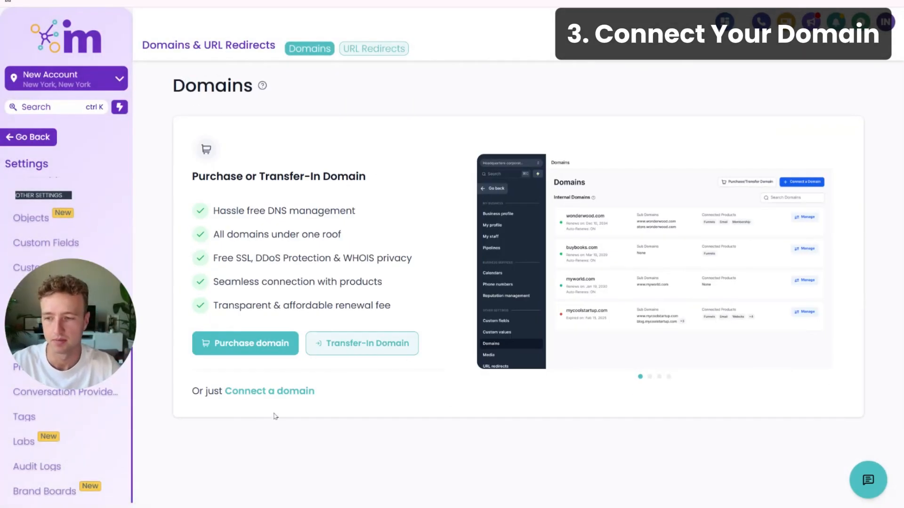
pyautogui.click(263, 394)
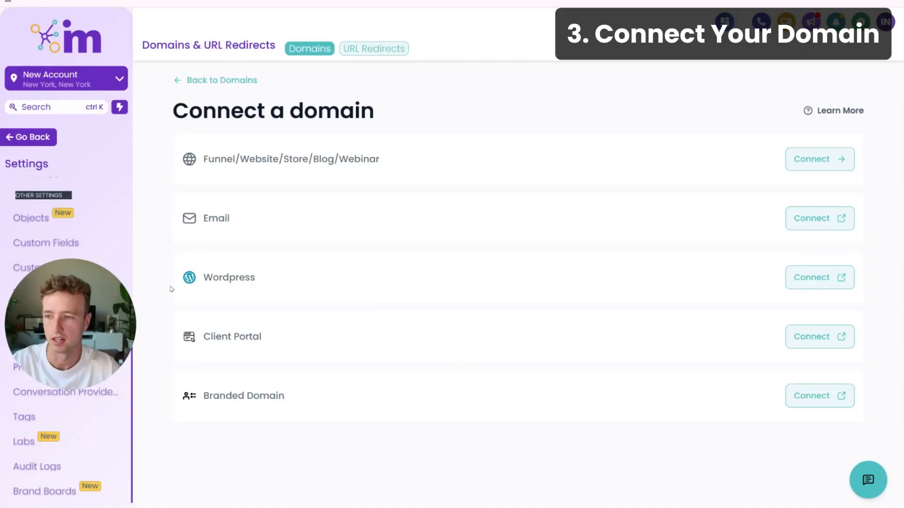
pyautogui.click(813, 160)
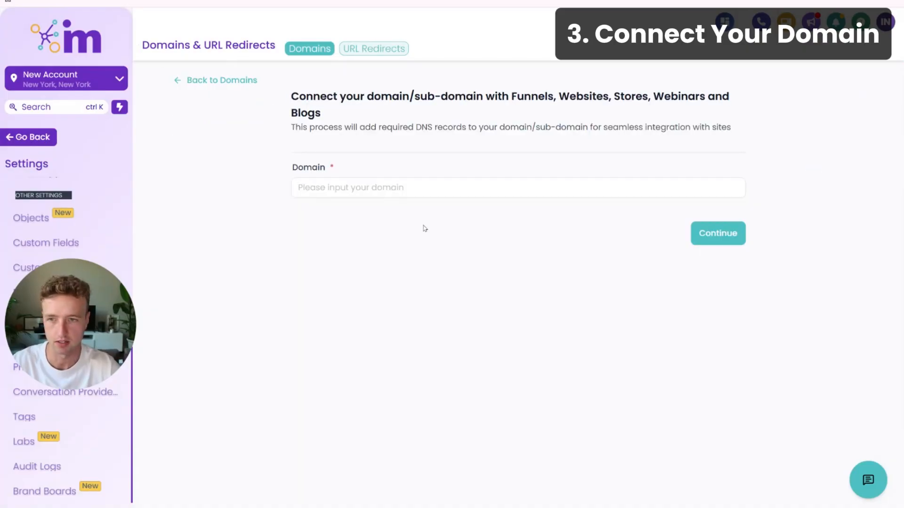
pyautogui.click(361, 186)
pyautogui.write('word')
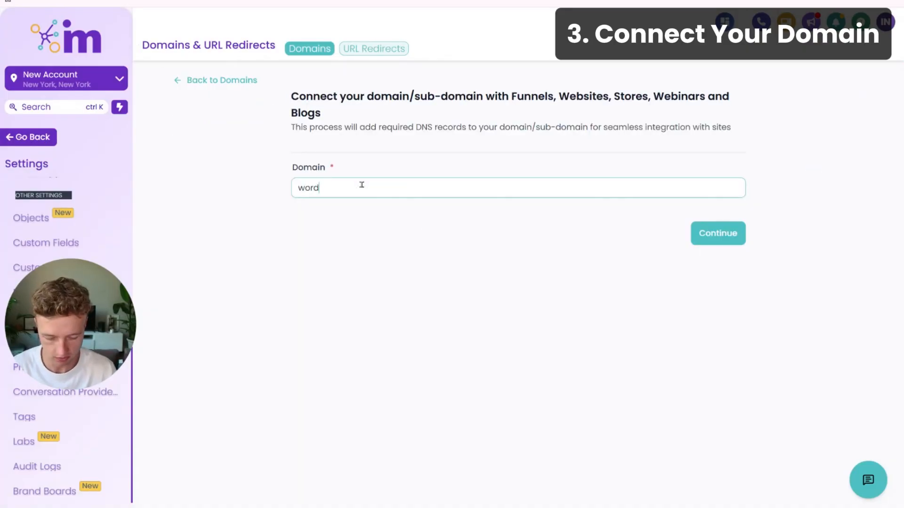
pyautogui.write('.in-mo')
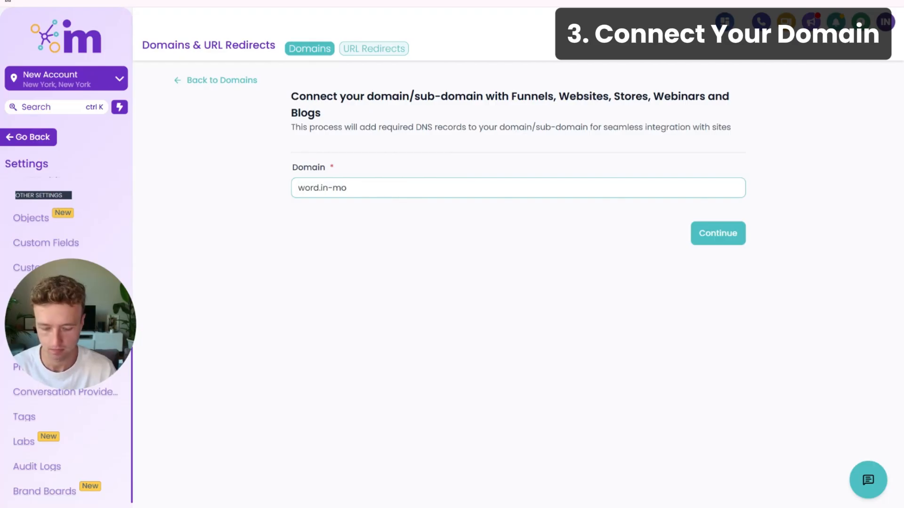
pyautogui.write('ition-media.com')
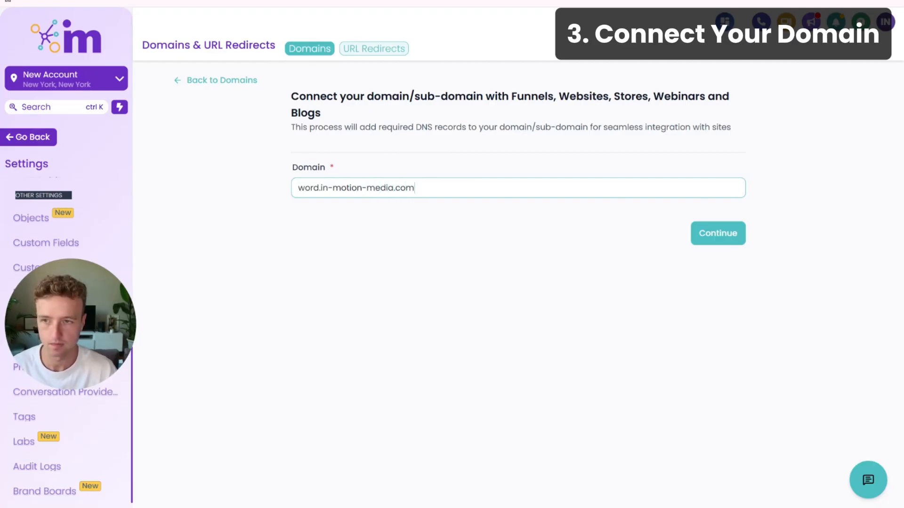
pyautogui.click(718, 234)
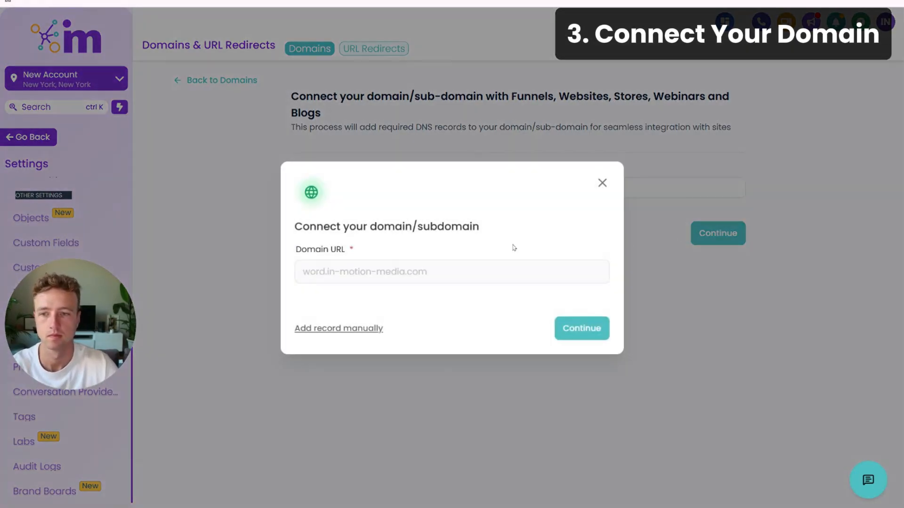
# - Verify the word subdomain's DNS records and return to the Domains list
pyautogui.click(348, 328)
pyautogui.click(567, 337)
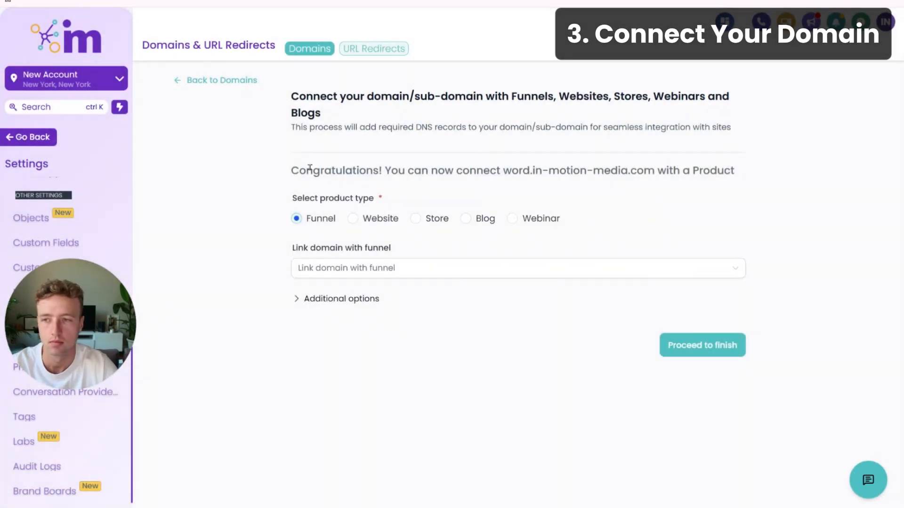
pyautogui.click(219, 81)
pyautogui.scroll(-1, 430, 237)
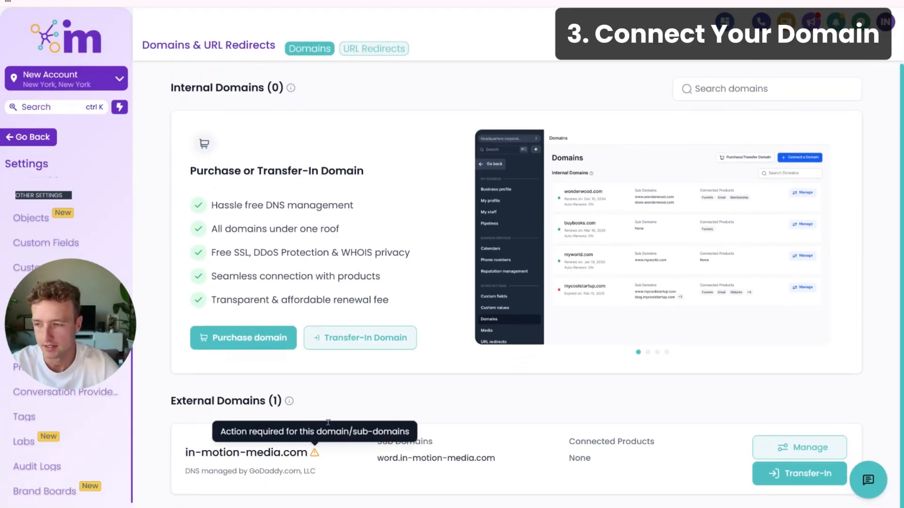
pyautogui.moveTo(124, 318); pyautogui.dragTo(826, 391)
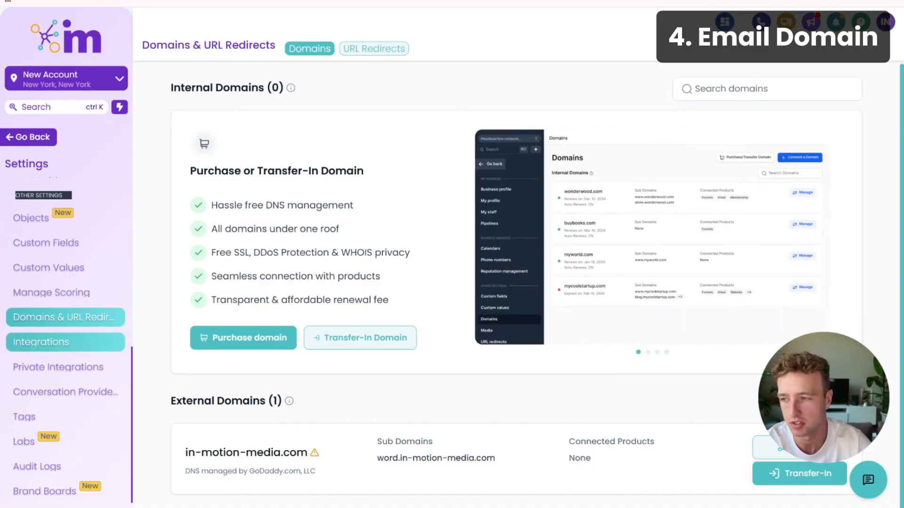
# - Go to Settings > Email Services and start creating a dedicated sending domain
pyautogui.click(34, 137)
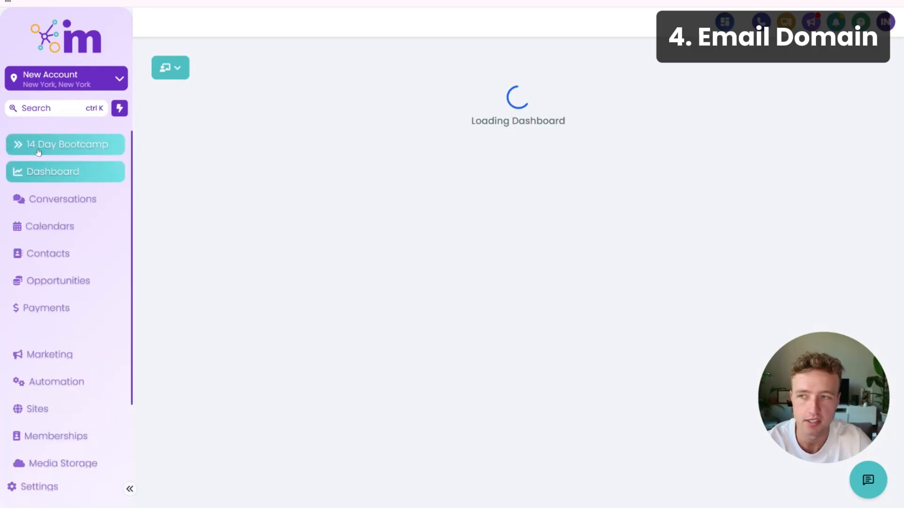
pyautogui.click(41, 494)
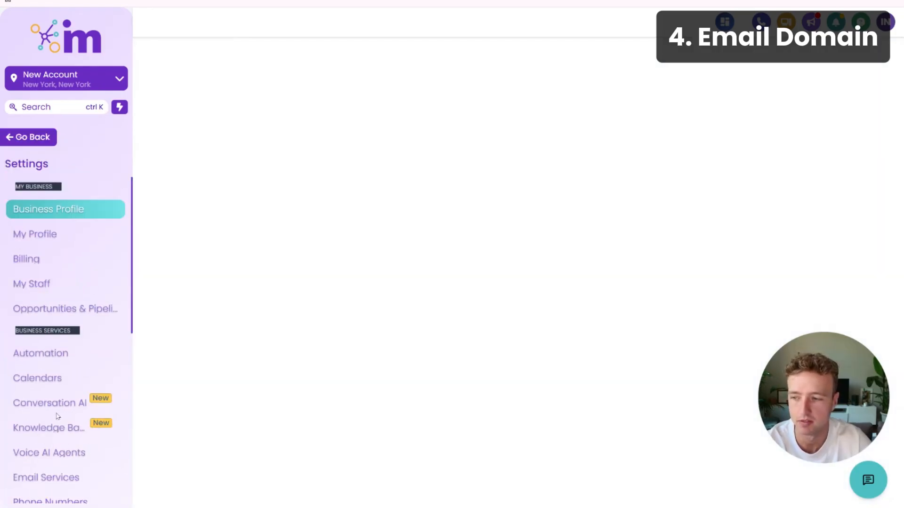
pyautogui.scroll(-4, 56, 417)
pyautogui.click(66, 324)
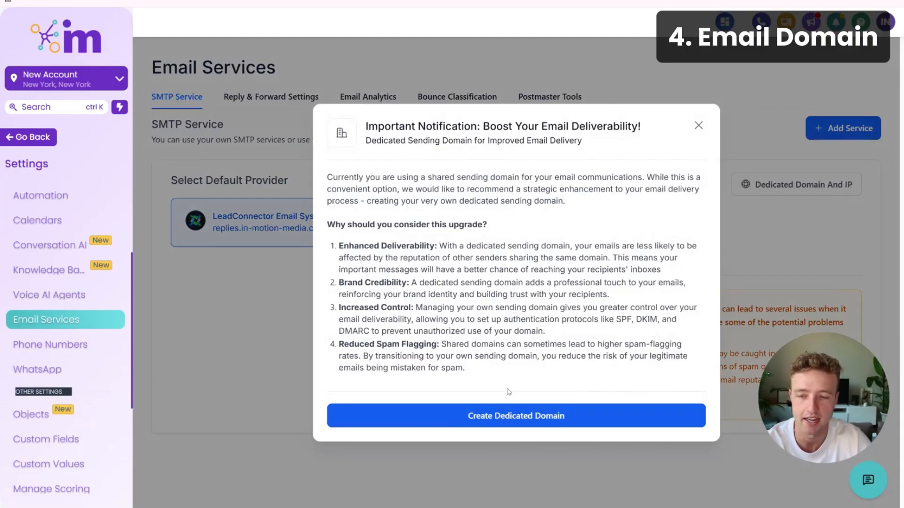
pyautogui.moveTo(464, 368); pyautogui.dragTo(327, 222)
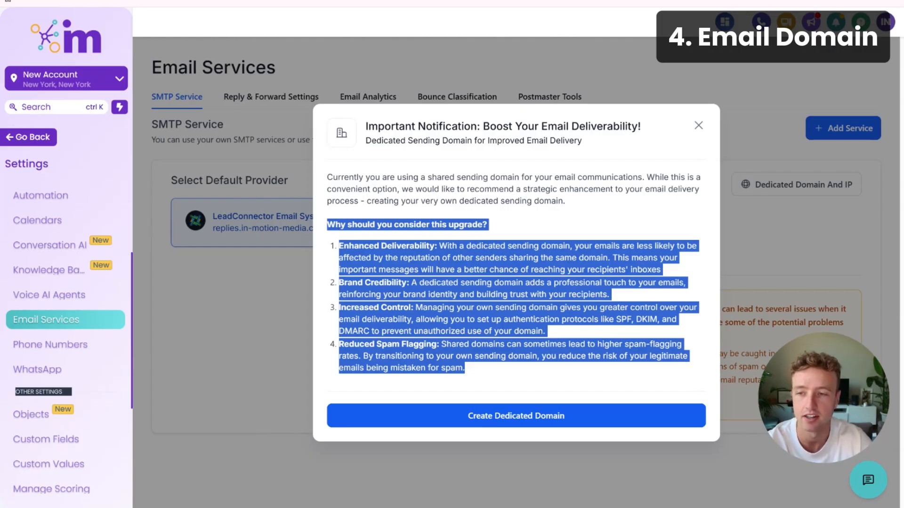
pyautogui.click(473, 417)
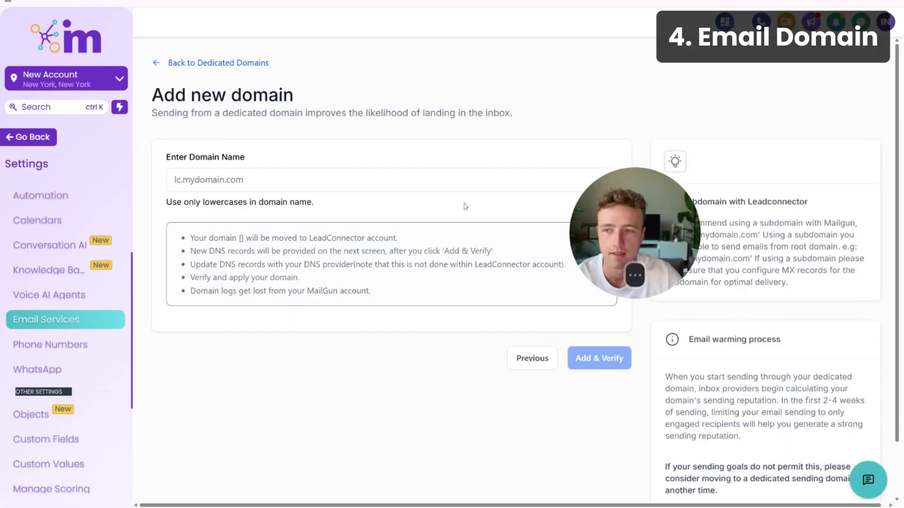
# - Type in-motion-media.com as the dedicated domain name
pyautogui.click(186, 177)
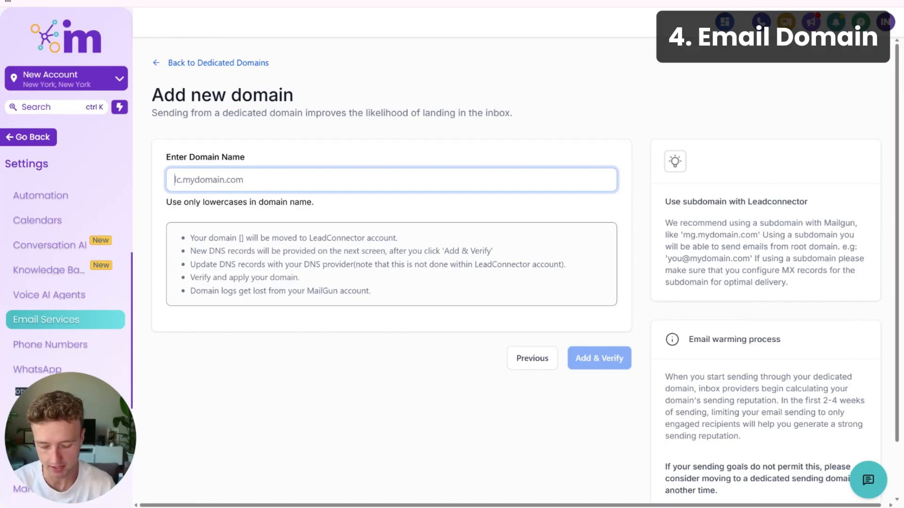
pyautogui.write('in-motion-m')
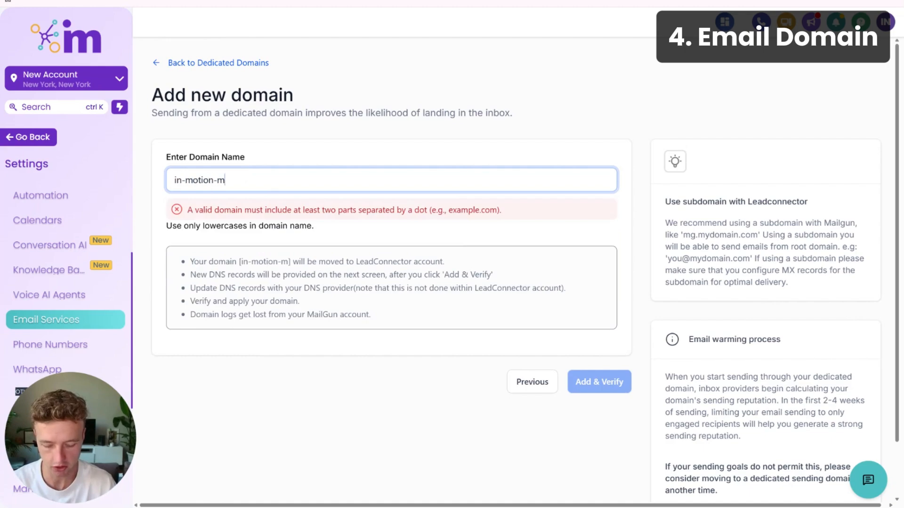
pyautogui.write('edia.')
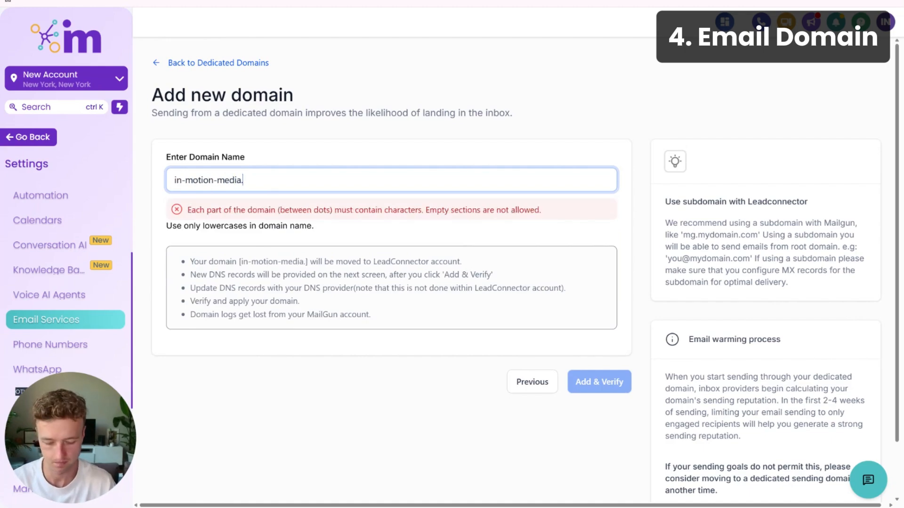
pyautogui.write('com')
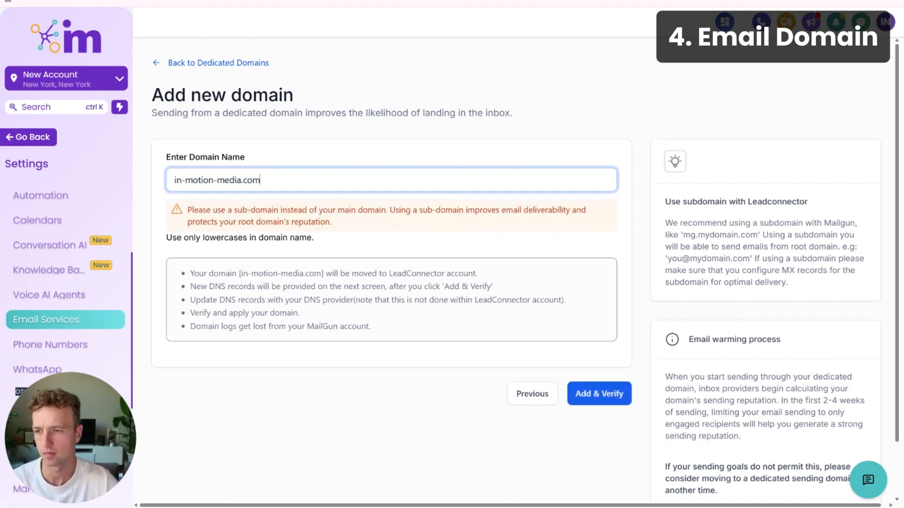
pyautogui.click(176, 181)
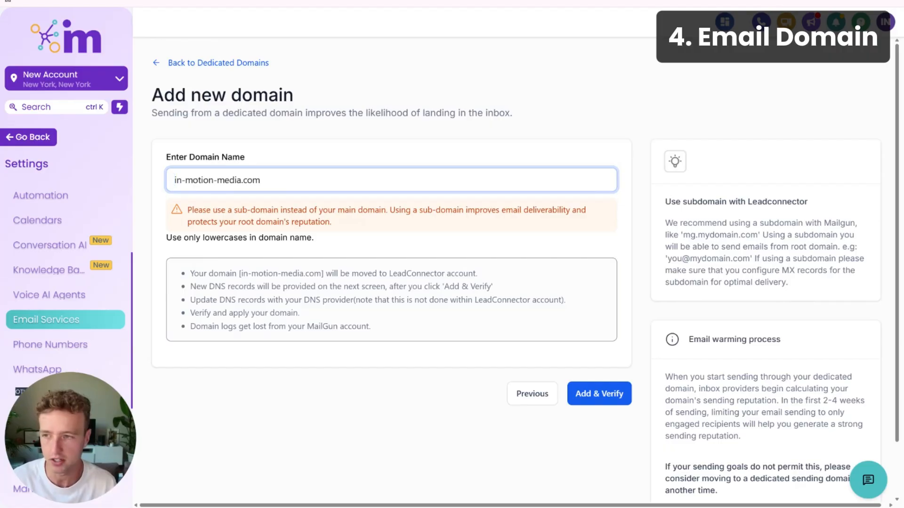
# - Try email. and info as subdomain prefixes before the domain name
pyautogui.write('email.')
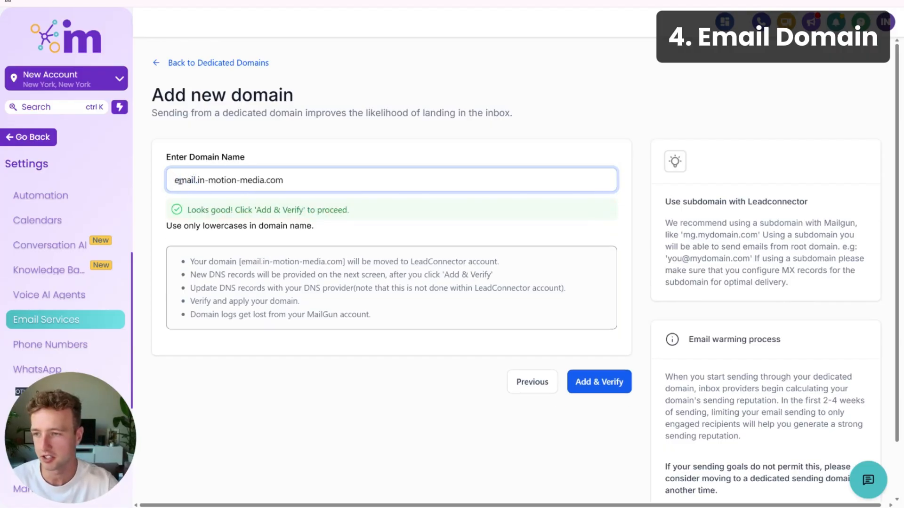
pyautogui.moveTo(174, 182); pyautogui.dragTo(310, 184)
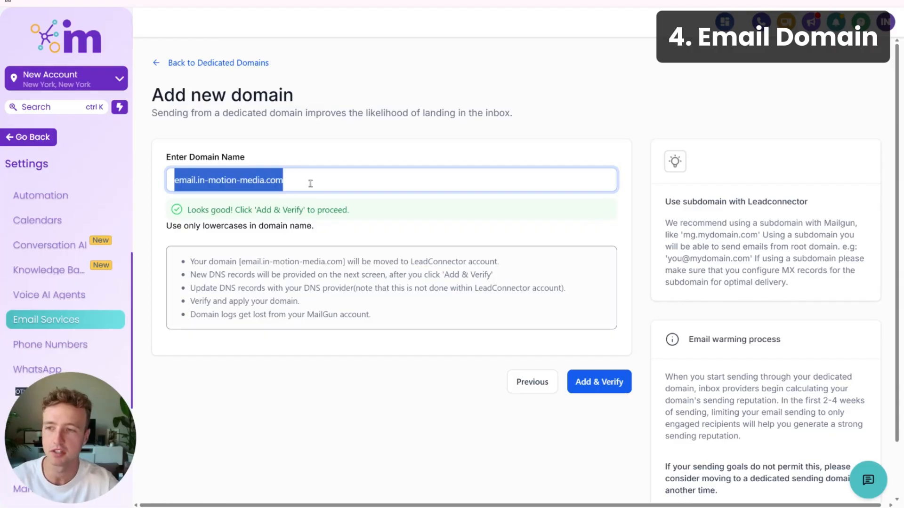
pyautogui.click(310, 184)
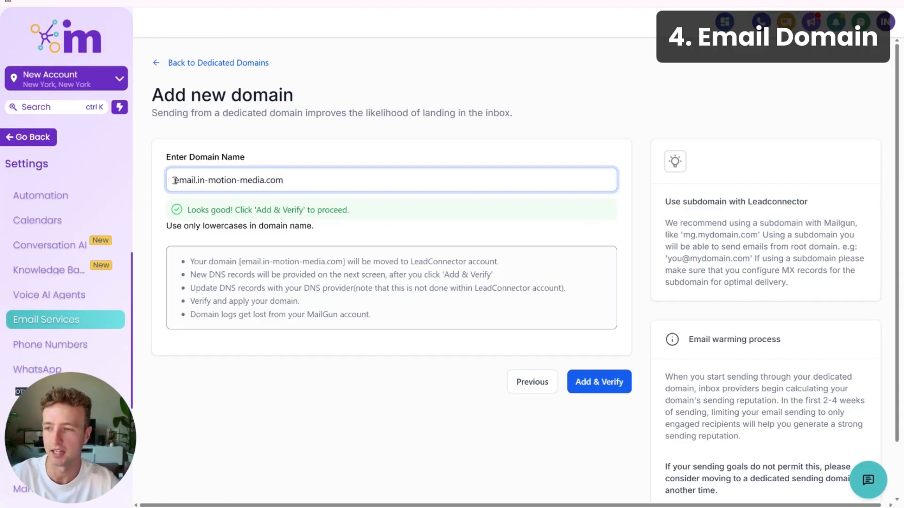
pyautogui.moveTo(174, 180); pyautogui.dragTo(317, 188)
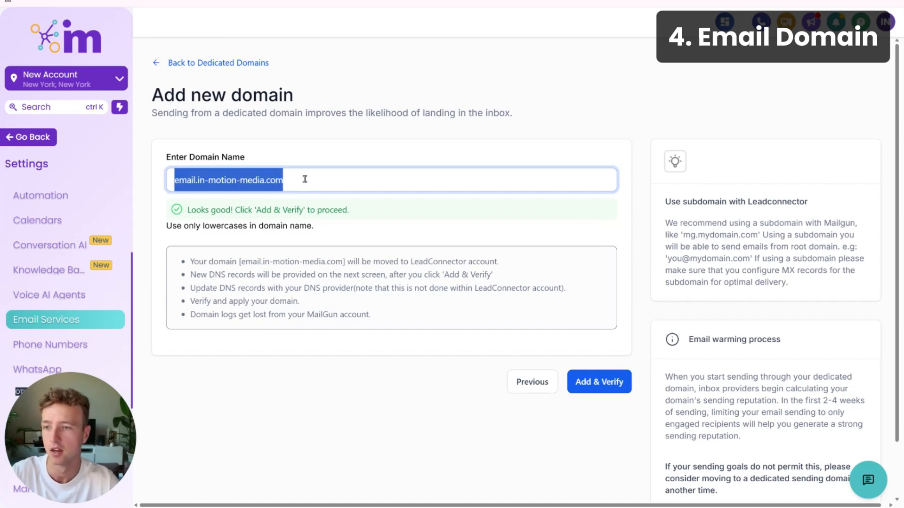
pyautogui.click(304, 180)
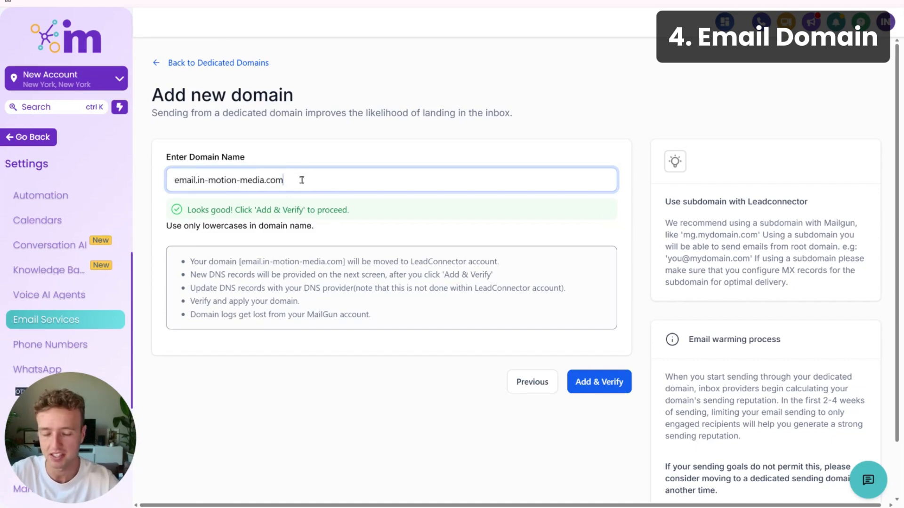
pyautogui.doubleClick(193, 180)
pyautogui.write('info')
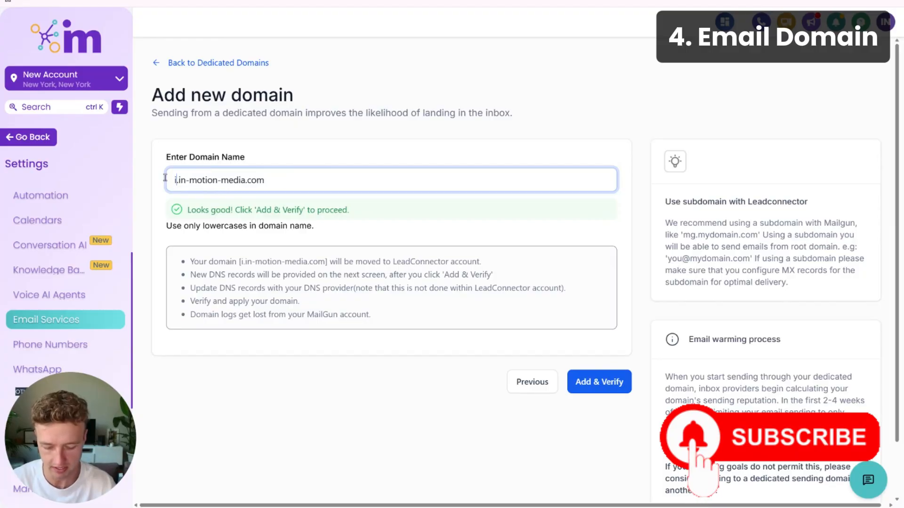
pyautogui.press('BackSpace')
pyautogui.press('BackSpace')
pyautogui.press('BackSpace')
pyautogui.press('BackSpace')
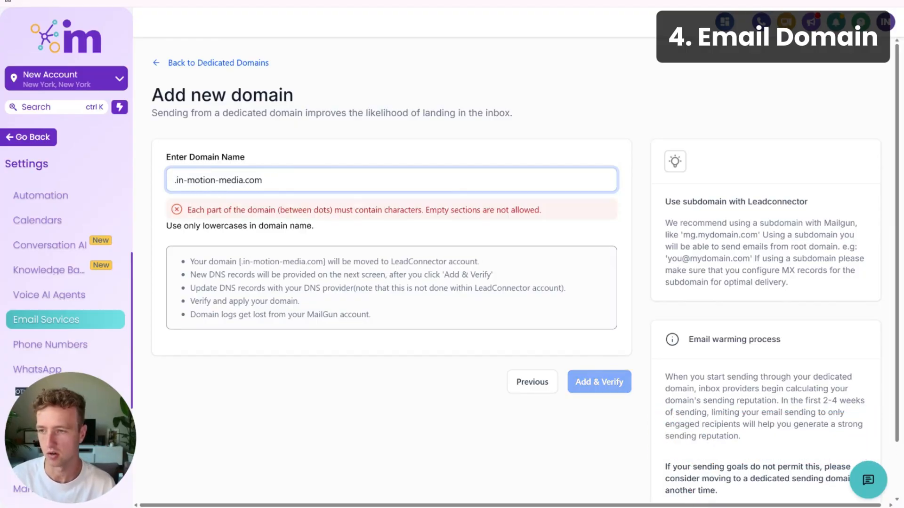
# - Settle on the lc prefix so the domain reads lc.in-motion-media.com
pyautogui.write('lc')
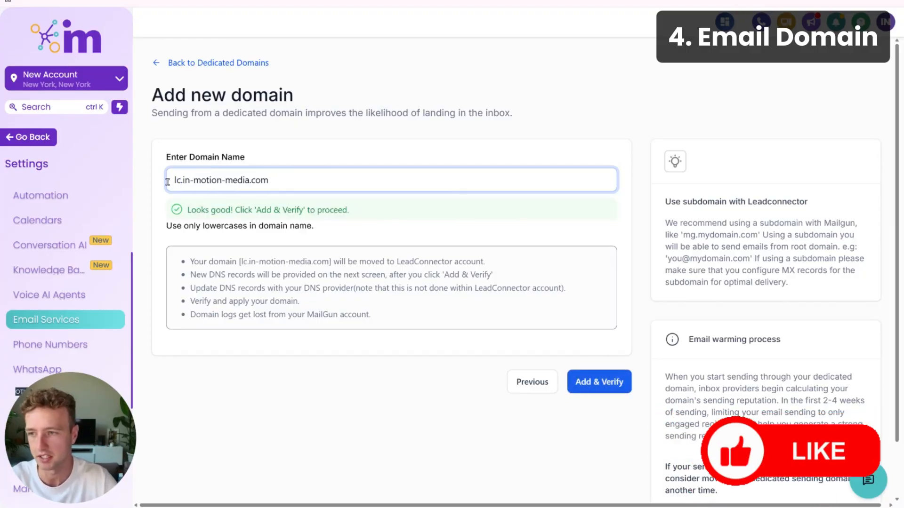
pyautogui.moveTo(181, 181); pyautogui.dragTo(174, 179)
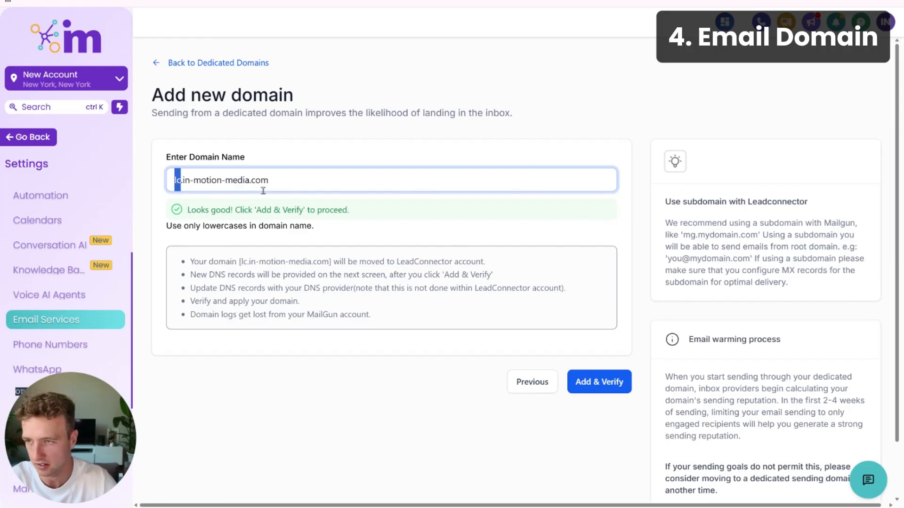
pyautogui.click(292, 180)
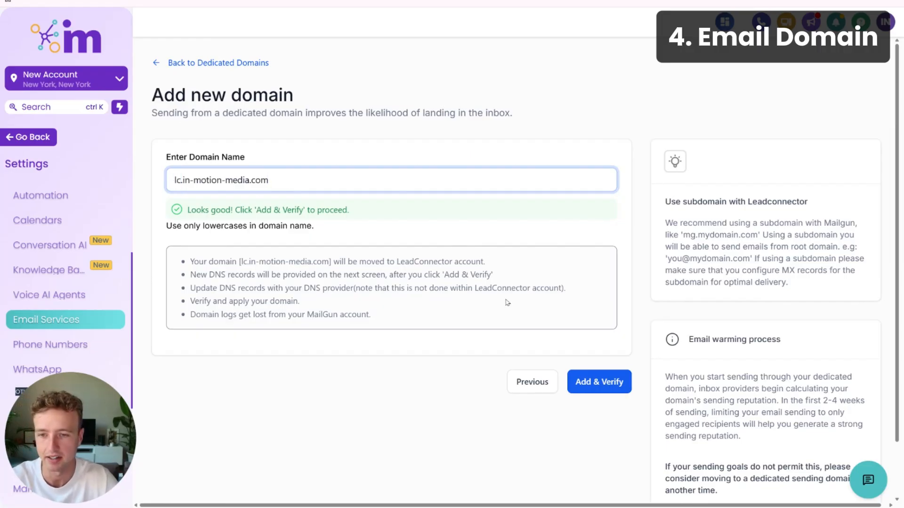
pyautogui.moveTo(477, 285); pyautogui.dragTo(540, 300)
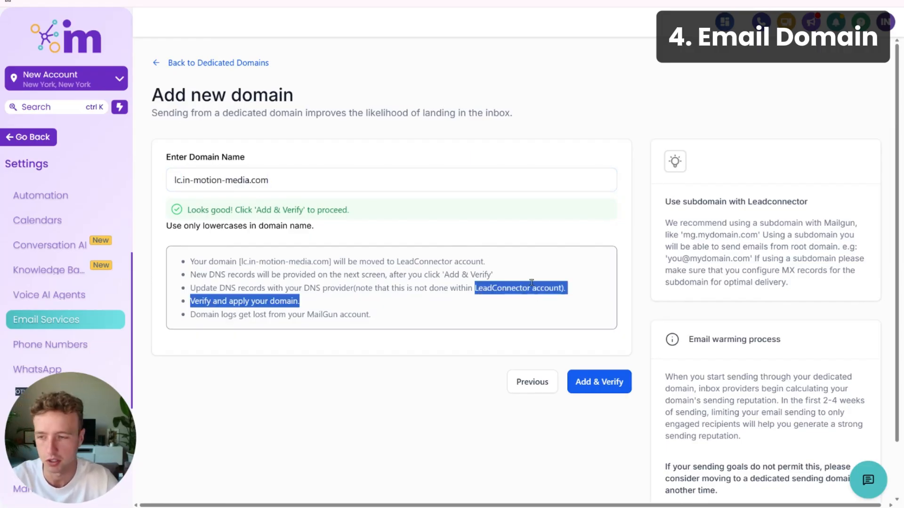
pyautogui.click(517, 254)
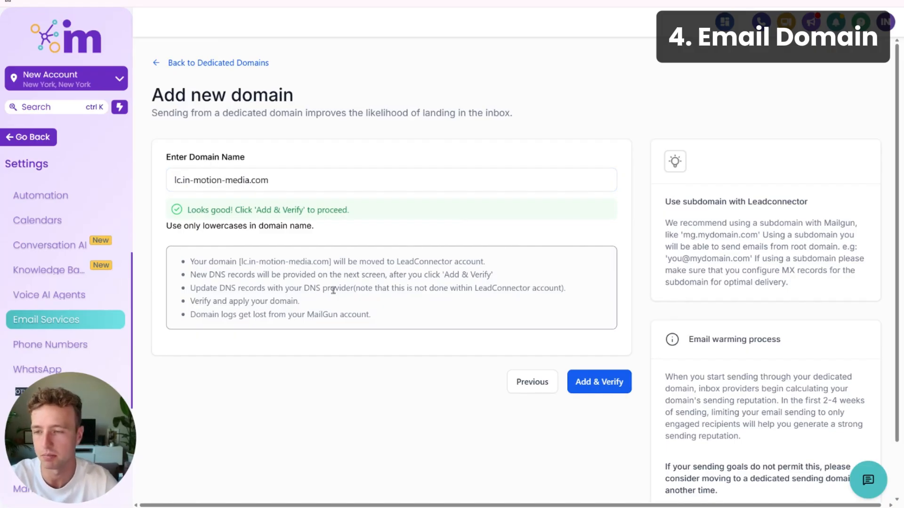
pyautogui.click(242, 181)
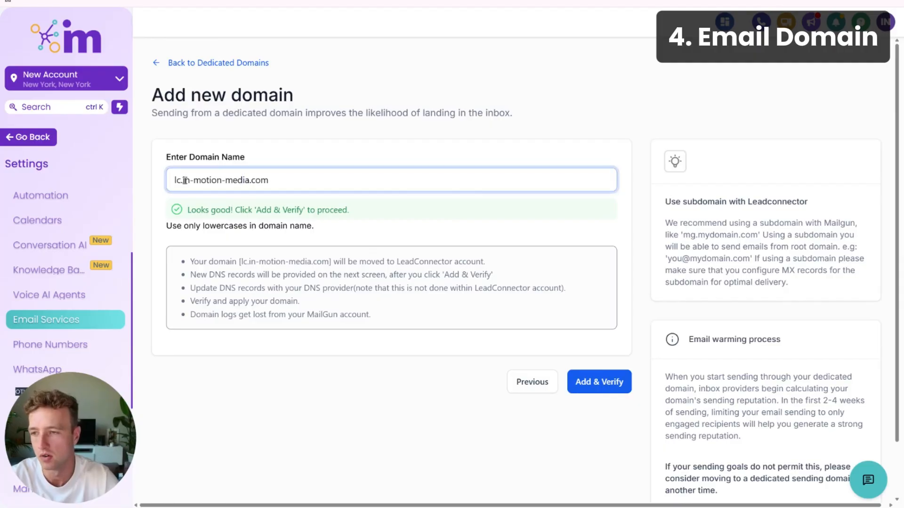
pyautogui.moveTo(174, 179)
pyautogui.mouseDown()
pyautogui.moveTo(229, 181)
pyautogui.moveTo(191, 180)
pyautogui.mouseUp()
pyautogui.click(206, 180)
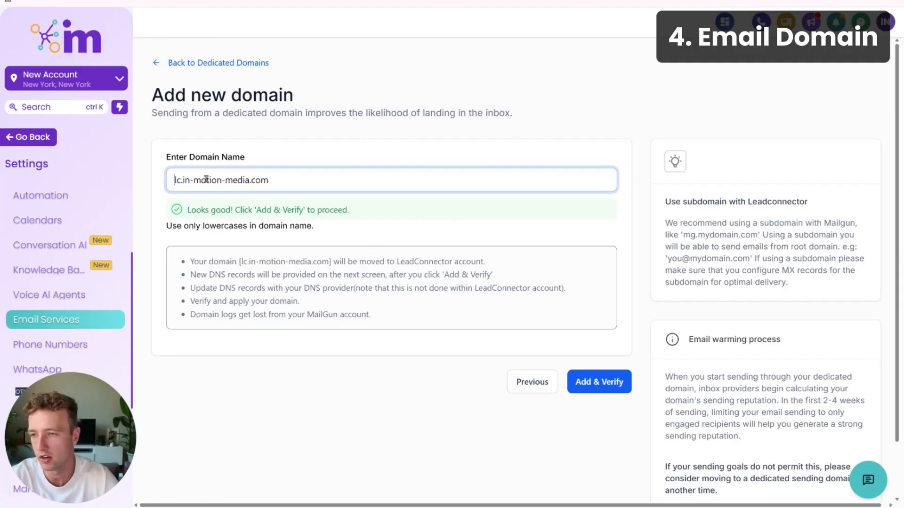
pyautogui.moveTo(293, 185); pyautogui.dragTo(373, 180)
pyautogui.click(183, 180)
pyautogui.click(376, 182)
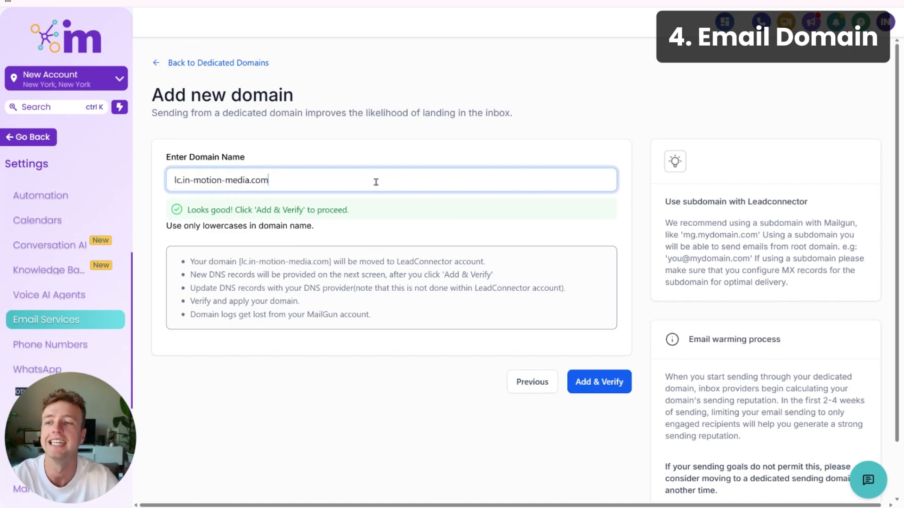
pyautogui.click(182, 180)
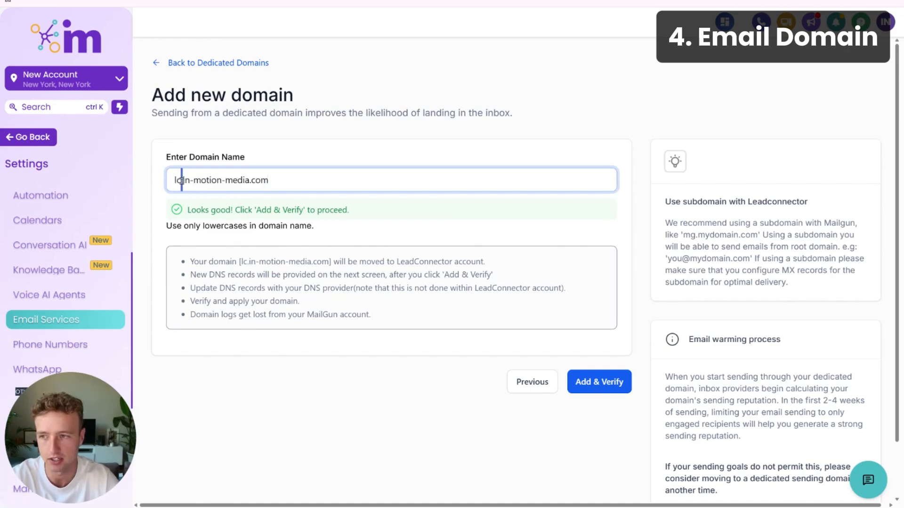
# - Add lc.in-motion-media.com as the sending domain and begin verifying its MX and SPF records
pyautogui.click(596, 383)
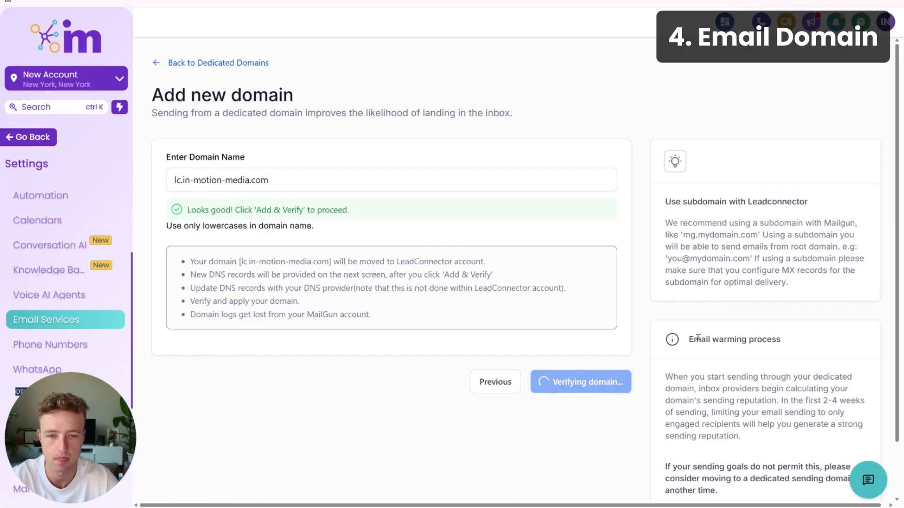
pyautogui.scroll(-1, 767, 318)
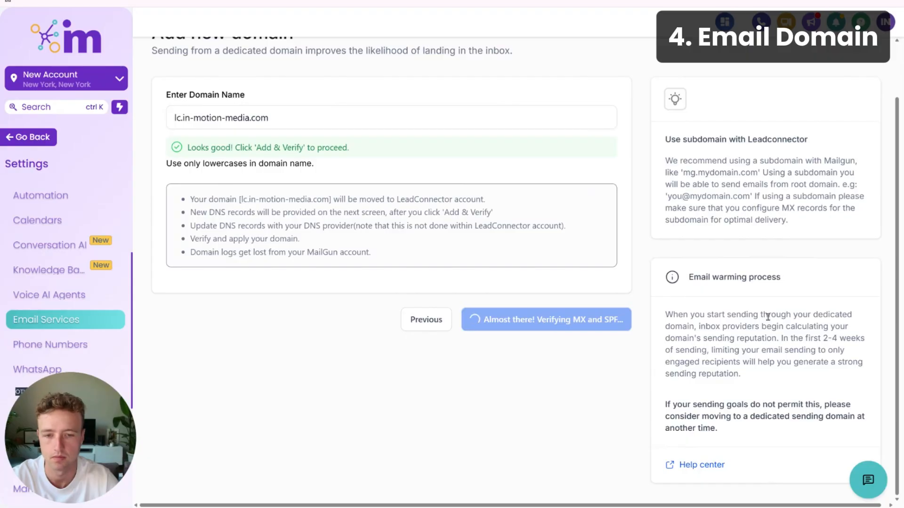
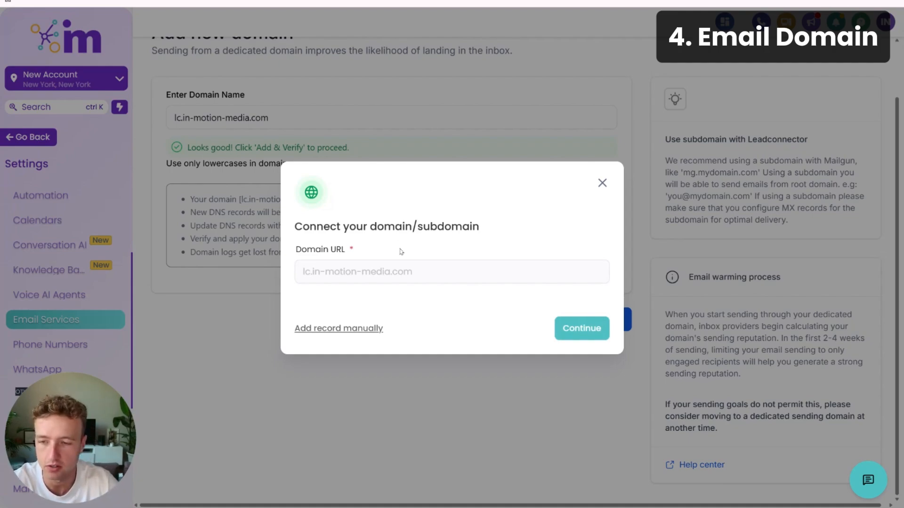
# - Show the DNS records for lc.in-motion-media.com to add manually and submit them for verification
pyautogui.click(345, 330)
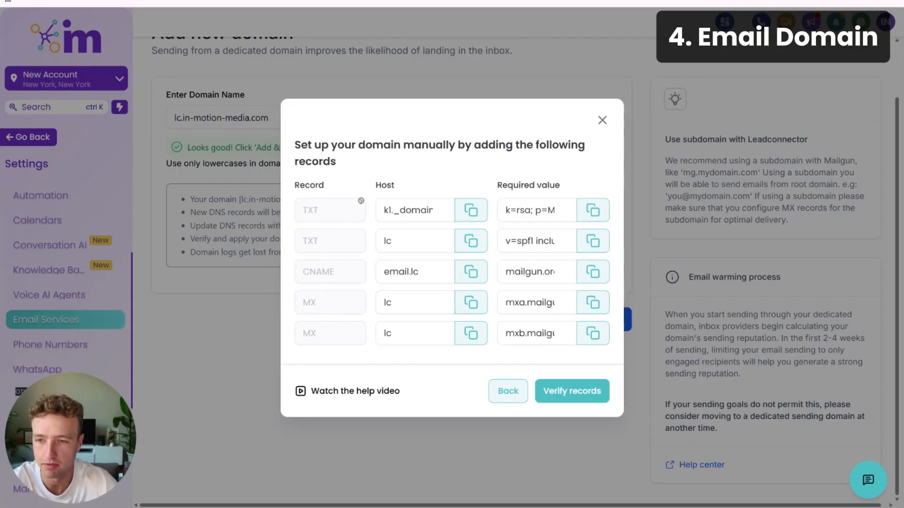
pyautogui.click(565, 394)
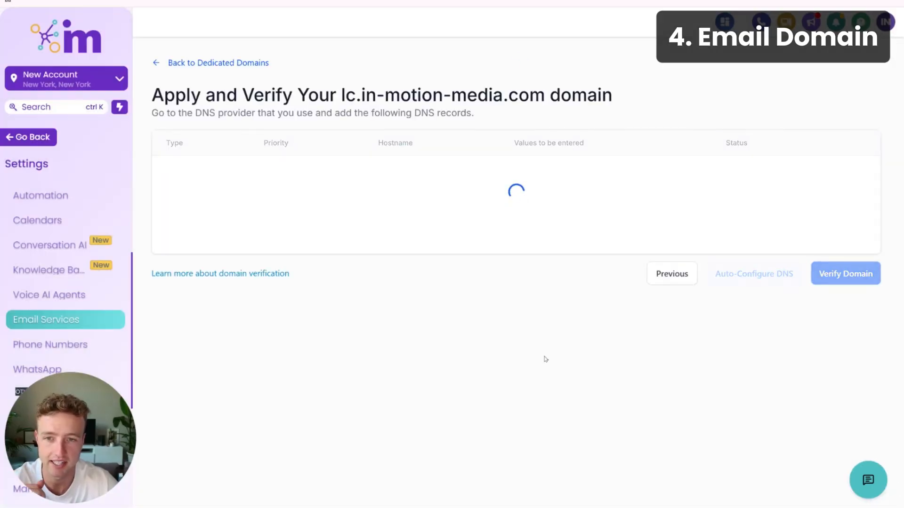
# - Review the six required DNS records in the table, all still marked Not Verified
pyautogui.scroll(-2, 552, 349)
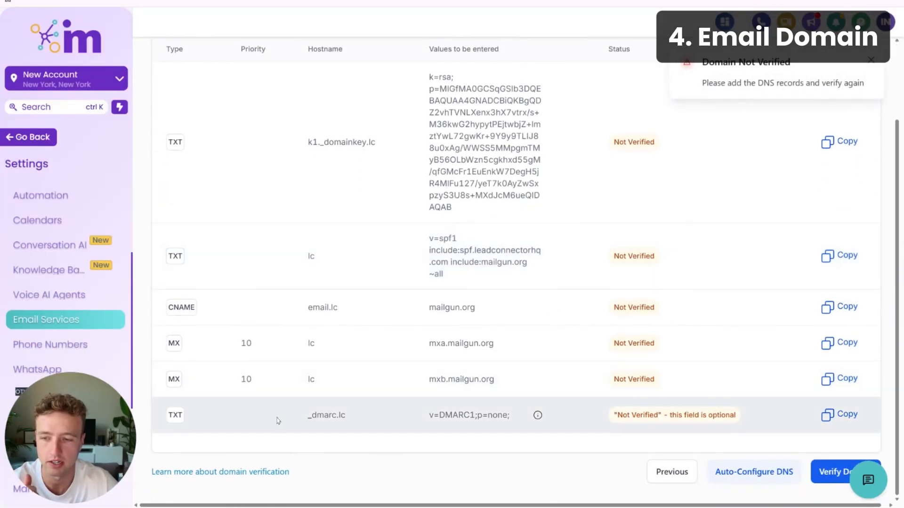
pyautogui.moveTo(307, 415); pyautogui.dragTo(769, 418)
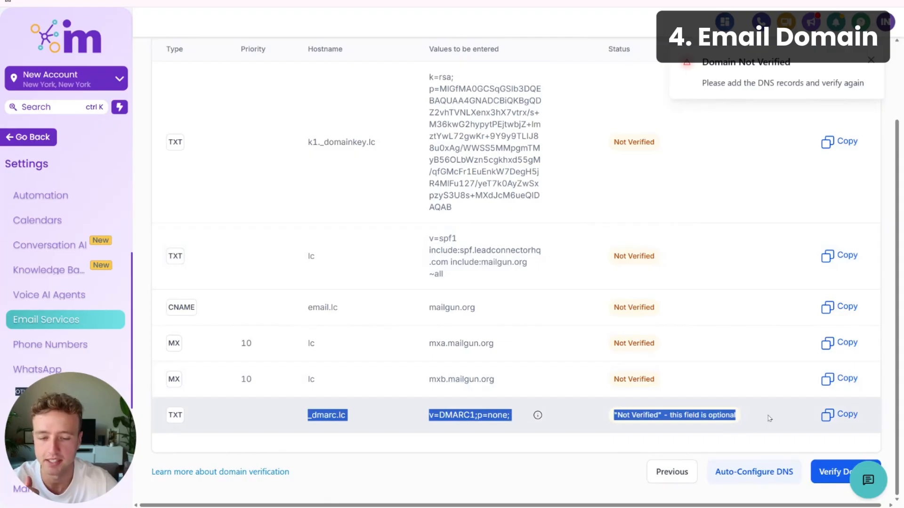
pyautogui.scroll(2, 747, 406)
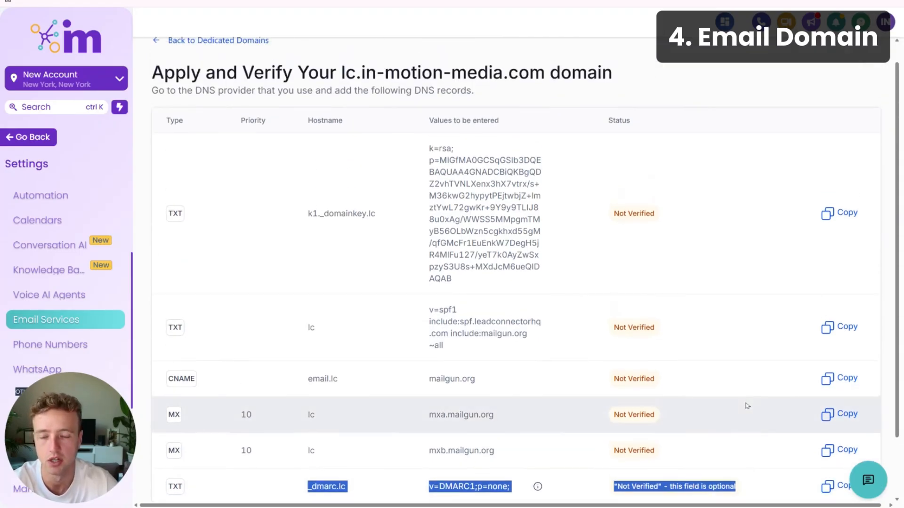
pyautogui.scroll(-2, 747, 406)
pyautogui.scroll(1, 747, 406)
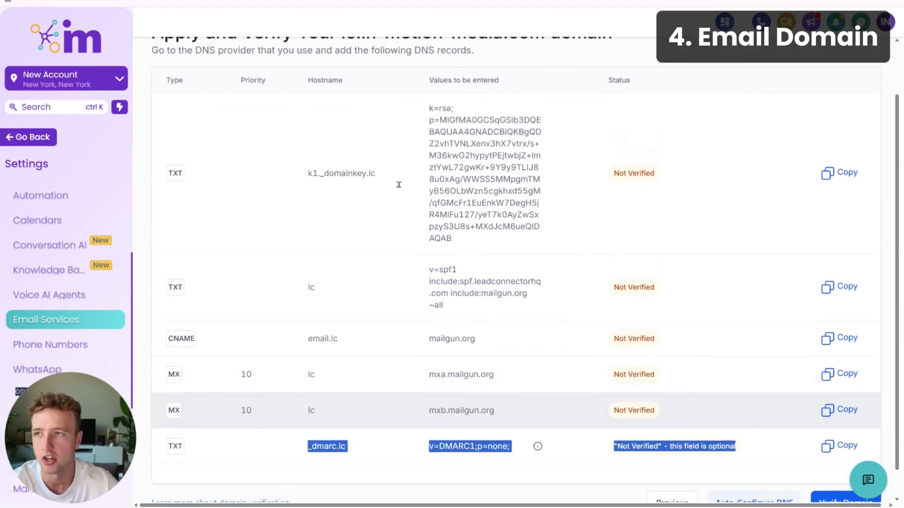
pyautogui.click(312, 212)
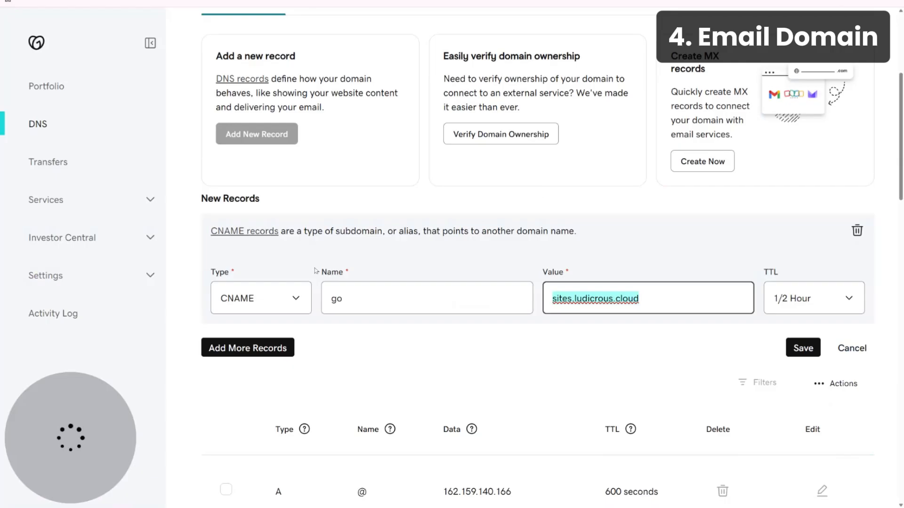
# - Discard the unsaved CNAME form, start a new GoDaddy record, and copy the k1._domainkey.lc hostname
pyautogui.click(857, 230)
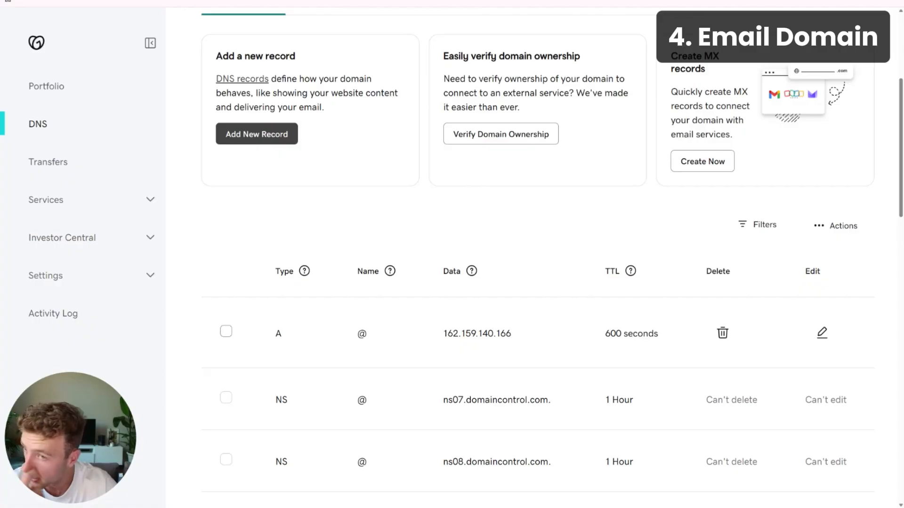
pyautogui.click(255, 138)
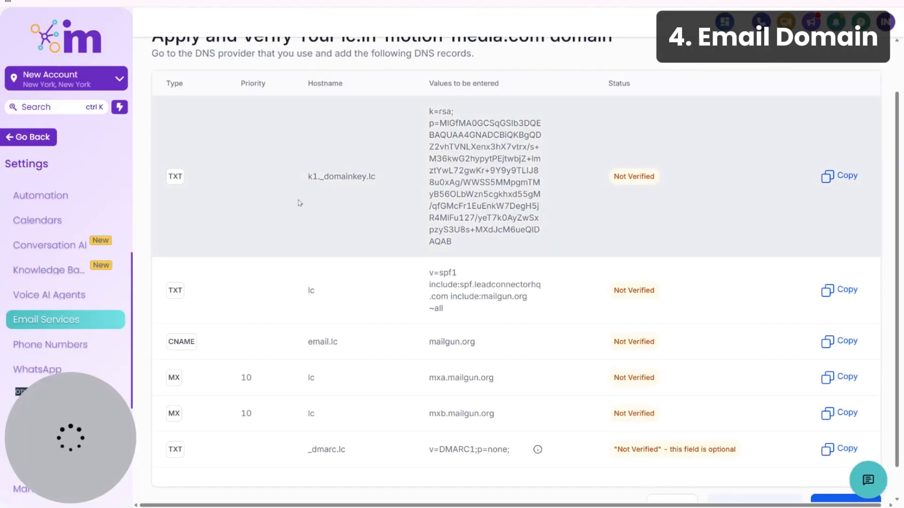
pyautogui.moveTo(378, 181); pyautogui.dragTo(305, 180)
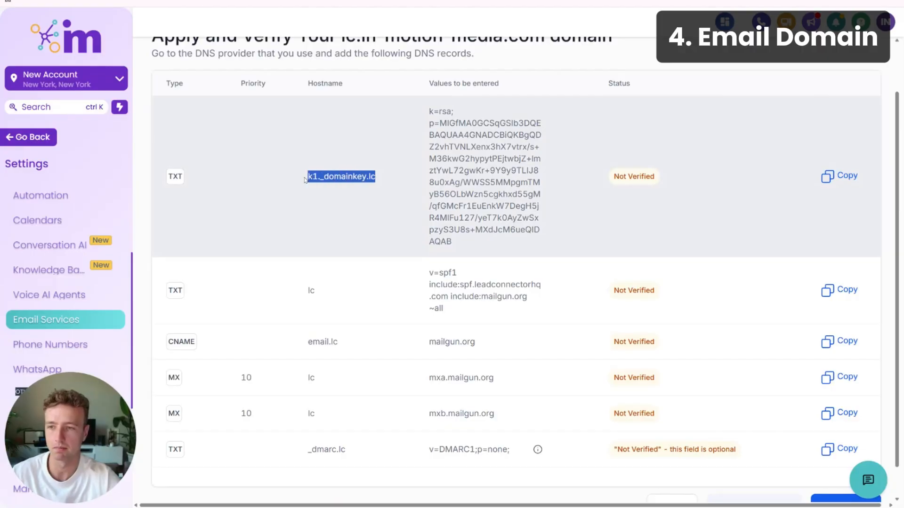
pyautogui.doubleClick(170, 83)
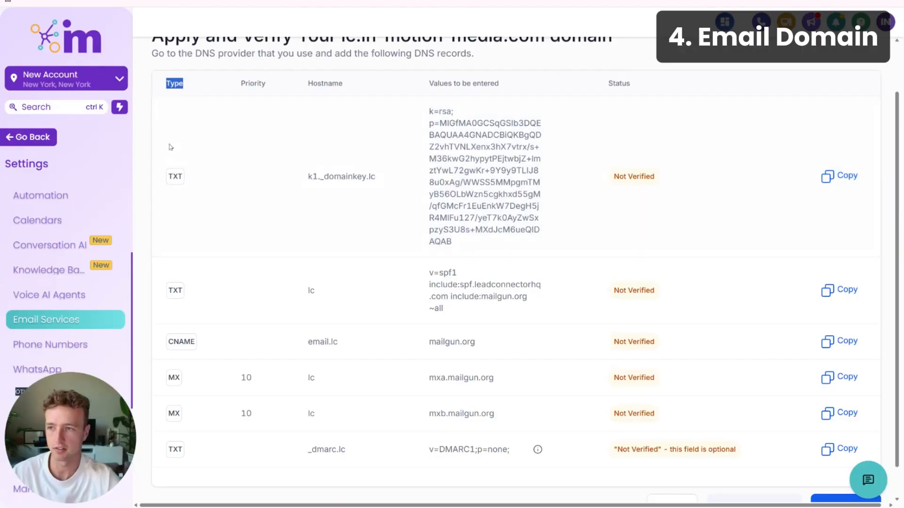
pyautogui.moveTo(174, 184); pyautogui.dragTo(185, 182)
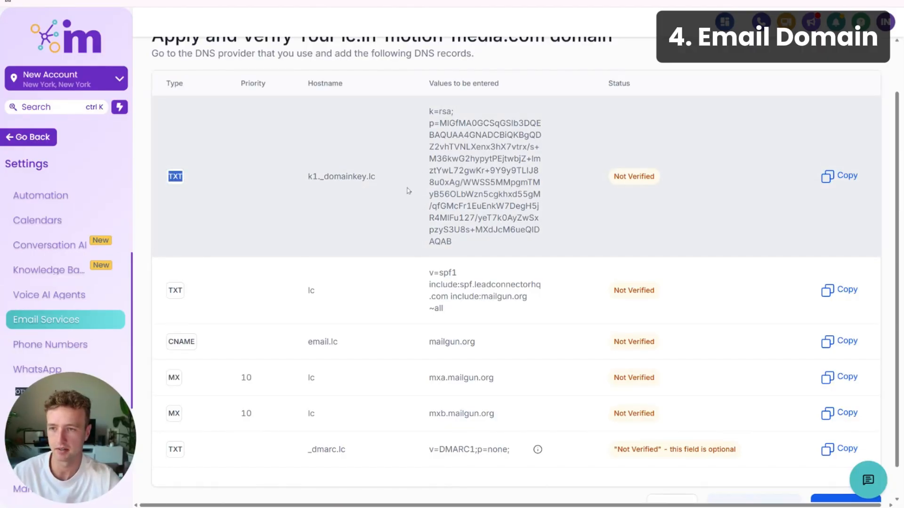
pyautogui.moveTo(382, 182); pyautogui.dragTo(305, 176)
pyautogui.hotkey('ctrl', 'c')
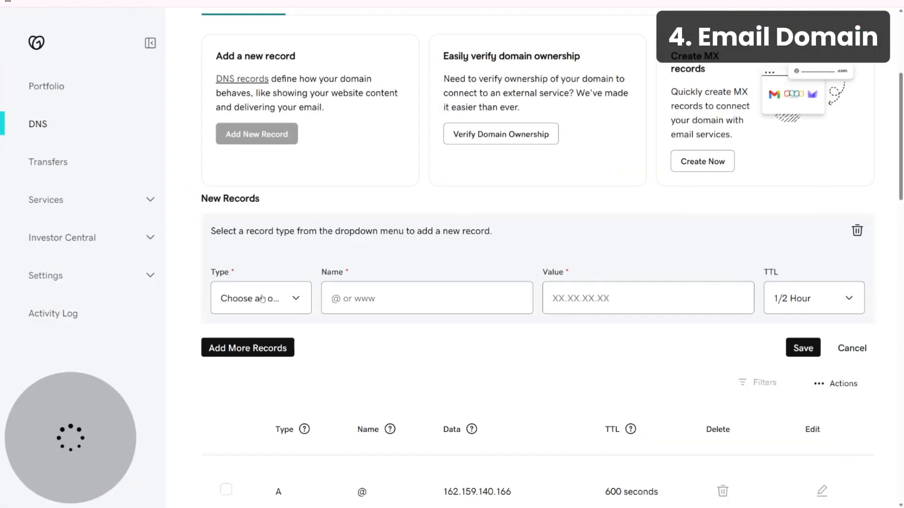
# - Create a TXT record named k1._domainkey.lc with the DKIM key as its value
pyautogui.click(263, 299)
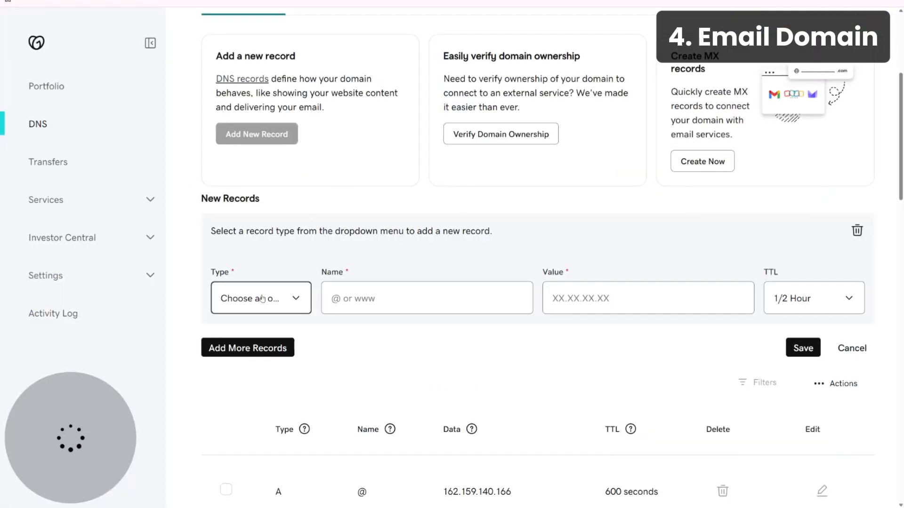
pyautogui.click(221, 301)
pyautogui.click(403, 289)
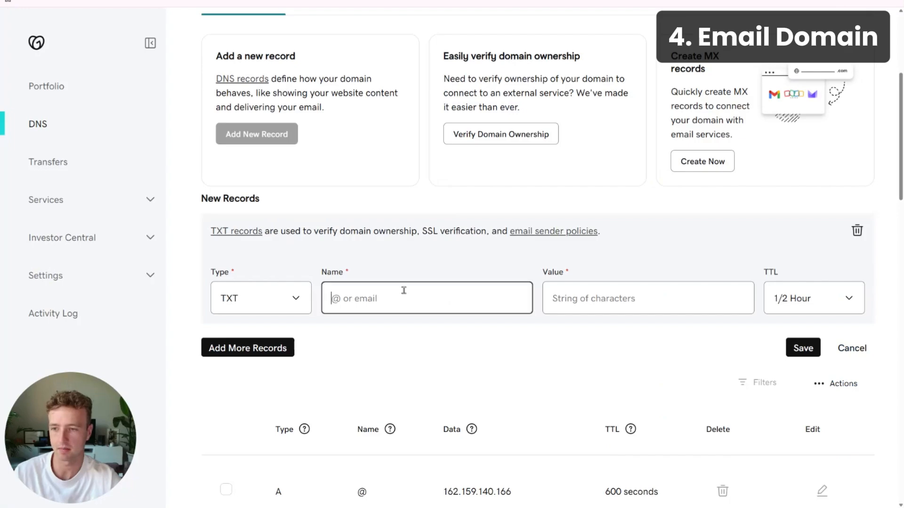
pyautogui.hotkey('ctrl', 'v')
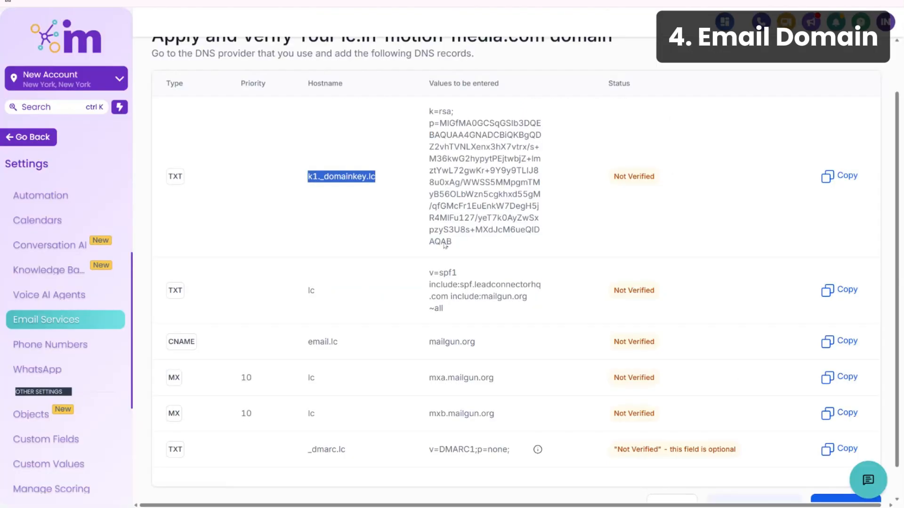
pyautogui.moveTo(444, 246); pyautogui.dragTo(426, 108)
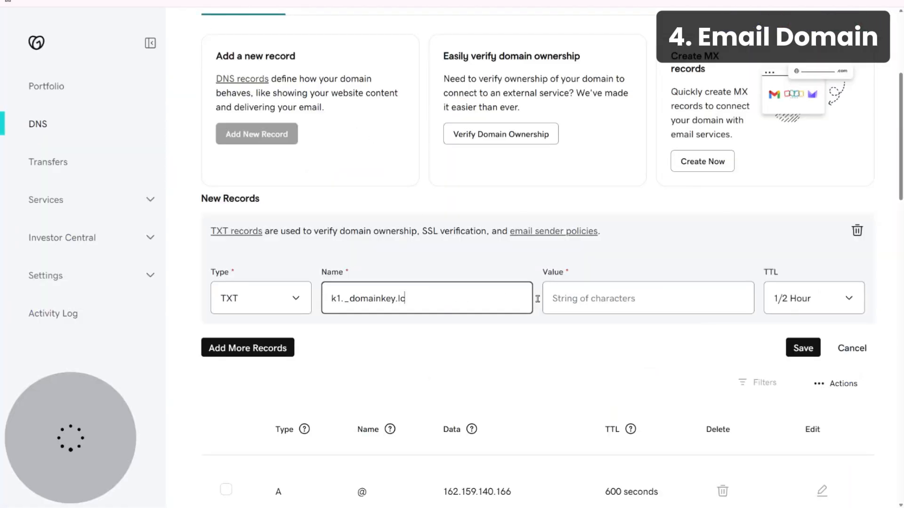
pyautogui.click(604, 300)
pyautogui.write('k=rsa; p=MIGfMA0GCSqGSIb3DQEBAQUAA4GNADCBiQKBgQDZ2vhTVNLXenx3hX7vtrx/s+M36kwG2hypytPEjtwbjZ+lmztYwL72gwKr+9Y9y9TLIJ88u0xAg/WWSS5MMpgmTMyB56OLbWzn5cgkhxd55gM/qfGMcFr1EuEnkW7DegH5jR4MIFu127/yeT7k0AyZwSxpzyS3U8s+MXdJcM6ueQIDAQAB')
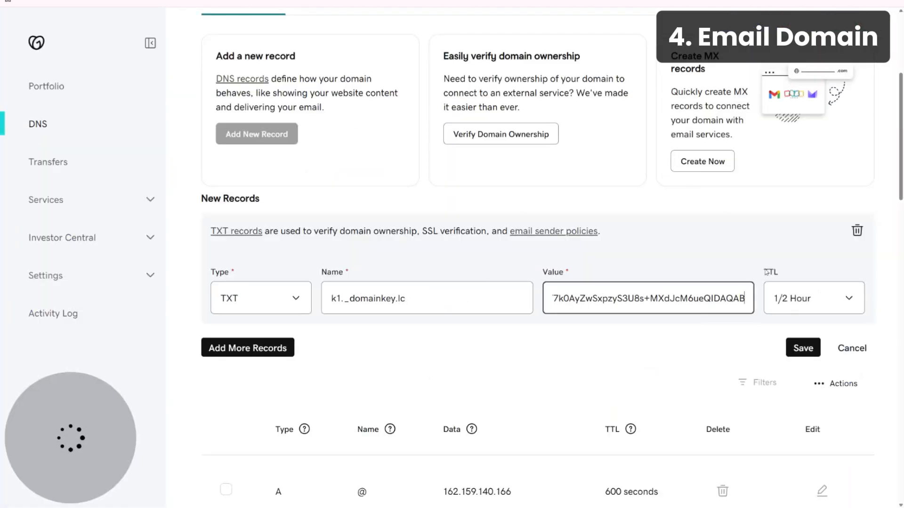
# - Add a second empty record row and copy the SPF record's lc hostname
pyautogui.moveTo(766, 271); pyautogui.dragTo(779, 271)
pyautogui.click(801, 273)
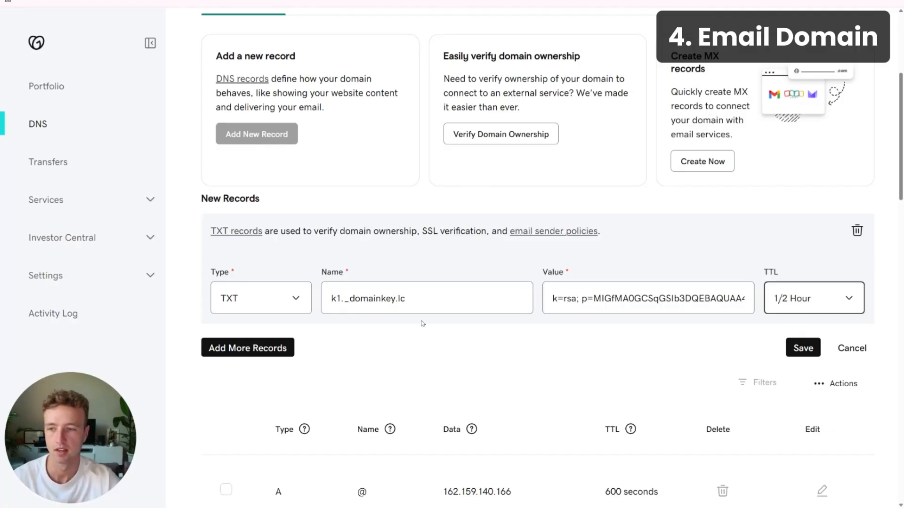
pyautogui.click(262, 351)
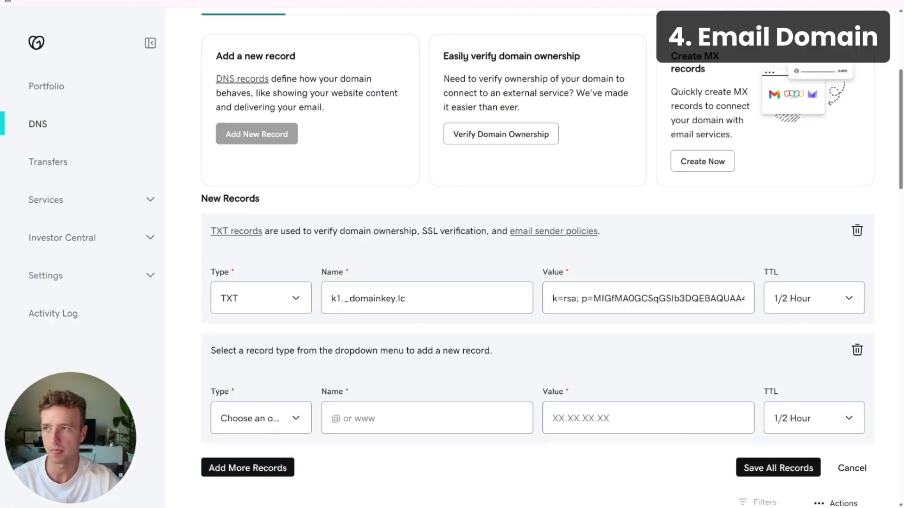
pyautogui.click(188, 1)
pyautogui.moveTo(316, 293); pyautogui.dragTo(306, 294)
pyautogui.hotkey('ctrl', 'c')
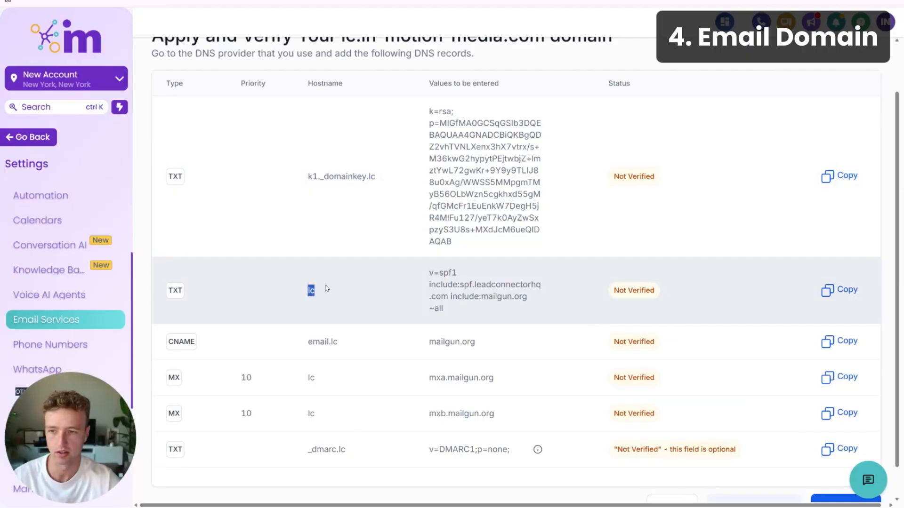
# - Make the second record a TXT named lc holding the v=spf1 SPF value
pyautogui.click(282, 0)
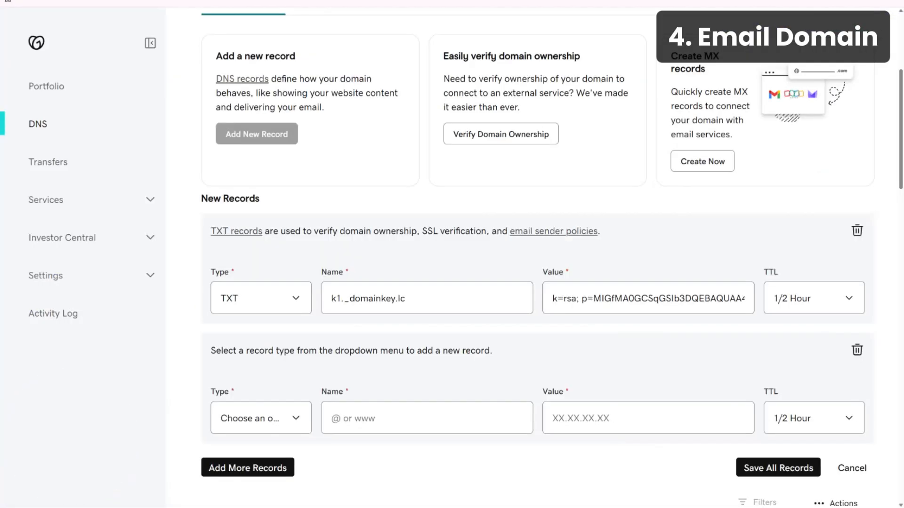
pyautogui.click(258, 405)
pyautogui.click(375, 409)
pyautogui.hotkey('ctrl', 'v')
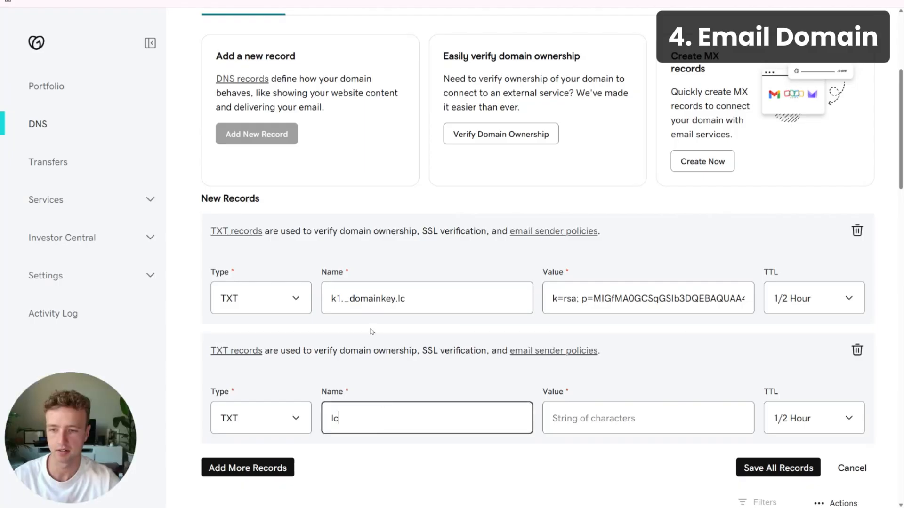
pyautogui.click(188, 1)
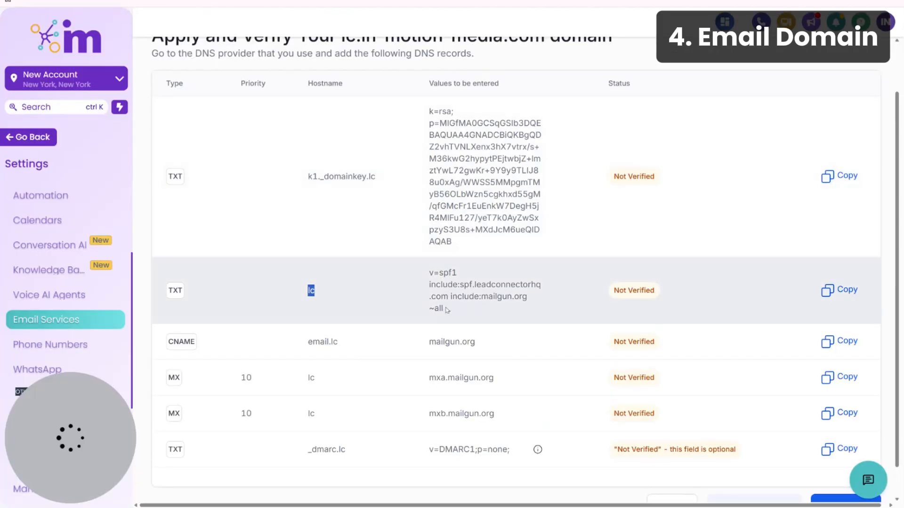
pyautogui.moveTo(445, 310); pyautogui.dragTo(429, 276)
pyautogui.hotkey('ctrl', 'c')
pyautogui.click(202, 4)
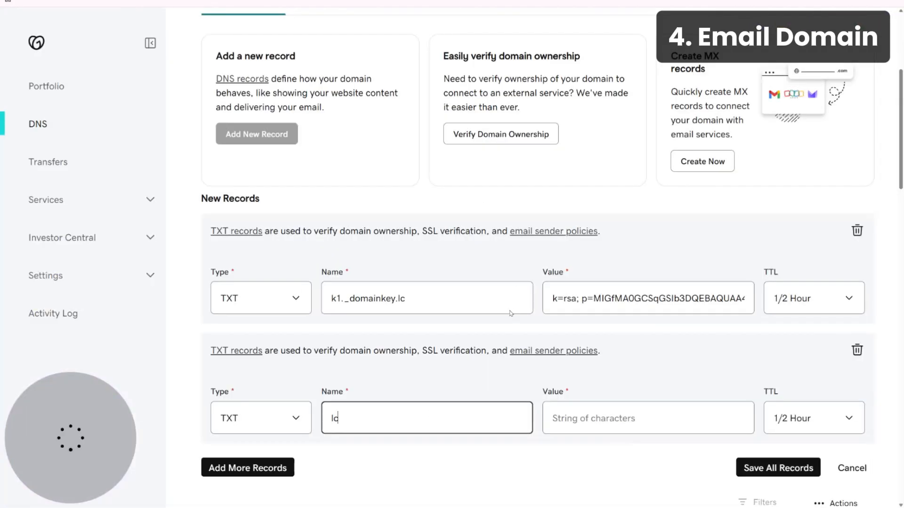
pyautogui.click(571, 403)
pyautogui.hotkey('ctrl', 'v')
# - Add a third empty record row and copy the email.lc hostname
pyautogui.scroll(-3, 570, 291)
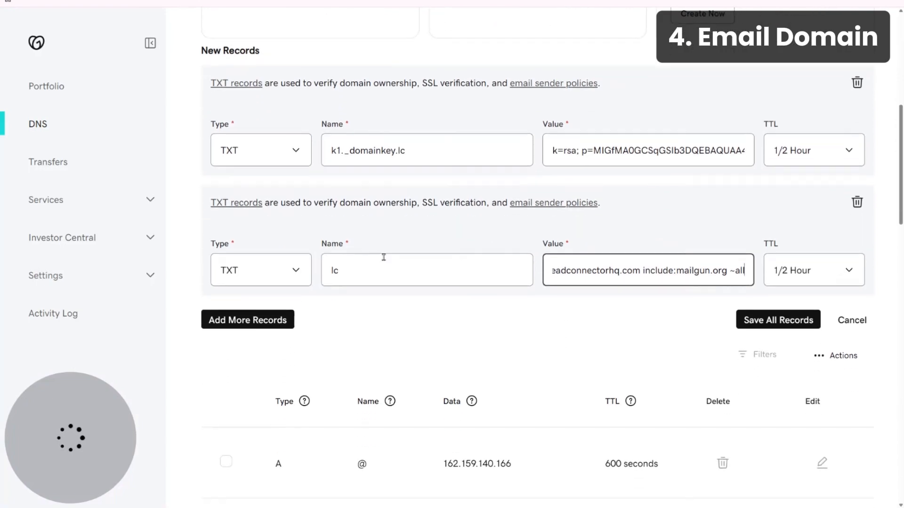
pyautogui.click(229, 320)
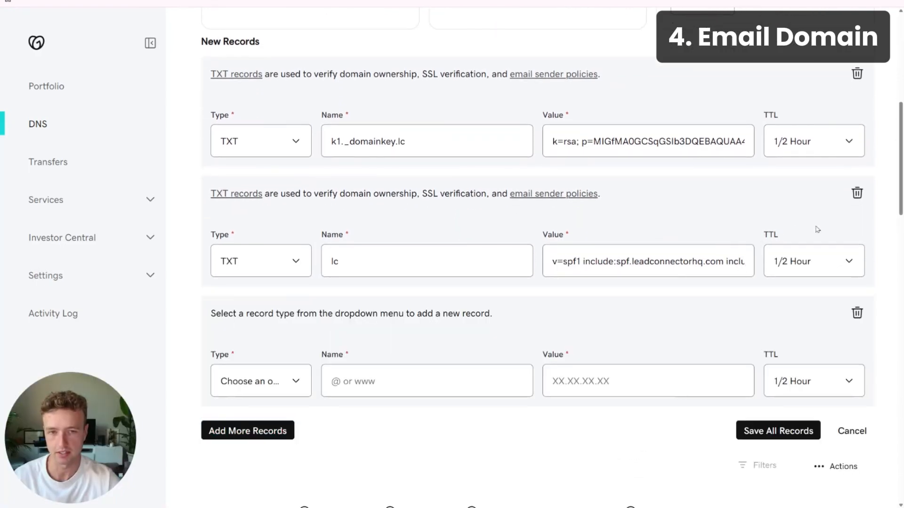
pyautogui.click(188, 1)
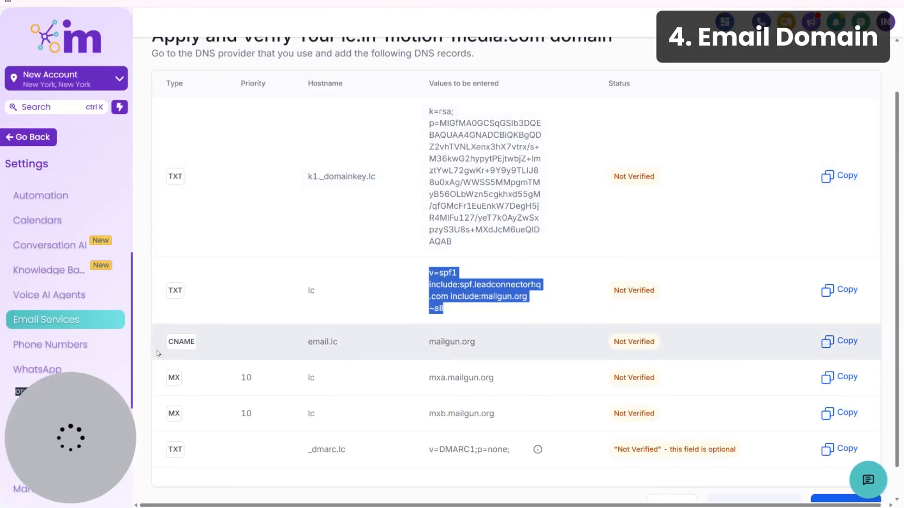
pyautogui.moveTo(346, 345); pyautogui.dragTo(304, 345)
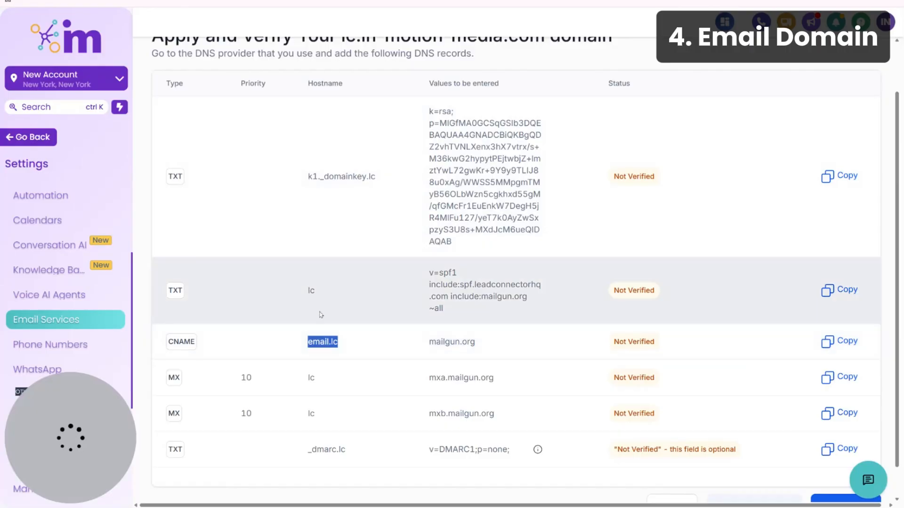
pyautogui.click(301, 1)
# - Make the third record a CNAME named email.lc pointing to mailgun.org
pyautogui.click(266, 382)
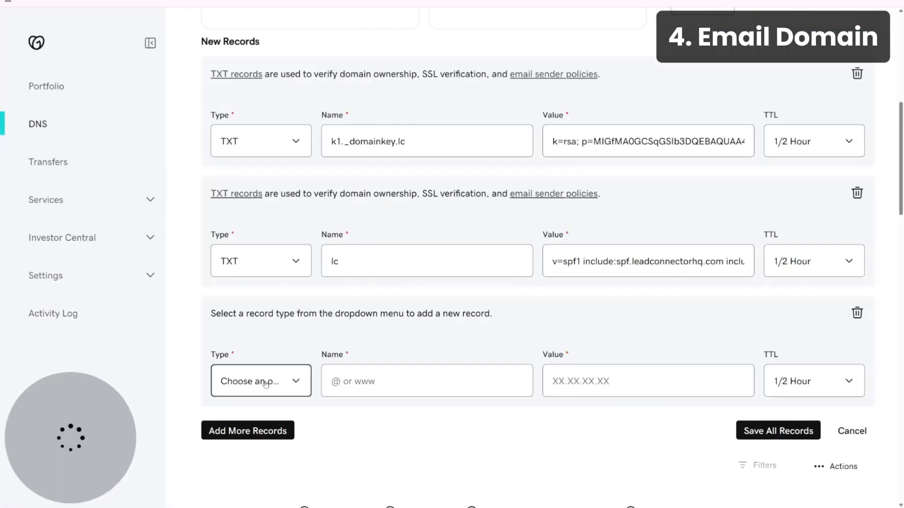
pyautogui.click(263, 367)
pyautogui.click(381, 386)
pyautogui.hotkey('ctrl', 'v')
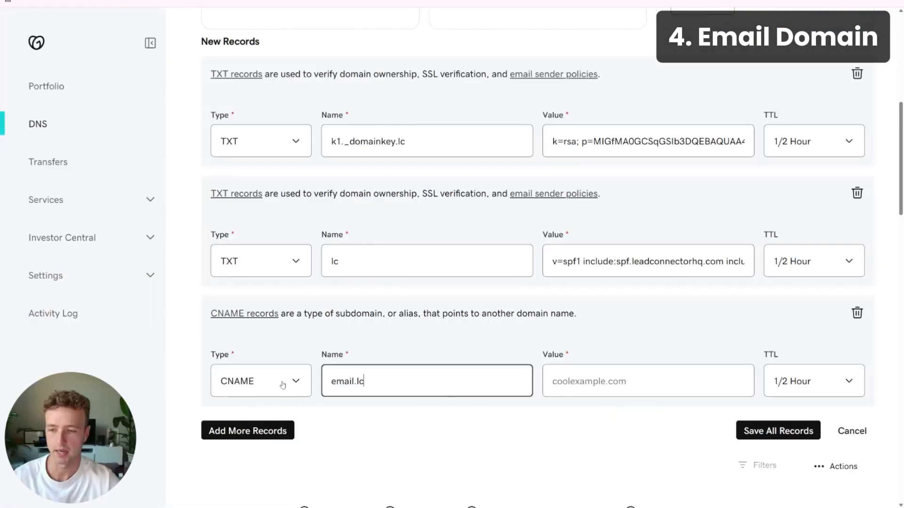
pyautogui.hotkey('ctrl', 'Tab')
pyautogui.moveTo(476, 343); pyautogui.dragTo(429, 327)
pyautogui.hotkey('ctrl', 'Tab')
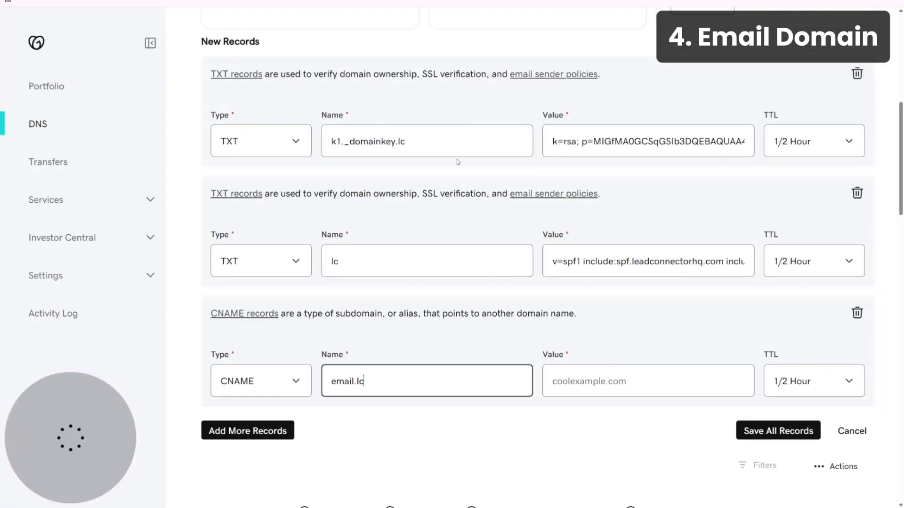
pyautogui.click(594, 376)
pyautogui.hotkey('ctrl', 'v')
# - Add a fourth record as MX with the name lc
pyautogui.scroll(-2, 244, 144)
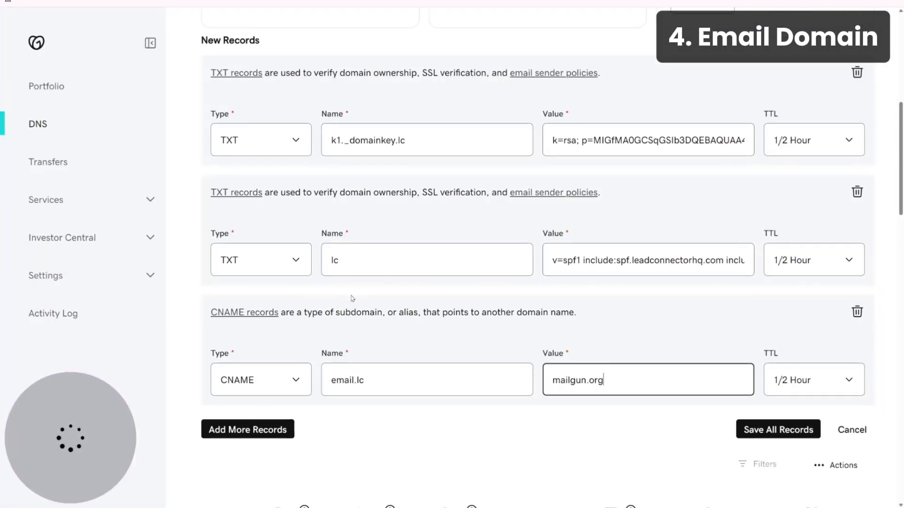
pyautogui.scroll(-1, 244, 143)
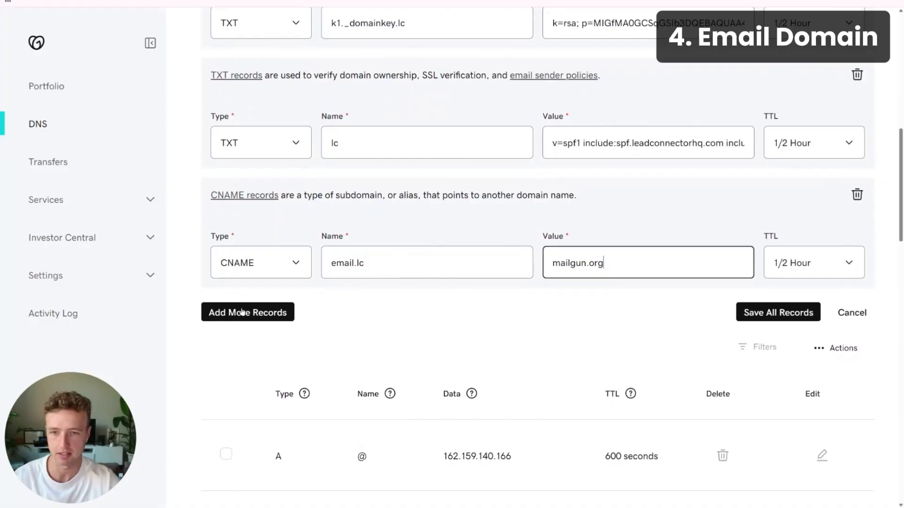
pyautogui.click(257, 306)
pyautogui.hotkey('ctrl', 'Tab')
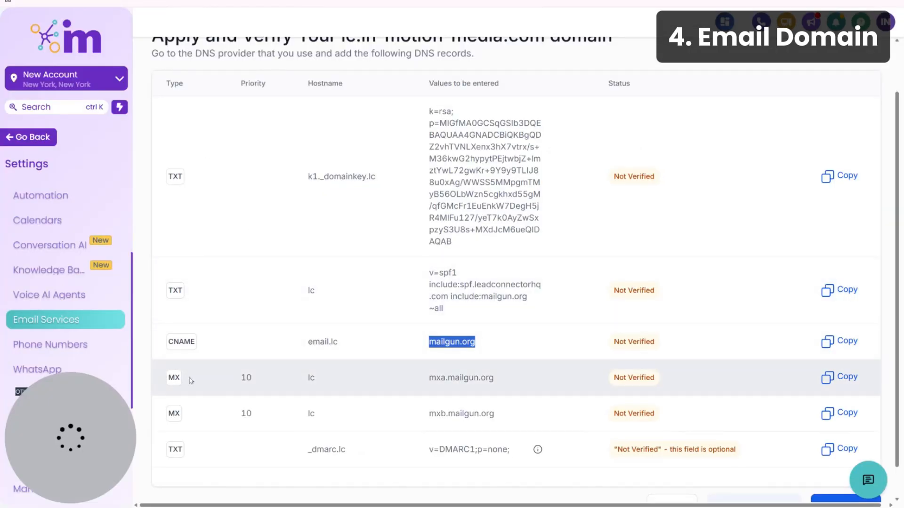
pyautogui.doubleClick(244, 378)
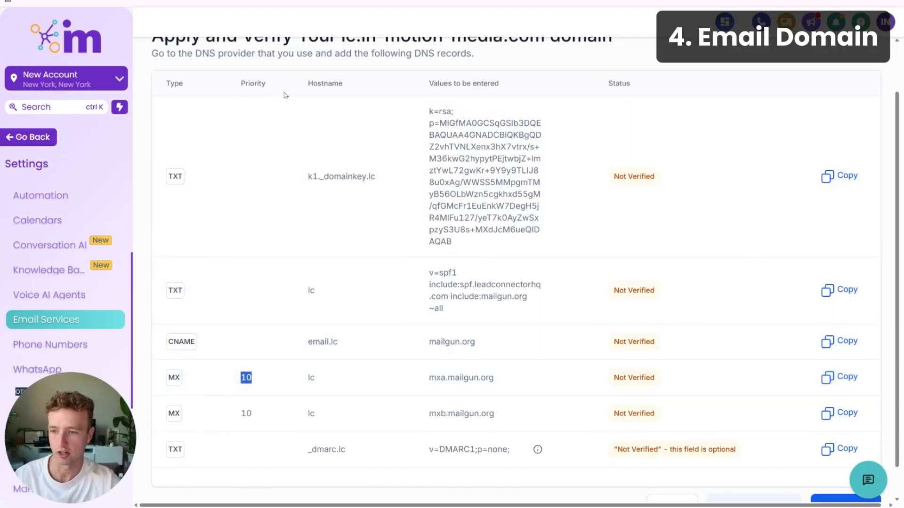
pyautogui.doubleClick(311, 378)
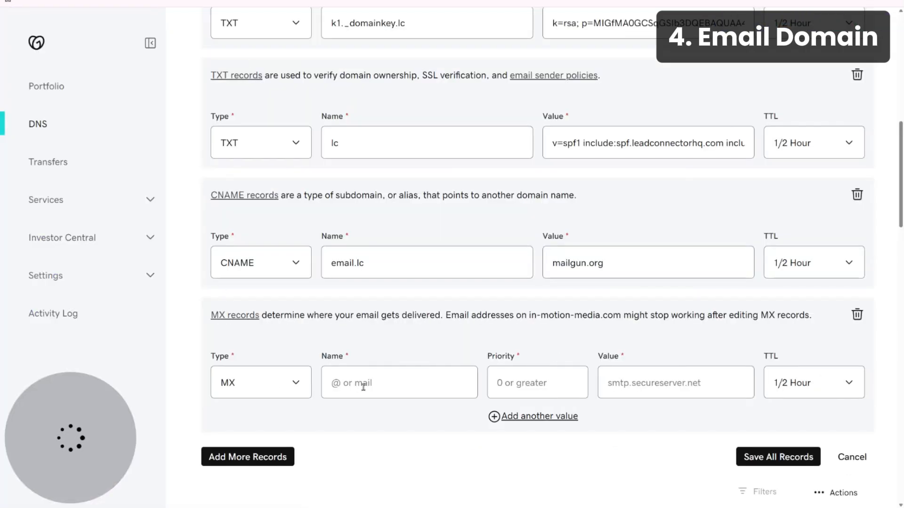
pyautogui.click(363, 385)
pyautogui.write('lc')
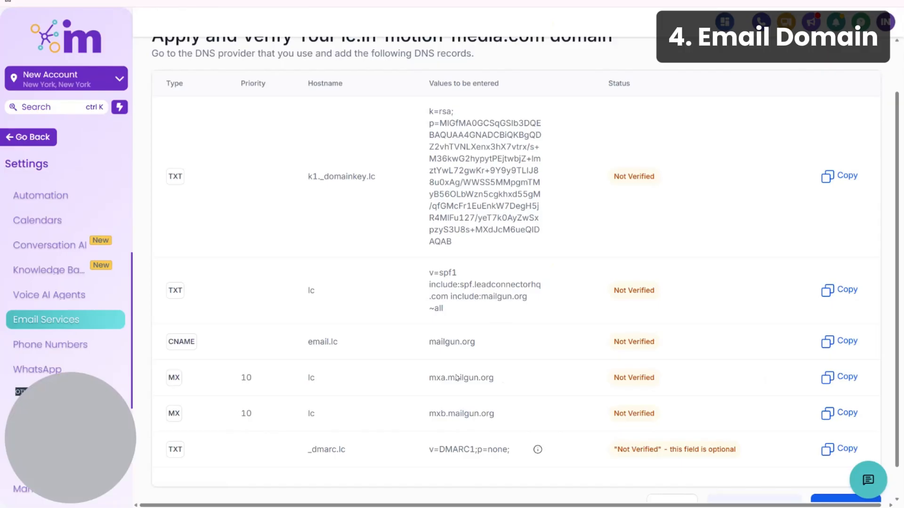
# - Give the lc MX record the value mxa.mailgun.org and priority 10
pyautogui.doubleClick(461, 378)
pyautogui.hotkey('ctrl', 'c')
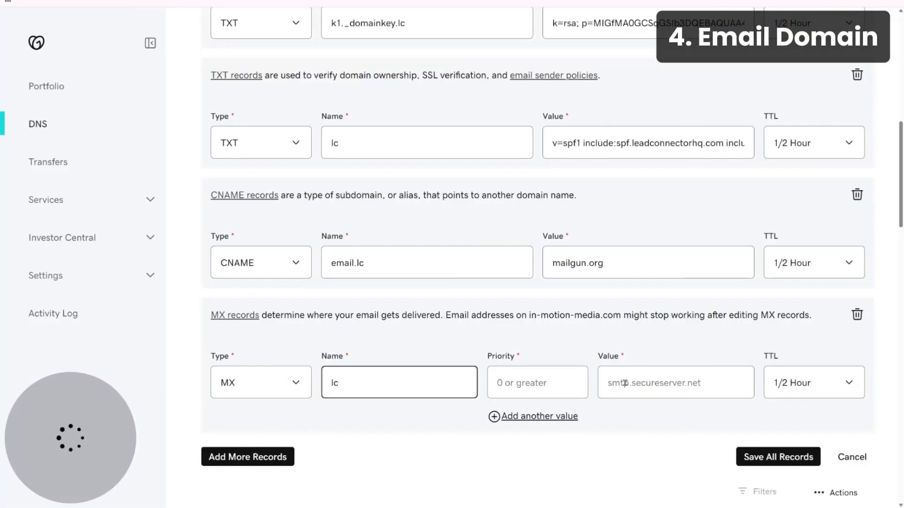
pyautogui.click(659, 383)
pyautogui.hotkey('ctrl', 'v')
pyautogui.click(489, 377)
pyautogui.doubleClick(500, 357)
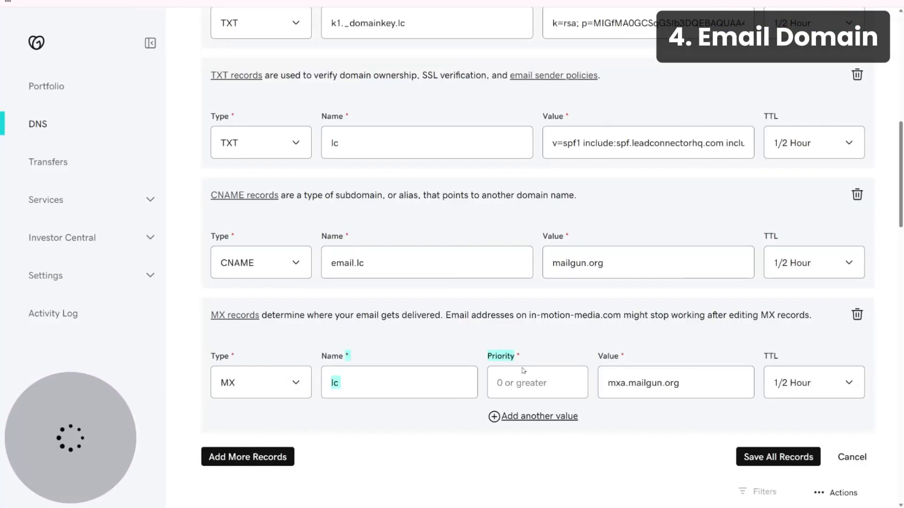
pyautogui.click(521, 378)
pyautogui.write('10')
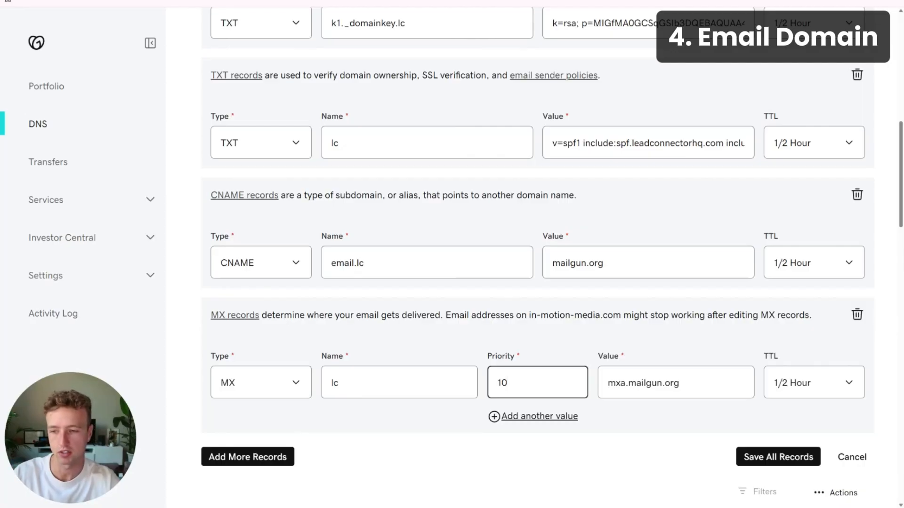
pyautogui.click(245, 385)
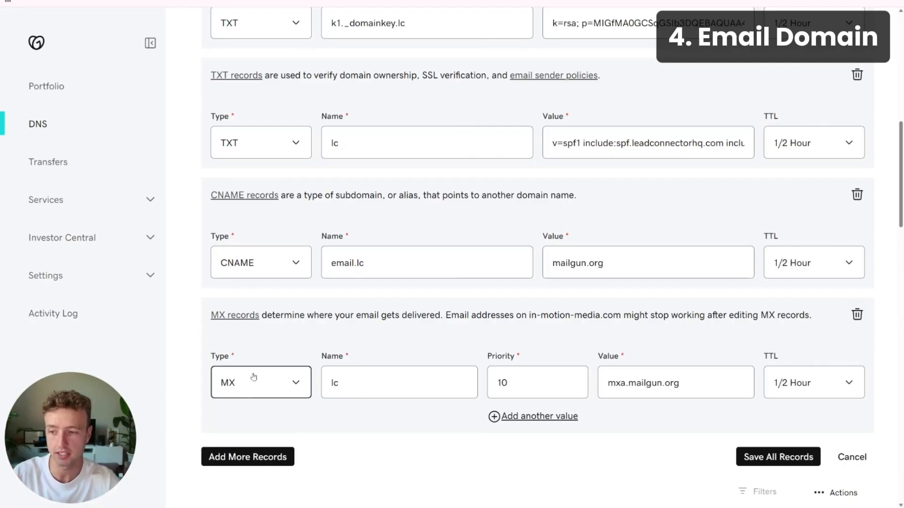
pyautogui.scroll(-5, 400, 273)
pyautogui.scroll(-7, 434, 258)
pyautogui.scroll(10, 433, 257)
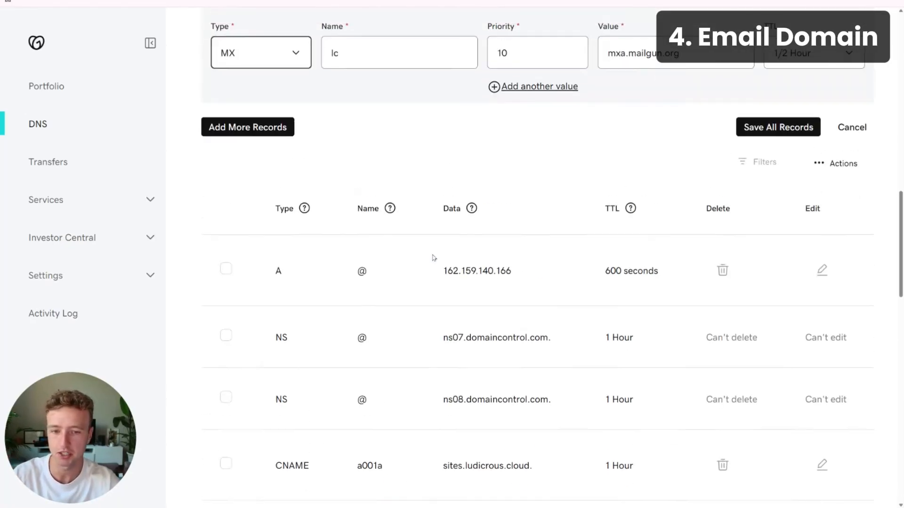
pyautogui.scroll(-1, 434, 257)
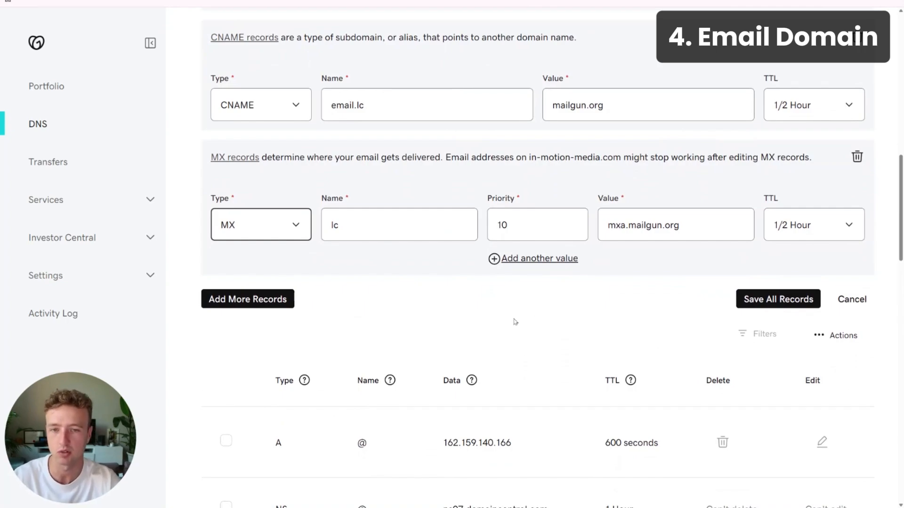
# - Add a second MX record: name lc, priority 10, value mxb.mailgun.org
pyautogui.click(288, 297)
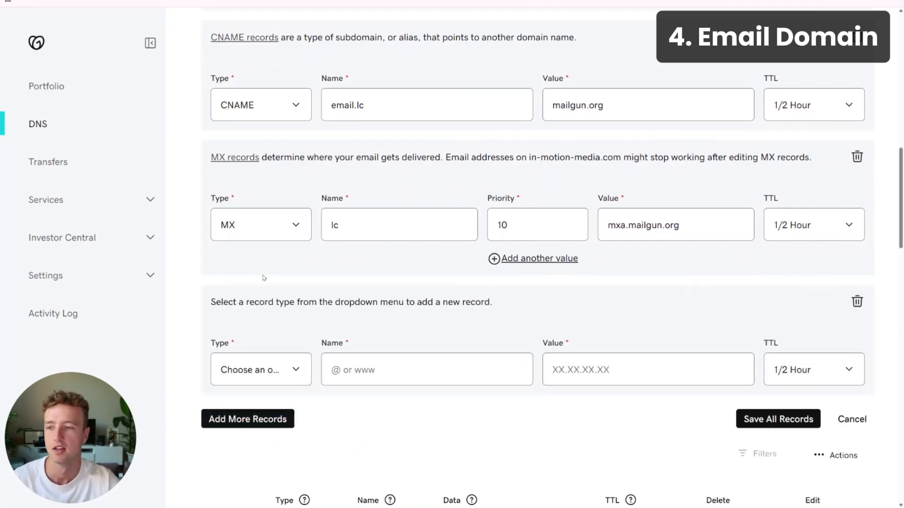
pyautogui.scroll(-2, 266, 264)
pyautogui.click(259, 296)
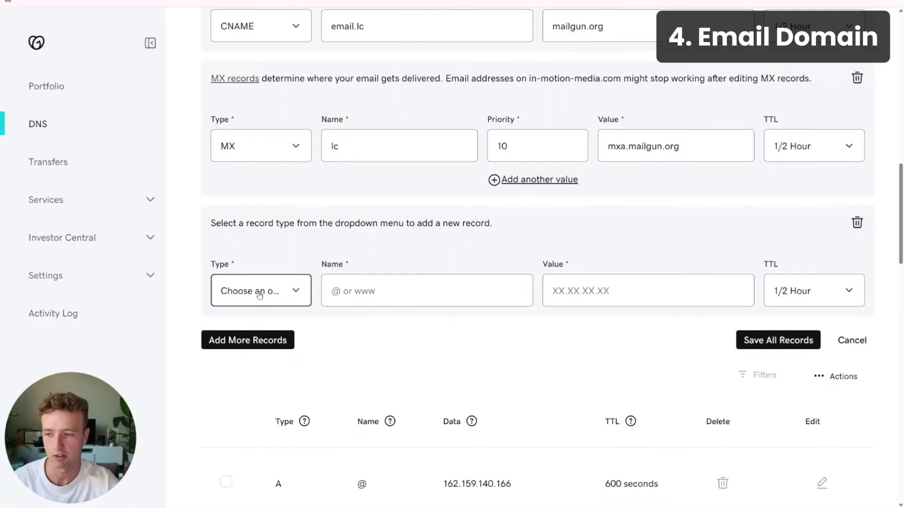
pyautogui.press('m')
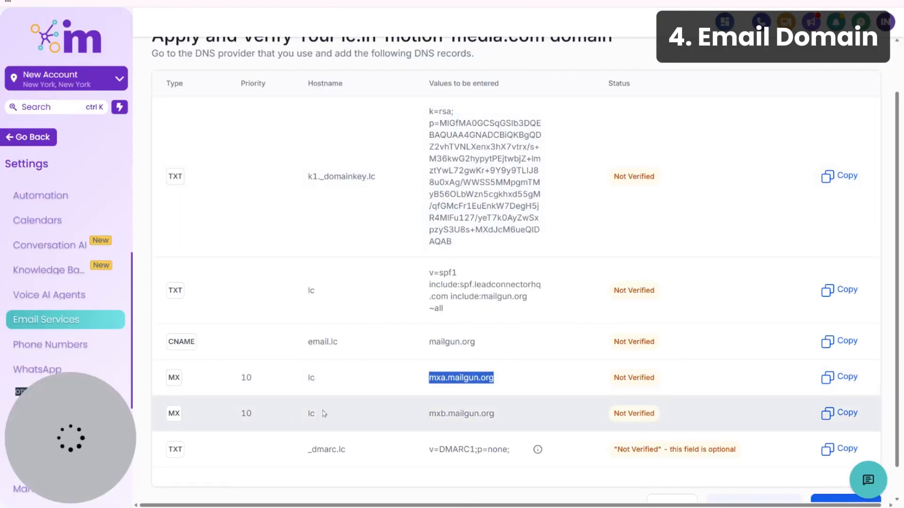
pyautogui.moveTo(495, 414); pyautogui.dragTo(428, 414)
pyautogui.hotkey('ctrl', 'c')
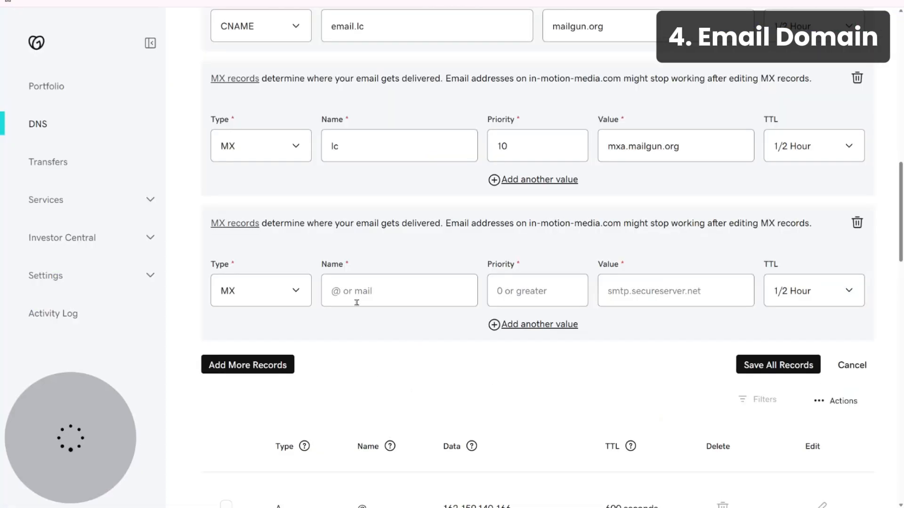
pyautogui.click(364, 290)
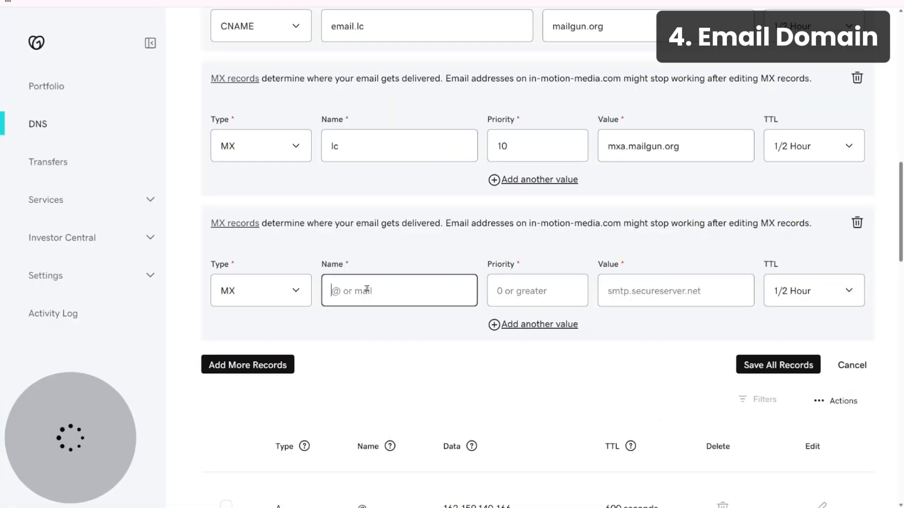
pyautogui.write('lc')
pyautogui.click(513, 291)
pyautogui.write('10')
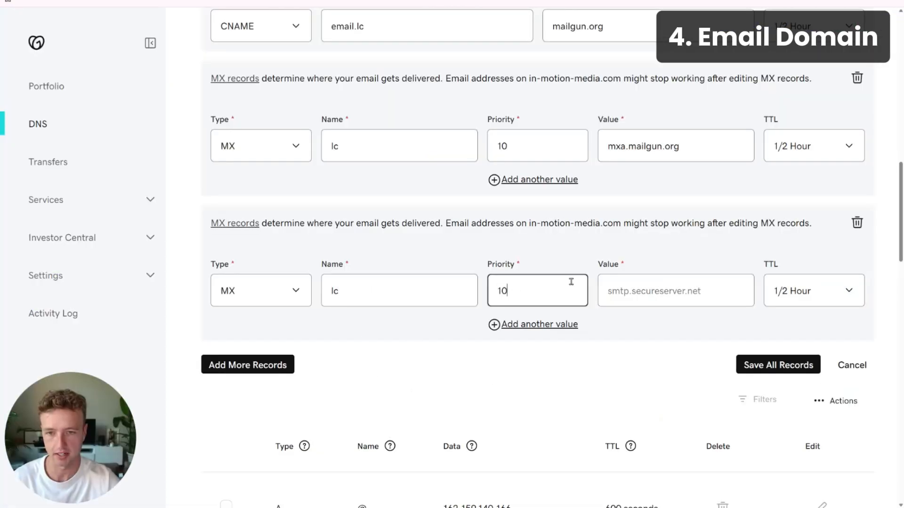
pyautogui.click(635, 294)
pyautogui.hotkey('ctrl', 'v')
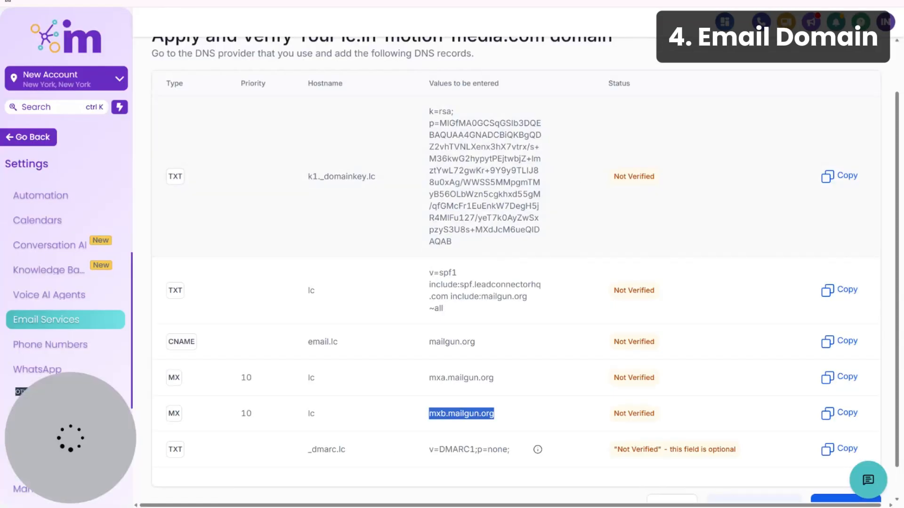
# - Add a TXT record _dmarc.lc with v=DMARC1;p=none; and save all six records
pyautogui.moveTo(347, 450); pyautogui.dragTo(309, 451)
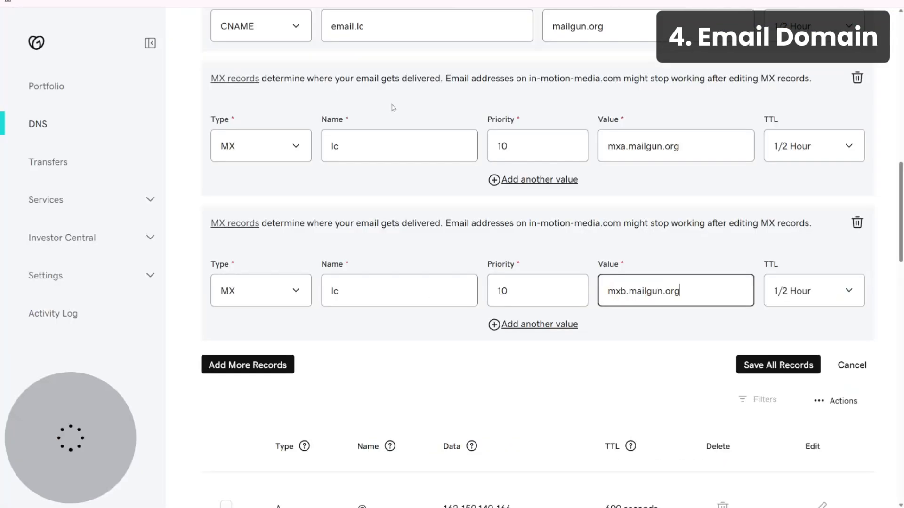
pyautogui.click(258, 365)
pyautogui.scroll(-2, 258, 365)
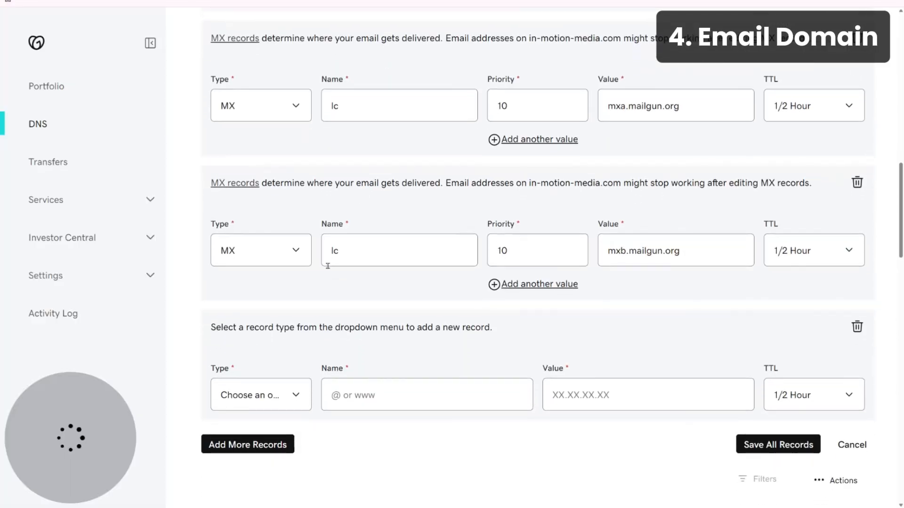
pyautogui.click(261, 363)
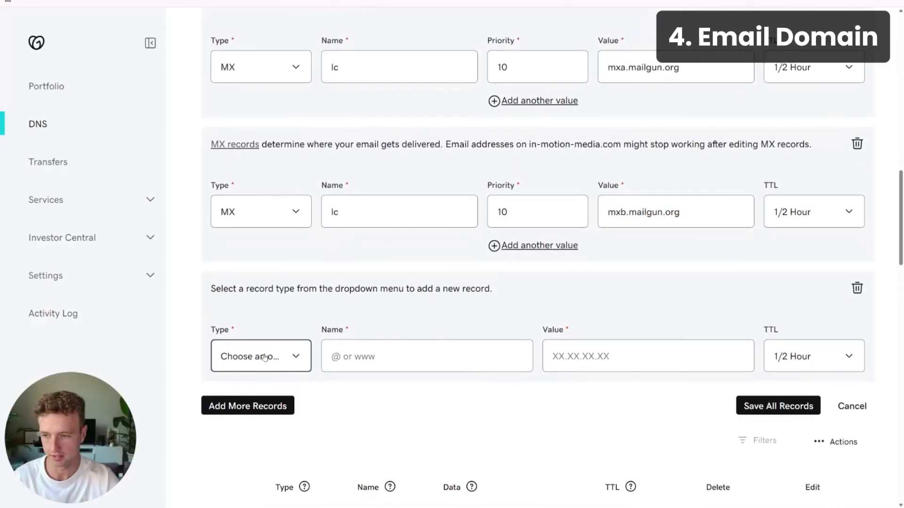
pyautogui.click(271, 287)
pyautogui.click(380, 353)
pyautogui.write('_dmarc.lc')
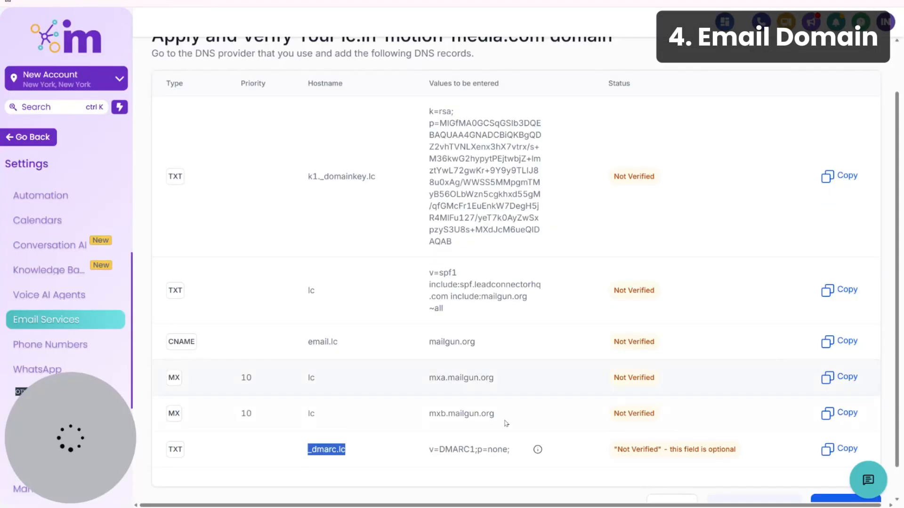
pyautogui.moveTo(510, 449); pyautogui.dragTo(429, 451)
pyautogui.hotkey('ctrl', 'c')
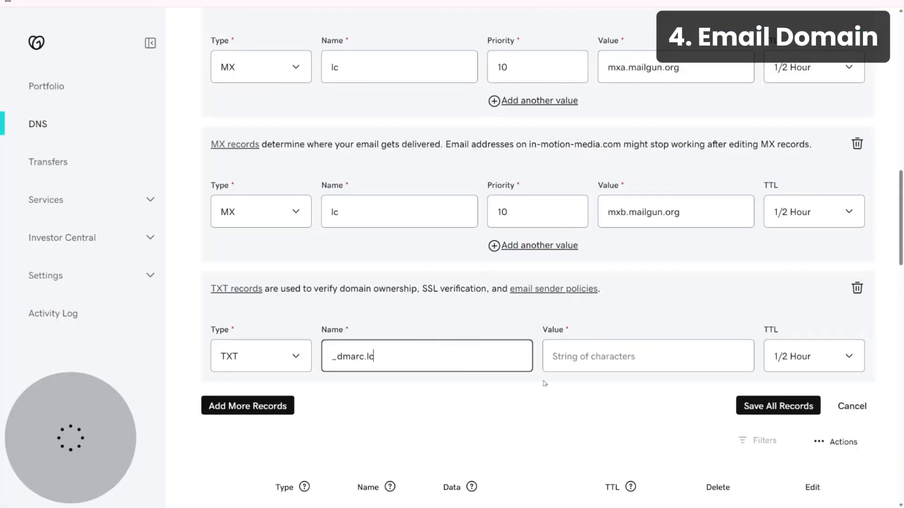
pyautogui.click(595, 357)
pyautogui.hotkey('ctrl', 'v')
pyautogui.click(779, 408)
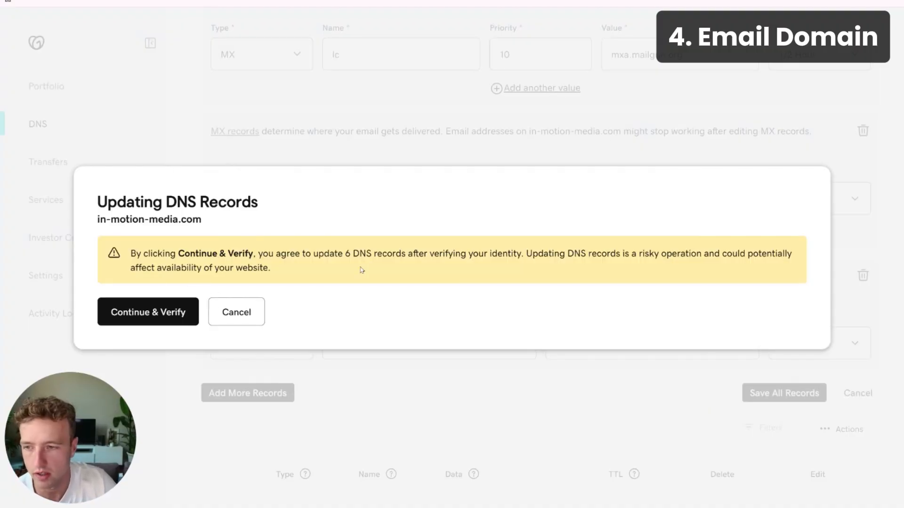
# - Confirm the six-record DNS update and verify identity with the texted code
pyautogui.click(155, 322)
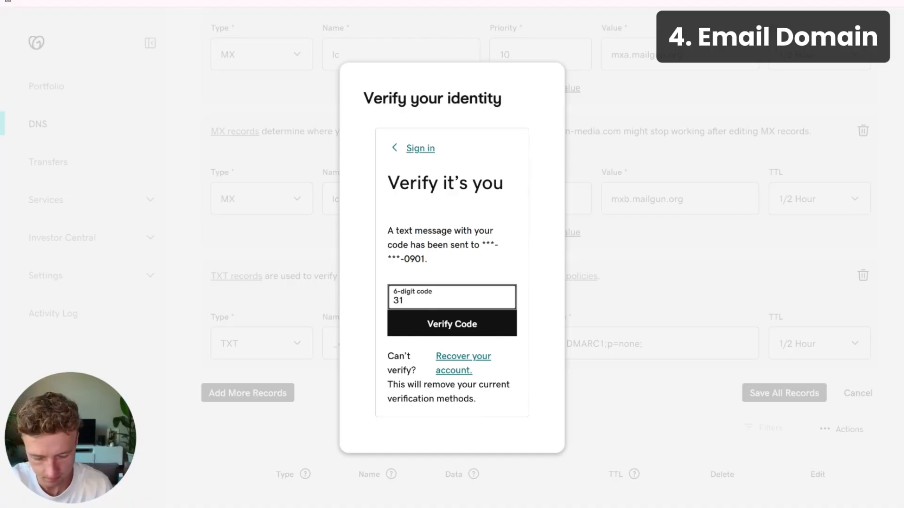
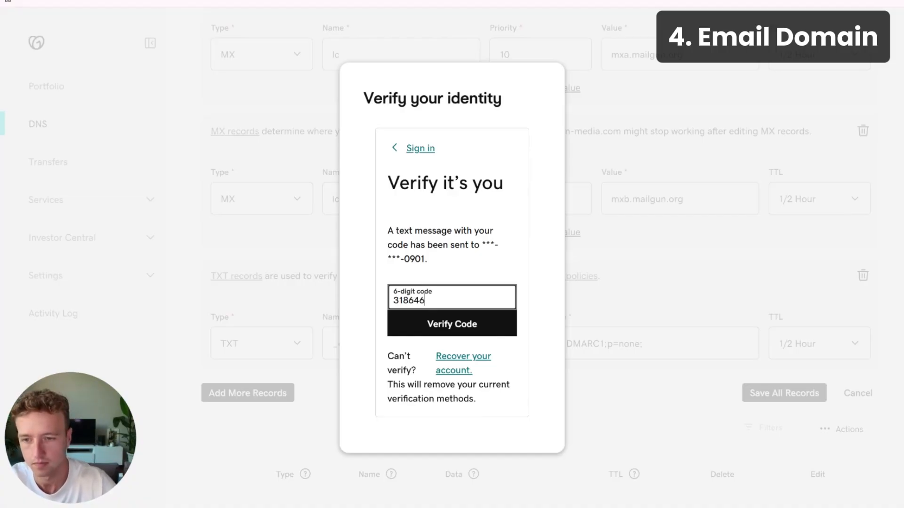
pyautogui.click(458, 329)
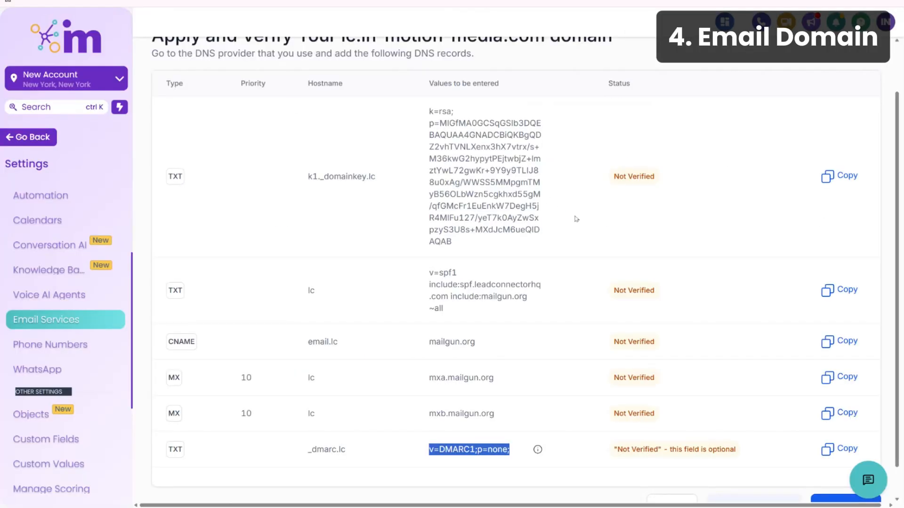
pyautogui.scroll(-1, 574, 215)
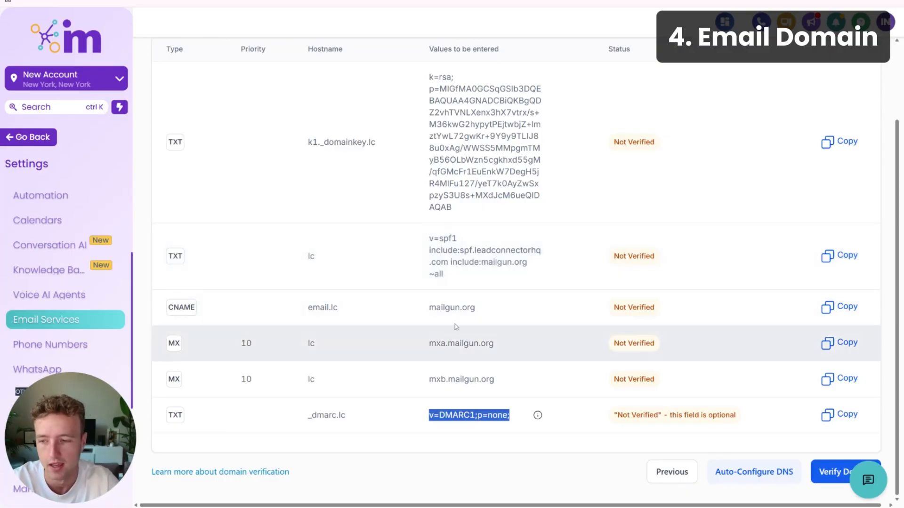
# - Run Verify Domain twice on the DNS records, then return to the dedicated domains list
pyautogui.click(822, 474)
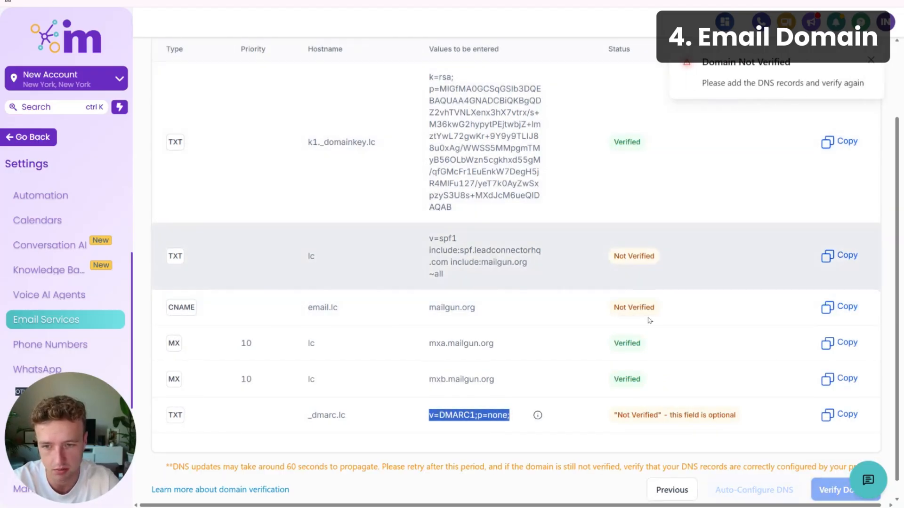
pyautogui.scroll(1, 684, 300)
pyautogui.scroll(-2, 683, 300)
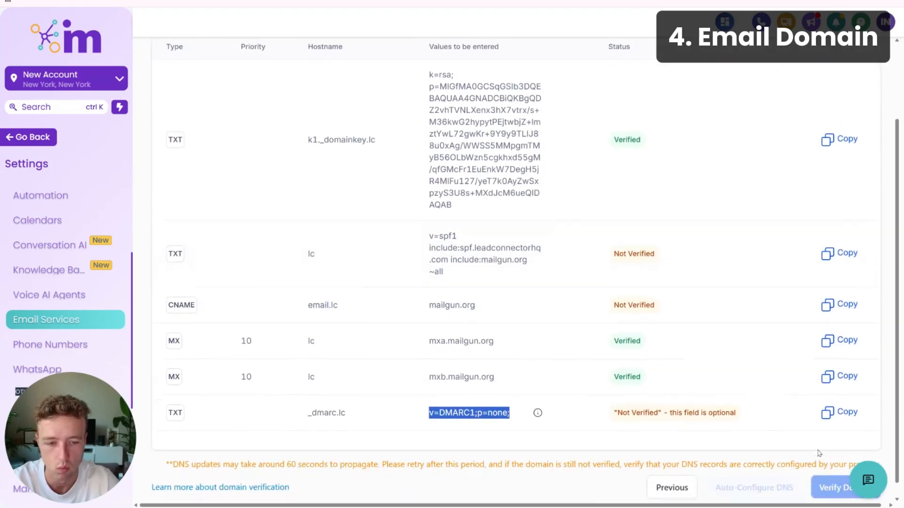
pyautogui.click(826, 472)
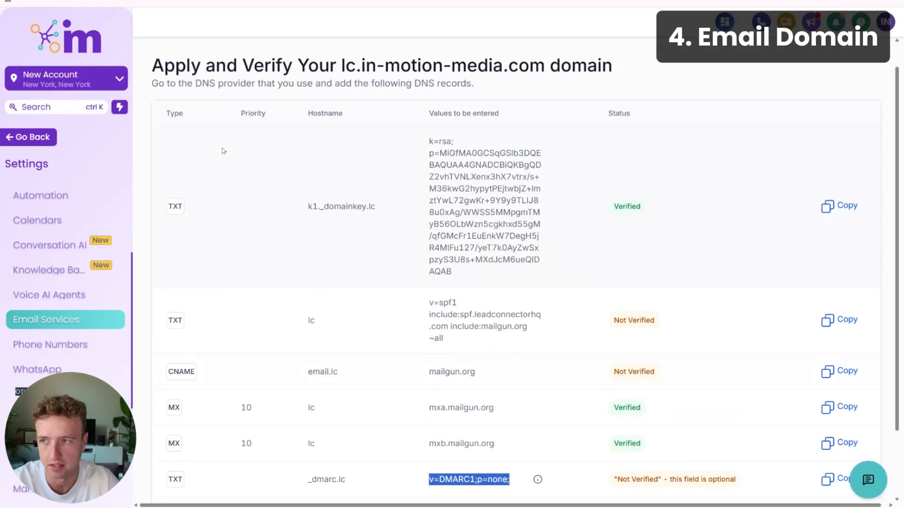
pyautogui.click(179, 66)
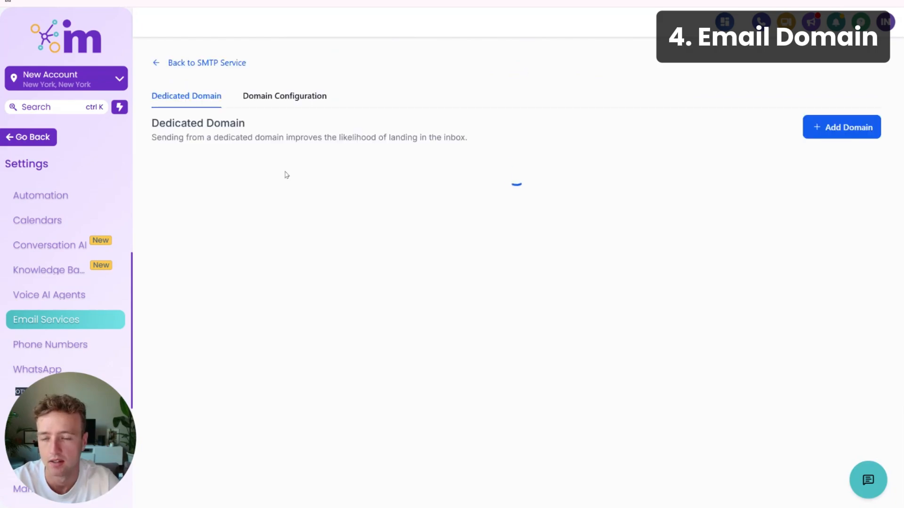
# - Reopen the domain's DNS page and re-run verification until all six records show Verified
pyautogui.scroll(-3, 355, 406)
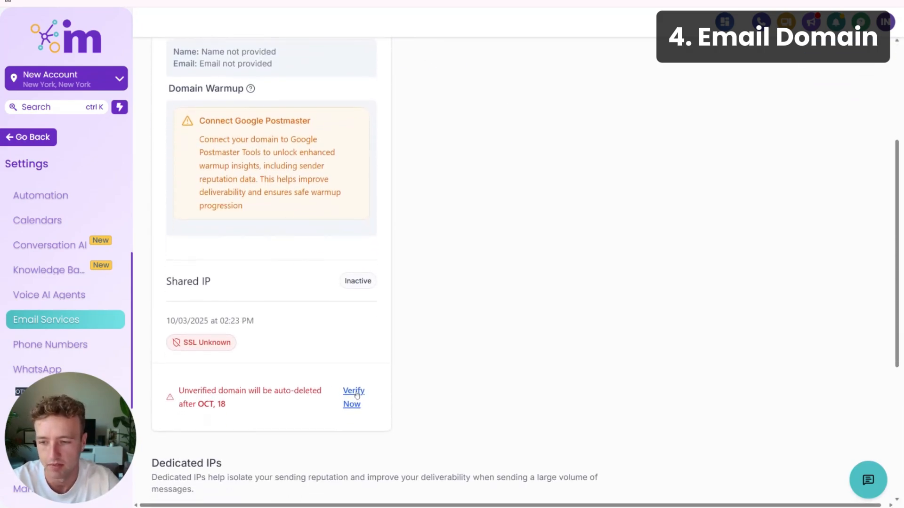
pyautogui.click(353, 400)
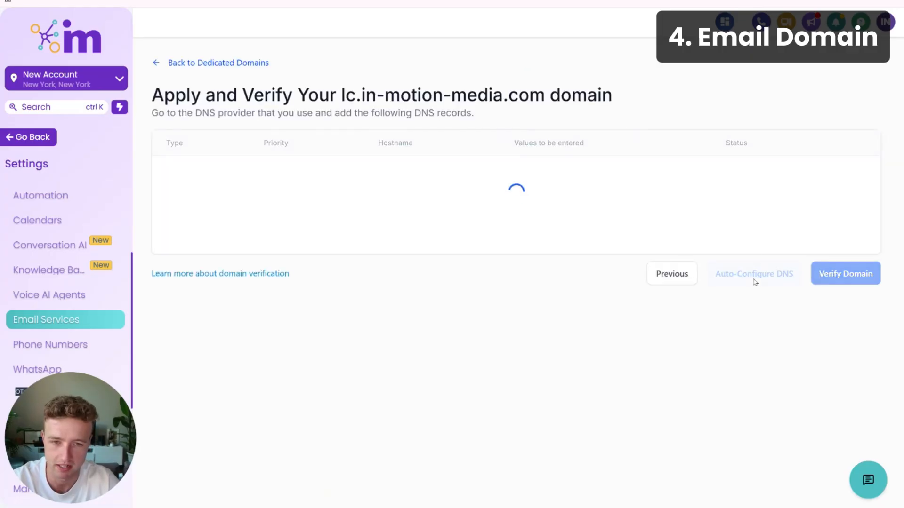
pyautogui.scroll(-3, 693, 299)
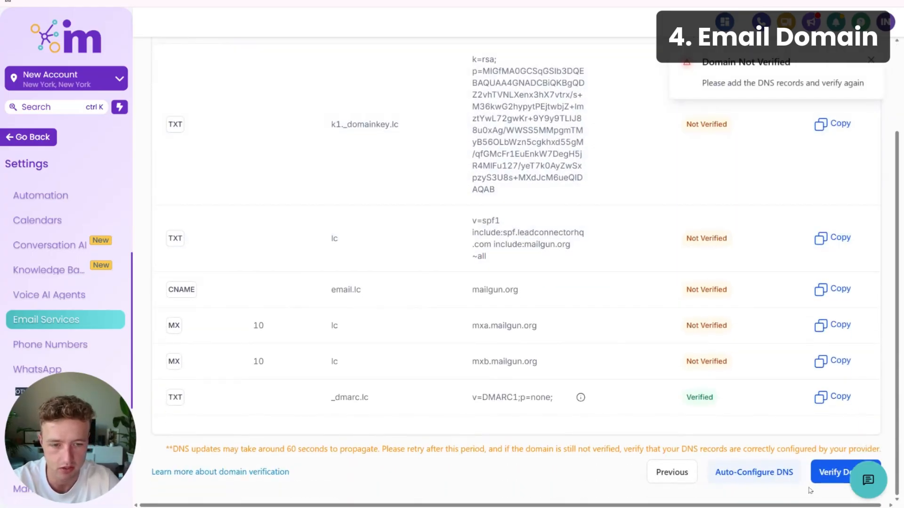
pyautogui.click(819, 476)
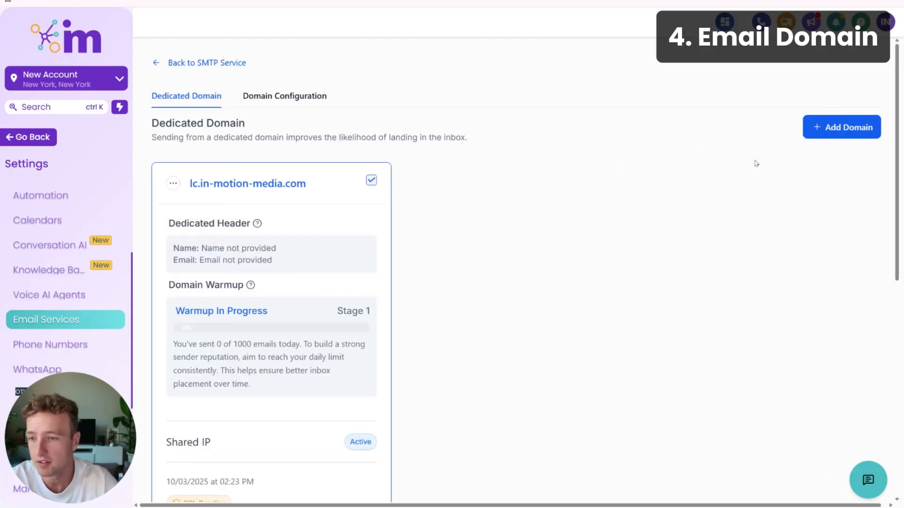
pyautogui.scroll(-4, 758, 379)
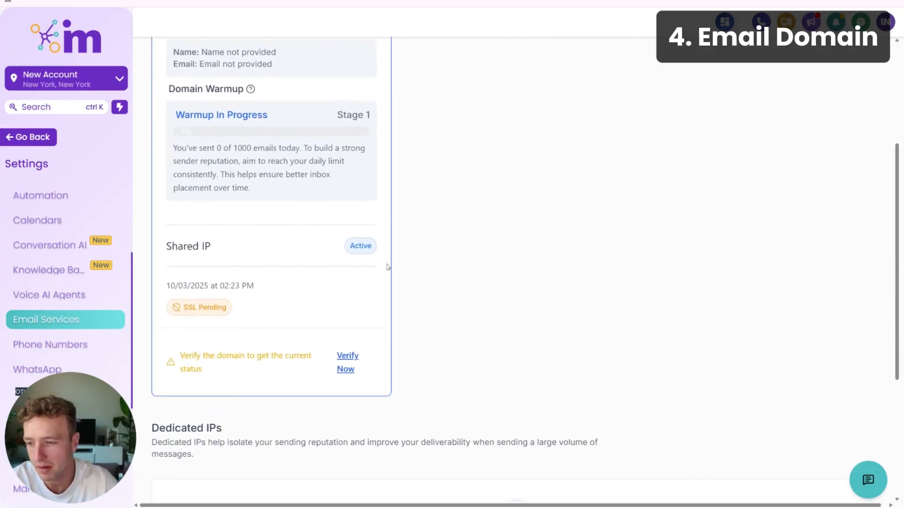
pyautogui.click(347, 363)
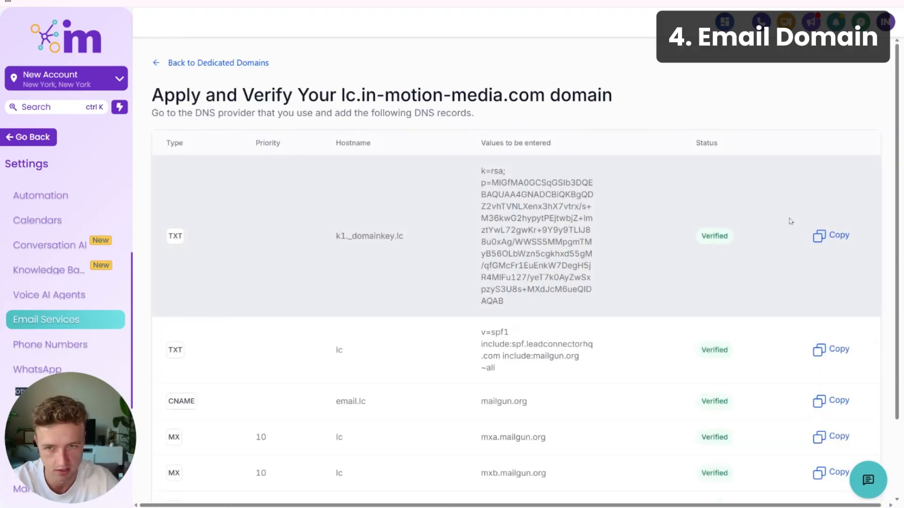
pyautogui.scroll(-2, 791, 224)
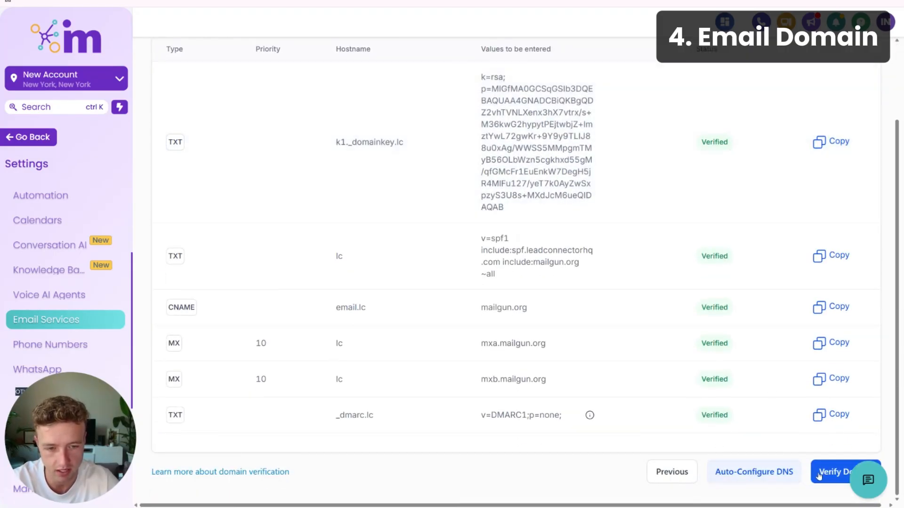
pyautogui.click(822, 476)
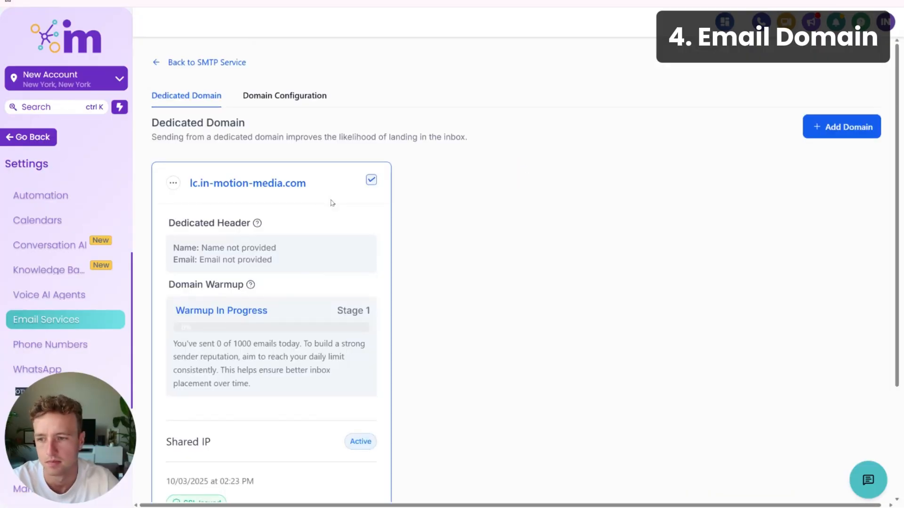
pyautogui.scroll(-4, 170, 359)
pyautogui.scroll(-1, 170, 359)
pyautogui.moveTo(223, 270); pyautogui.dragTo(185, 265)
pyautogui.click(261, 269)
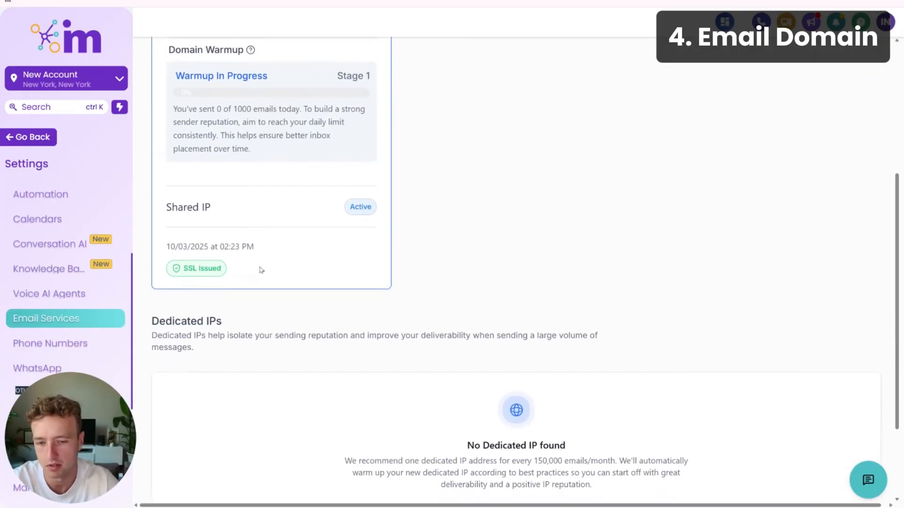
pyautogui.scroll(3, 261, 270)
pyautogui.scroll(3, 260, 269)
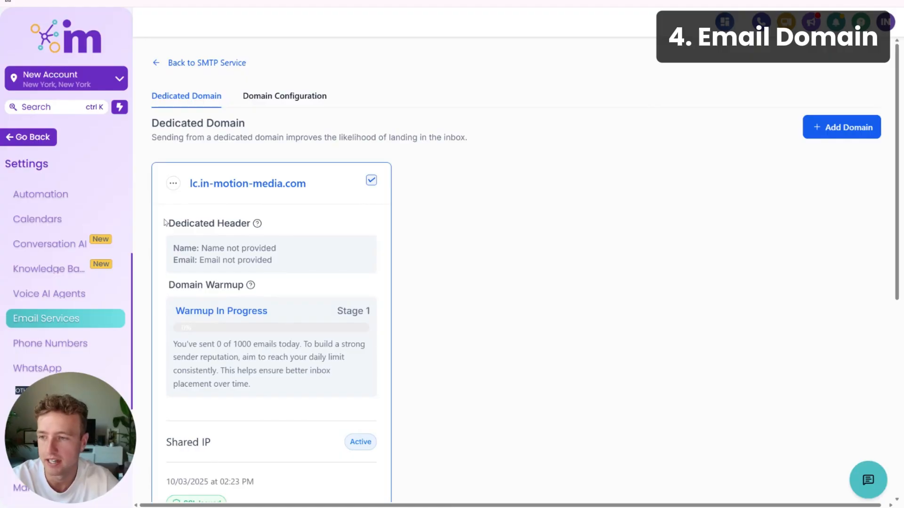
pyautogui.moveTo(166, 223); pyautogui.dragTo(261, 235)
pyautogui.click(303, 223)
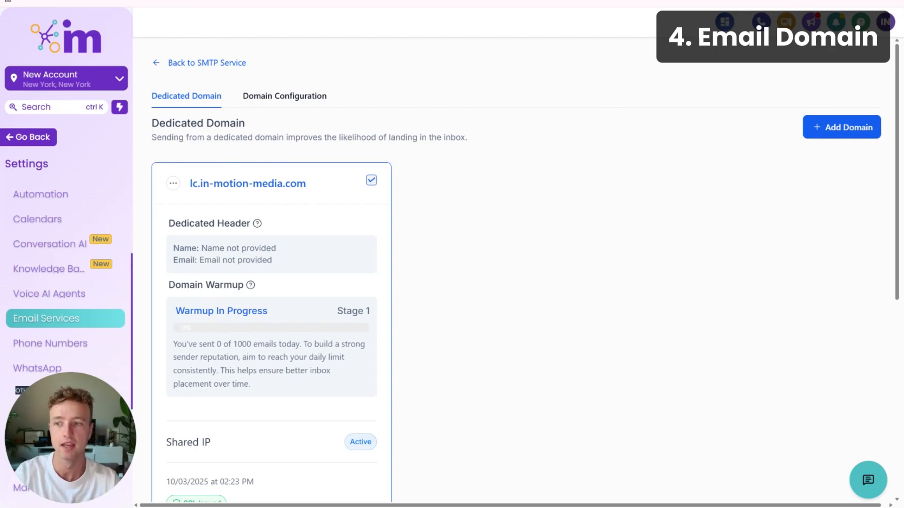
# - Open Set Headers for lc.in-motion-media.com and enter the sender's From Name
pyautogui.click(173, 185)
pyautogui.click(160, 120)
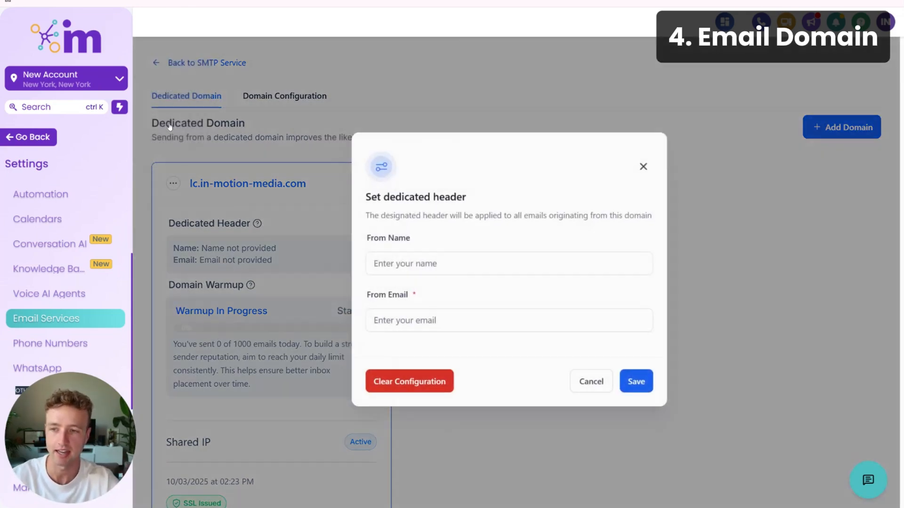
pyautogui.click(410, 264)
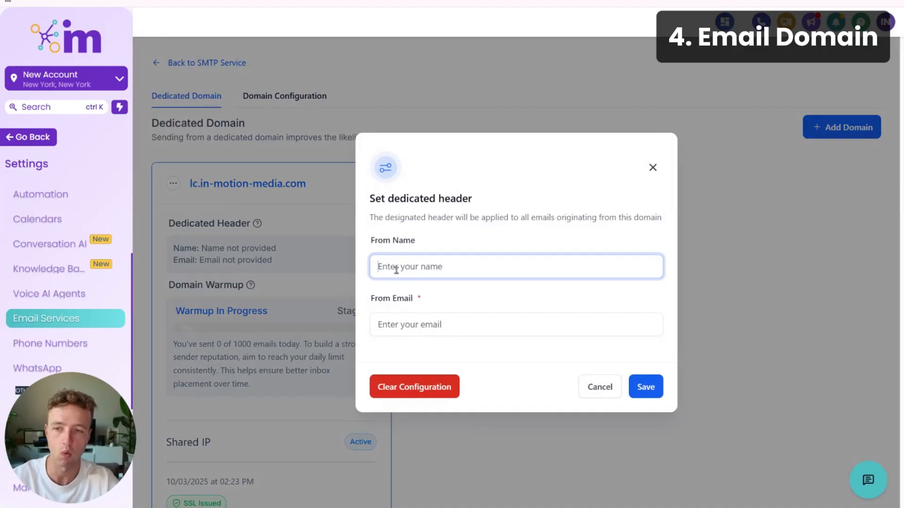
pyautogui.click(404, 326)
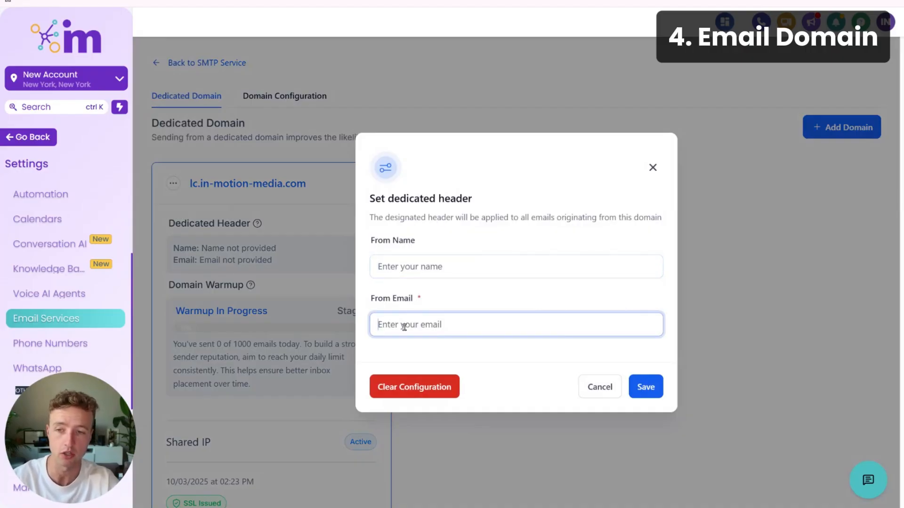
pyautogui.click(419, 266)
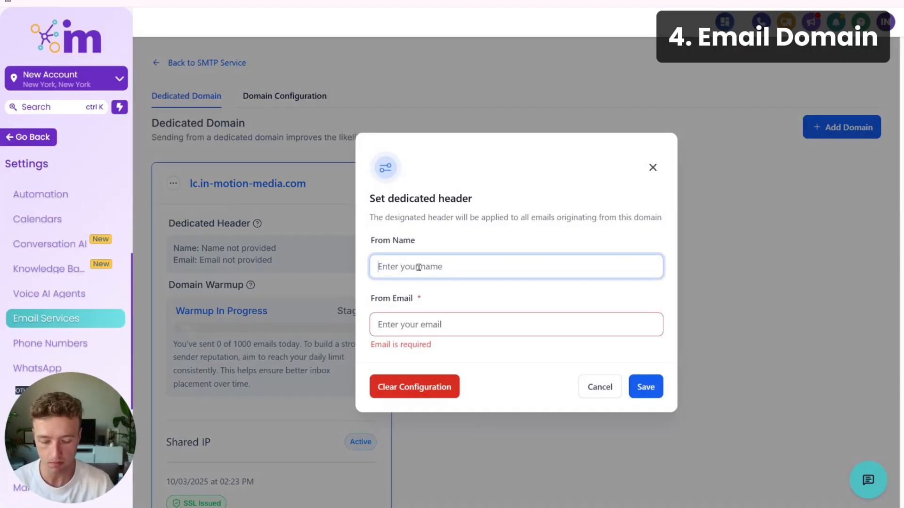
pyautogui.write('Isaac')
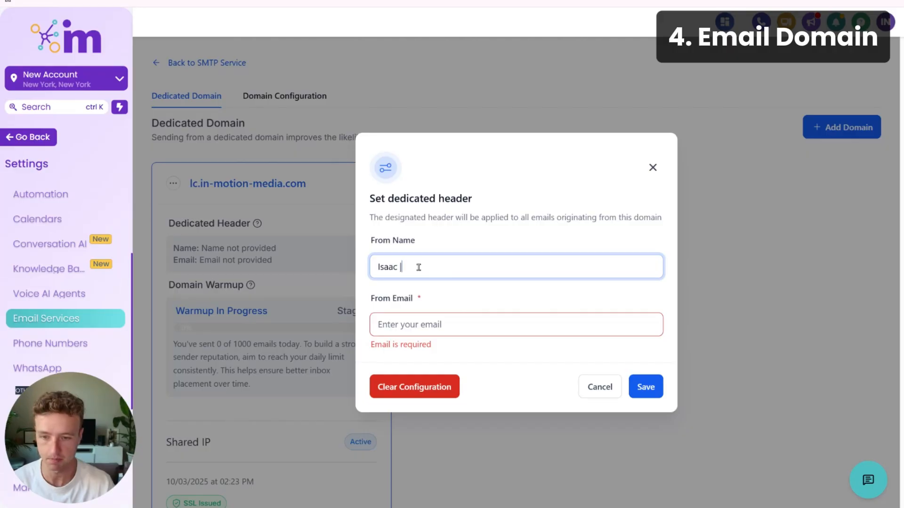
pyautogui.write(' | In Motion')
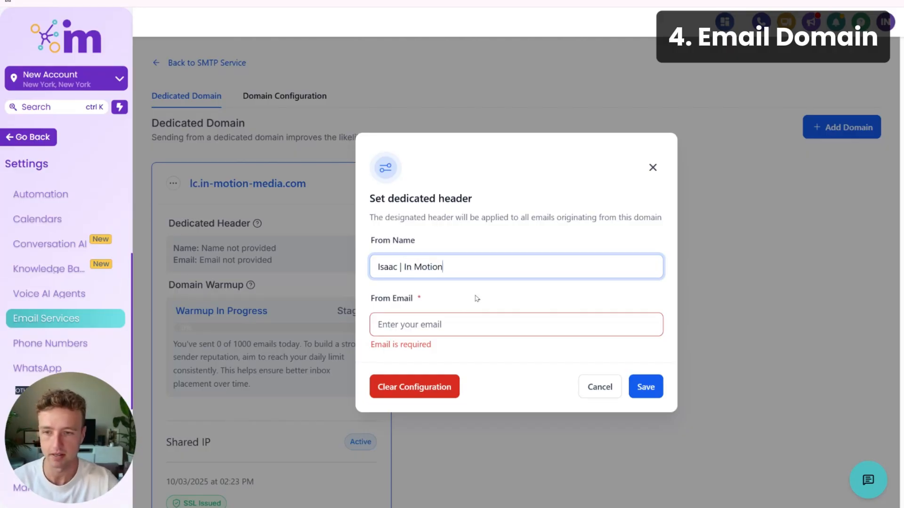
# - Enter the sender's From Email address at the in-motion-media.com domain
pyautogui.click(415, 333)
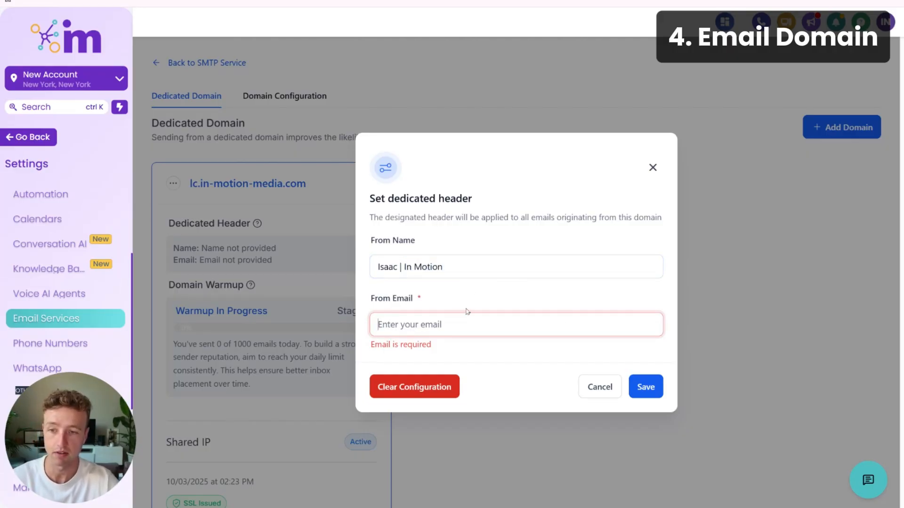
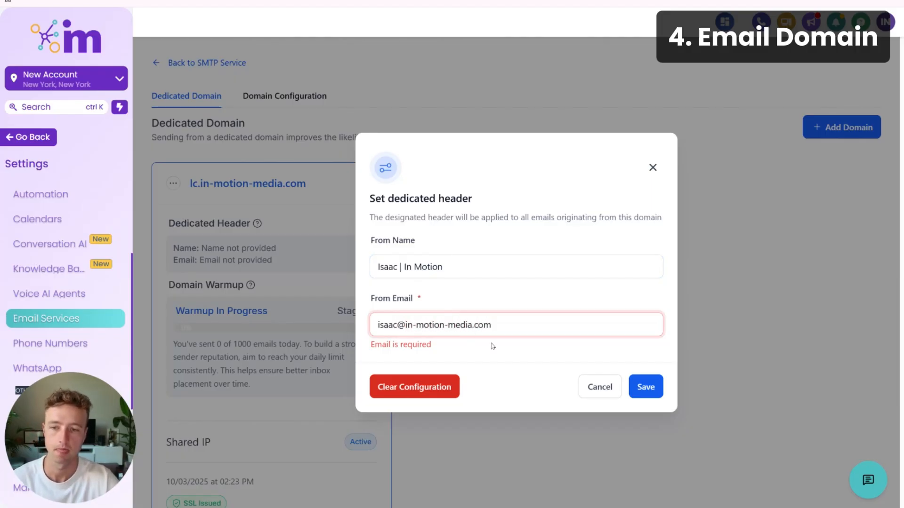
pyautogui.moveTo(512, 328); pyautogui.dragTo(382, 328)
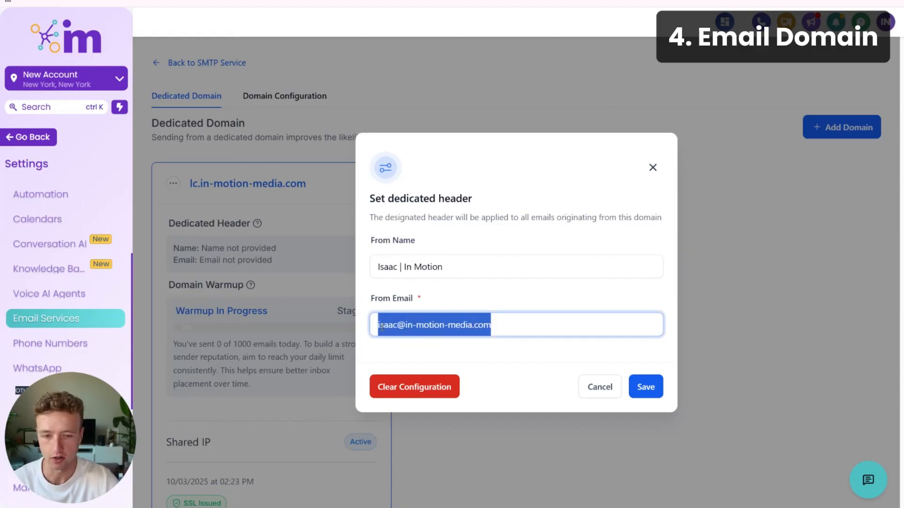
pyautogui.click(488, 302)
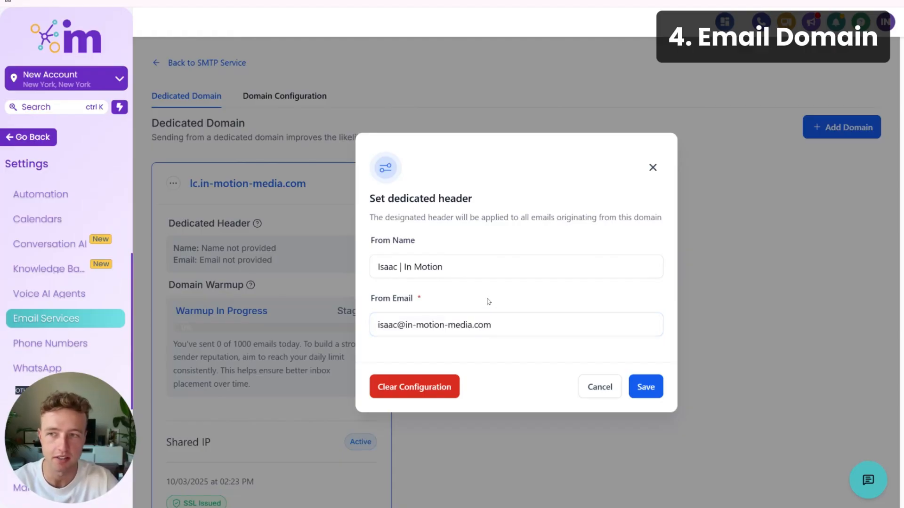
pyautogui.click(508, 330)
pyautogui.moveTo(508, 330); pyautogui.dragTo(377, 331)
pyautogui.click(500, 330)
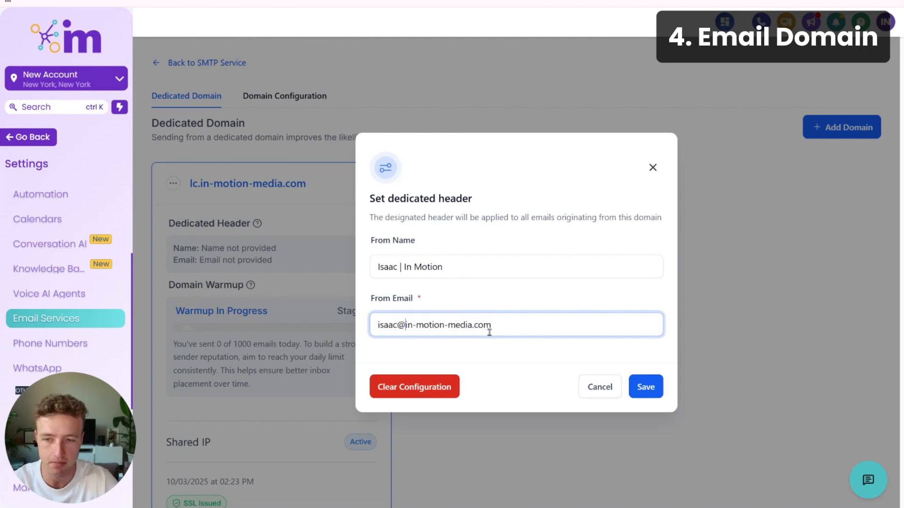
pyautogui.moveTo(500, 329); pyautogui.dragTo(405, 330)
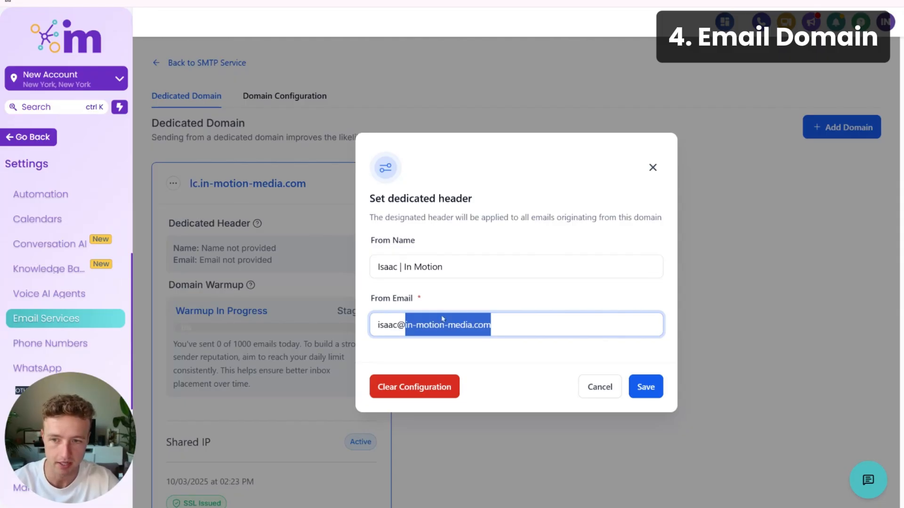
pyautogui.click(503, 329)
pyautogui.moveTo(529, 323); pyautogui.dragTo(404, 324)
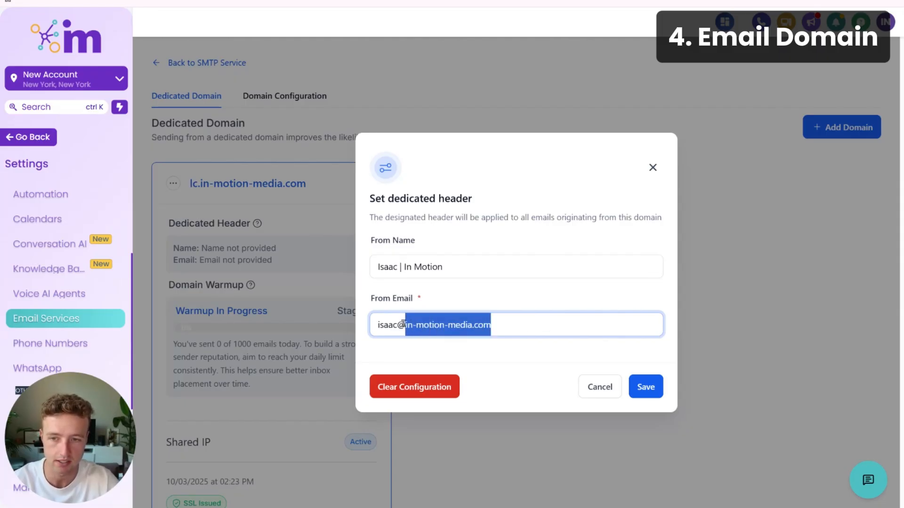
pyautogui.click(312, 185)
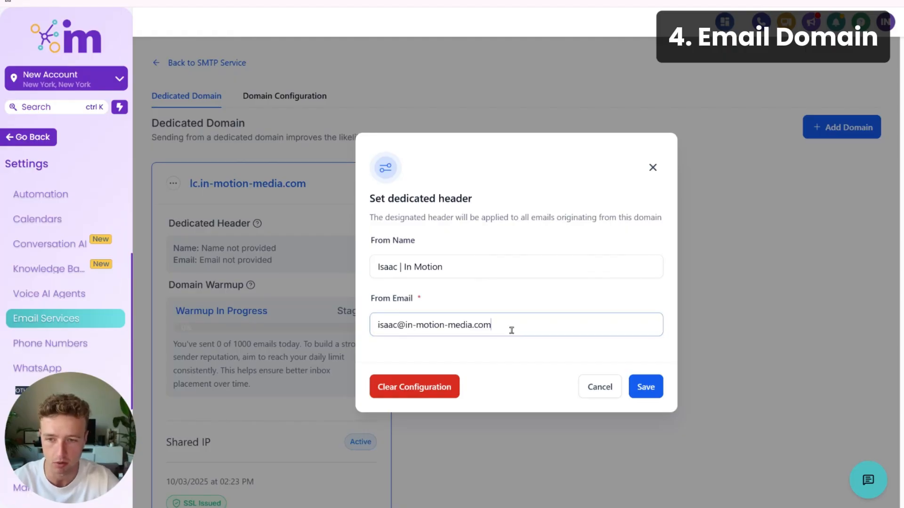
pyautogui.moveTo(510, 329); pyautogui.dragTo(398, 327)
pyautogui.click(317, 181)
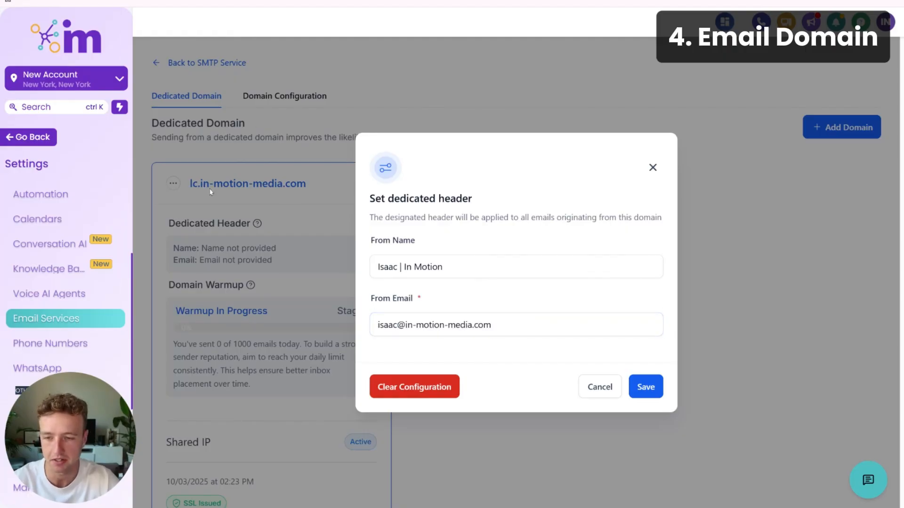
pyautogui.click(563, 317)
# - Save the dedicated header for lc.in-motion-media.com and go back to the sub-account Dashboard
pyautogui.click(648, 389)
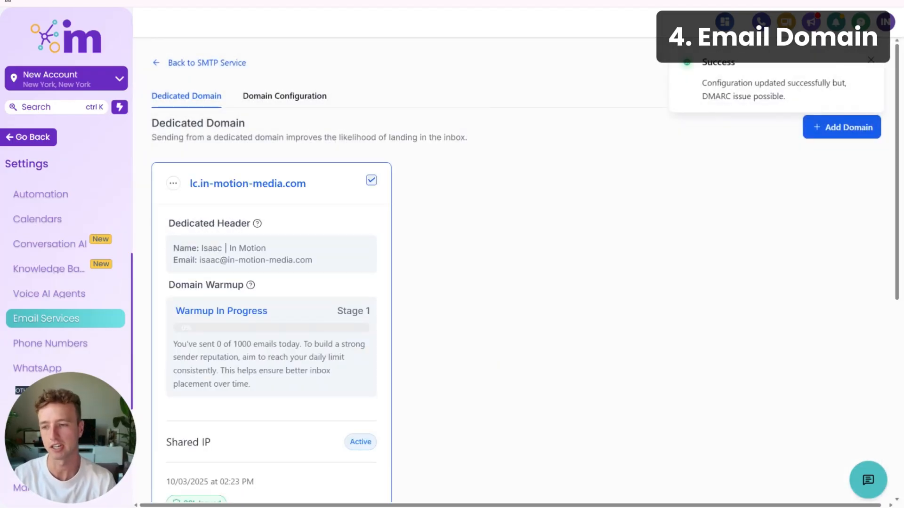
pyautogui.moveTo(339, 265); pyautogui.dragTo(229, 264)
pyautogui.moveTo(314, 190); pyautogui.dragTo(203, 188)
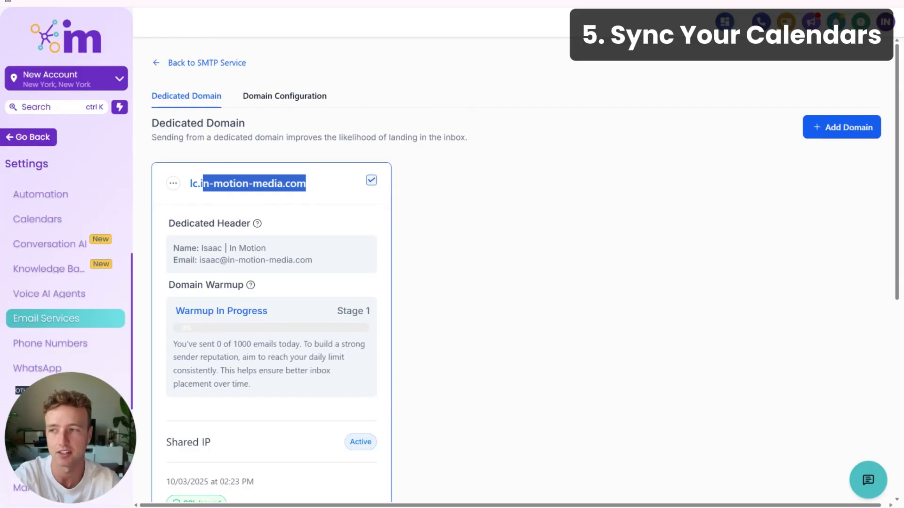
pyautogui.click(31, 136)
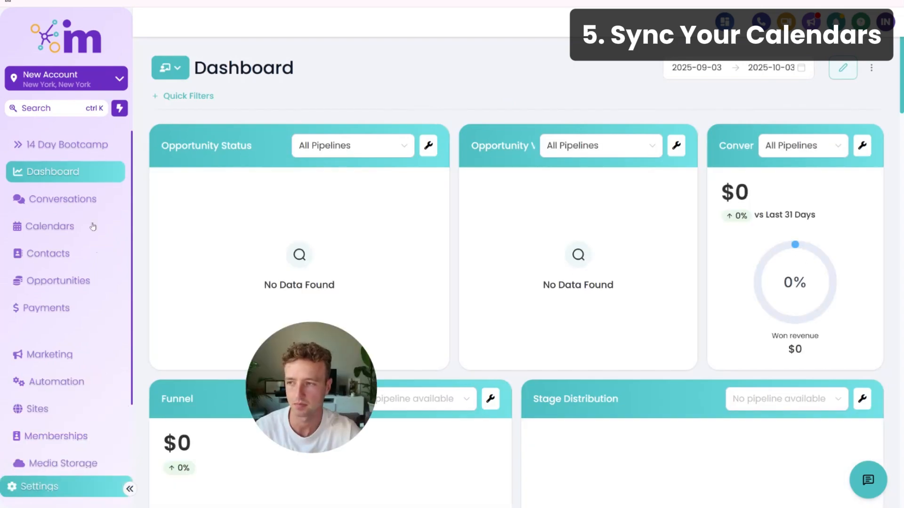
# - Go to Settings > My Profile and scroll down to the Calendar Settings, which show no connected calendars
pyautogui.click(42, 487)
pyautogui.click(33, 240)
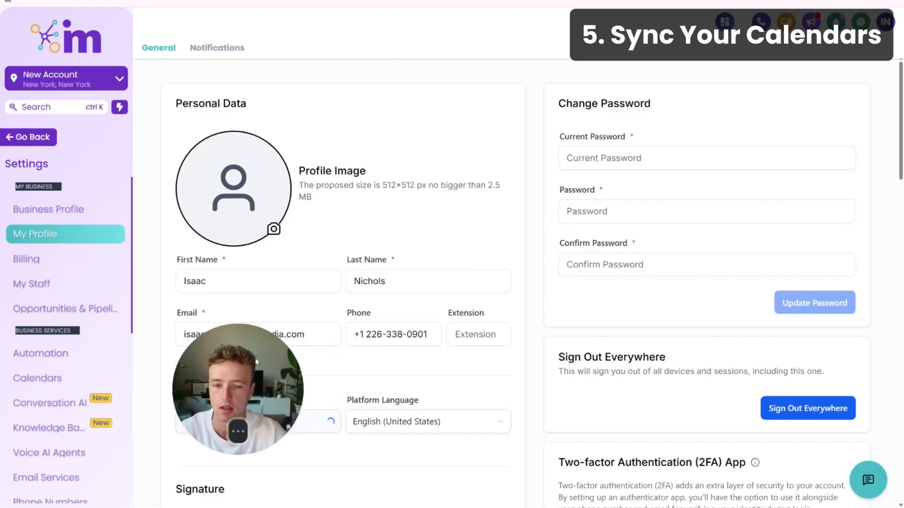
pyautogui.scroll(-5, 377, 198)
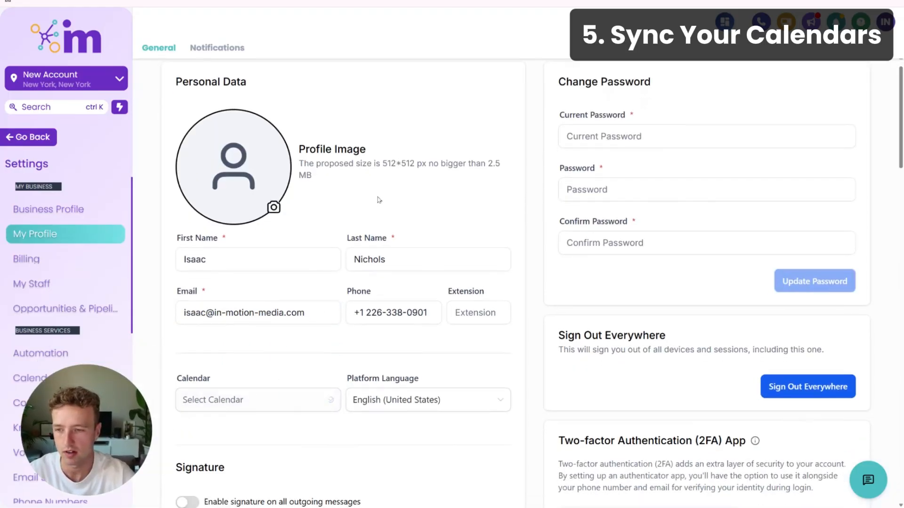
pyautogui.scroll(-10, 377, 196)
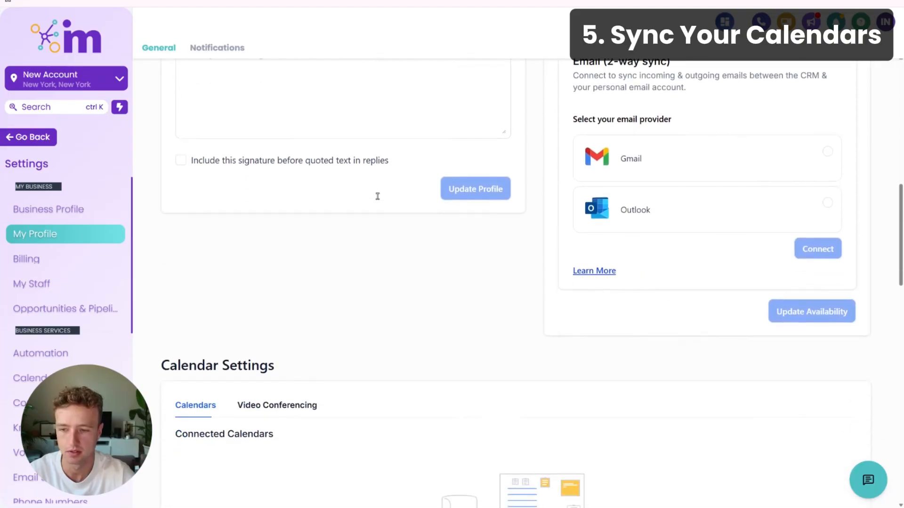
pyautogui.scroll(-2, 377, 196)
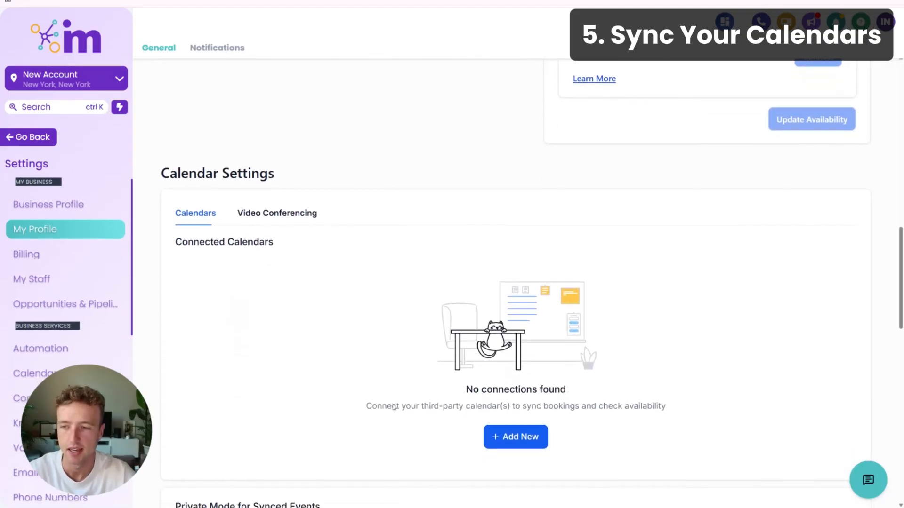
# - Add a new calendar connection and highlight the Calendly option
pyautogui.click(514, 438)
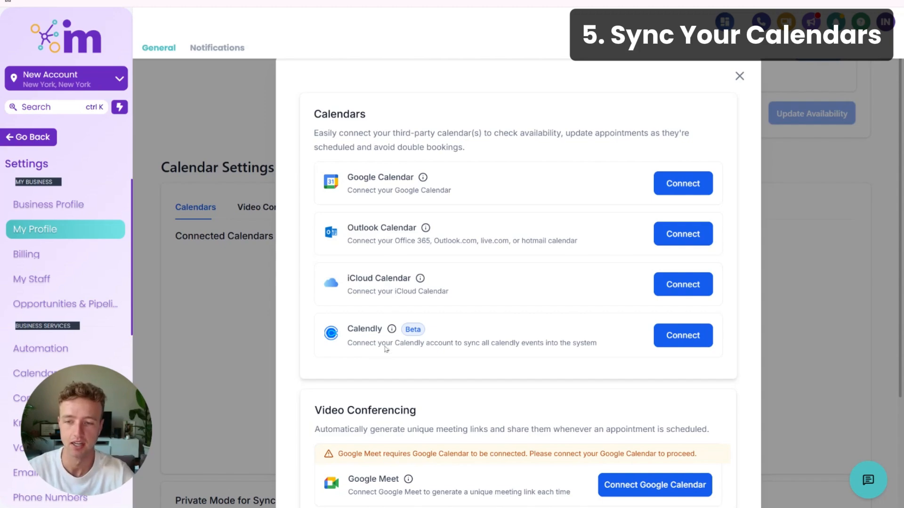
pyautogui.doubleClick(348, 329)
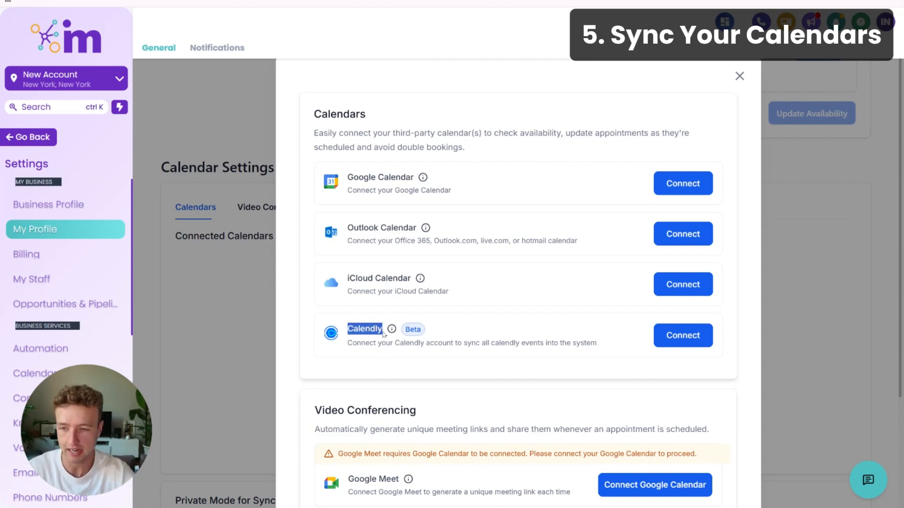
pyautogui.click(460, 330)
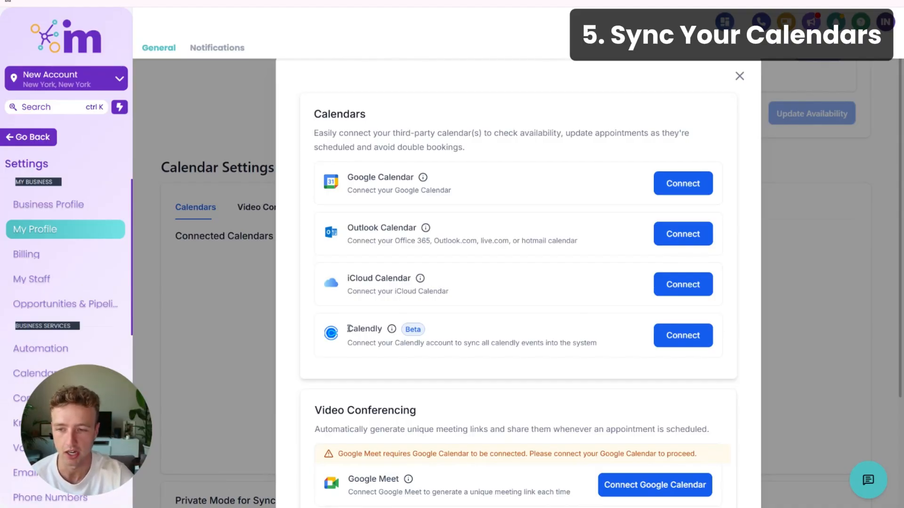
pyautogui.moveTo(347, 329); pyautogui.dragTo(384, 333)
pyautogui.click(462, 330)
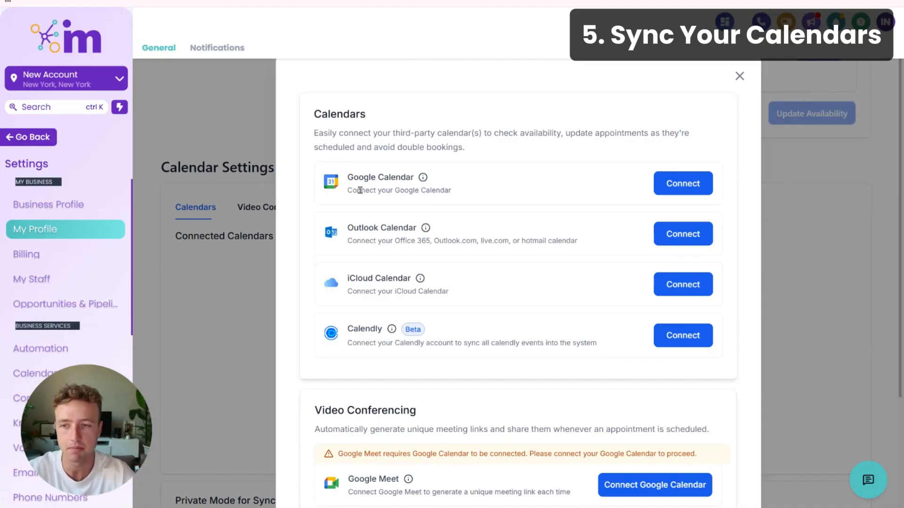
# - Highlight the Google Calendar and Outlook Calendar options, then connect Outlook Calendar
pyautogui.moveTo(348, 178); pyautogui.dragTo(542, 182)
pyautogui.click(542, 182)
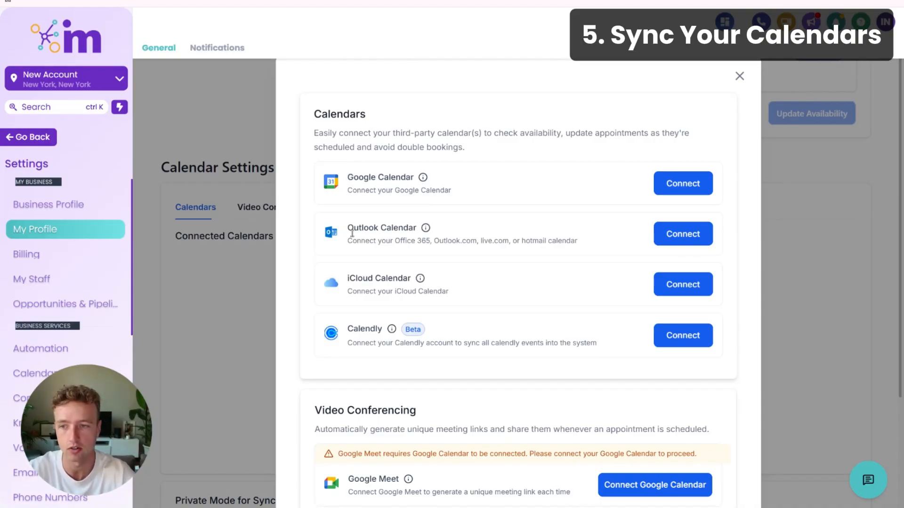
pyautogui.moveTo(347, 228); pyautogui.dragTo(428, 229)
pyautogui.click(454, 225)
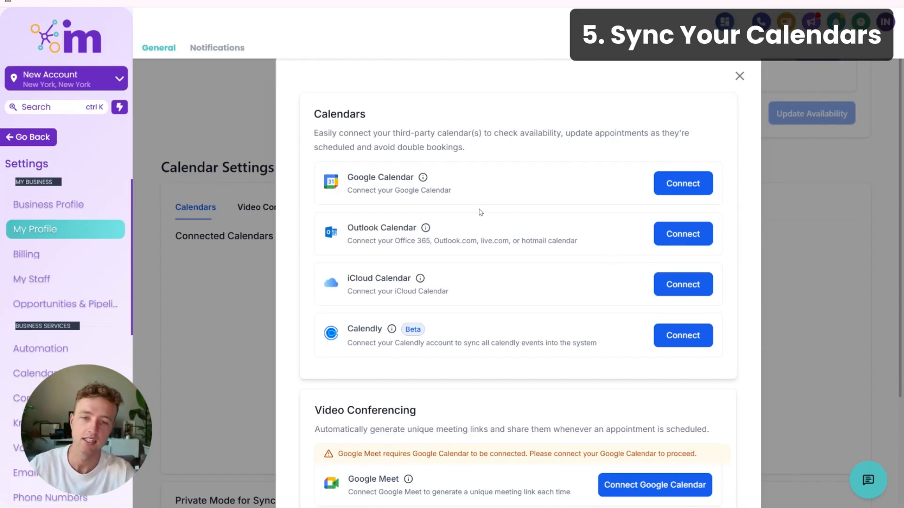
pyautogui.click(675, 237)
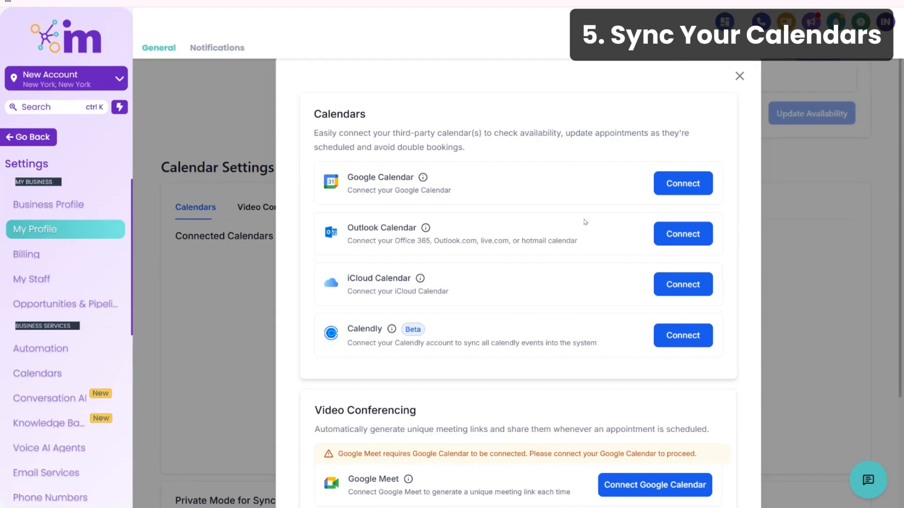
# - Retry the Outlook connection so it completes, then highlight the Linked Calendar setting
pyautogui.click(674, 243)
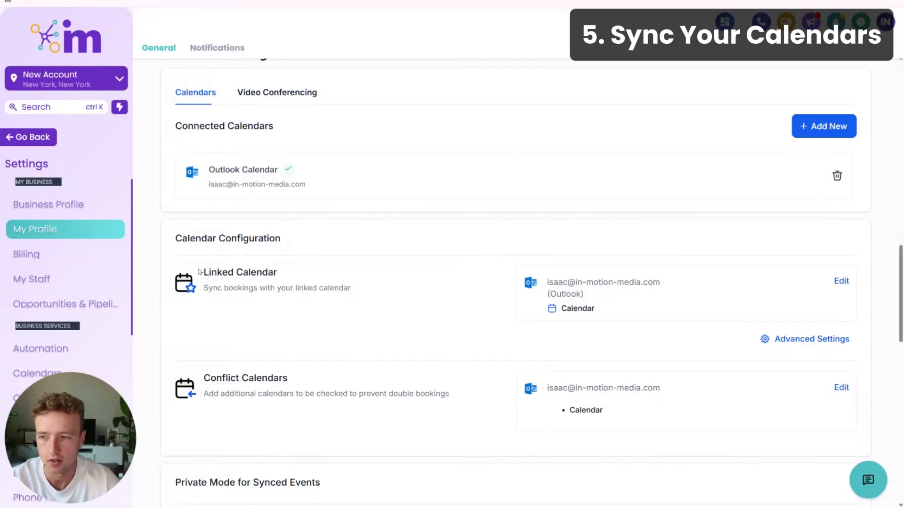
pyautogui.moveTo(200, 271); pyautogui.dragTo(291, 278)
pyautogui.moveTo(207, 376); pyautogui.dragTo(300, 376)
pyautogui.click(335, 363)
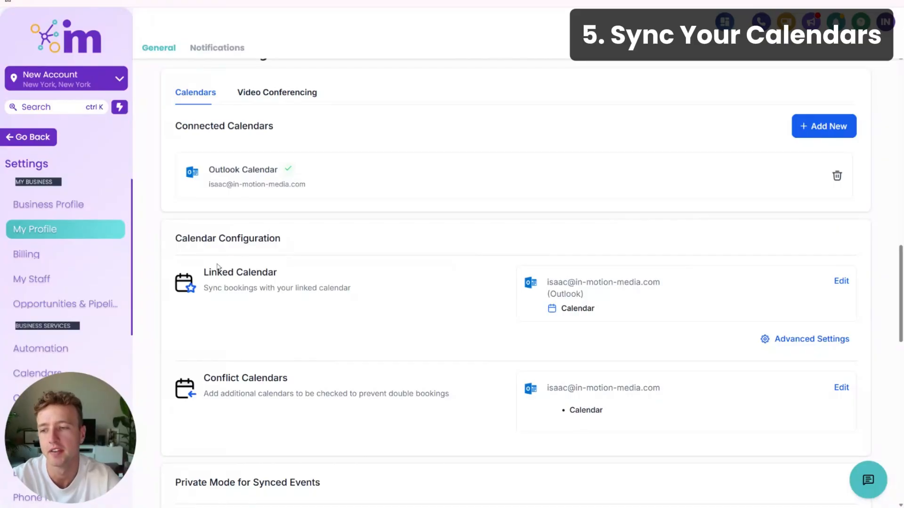
pyautogui.moveTo(203, 269); pyautogui.dragTo(315, 271)
pyautogui.click(341, 279)
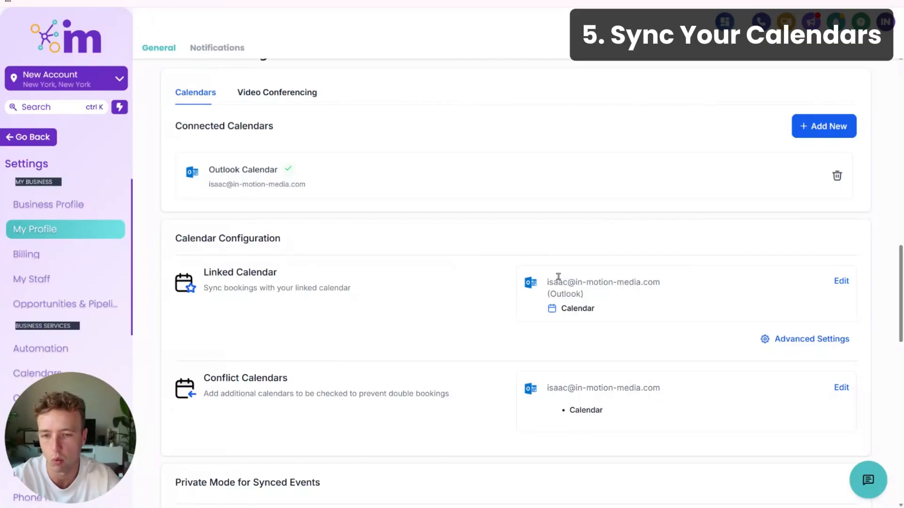
pyautogui.moveTo(204, 273); pyautogui.dragTo(313, 281)
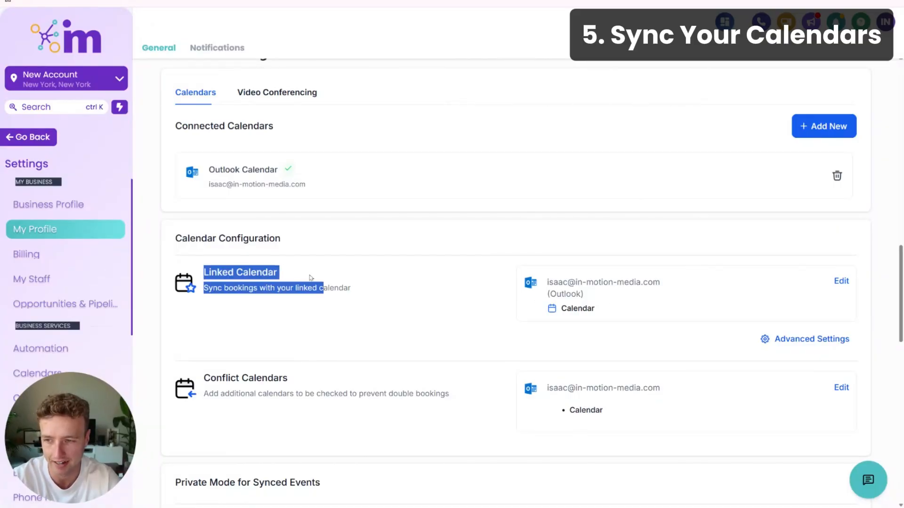
pyautogui.click(307, 277)
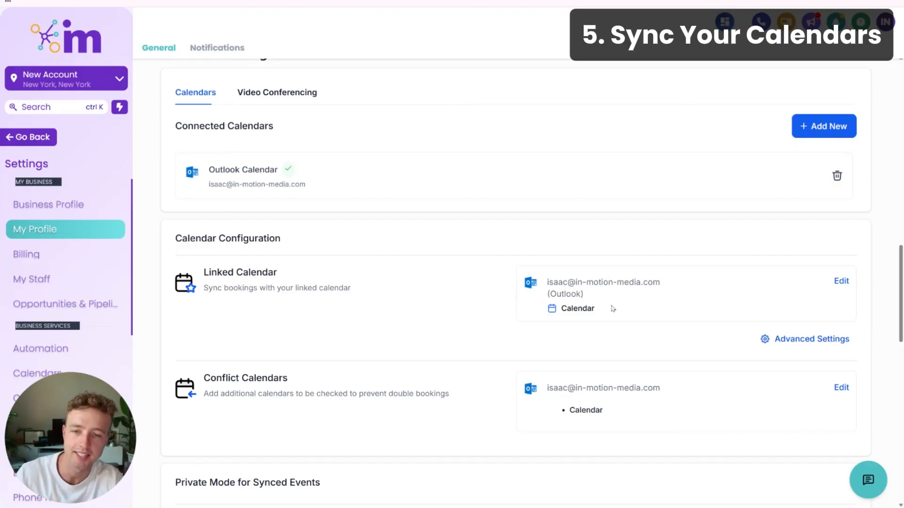
# - Point out the linked Outlook account and the Conflict Calendars setting that checks it for conflicts
pyautogui.moveTo(608, 304); pyautogui.dragTo(547, 288)
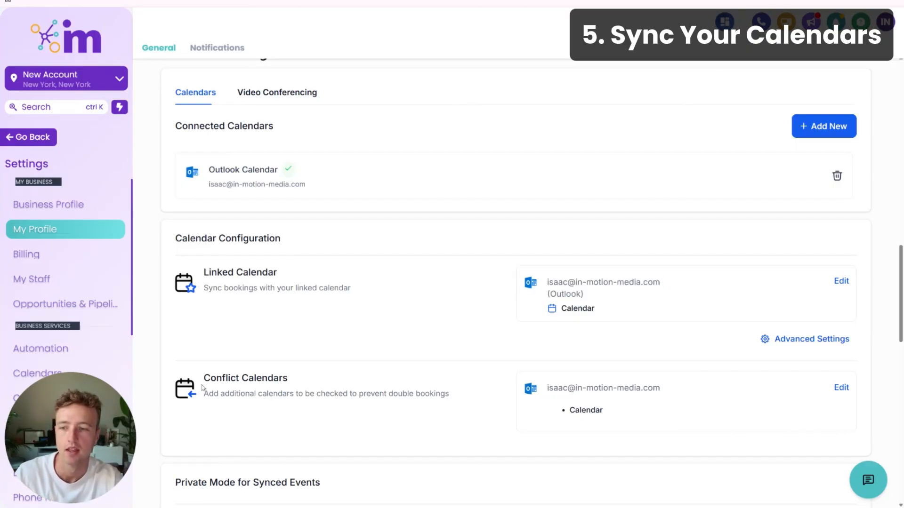
pyautogui.moveTo(203, 382); pyautogui.dragTo(301, 382)
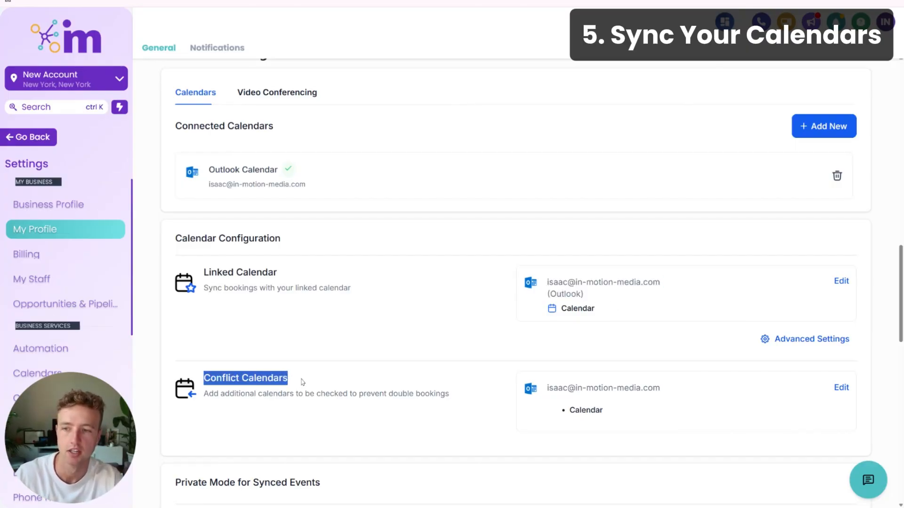
pyautogui.click(302, 382)
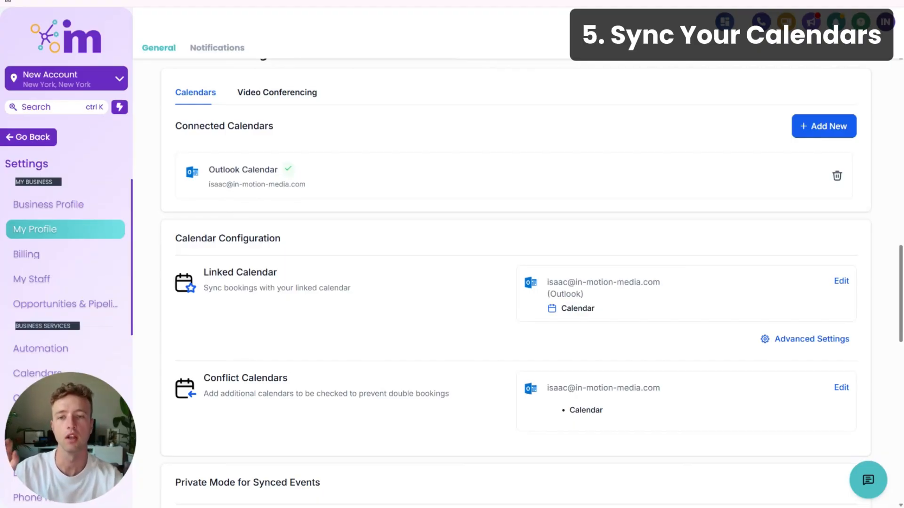
pyautogui.moveTo(648, 419); pyautogui.dragTo(542, 393)
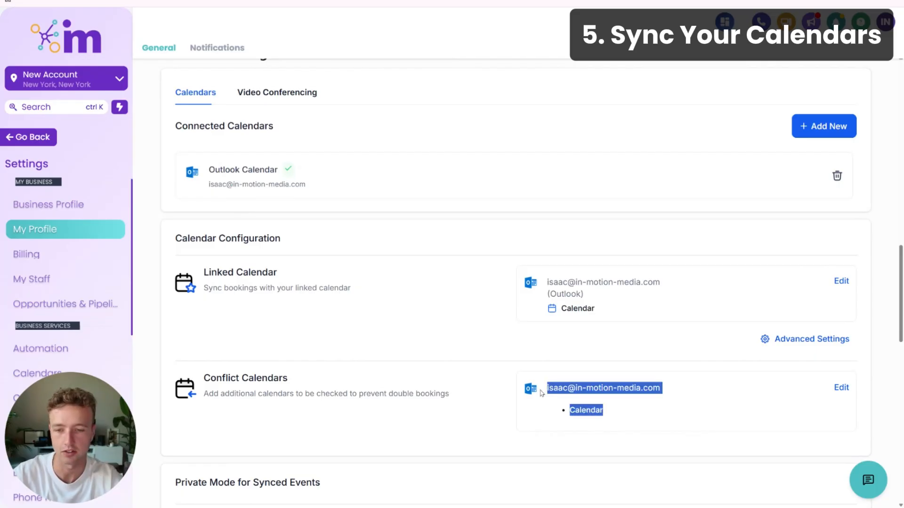
pyautogui.moveTo(205, 375); pyautogui.dragTo(309, 394)
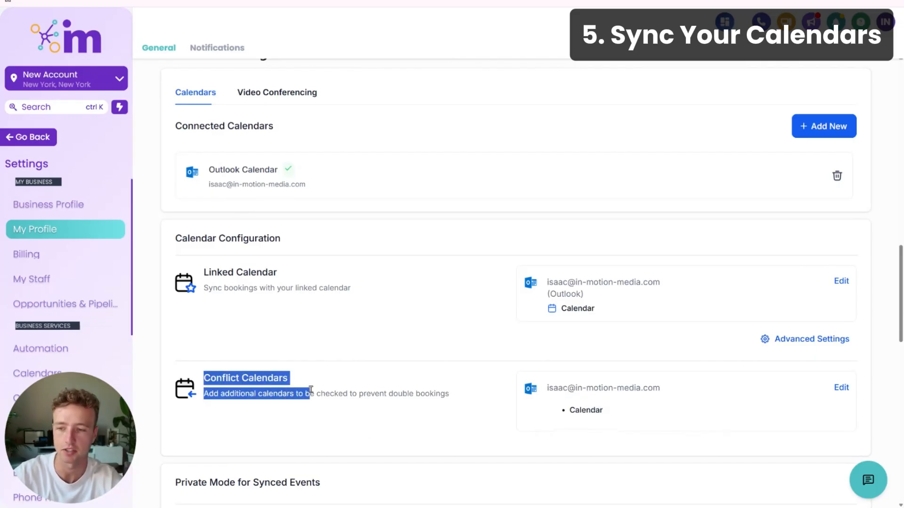
pyautogui.click(316, 385)
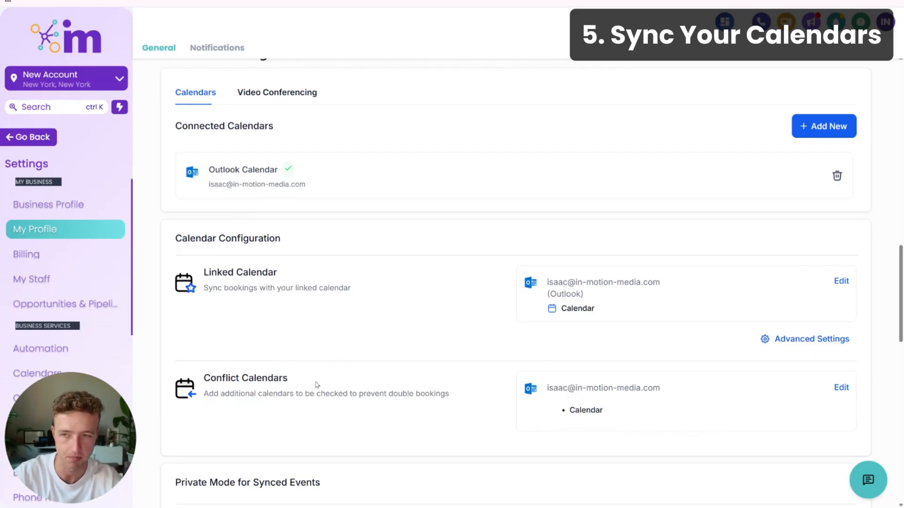
pyautogui.click(814, 129)
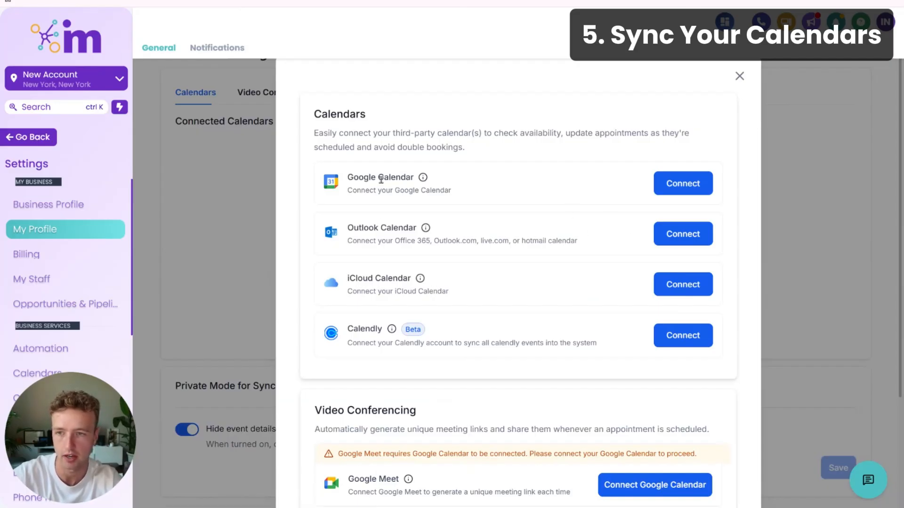
pyautogui.click(740, 76)
pyautogui.scroll(-3, 528, 277)
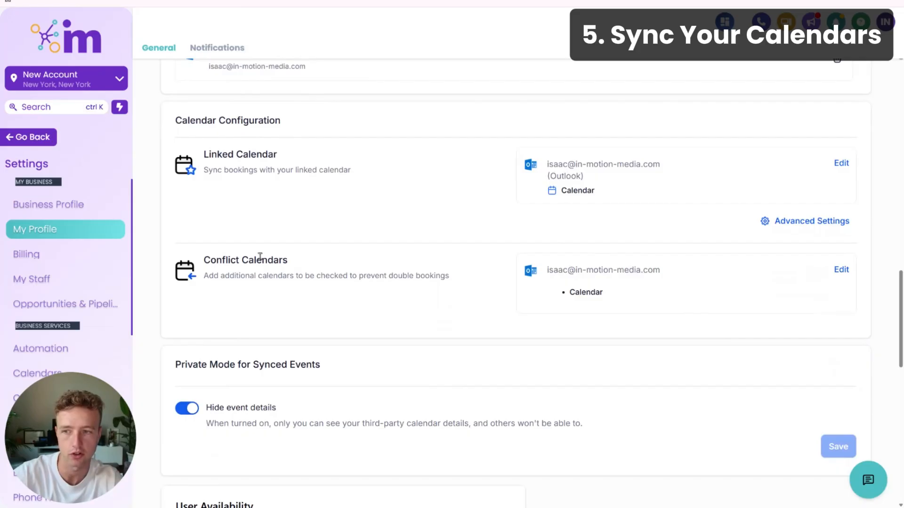
pyautogui.click(841, 270)
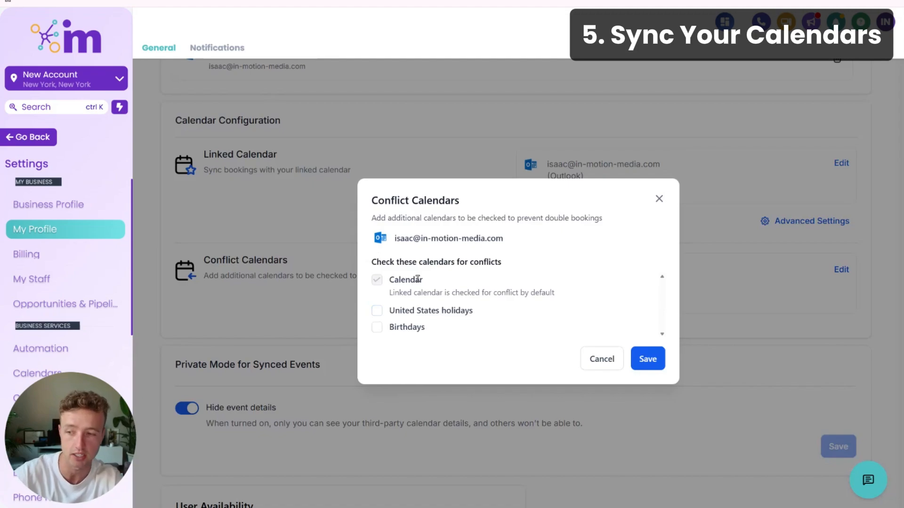
pyautogui.click(658, 199)
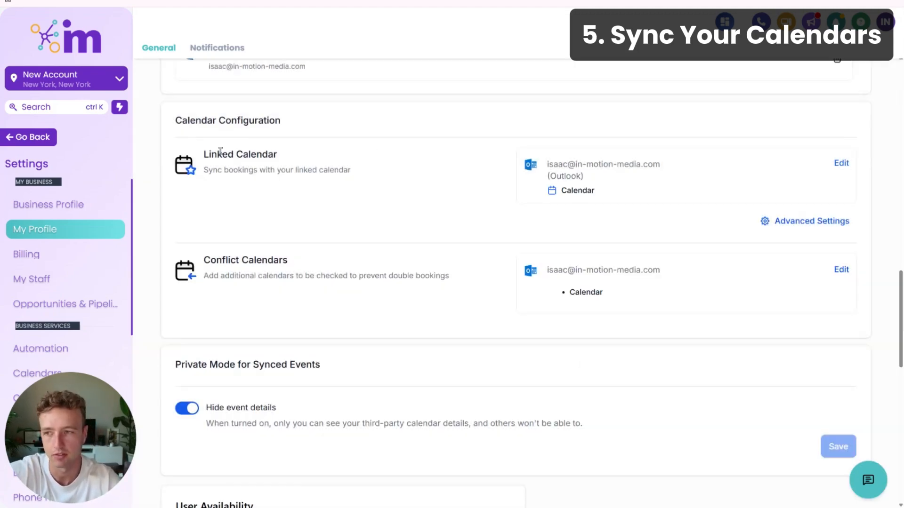
pyautogui.moveTo(205, 154); pyautogui.dragTo(394, 151)
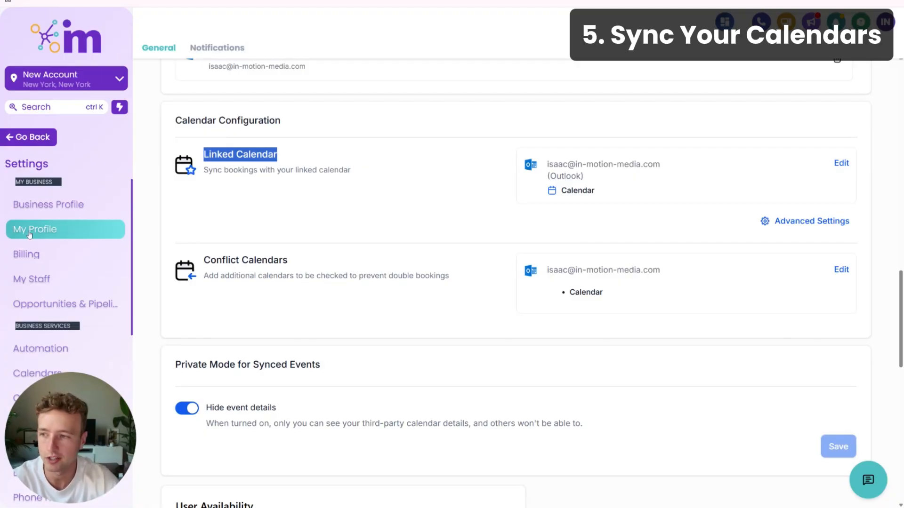
pyautogui.scroll(1, 430, 259)
pyautogui.scroll(10, 431, 259)
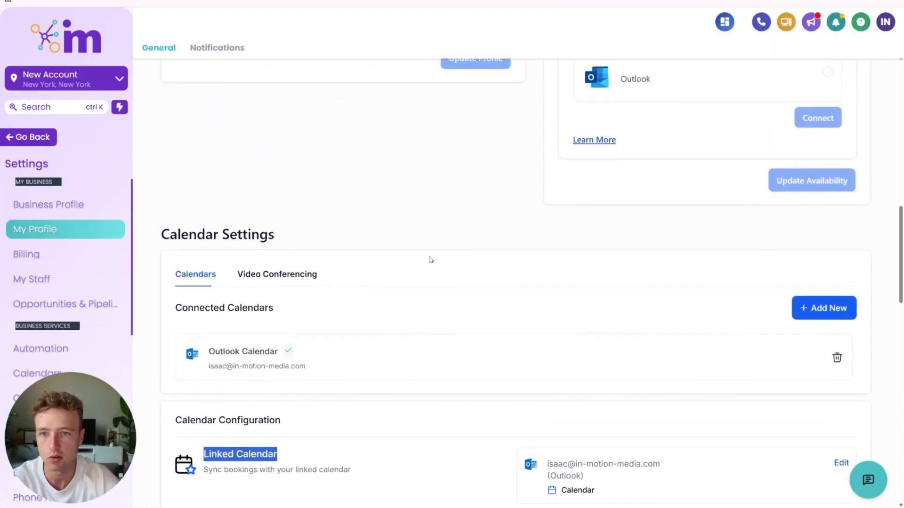
# - Scroll up to the Email (2-way sync) card offering Gmail and Outlook providers
pyautogui.scroll(1, 609, 243)
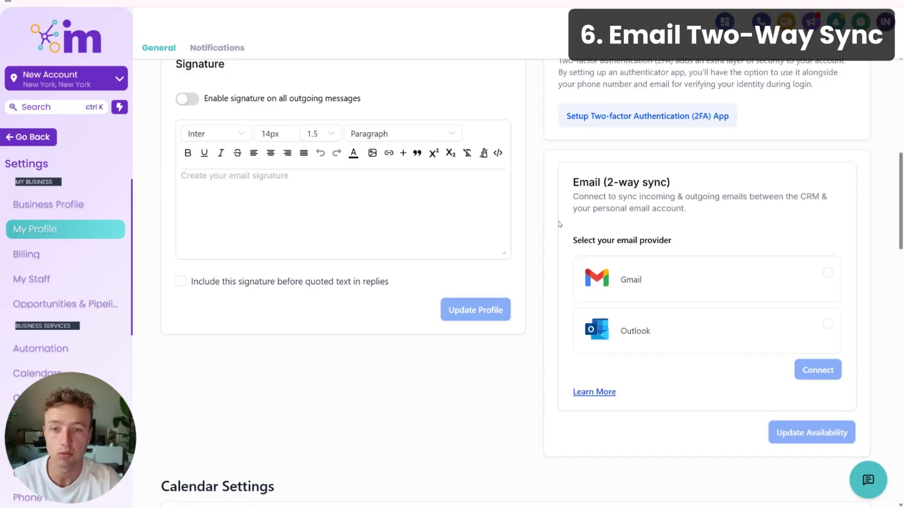
# - Choose Outlook as the Email (2-way sync) provider and check that it shows Connected
pyautogui.moveTo(571, 183); pyautogui.dragTo(693, 187)
pyautogui.click(693, 187)
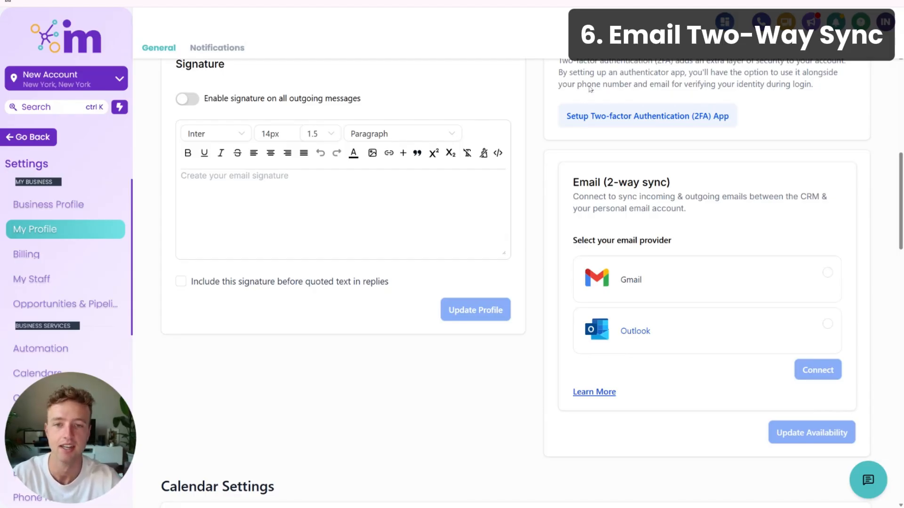
pyautogui.moveTo(571, 182); pyautogui.dragTo(720, 183)
pyautogui.click(719, 184)
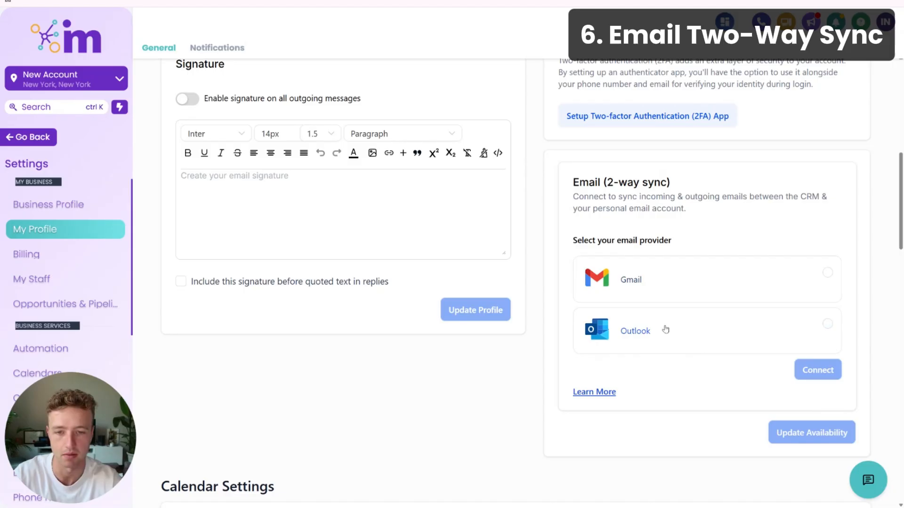
pyautogui.click(827, 324)
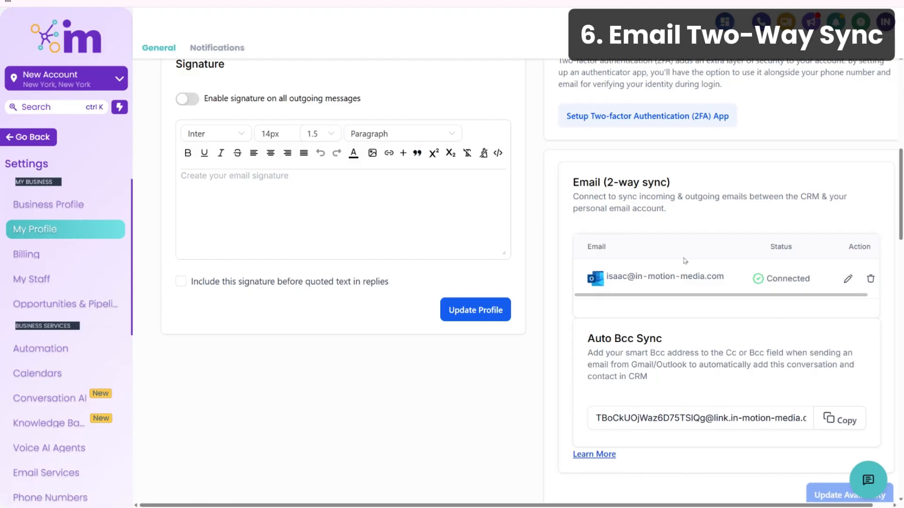
pyautogui.scroll(-2, 768, 274)
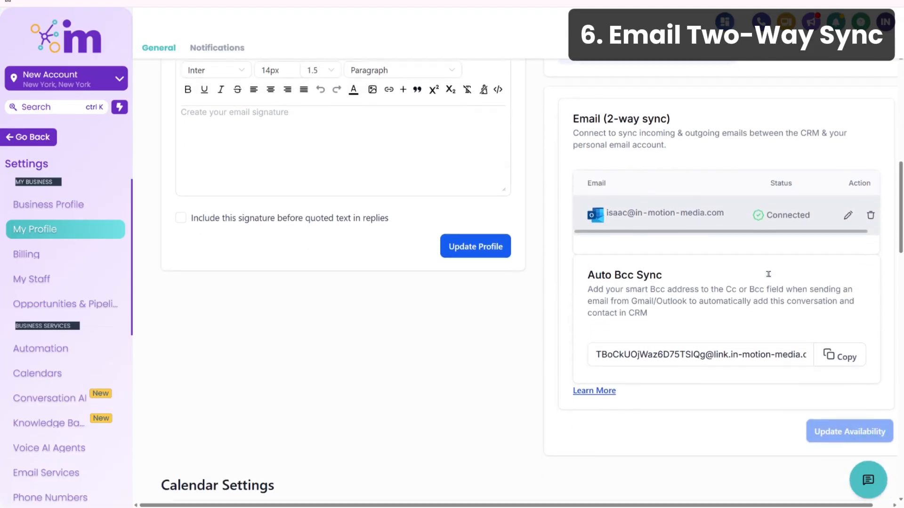
pyautogui.scroll(8, 768, 274)
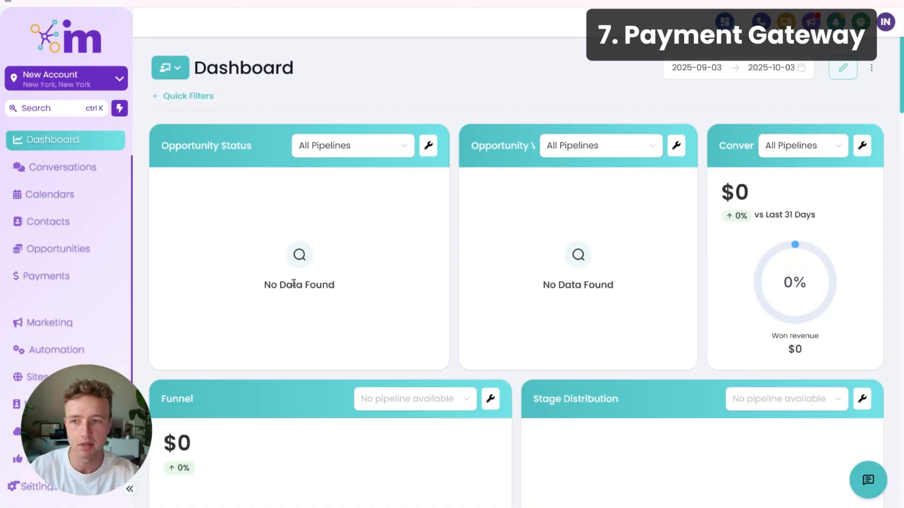
pyautogui.moveTo(91, 414); pyautogui.dragTo(837, 392)
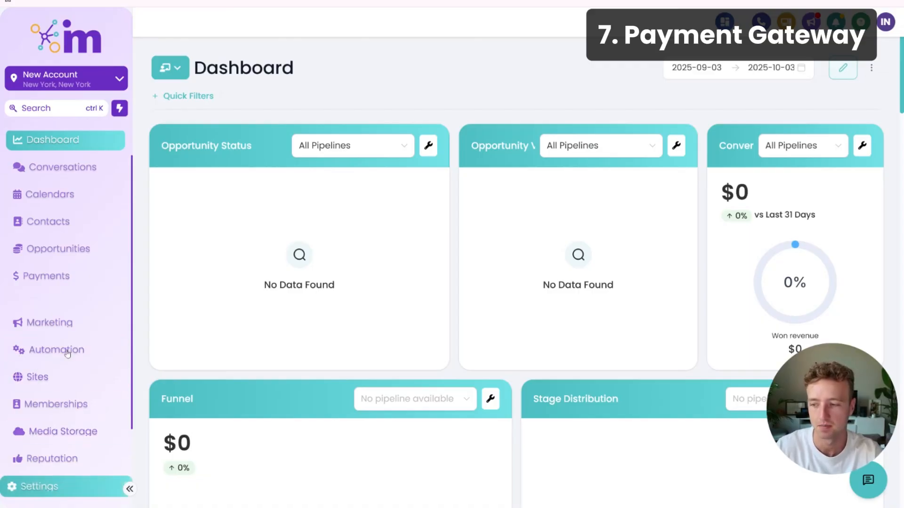
pyautogui.click(44, 489)
pyautogui.scroll(-5, 76, 346)
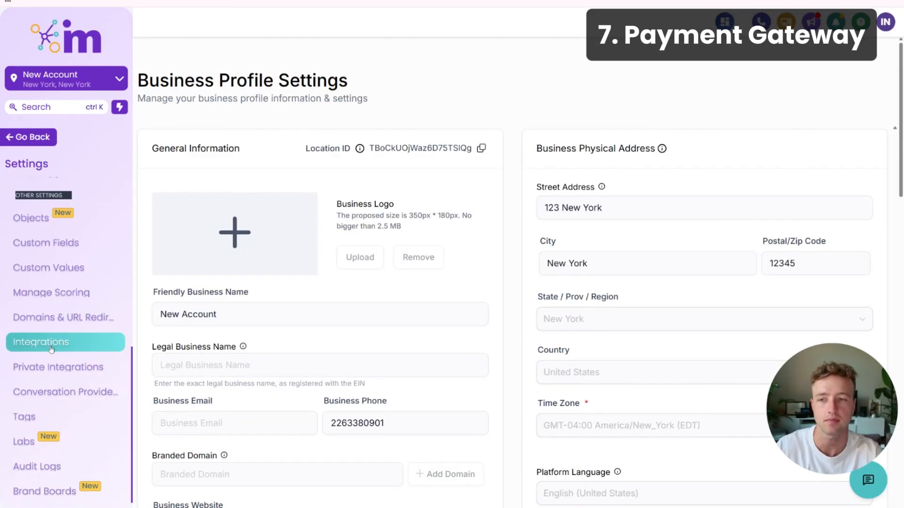
pyautogui.click(51, 348)
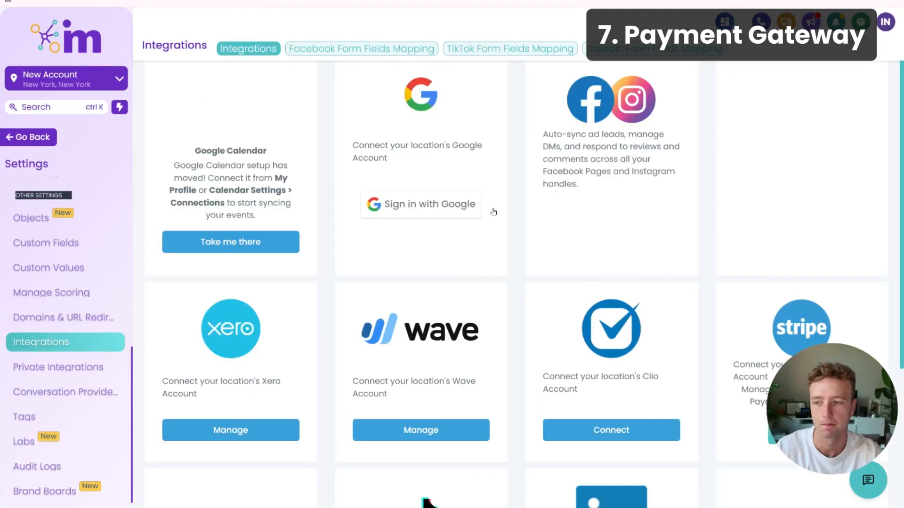
pyautogui.scroll(-3, 762, 234)
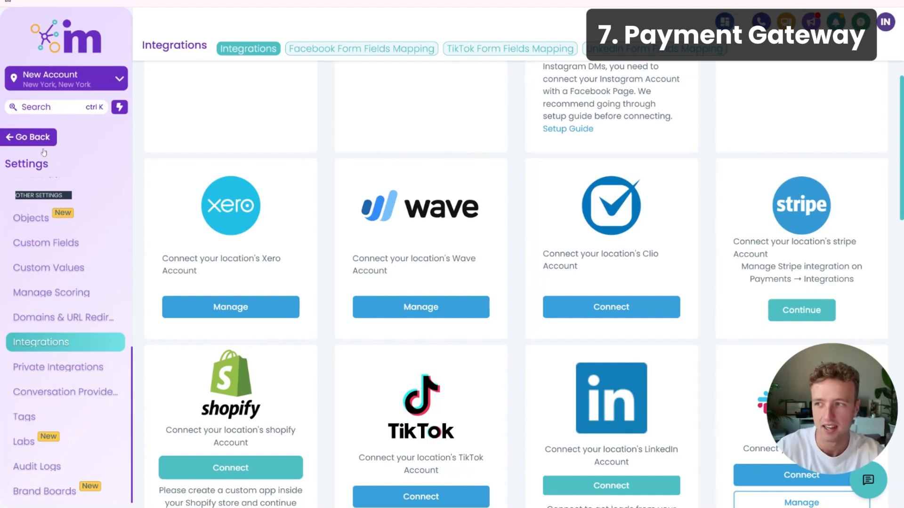
pyautogui.click(30, 138)
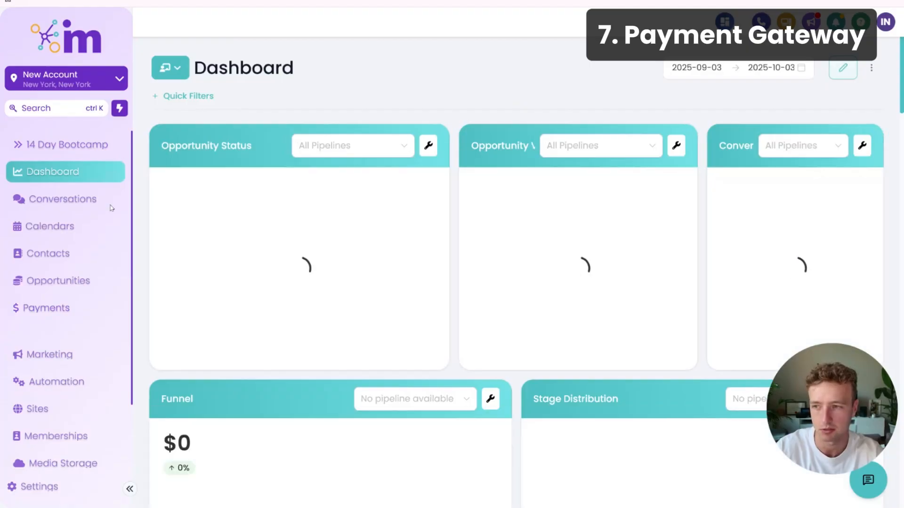
# - Open Payments > Integrations and browse the providers, highlighting Stripe
pyautogui.click(44, 316)
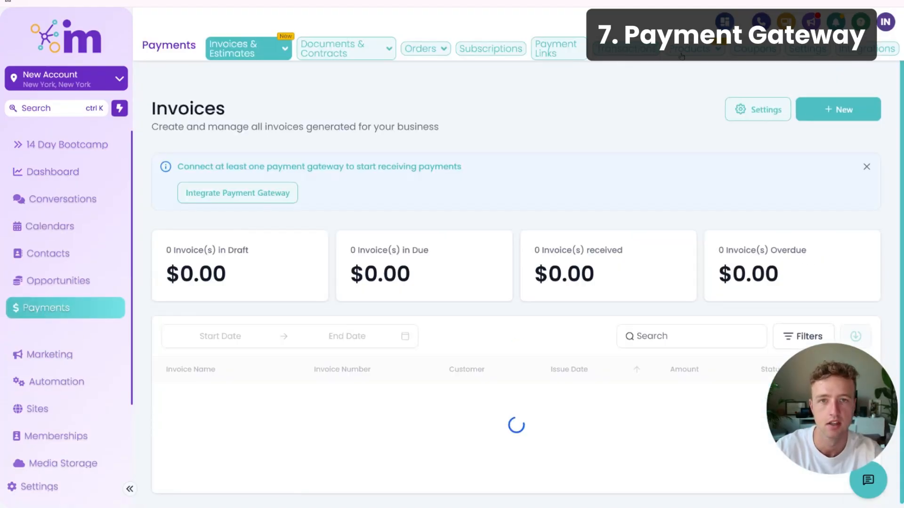
pyautogui.click(862, 50)
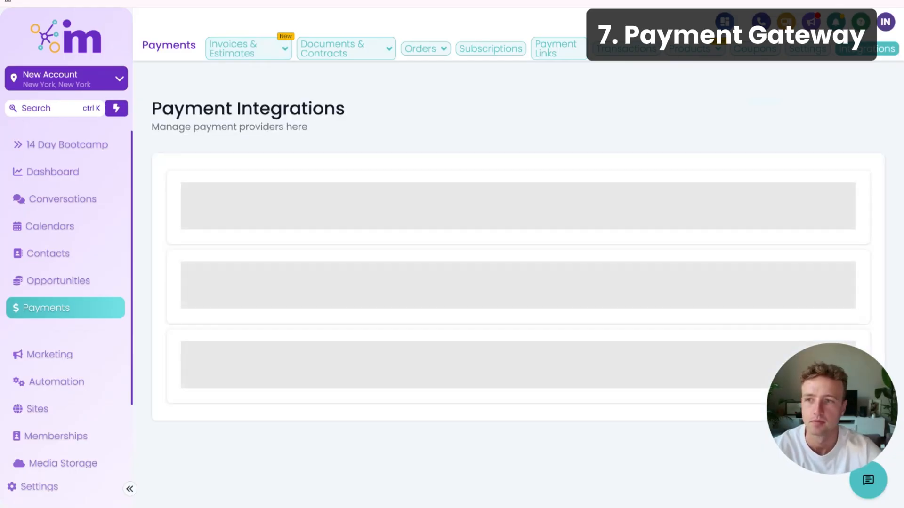
pyautogui.scroll(-2, 479, 229)
pyautogui.scroll(-3, 479, 230)
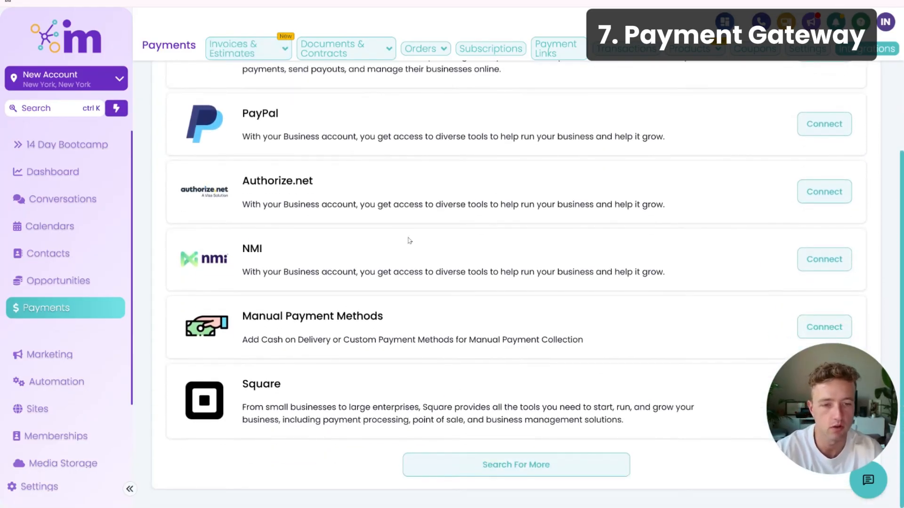
pyautogui.scroll(4, 409, 240)
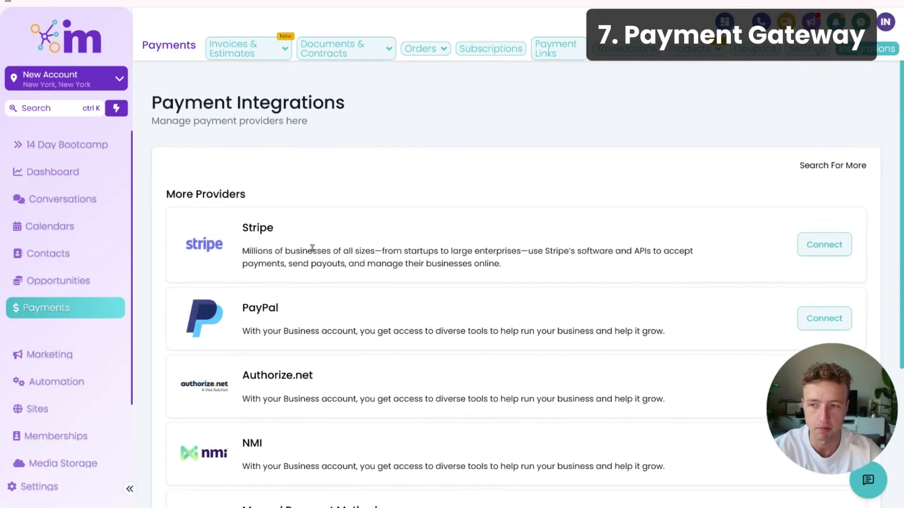
pyautogui.moveTo(235, 232); pyautogui.dragTo(281, 233)
pyautogui.click(311, 216)
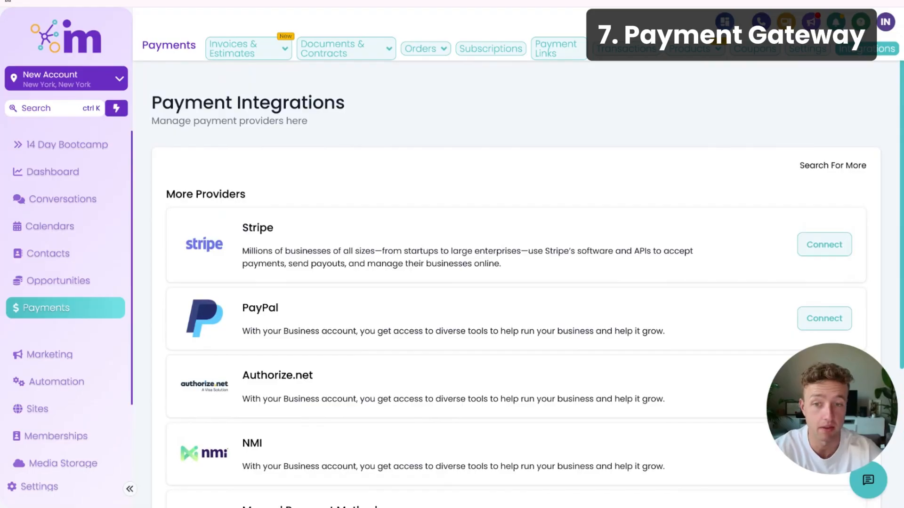
# - Scroll the provider list and start connecting Stripe
pyautogui.scroll(-2, 320, 221)
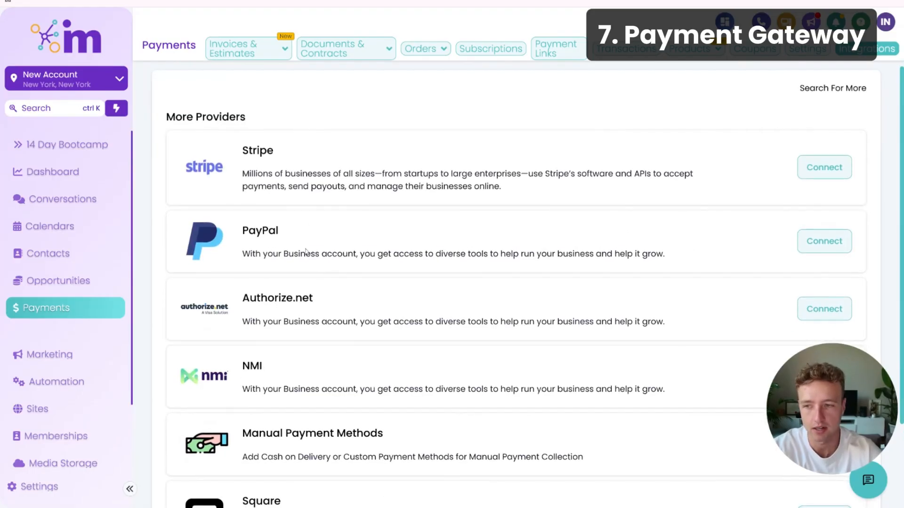
pyautogui.scroll(-3, 287, 290)
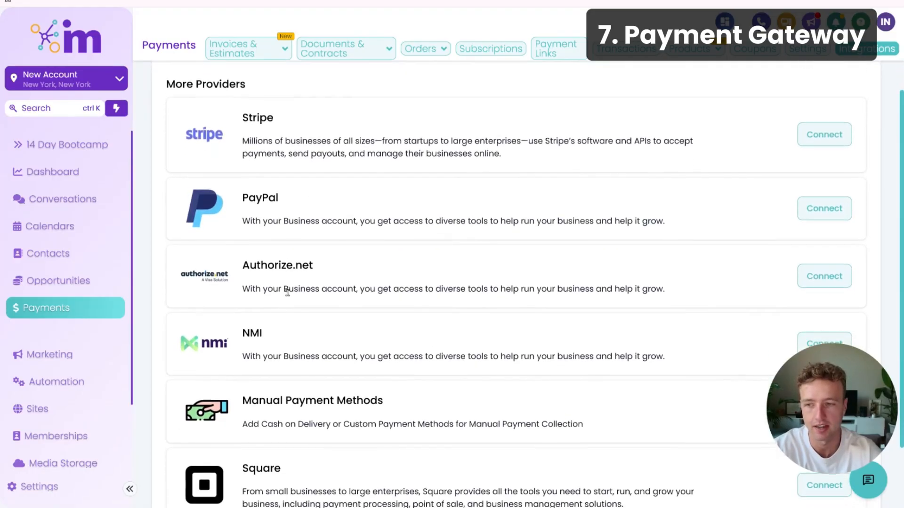
pyautogui.scroll(5, 461, 354)
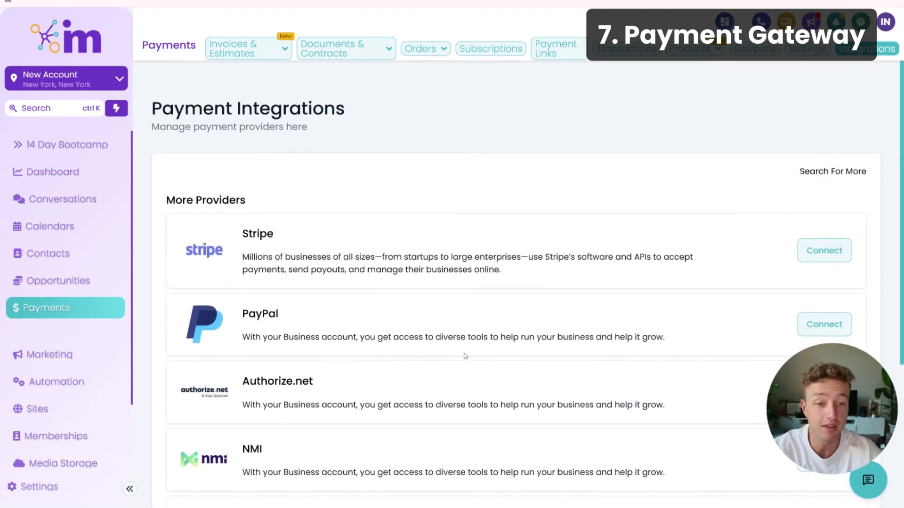
pyautogui.scroll(-2, 465, 355)
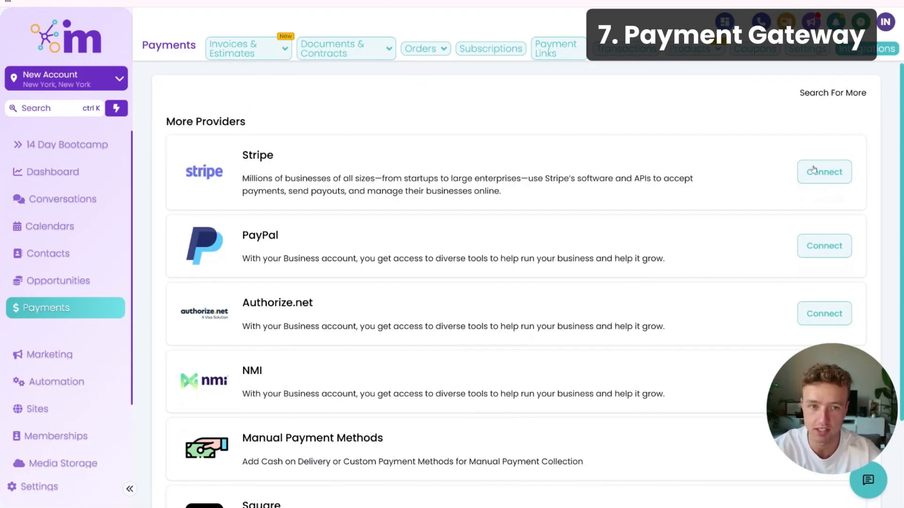
pyautogui.click(811, 177)
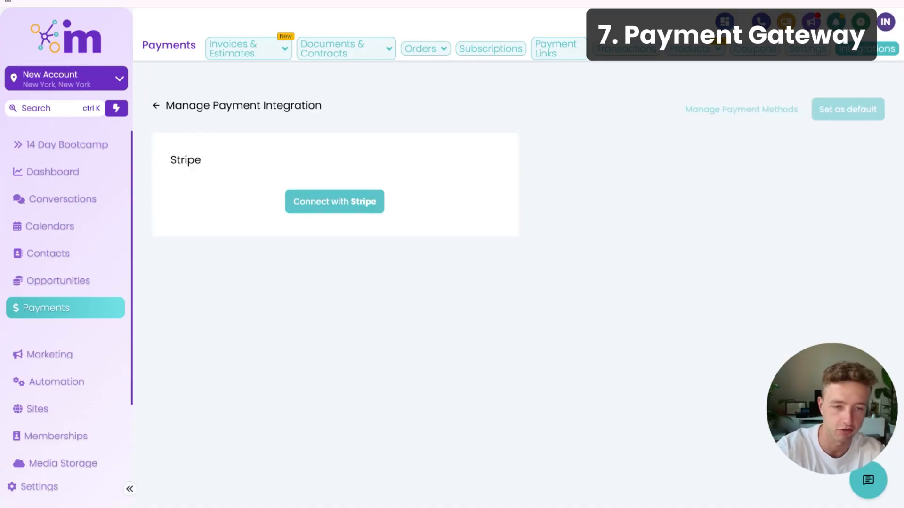
# - Return to the Payment Integrations list and highlight the PayPal provider
pyautogui.click(155, 106)
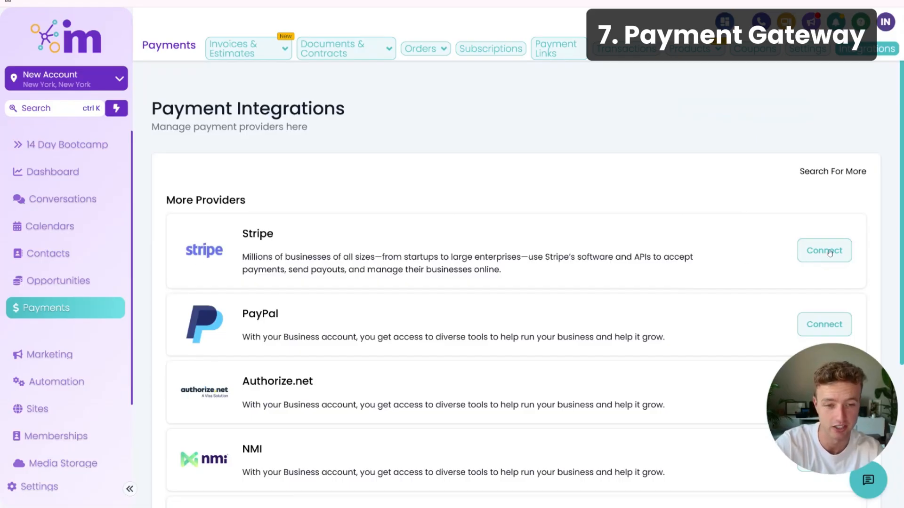
pyautogui.scroll(-1, 829, 253)
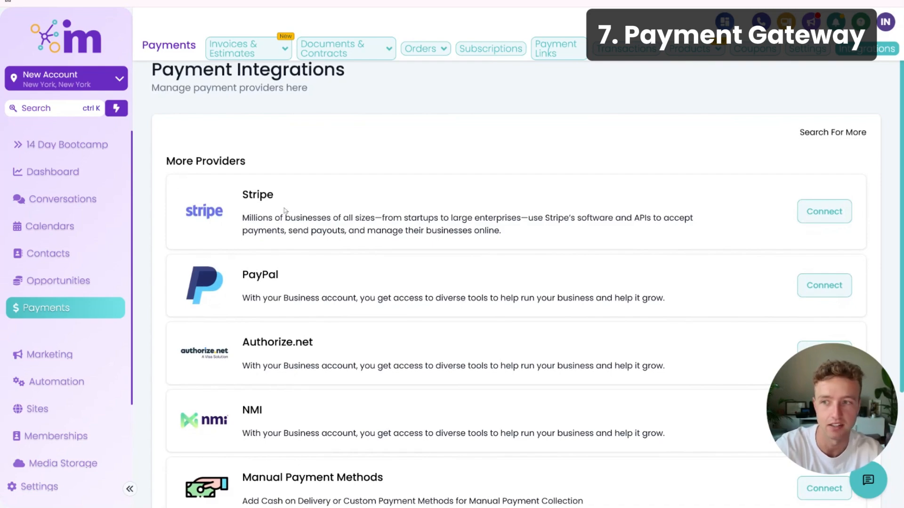
pyautogui.moveTo(243, 276); pyautogui.dragTo(292, 282)
pyautogui.click(294, 281)
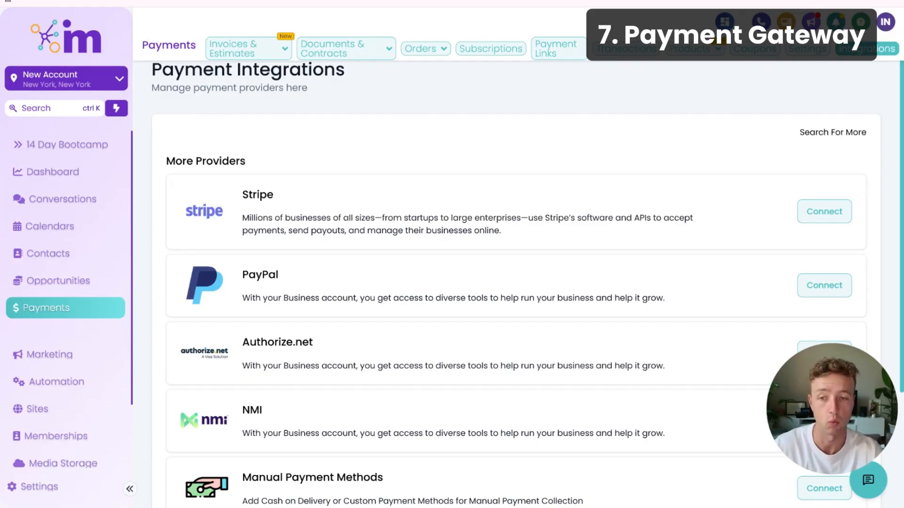
pyautogui.click(804, 289)
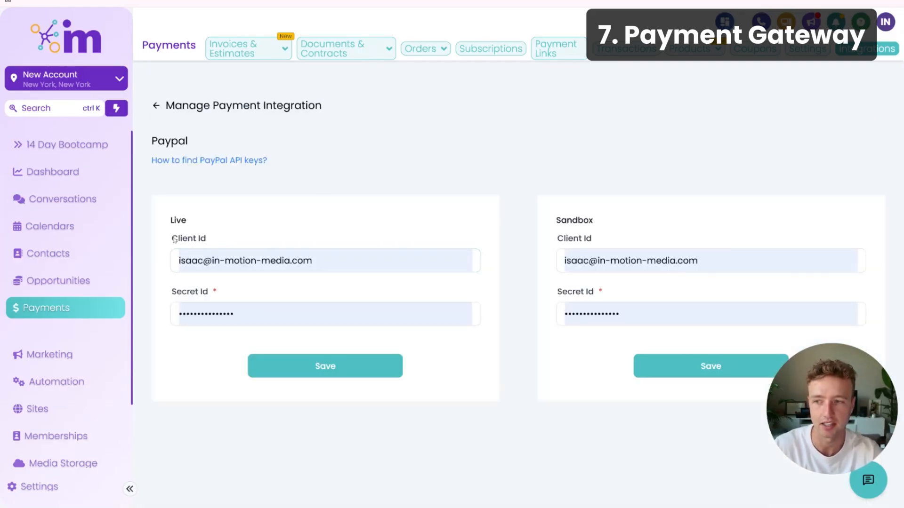
pyautogui.moveTo(171, 238); pyautogui.dragTo(228, 238)
pyautogui.moveTo(171, 291); pyautogui.dragTo(238, 293)
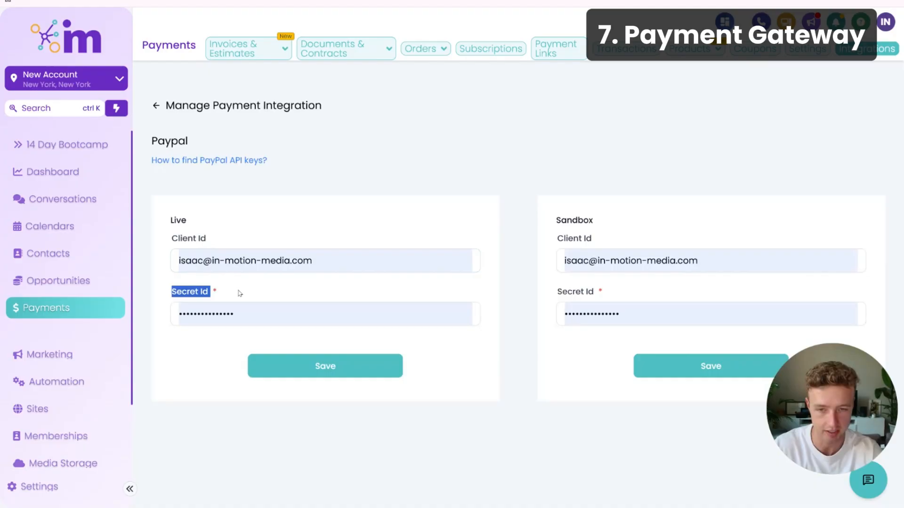
pyautogui.click(310, 292)
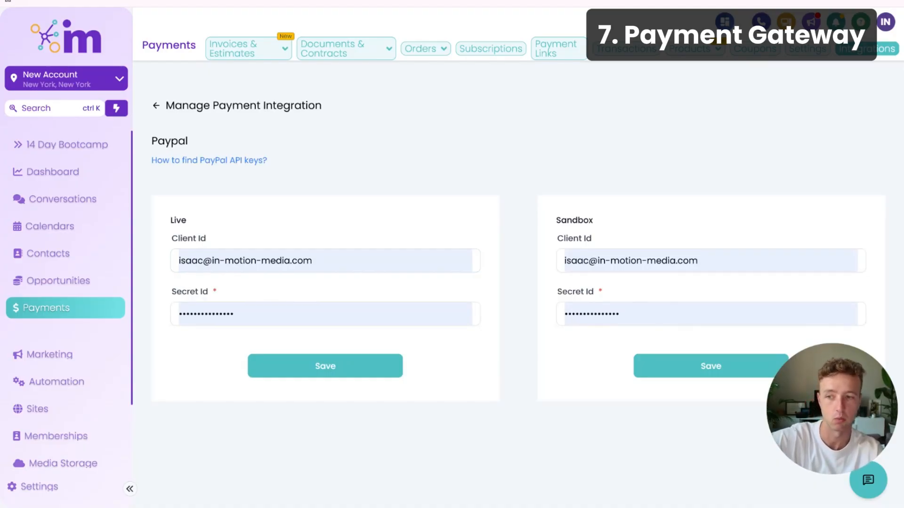
pyautogui.moveTo(323, 264); pyautogui.dragTo(135, 264)
pyautogui.click(174, 282)
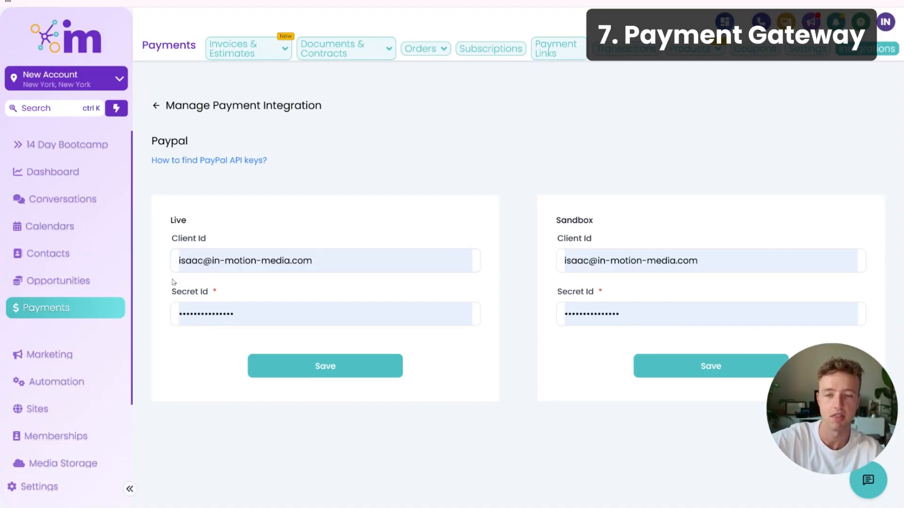
pyautogui.moveTo(171, 221); pyautogui.dragTo(181, 221)
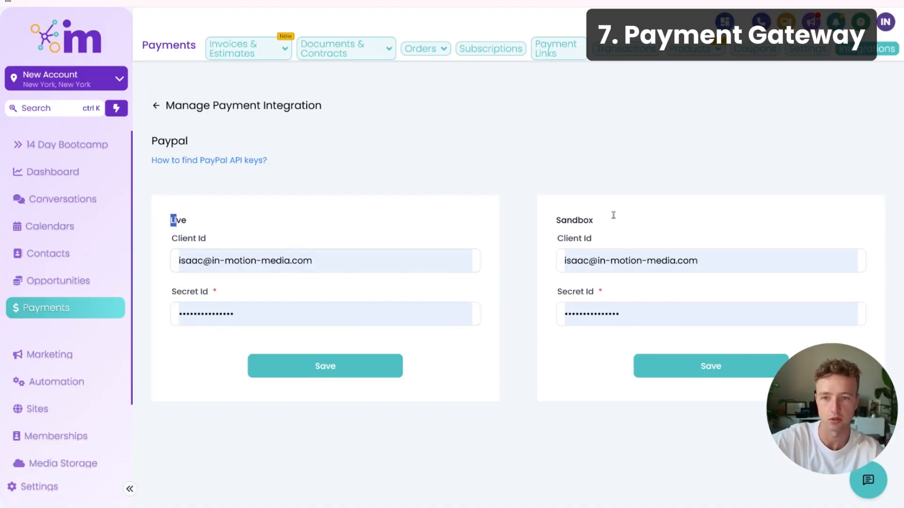
pyautogui.moveTo(613, 215); pyautogui.dragTo(500, 206)
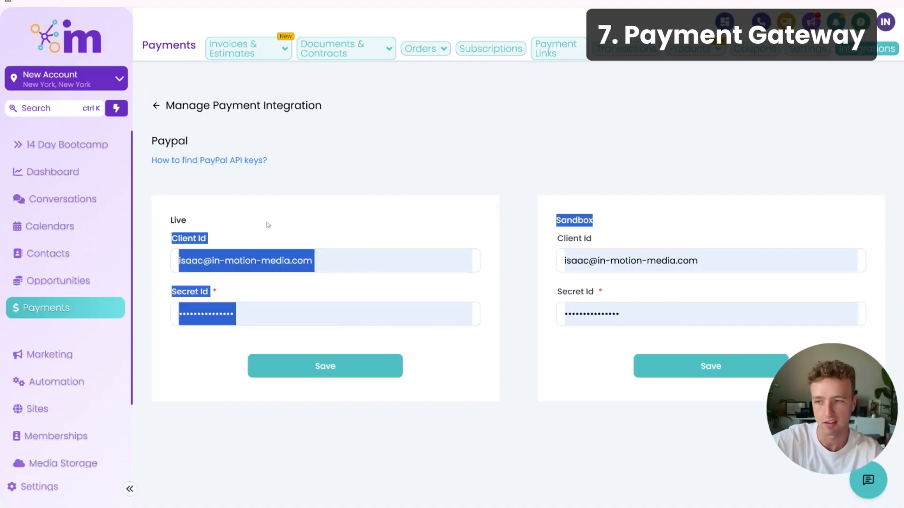
pyautogui.click(569, 216)
pyautogui.moveTo(561, 216); pyautogui.dragTo(658, 229)
pyautogui.click(660, 215)
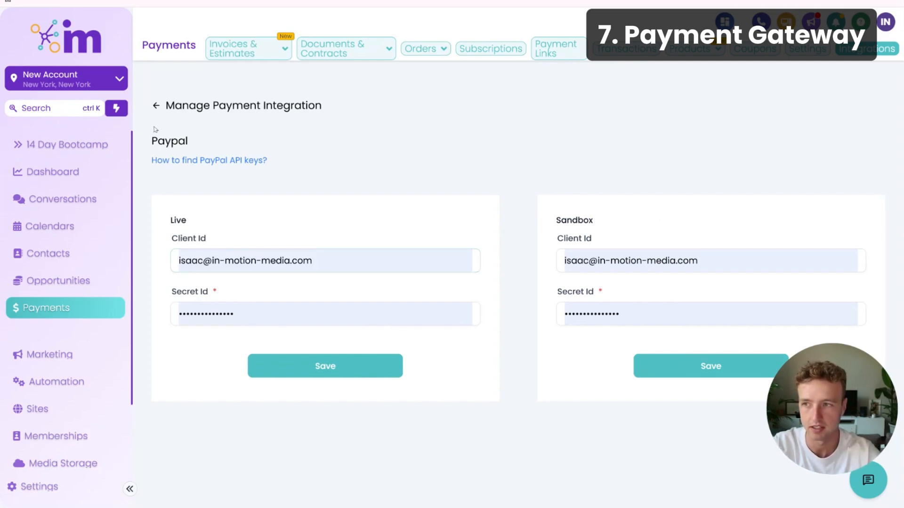
pyautogui.click(156, 105)
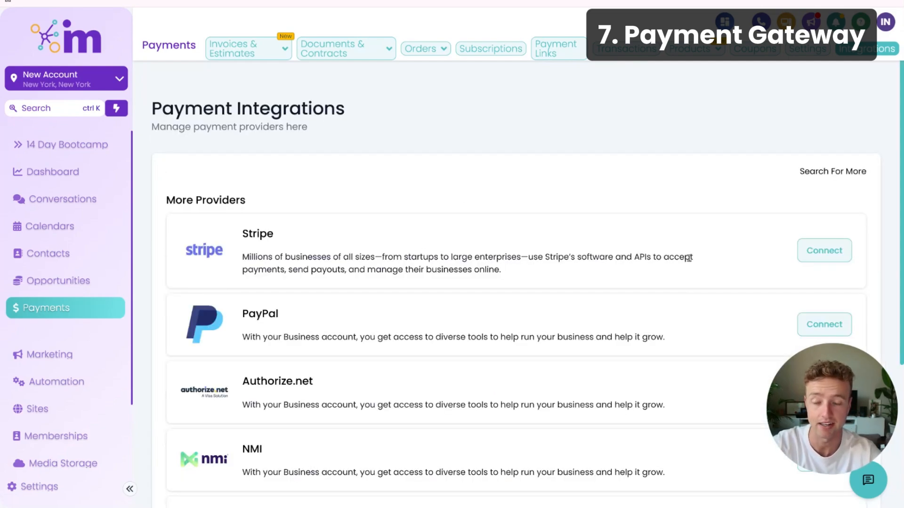